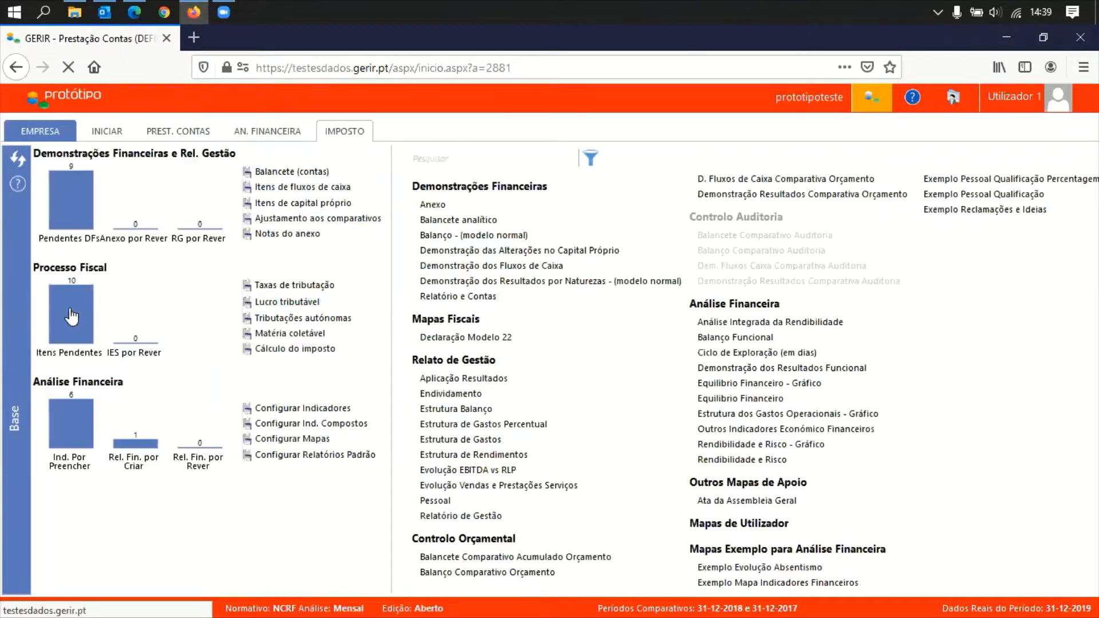
Open the Itens Pendentes list of ten tax-process tasks and show the tax tools
{"action": "left_click", "coordinate": [71, 316]}
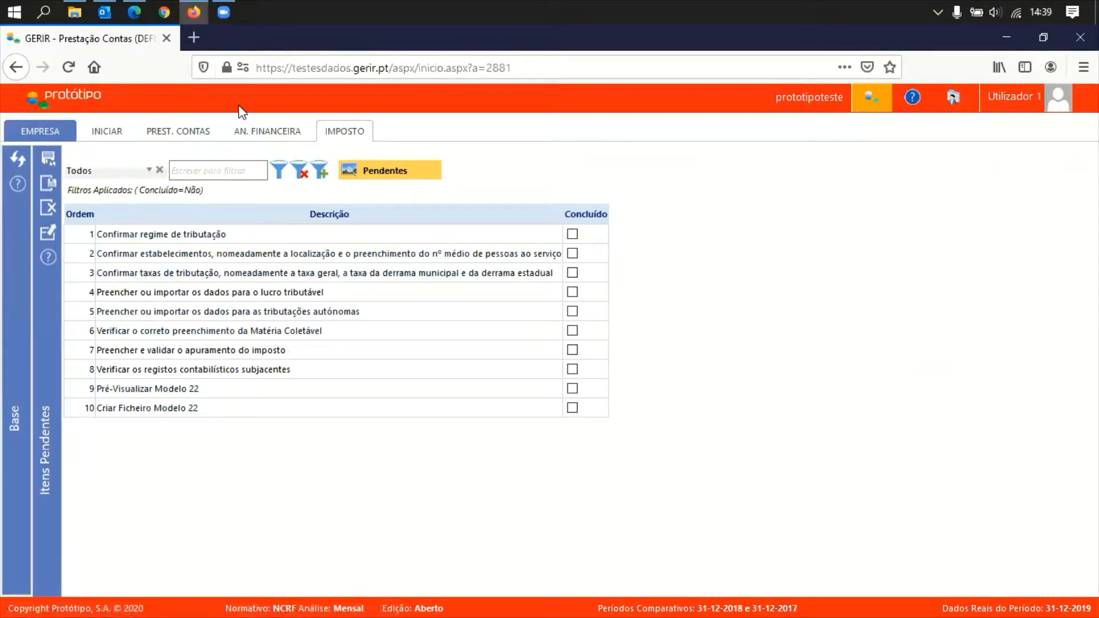
{"action": "left_click", "coordinate": [353, 133]}
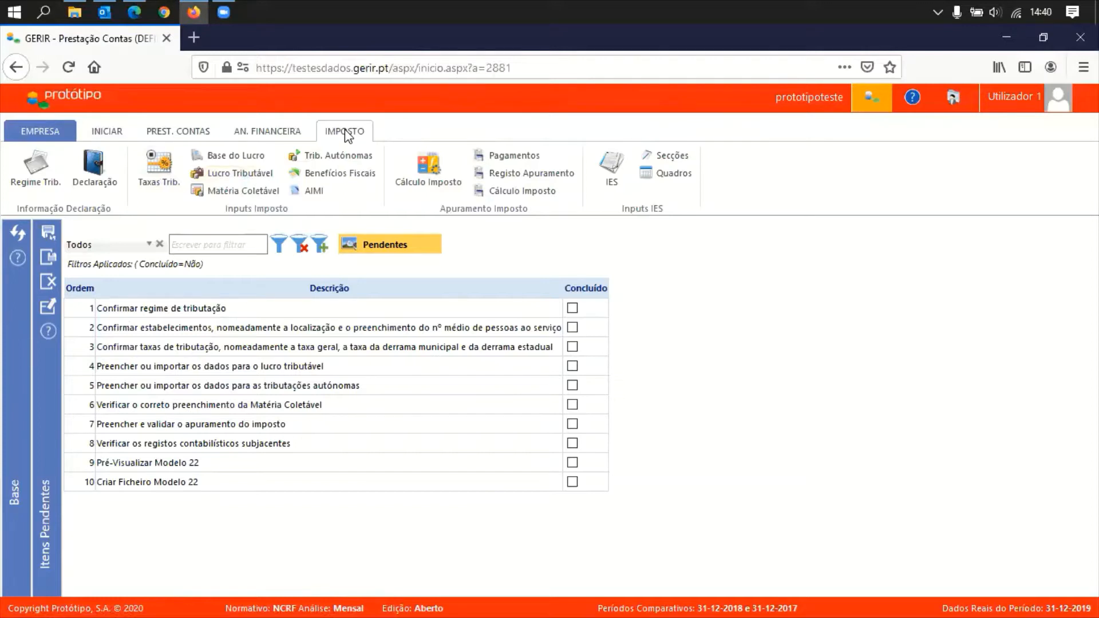
{"action": "double_click", "coordinate": [345, 132]}
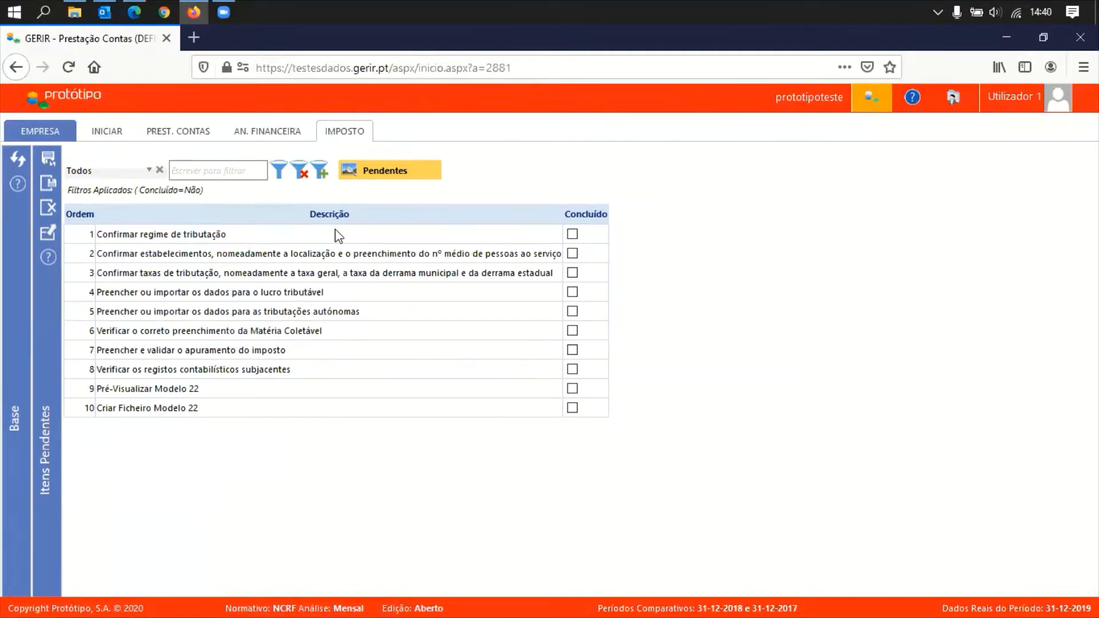
Tick and untick Concluído on row 1, then open the Confirmar regime de tributação item
{"action": "left_click", "coordinate": [573, 235]}
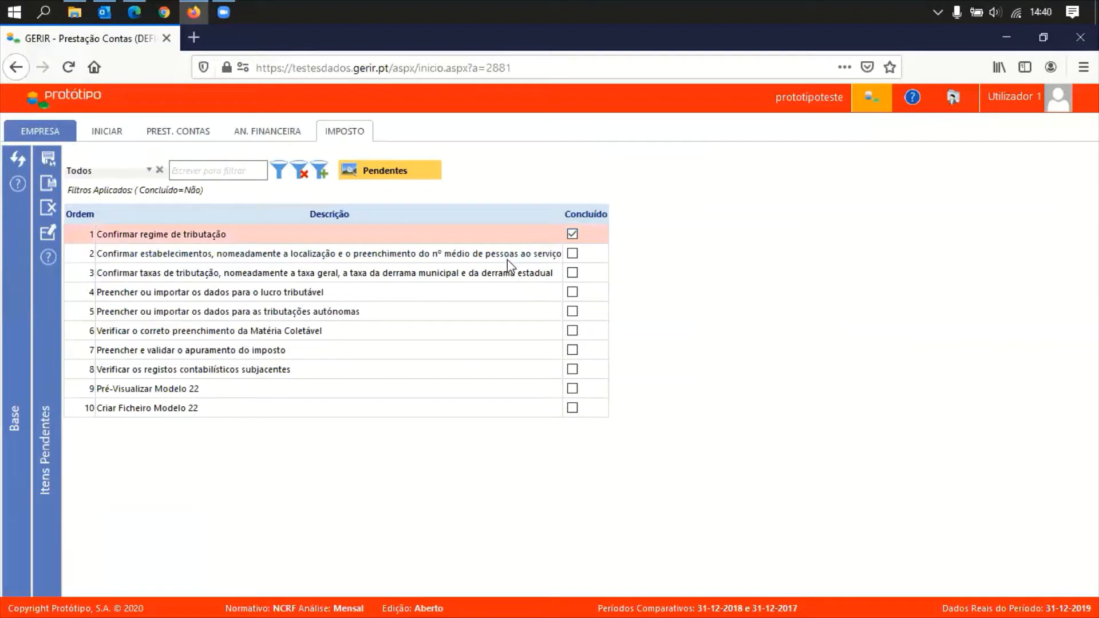
{"action": "left_click", "coordinate": [572, 235]}
{"action": "left_click", "coordinate": [161, 235]}
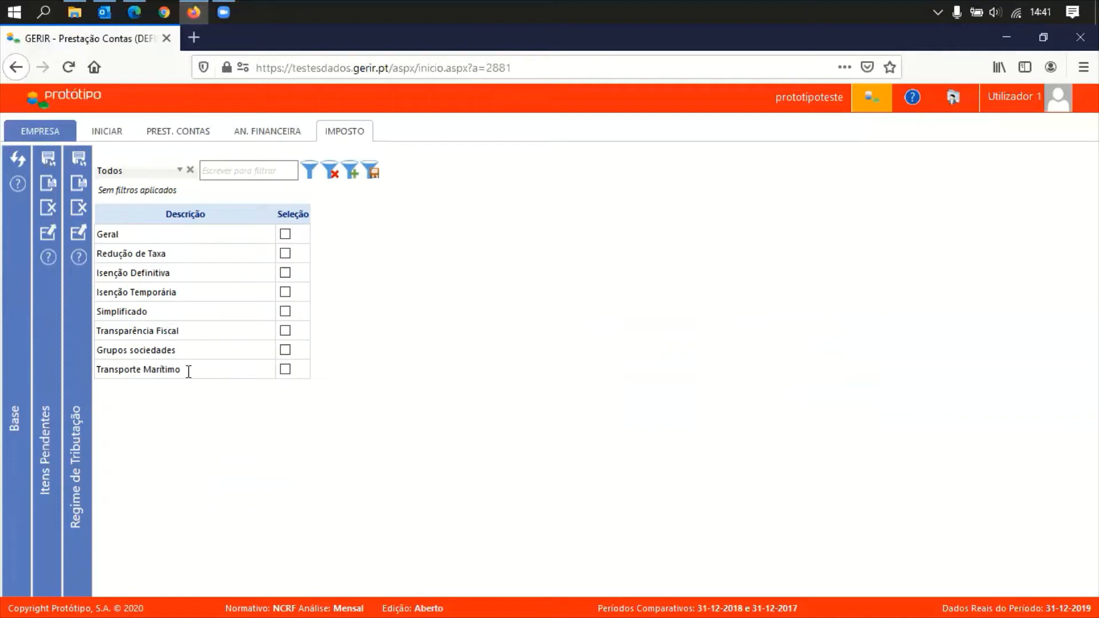
Choose Geral as the tax regime, save and close, and tick the item as concluded
{"action": "left_click", "coordinate": [286, 234]}
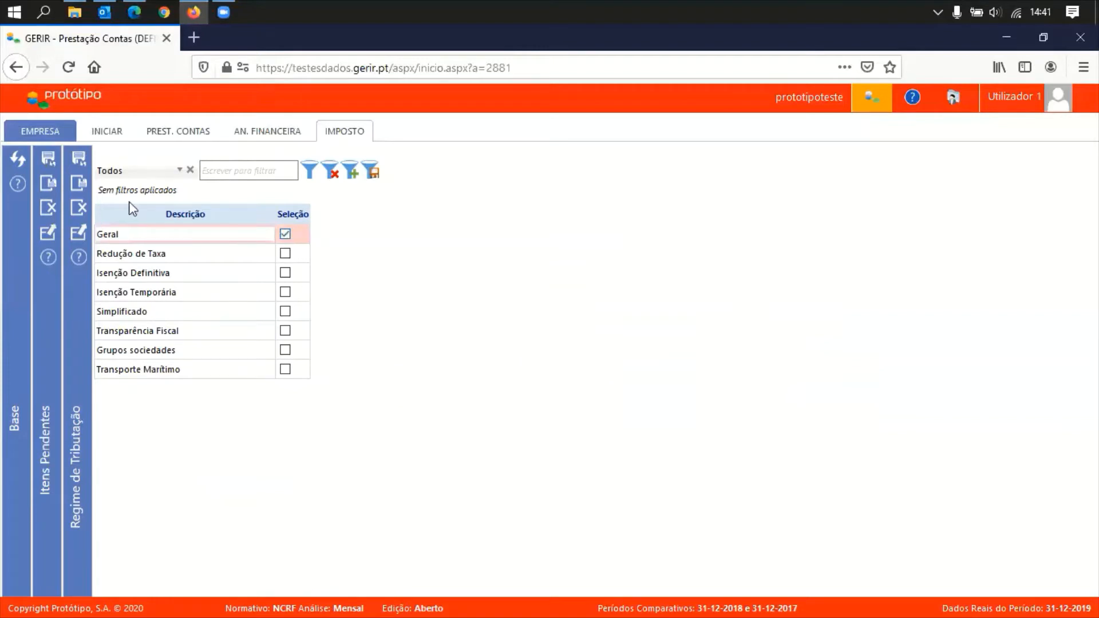
{"action": "left_click", "coordinate": [78, 184]}
{"action": "left_click", "coordinate": [573, 234]}
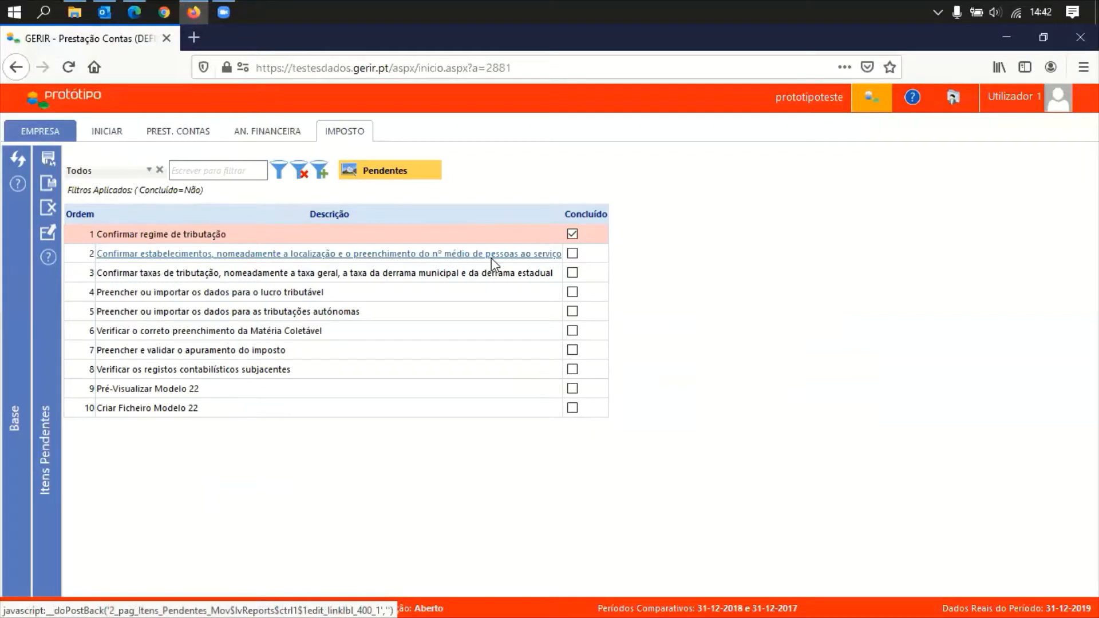
{"action": "left_click", "coordinate": [315, 256]}
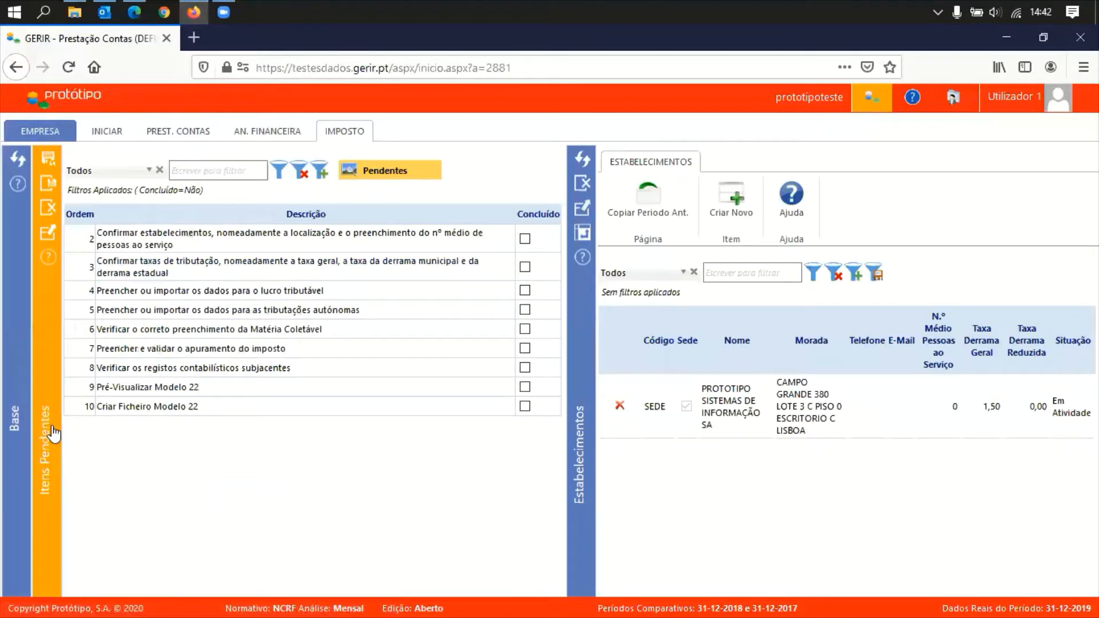
Widen the Estabelecimentos list and open the SEDE establishment's detail form
{"action": "left_click", "coordinate": [53, 434]}
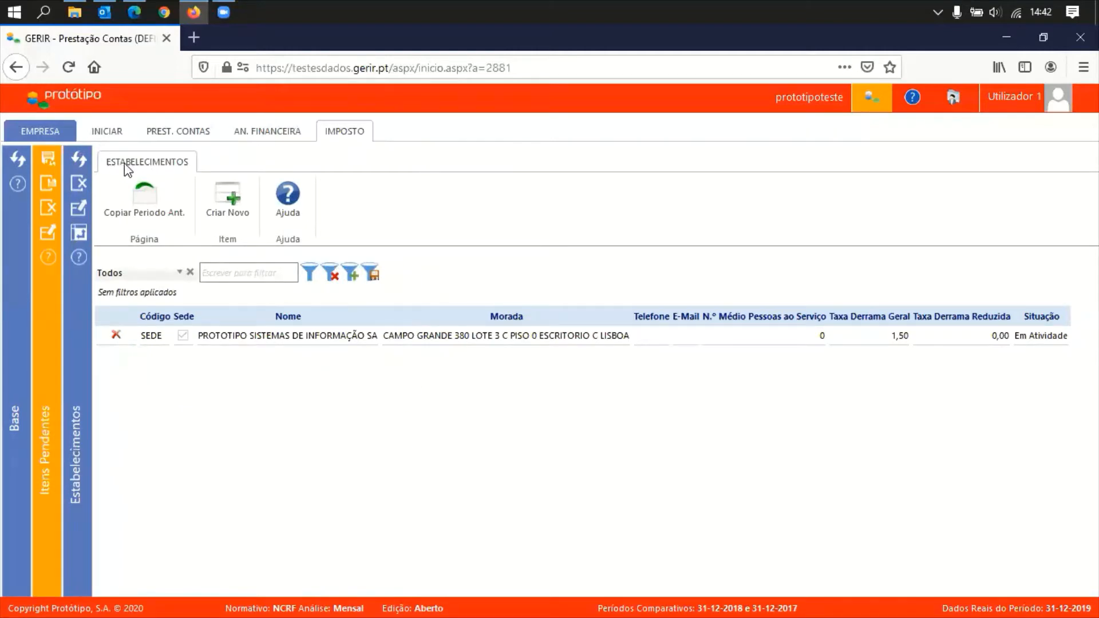
{"action": "left_click", "coordinate": [107, 136]}
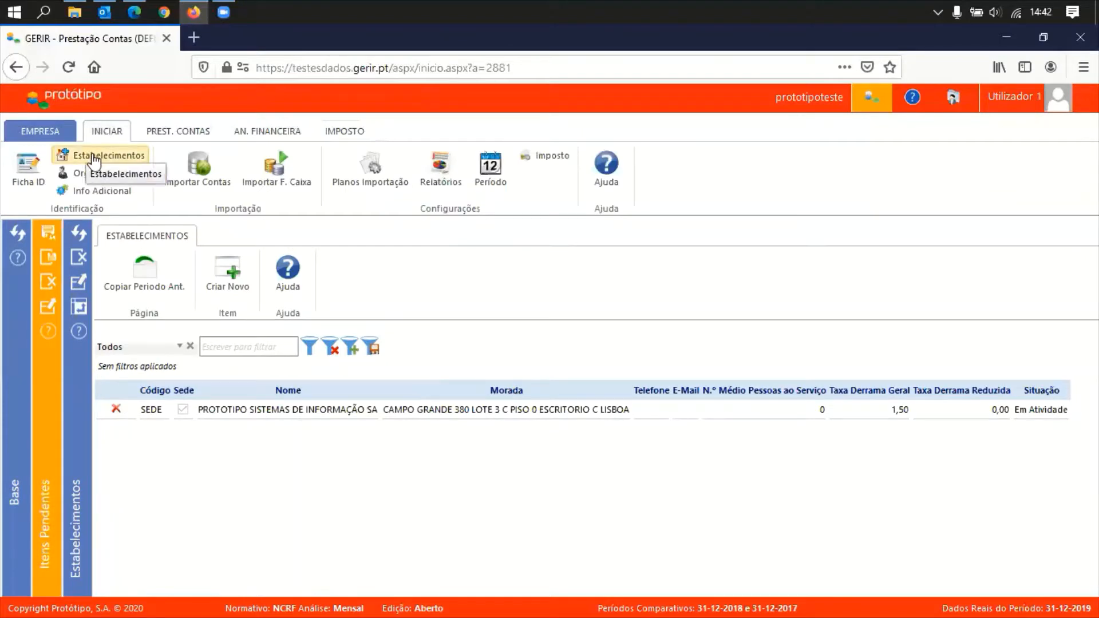
{"action": "left_click", "coordinate": [105, 135]}
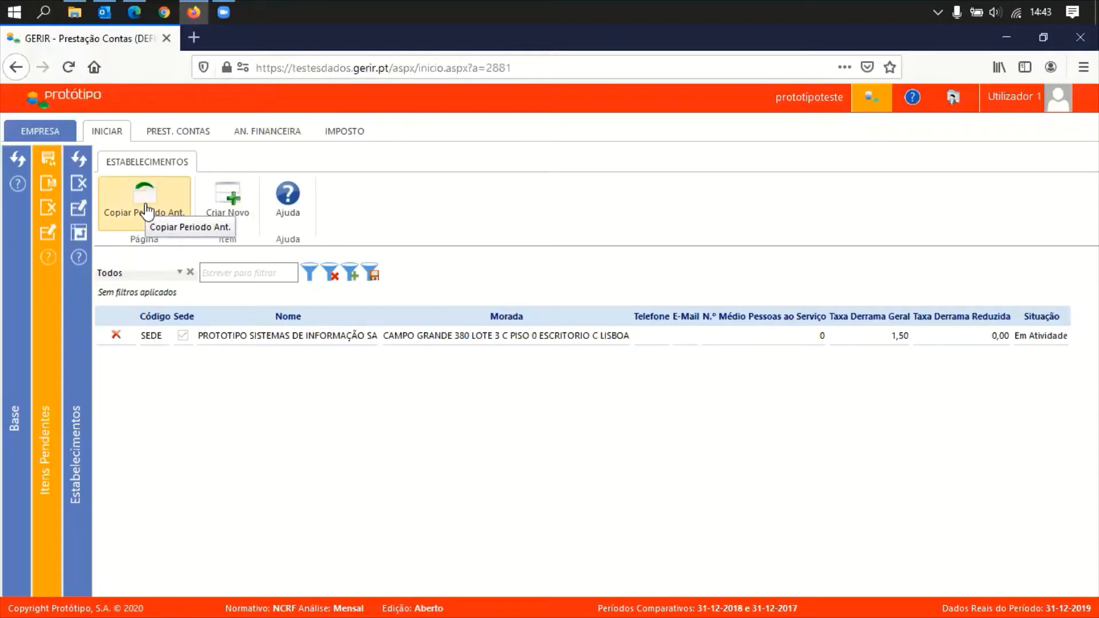
{"action": "left_click", "coordinate": [302, 344]}
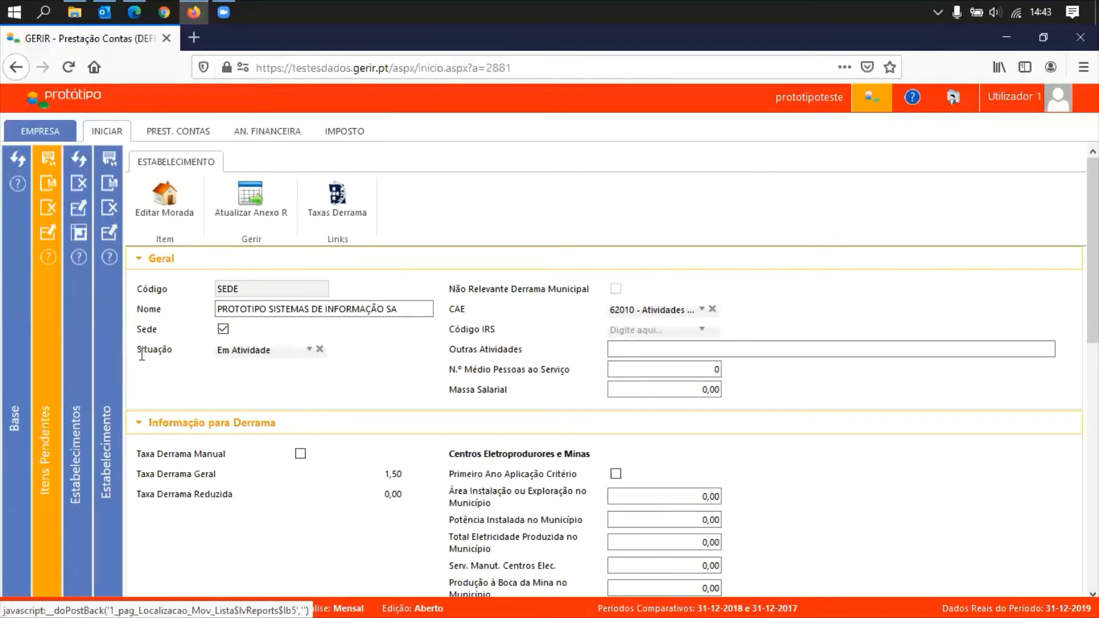
Keep Situação as Em Atividade, enter 5 staff, and collapse the Geral section
{"action": "left_click", "coordinate": [285, 351]}
{"action": "left_click", "coordinate": [269, 354]}
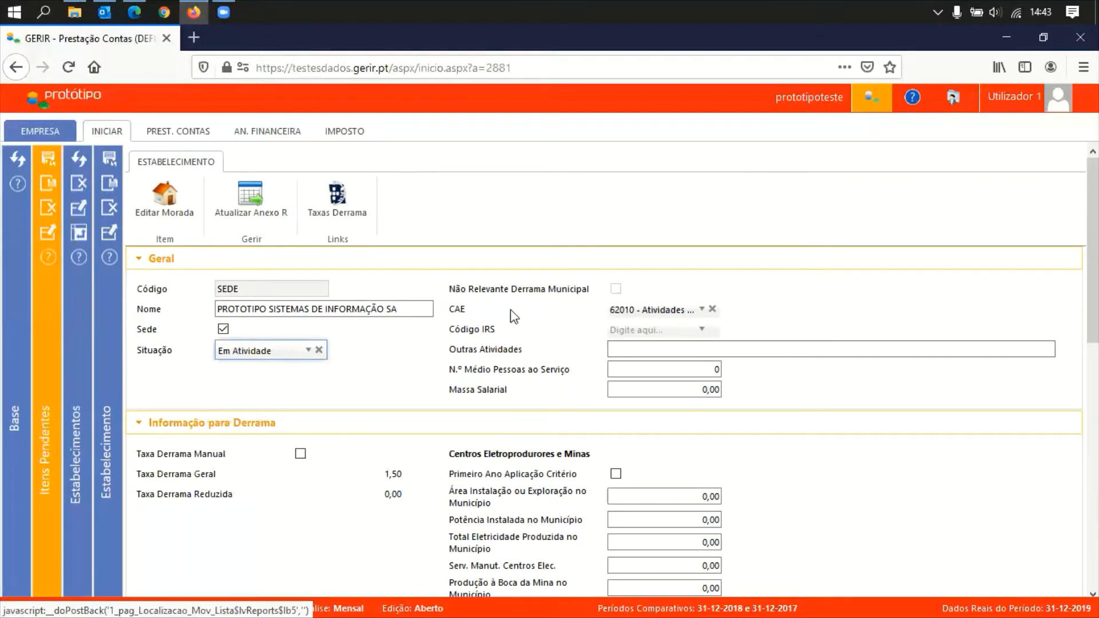
{"action": "left_click", "coordinate": [695, 372]}
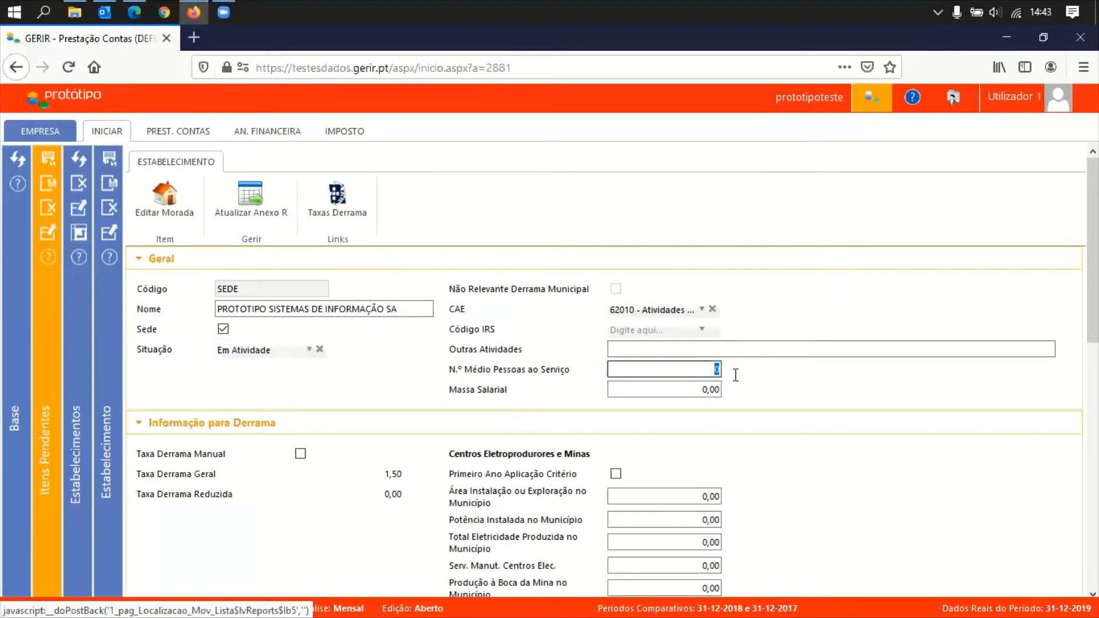
{"action": "type", "text": "5"}
{"action": "key", "text": "Tab"}
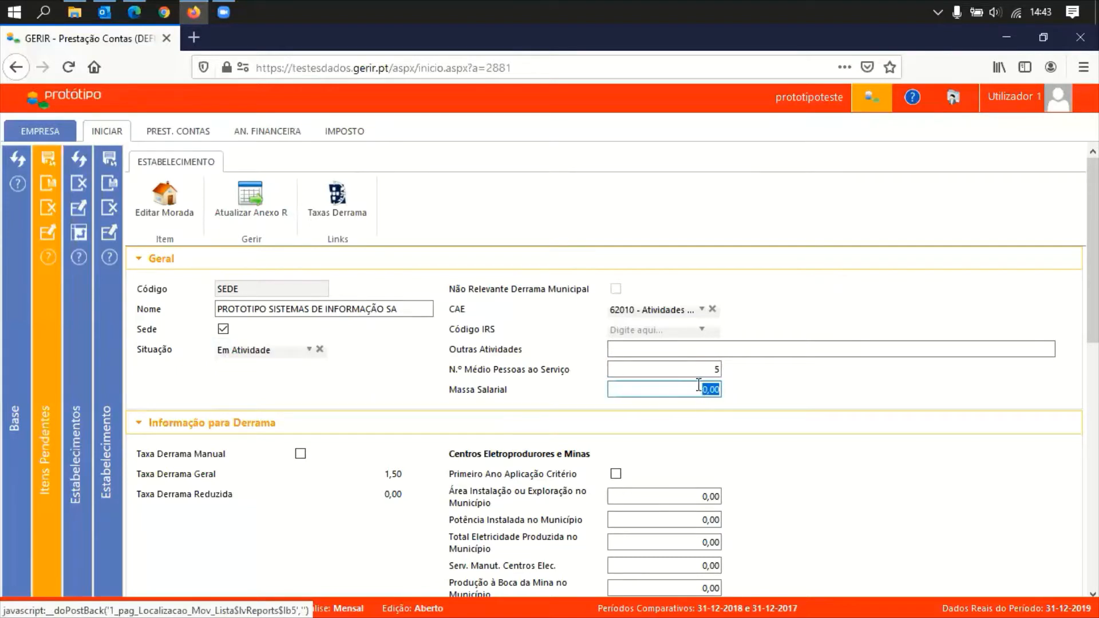
{"action": "left_click", "coordinate": [529, 265]}
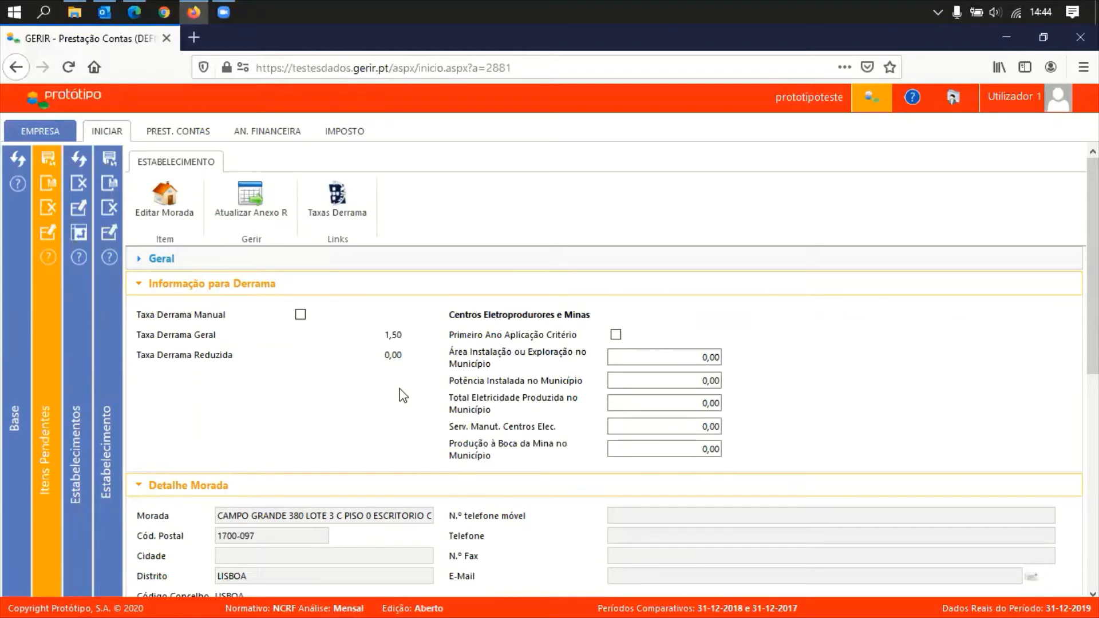
{"action": "left_click", "coordinate": [338, 203]}
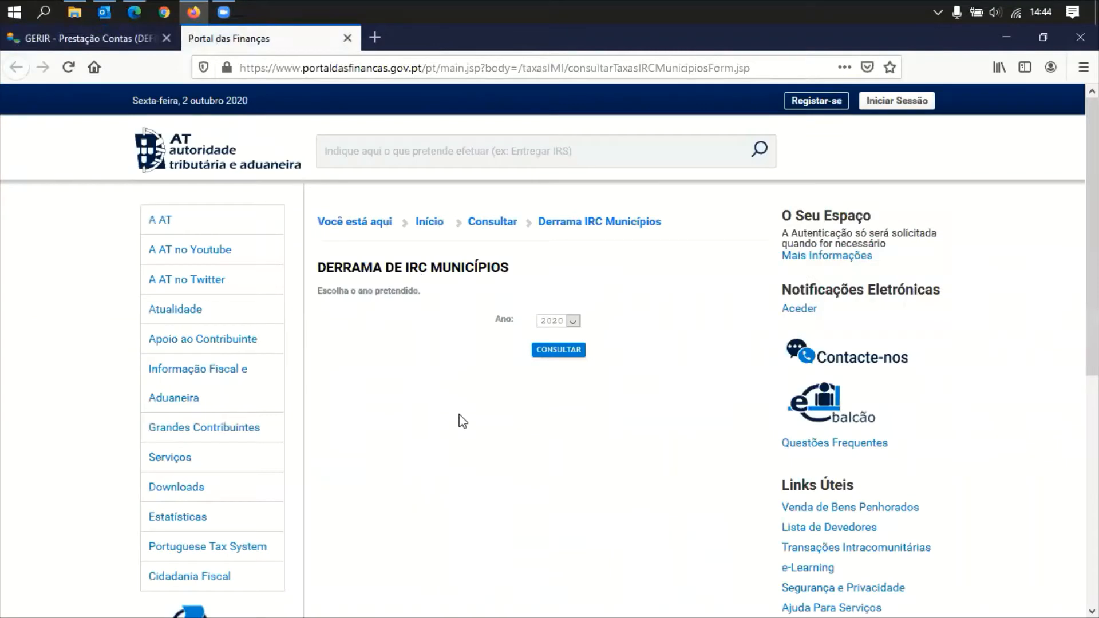
{"action": "left_click", "coordinate": [571, 322]}
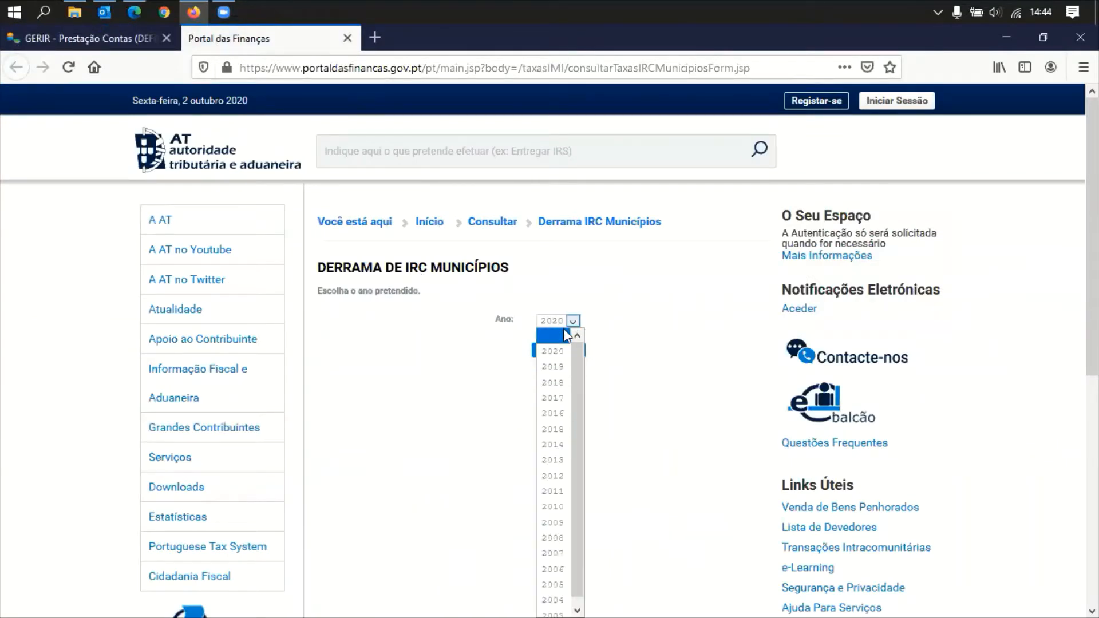
{"action": "left_click", "coordinate": [573, 322]}
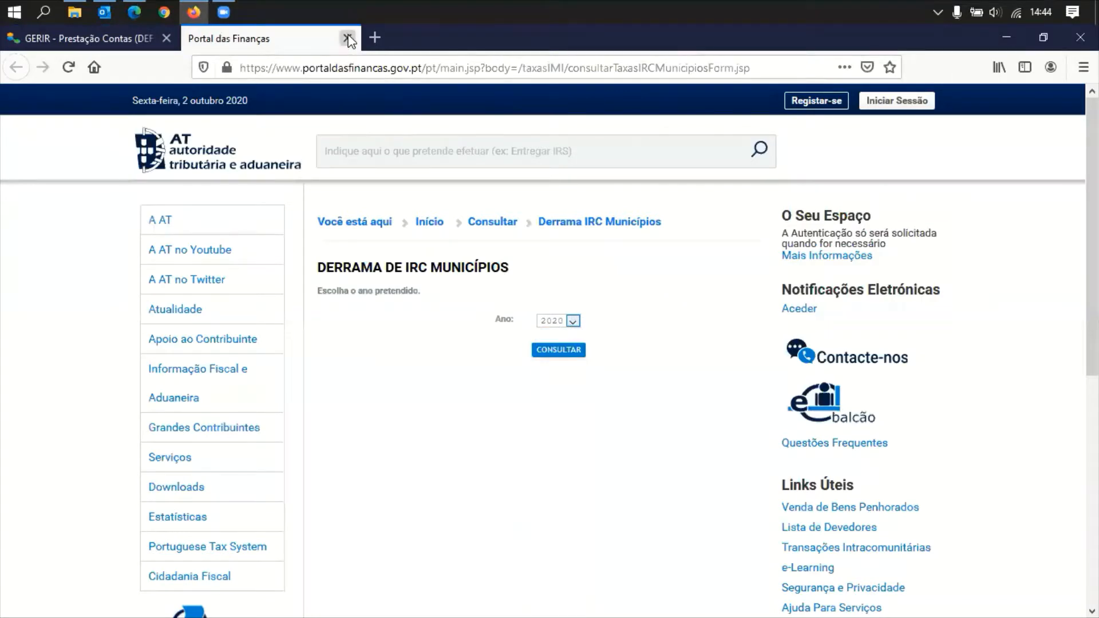
{"action": "left_click", "coordinate": [348, 39]}
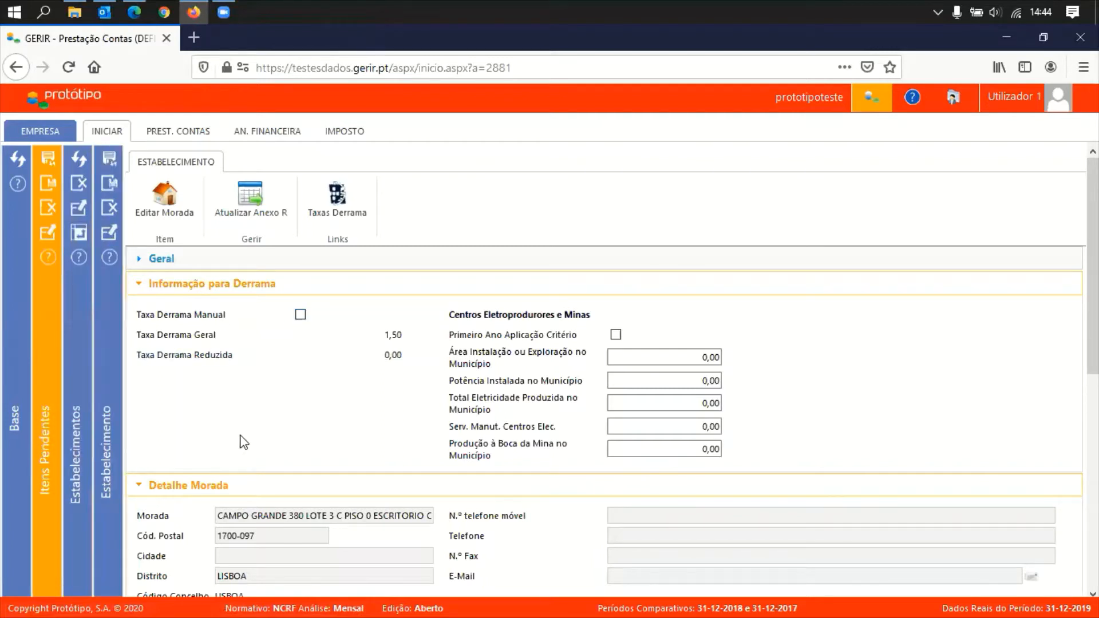
{"action": "left_click_drag", "start_coordinate": [253, 574], "coordinate": [219, 576]}
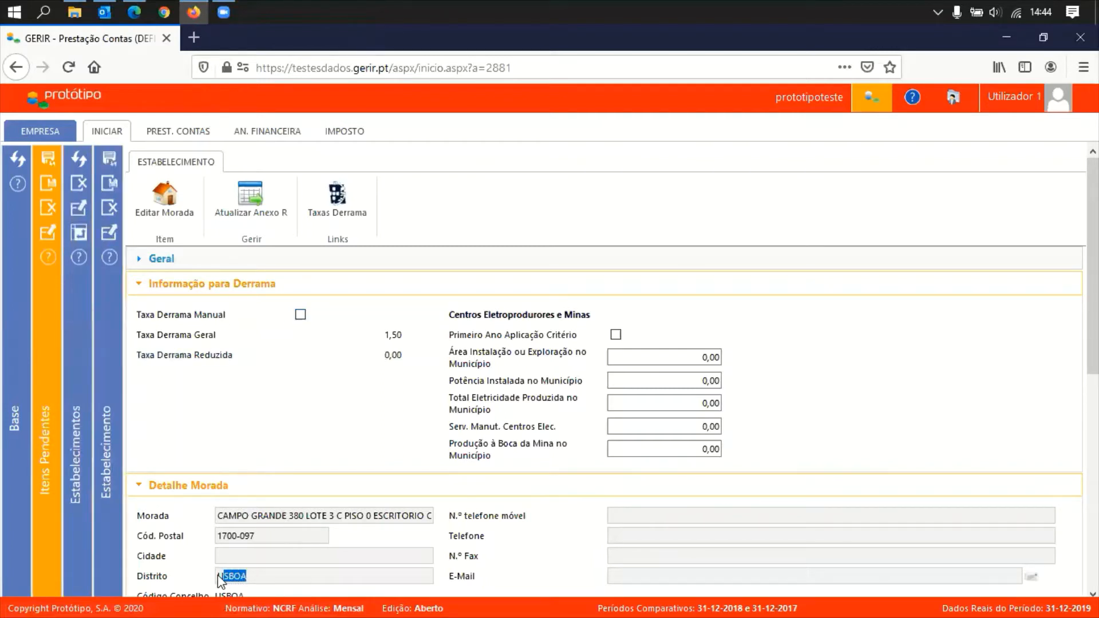
{"action": "left_click", "coordinate": [320, 408]}
{"action": "left_click", "coordinate": [301, 316]}
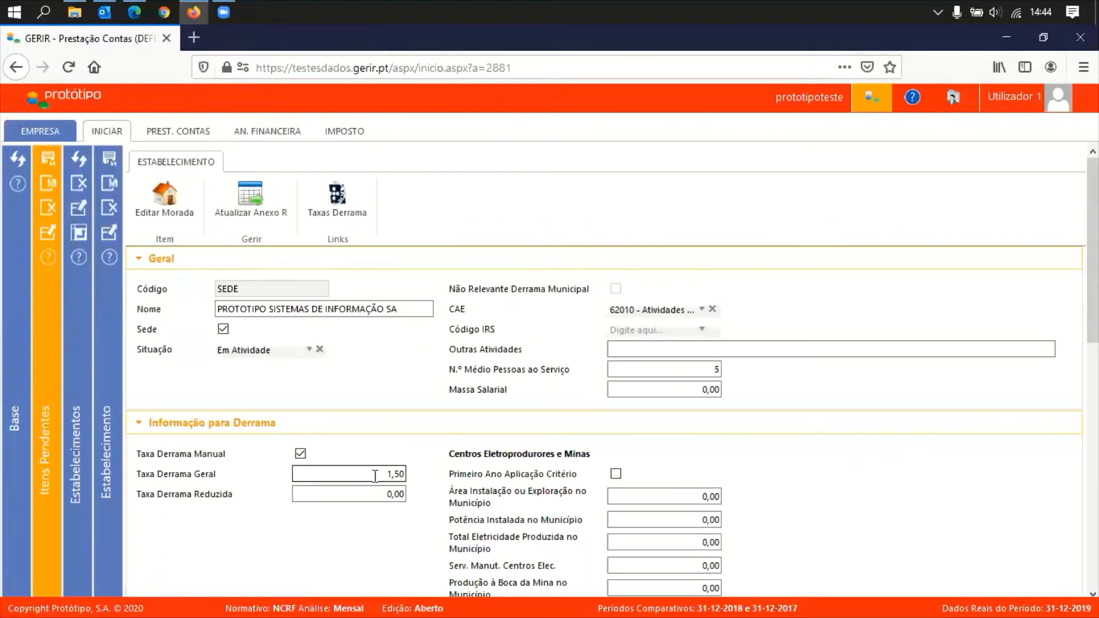
{"action": "left_click", "coordinate": [375, 476]}
{"action": "key", "text": "Delete"}
{"action": "key", "text": "Tab"}
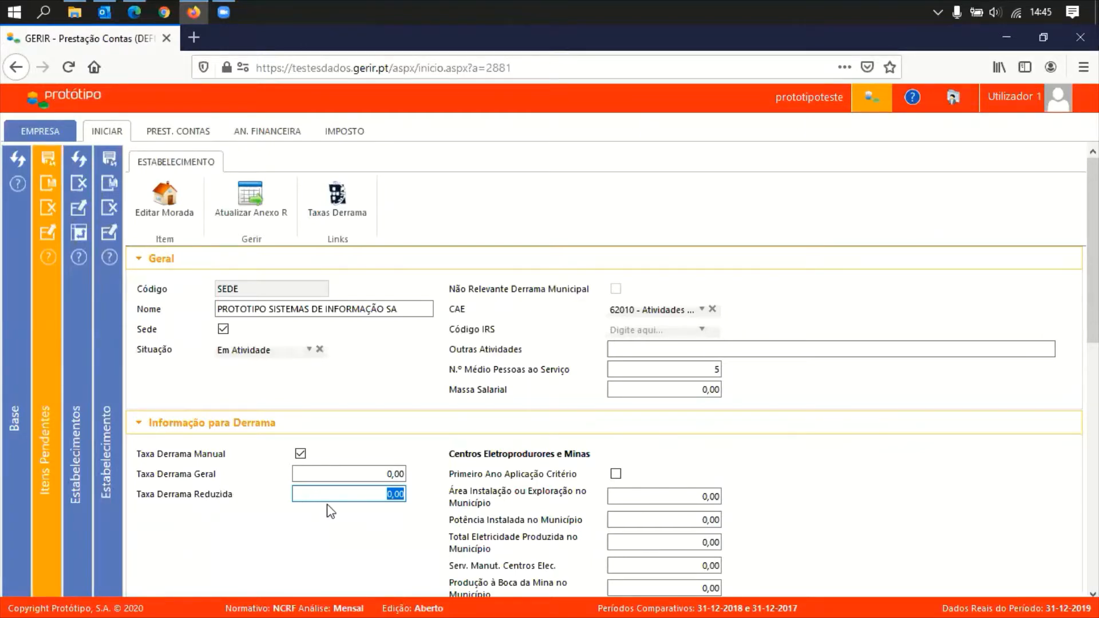
{"action": "type", "text": "1"}
{"action": "key", "text": "Tab"}
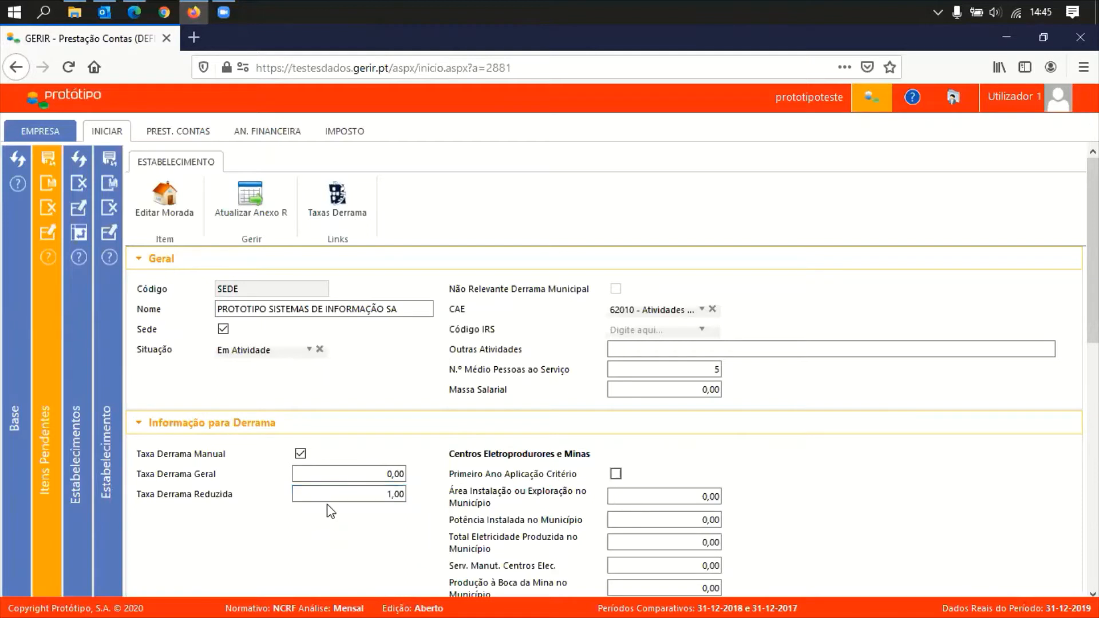
{"action": "left_click", "coordinate": [374, 474]}
{"action": "left_click", "coordinate": [377, 493]}
{"action": "right_click", "coordinate": [414, 497]}
{"action": "left_click", "coordinate": [387, 494]}
{"action": "double_click", "coordinate": [398, 495]}
{"action": "key", "text": "BackSpace"}
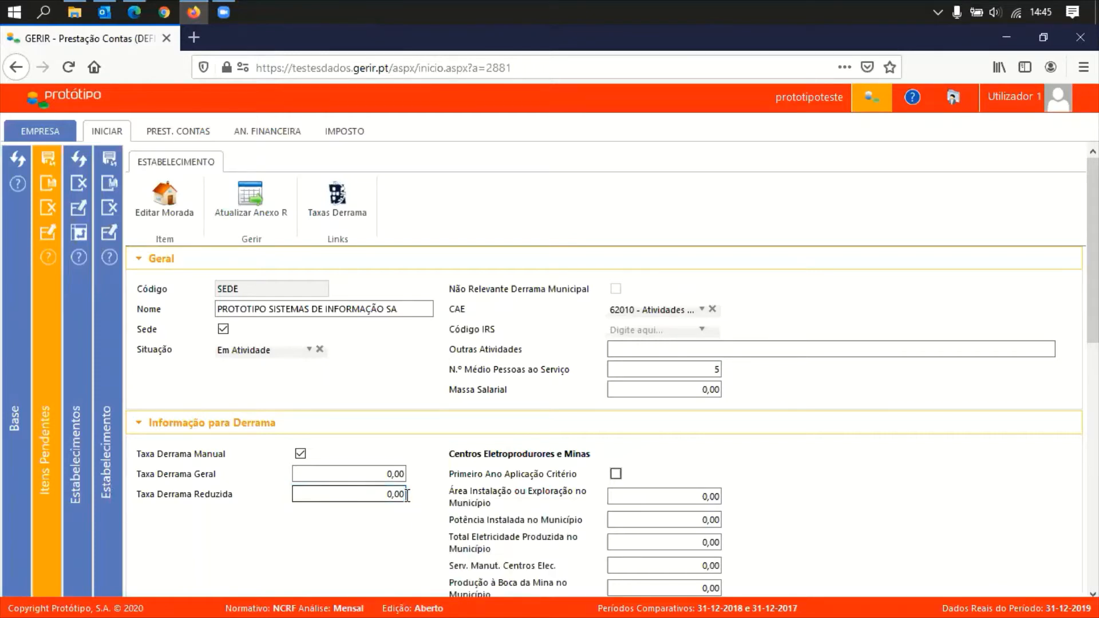
{"action": "left_click", "coordinate": [400, 474]}
{"action": "right_click", "coordinate": [400, 473]}
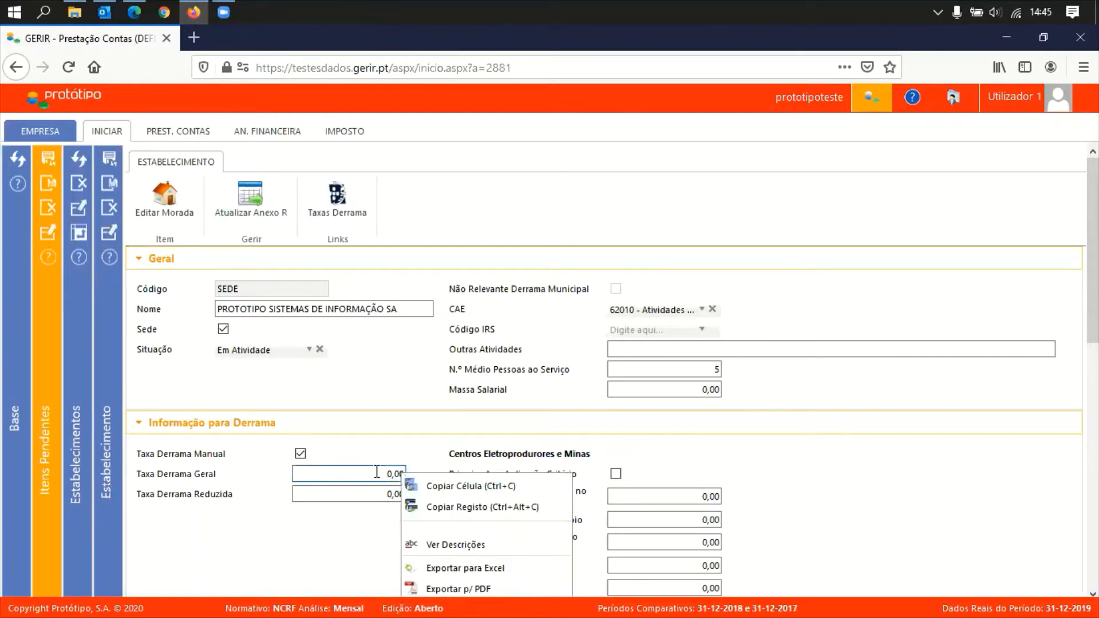
{"action": "left_click", "coordinate": [377, 472]}
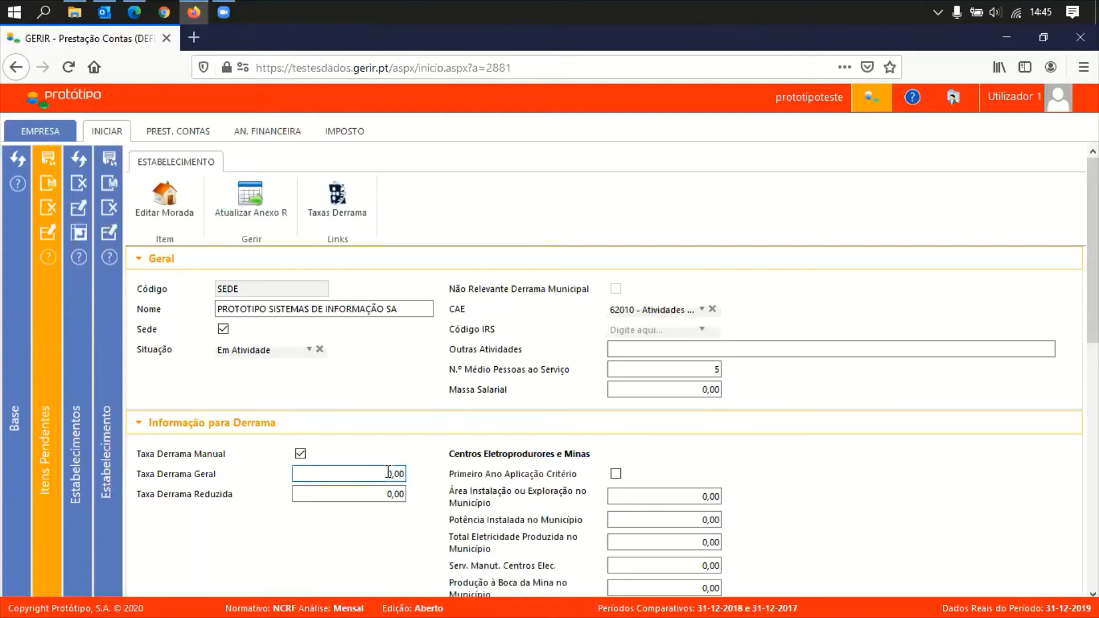
{"action": "key", "text": "Delete"}
{"action": "key", "text": "Delete"}
{"action": "key", "text": "Delete"}
{"action": "key", "text": "Delete"}
{"action": "left_click", "coordinate": [300, 453]}
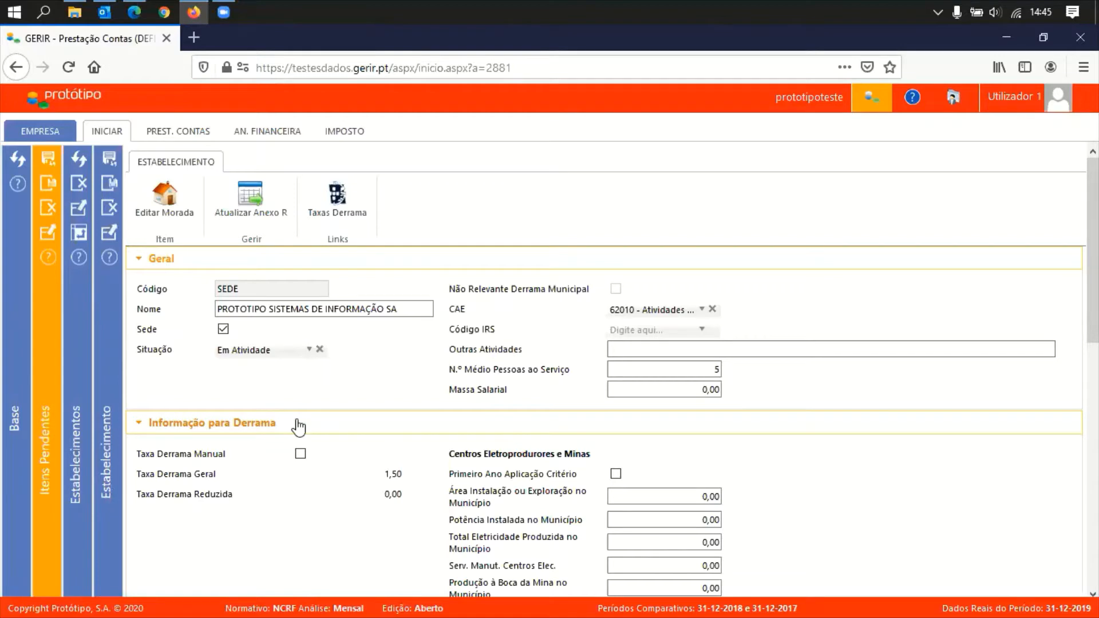
Collapse Geral and Informação para Derrama, then open SEDE's Localização address form
{"action": "left_click", "coordinate": [368, 260]}
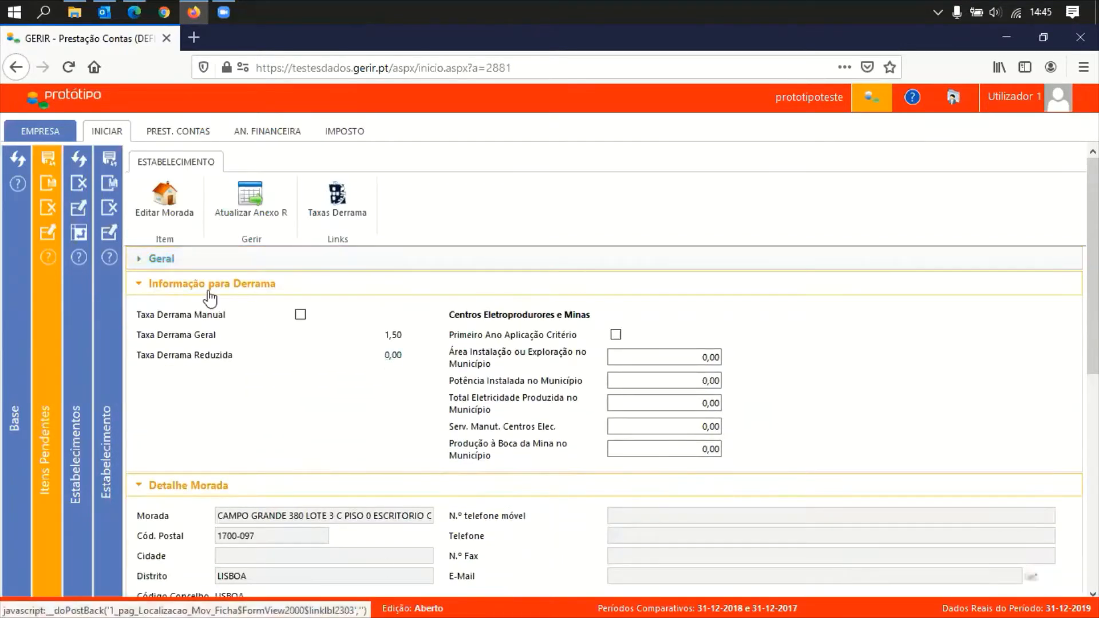
{"action": "left_click", "coordinate": [255, 287]}
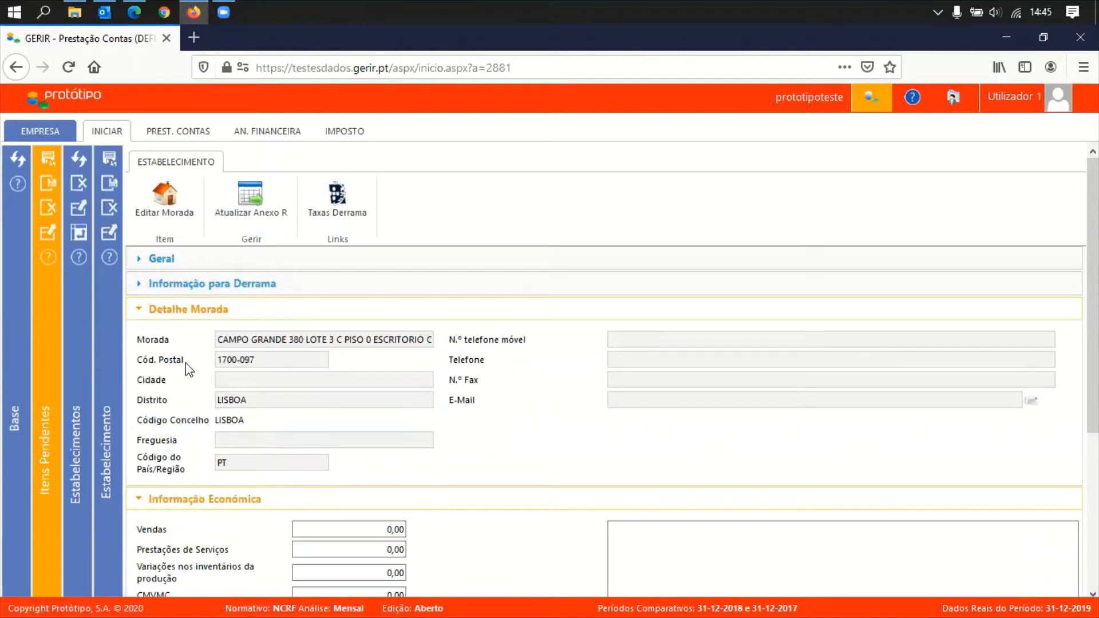
{"action": "left_click", "coordinate": [167, 207]}
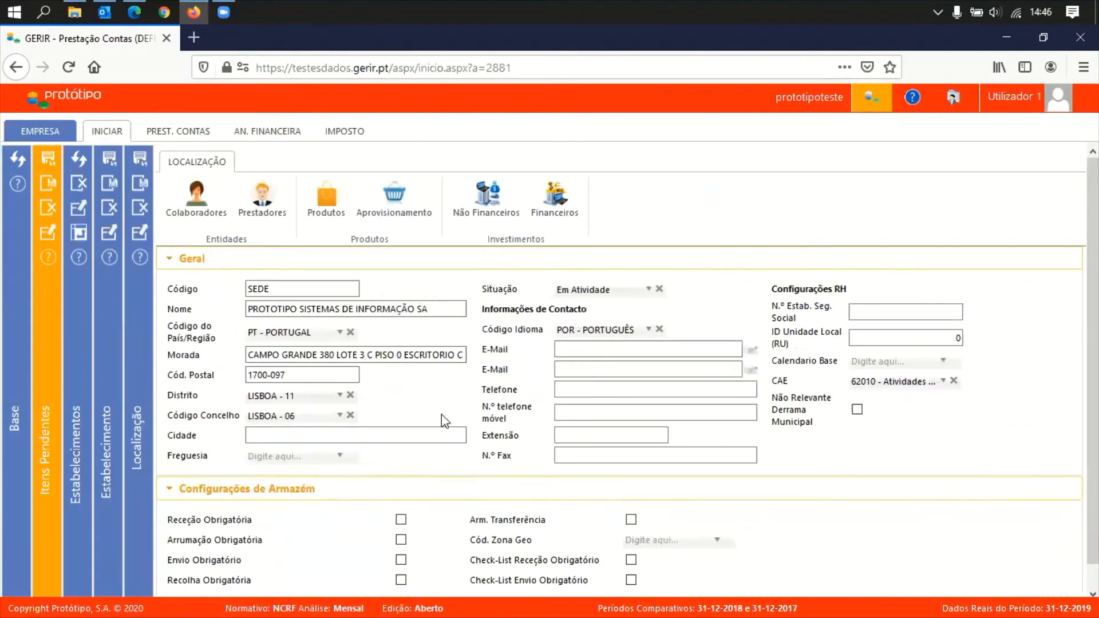
Close the Localização and Estabelecimento panels to return to the Estabelecimentos list
{"action": "left_click", "coordinate": [140, 196]}
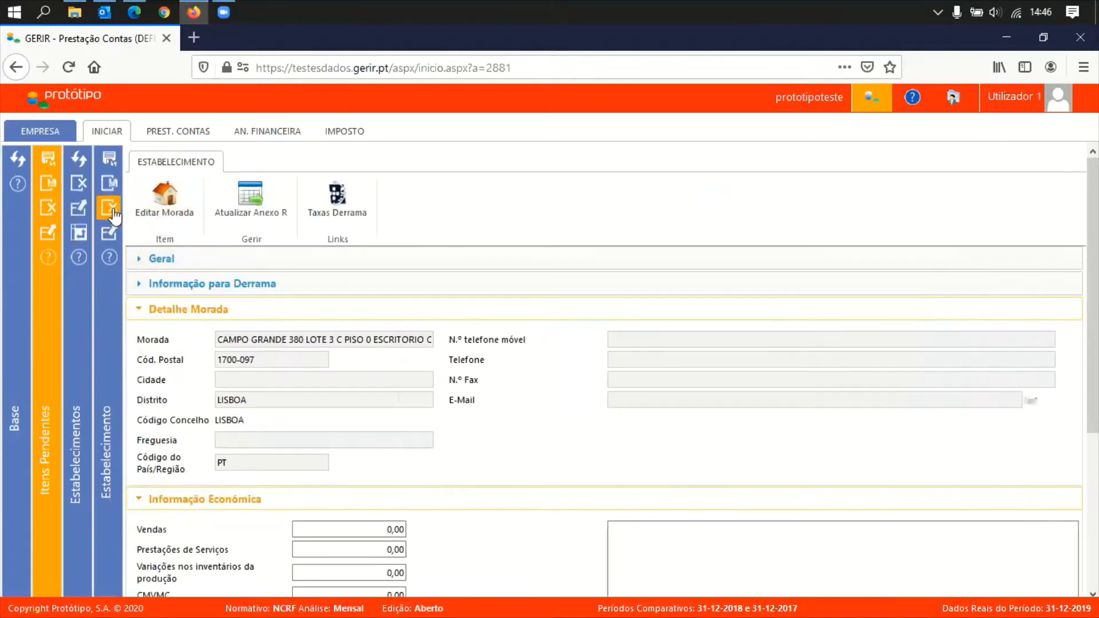
{"action": "left_click", "coordinate": [111, 209]}
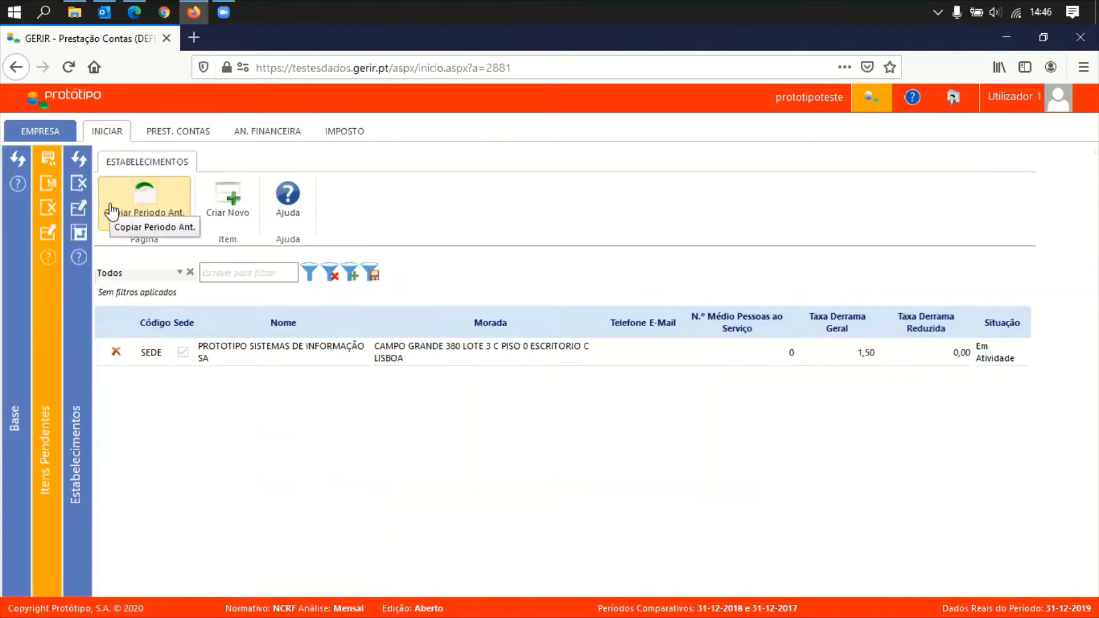
Tick Concluído on the establishments item in Itens Pendentes, then open the tax rates item
{"action": "left_click", "coordinate": [79, 183]}
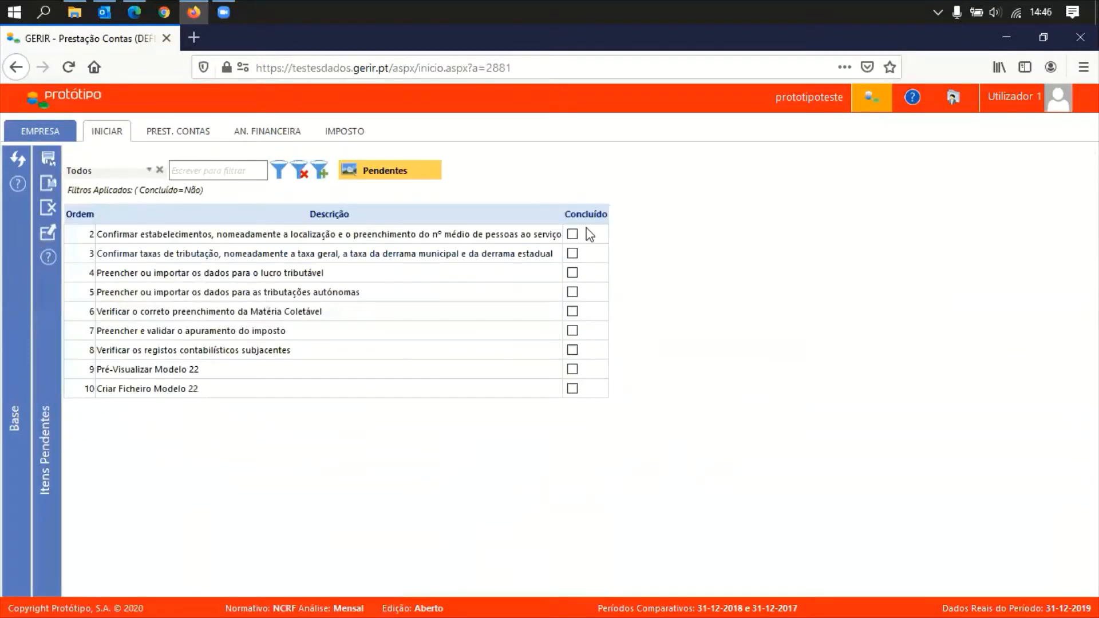
{"action": "left_click", "coordinate": [572, 234]}
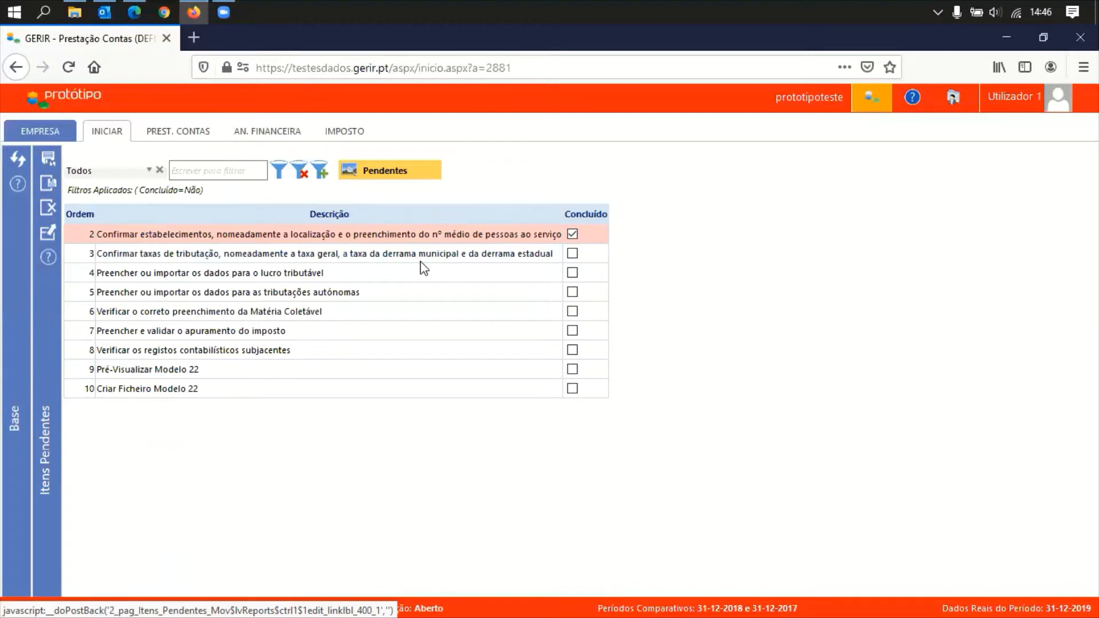
{"action": "left_click", "coordinate": [374, 254]}
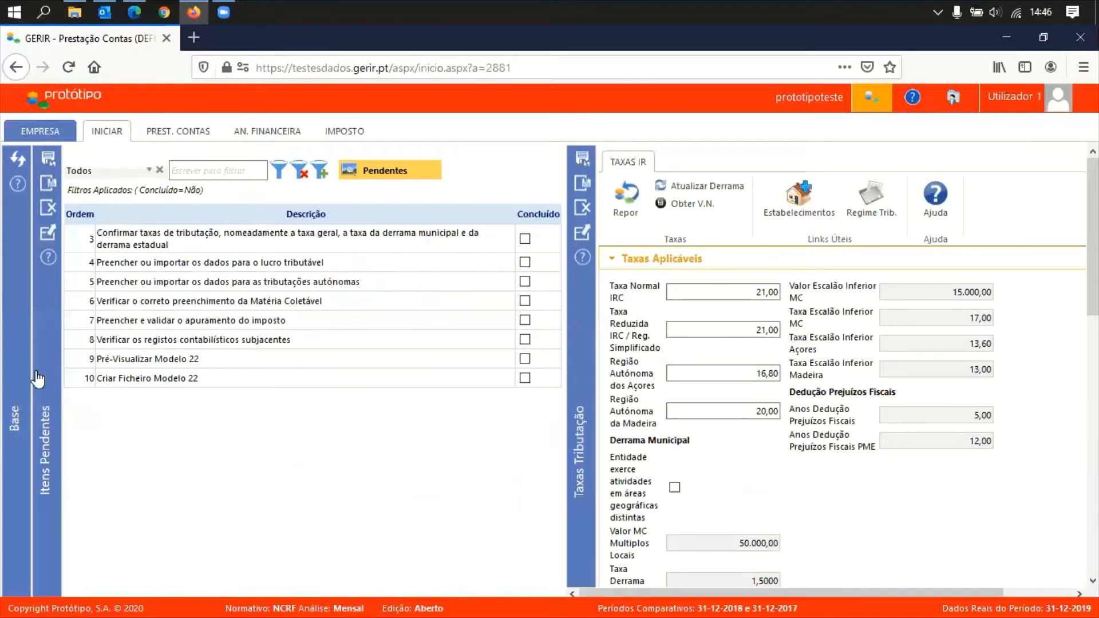
Enter 20 as the Taxa Normal IRC rate and untick Taxas Editadas Manualmente
{"action": "left_click", "coordinate": [38, 379]}
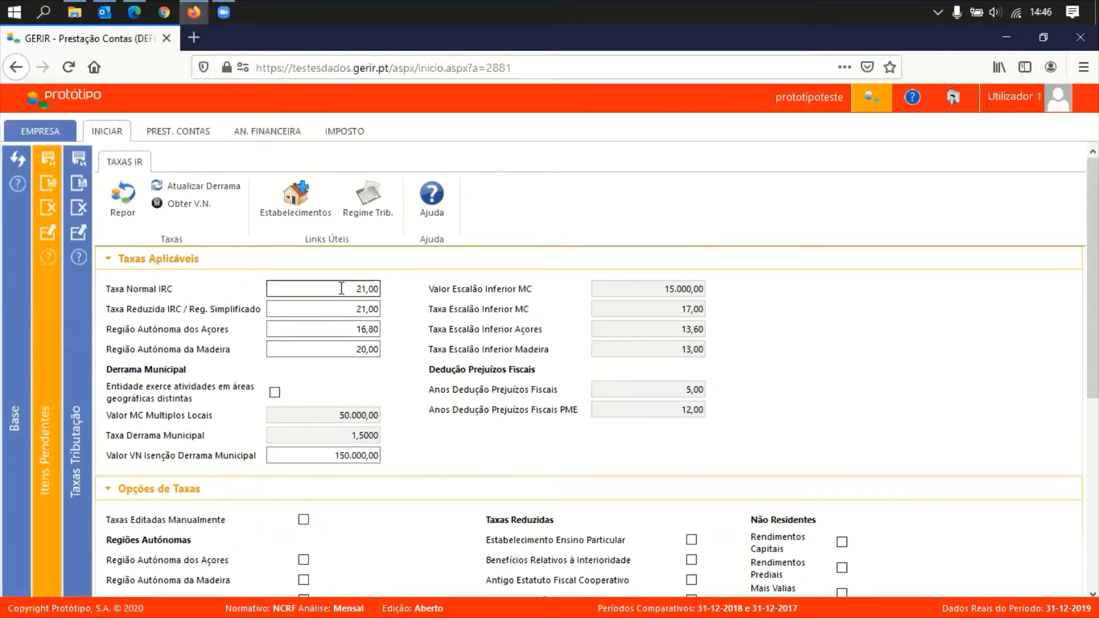
{"action": "left_click_drag", "start_coordinate": [338, 288], "coordinate": [404, 293]}
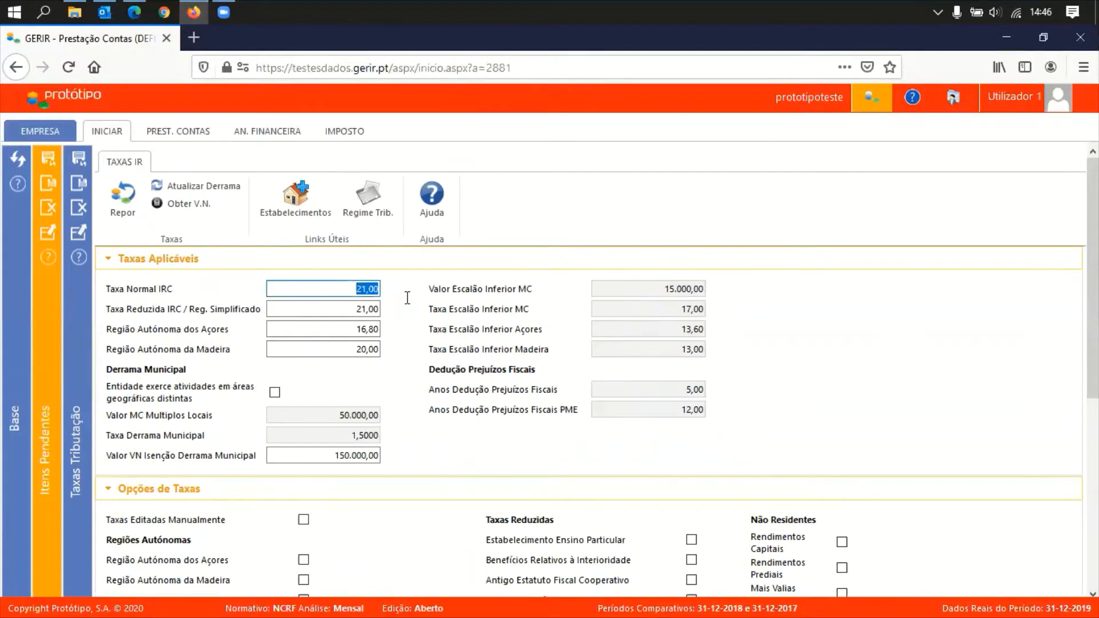
{"action": "left_click", "coordinate": [361, 314]}
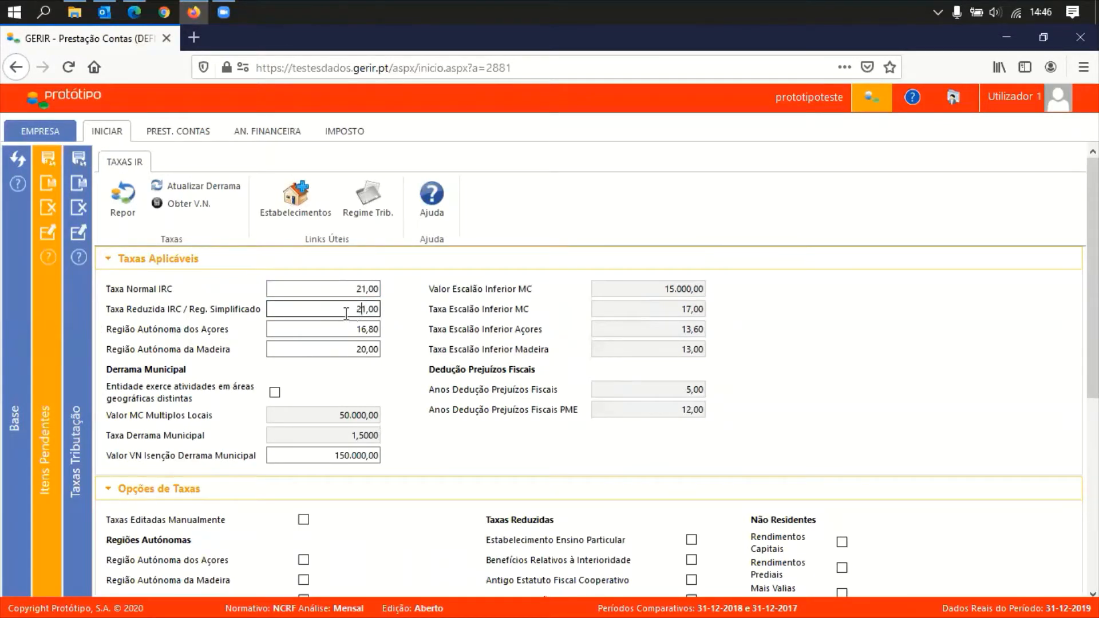
{"action": "left_click", "coordinate": [345, 310]}
{"action": "left_click_drag", "start_coordinate": [112, 330], "coordinate": [211, 337]}
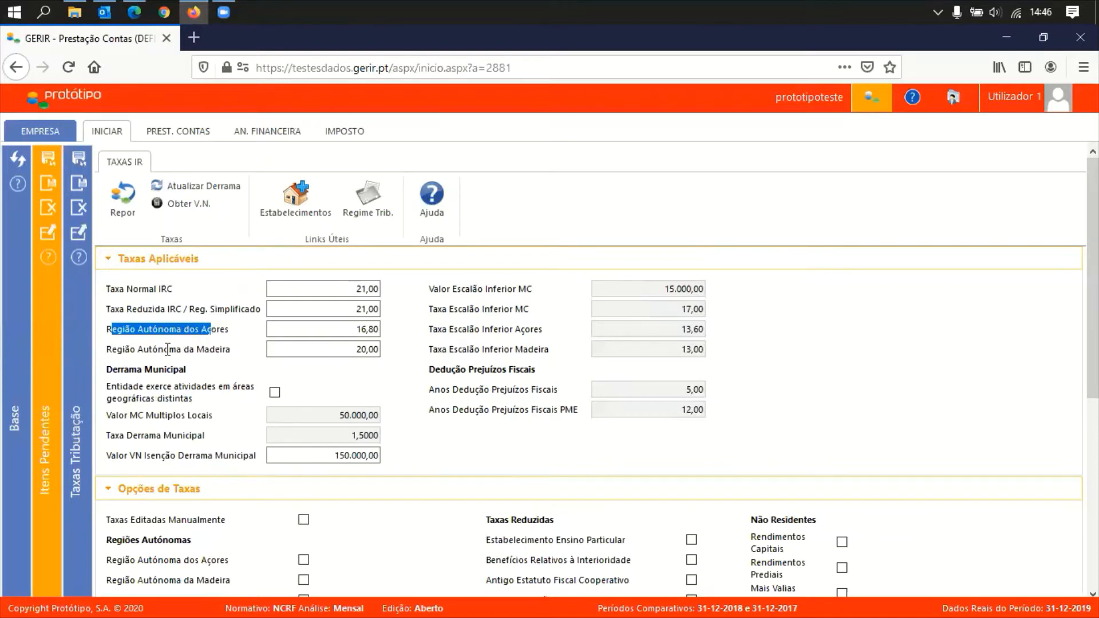
{"action": "left_click", "coordinate": [207, 349]}
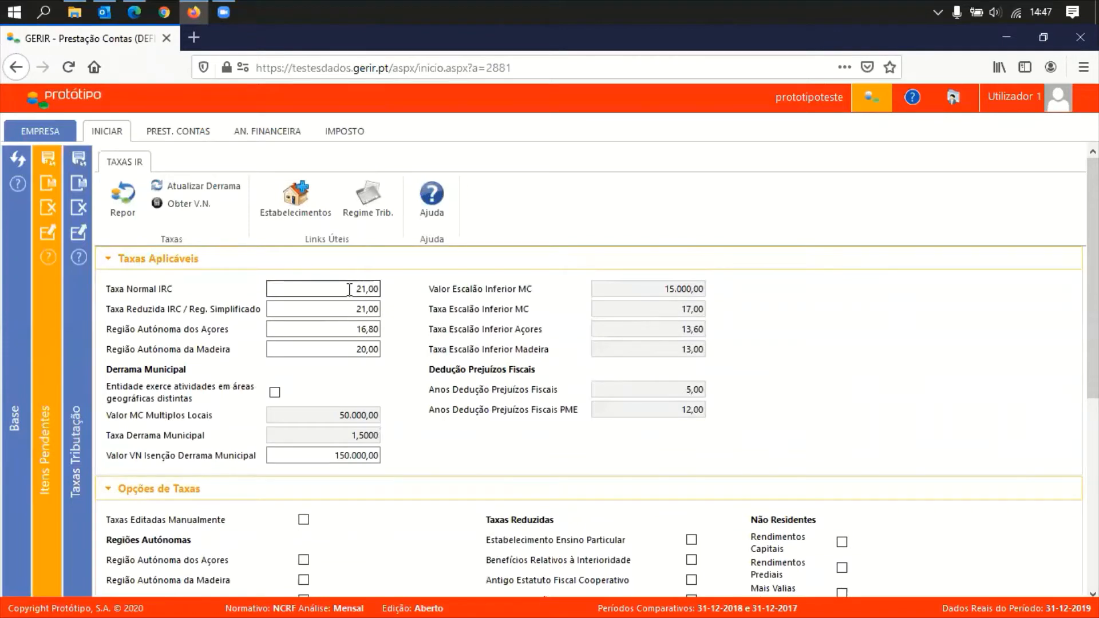
{"action": "left_click", "coordinate": [350, 290]}
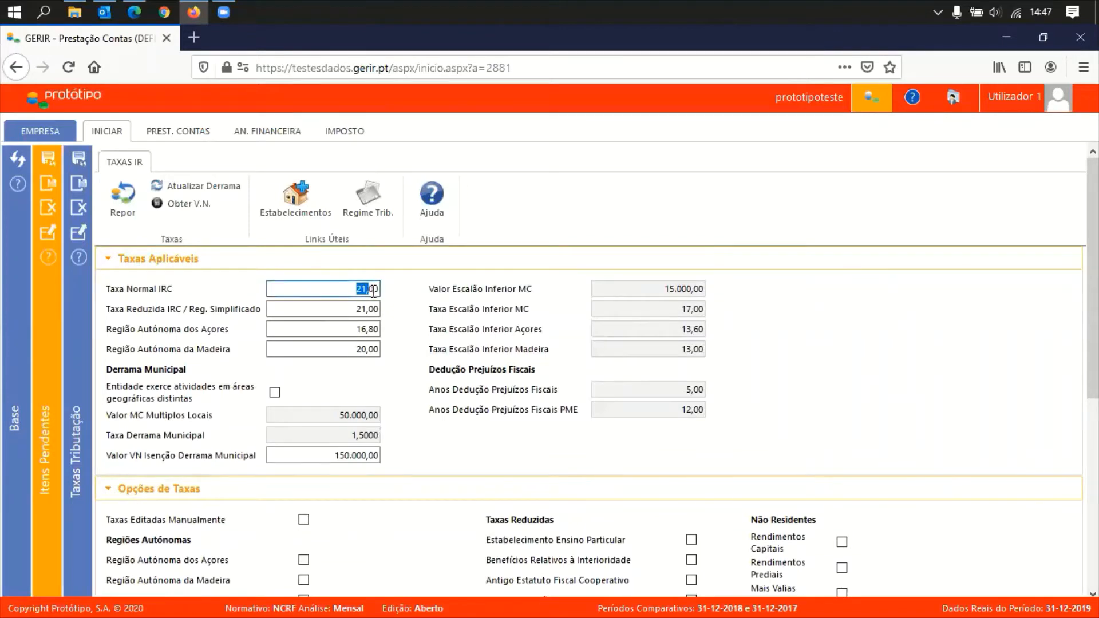
{"action": "type", "text": "20"}
{"action": "key", "text": "Tab"}
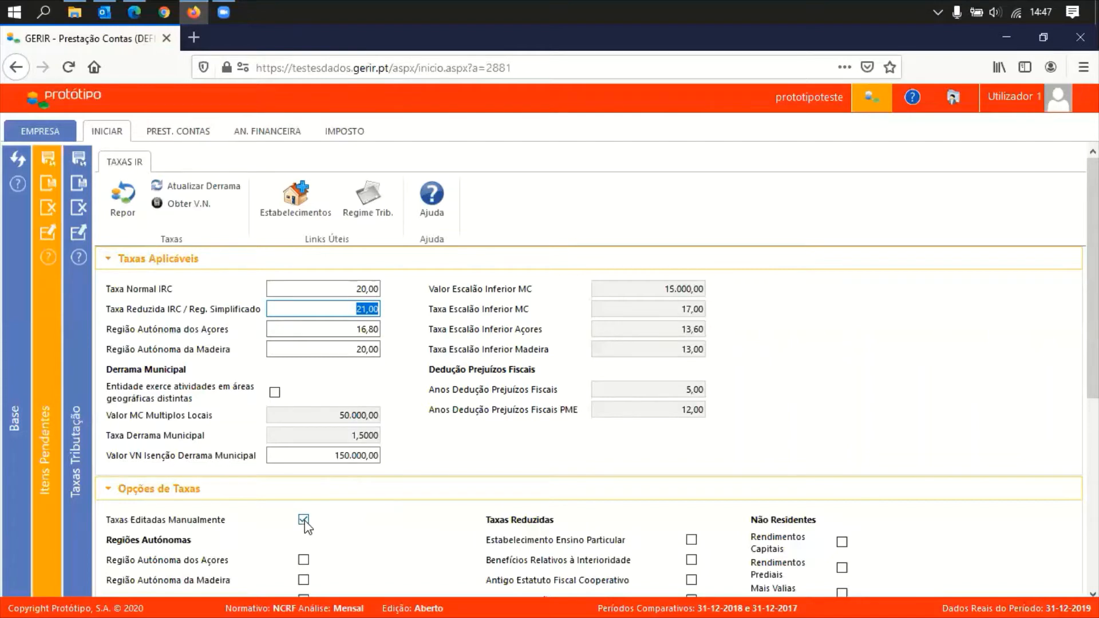
{"action": "left_click", "coordinate": [304, 521]}
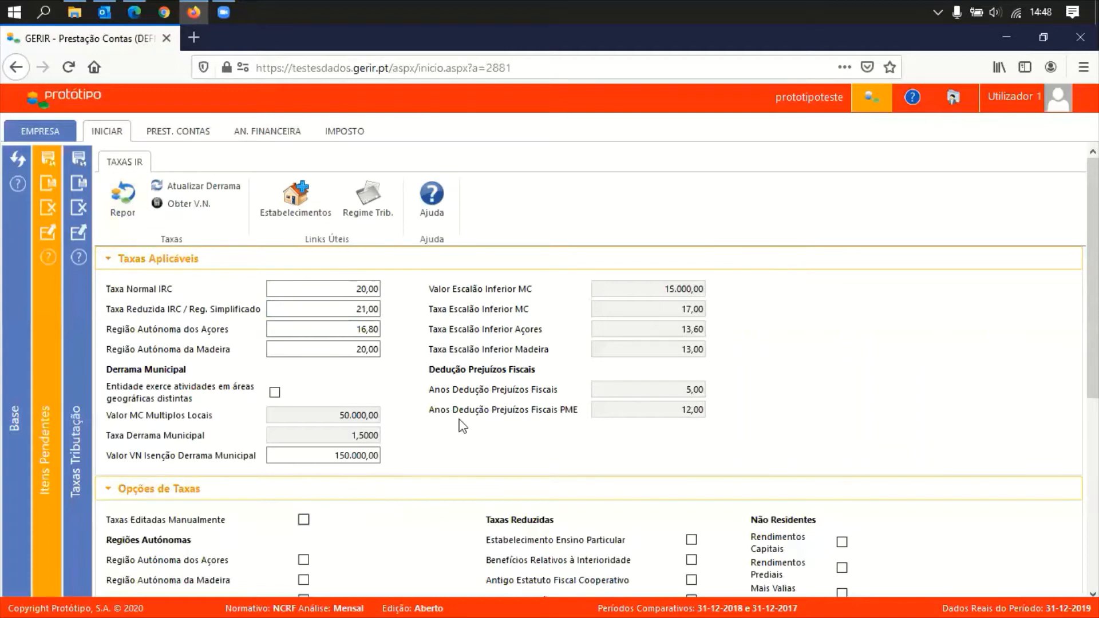
Reset rates with Repor and leave 'Entidade exerce atividades em áreas geográficas distintas' unticked
{"action": "left_click", "coordinate": [142, 203]}
{"action": "left_click_drag", "start_coordinate": [108, 385], "coordinate": [191, 400]}
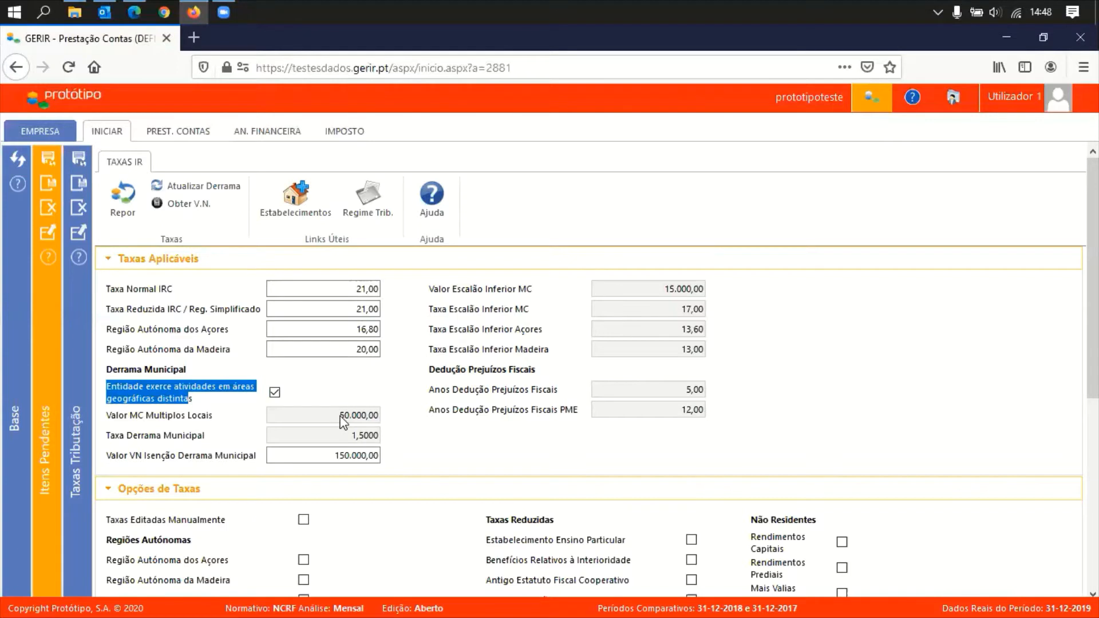
{"action": "left_click_drag", "start_coordinate": [340, 422], "coordinate": [377, 421]}
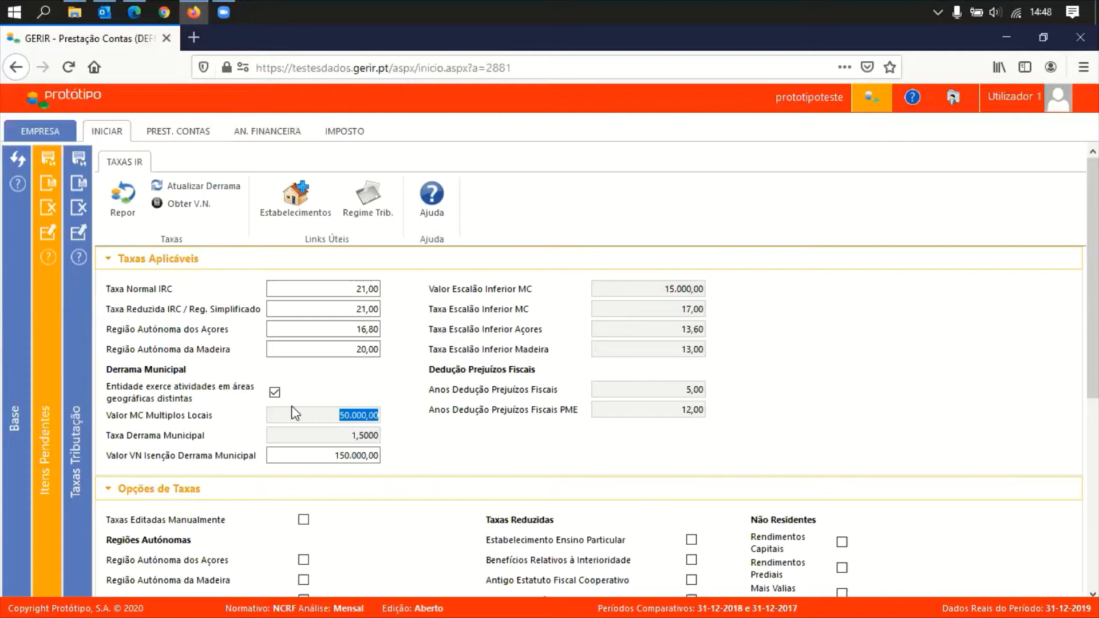
{"action": "left_click", "coordinate": [324, 415]}
{"action": "left_click_drag", "start_coordinate": [348, 437], "coordinate": [382, 445]}
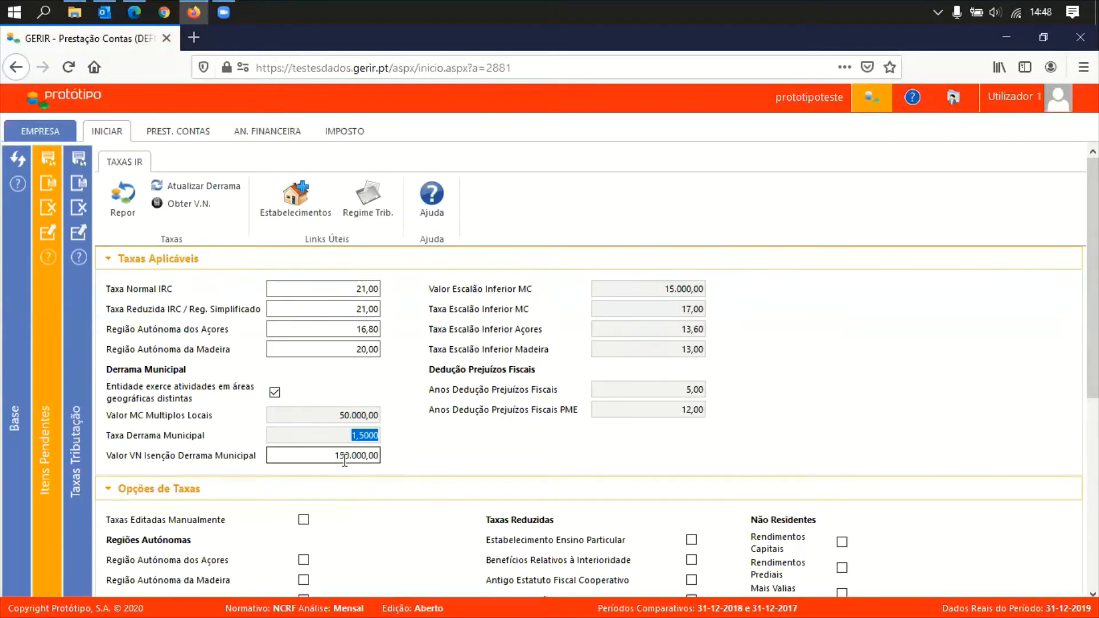
{"action": "right_click", "coordinate": [379, 461]}
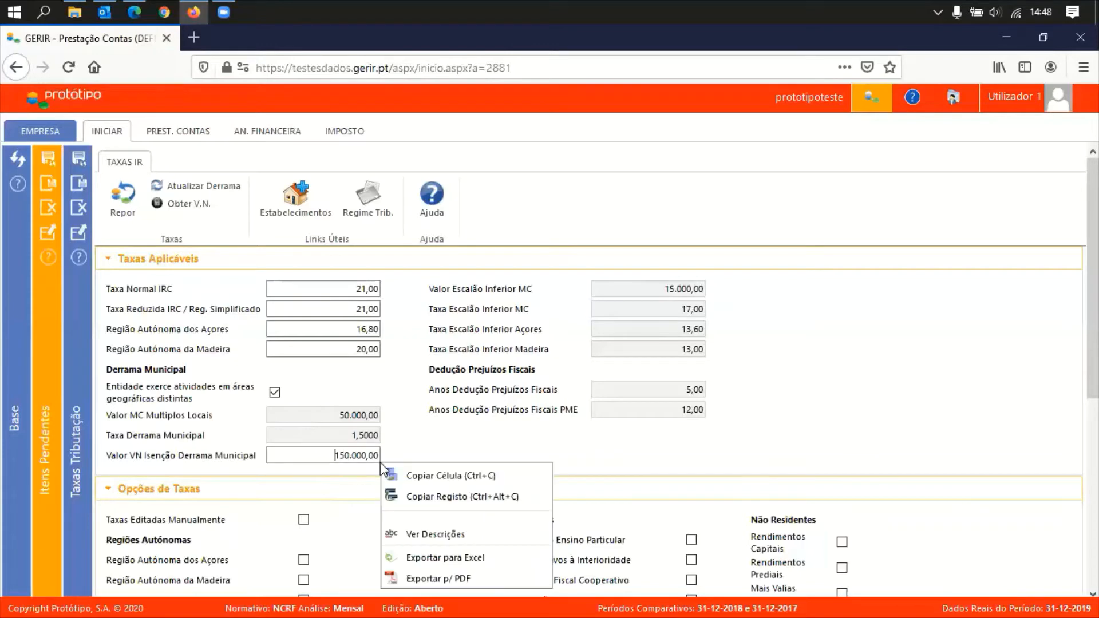
{"action": "left_click", "coordinate": [359, 460]}
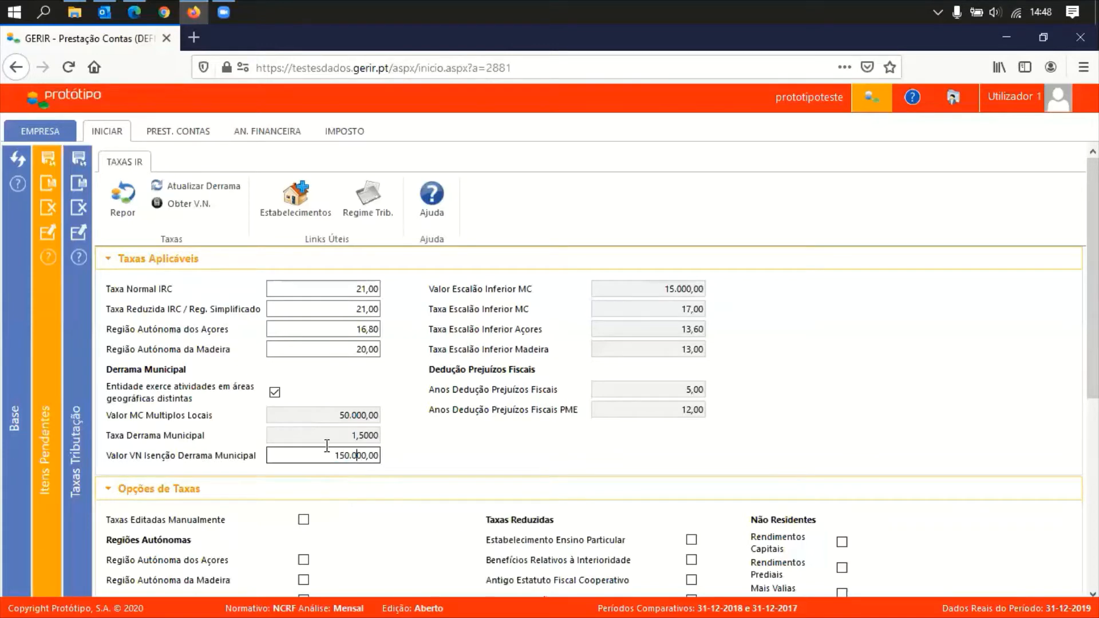
{"action": "left_click", "coordinate": [274, 393]}
Fetch the non-exempt turnover (16.284,38) with Obter V.N. and untick Anexo C Regiões Autónomas
{"action": "left_click", "coordinate": [573, 265]}
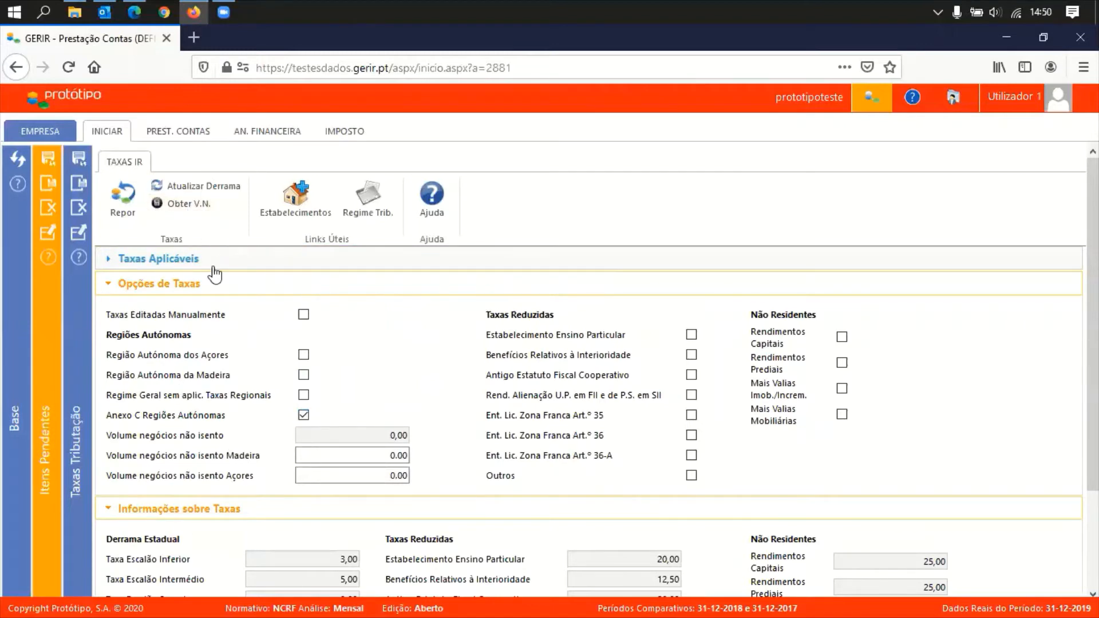
{"action": "left_click", "coordinate": [190, 205]}
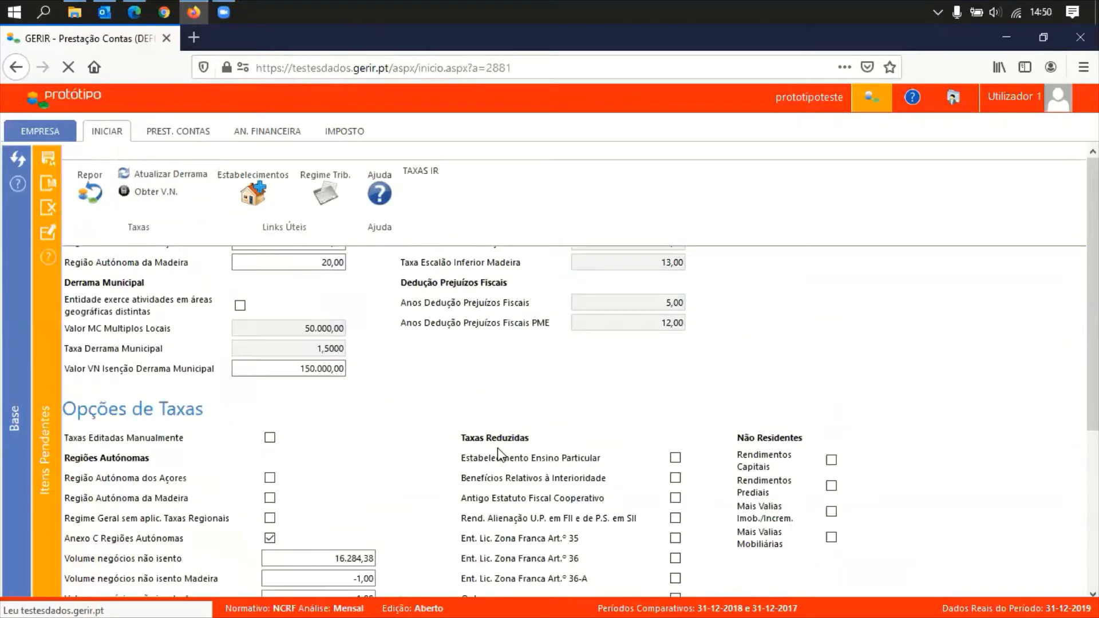
{"action": "left_click", "coordinate": [461, 266]}
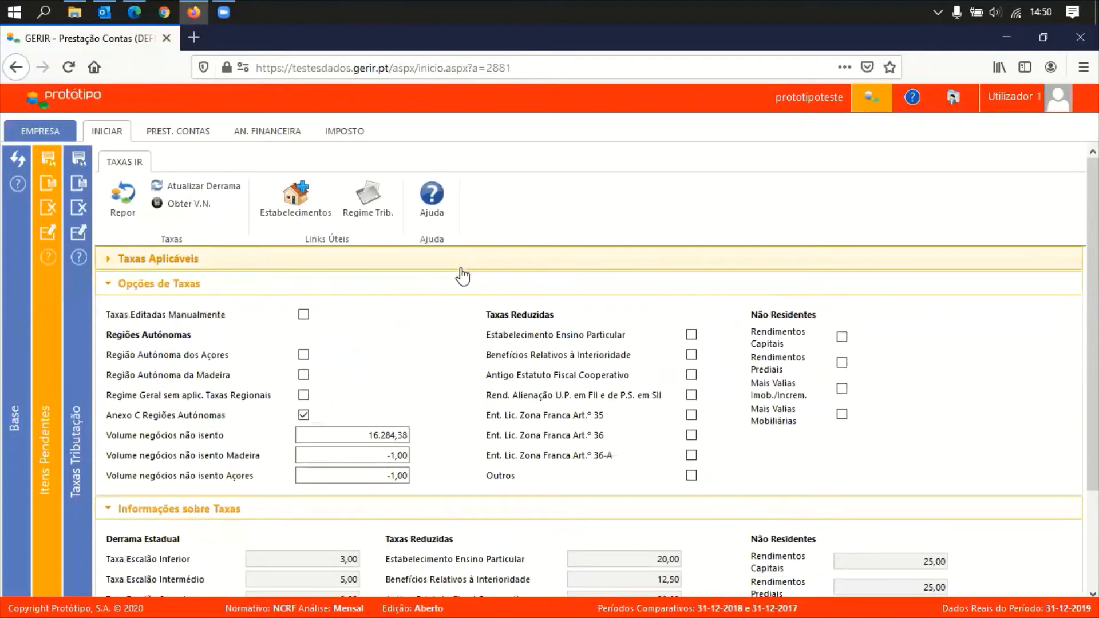
{"action": "left_click", "coordinate": [358, 436]}
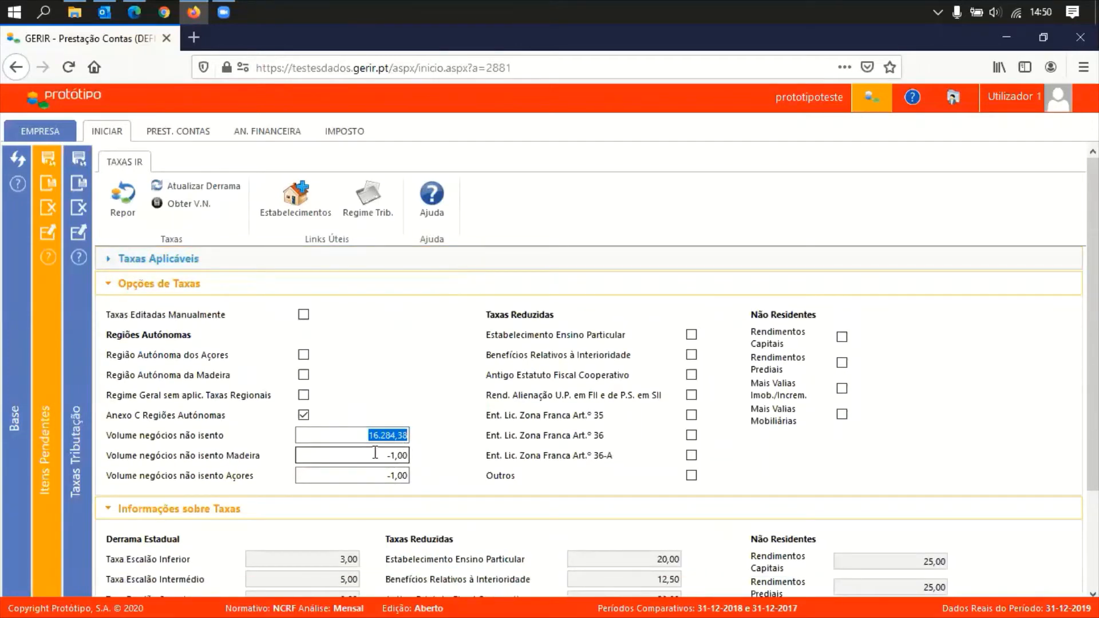
{"action": "left_click", "coordinate": [364, 436]}
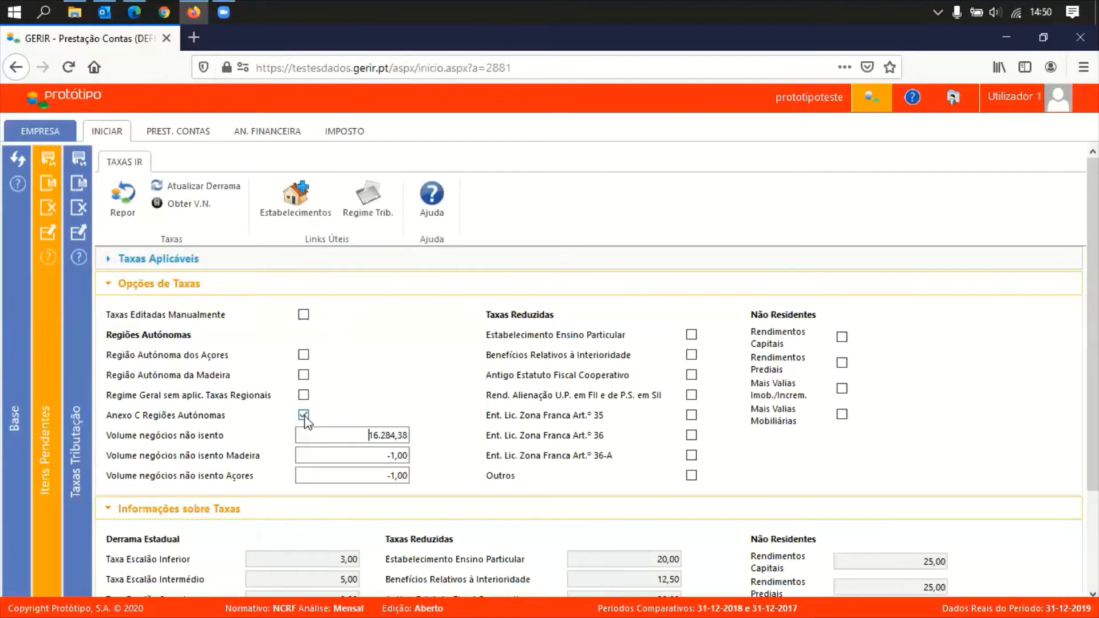
{"action": "left_click", "coordinate": [79, 161]}
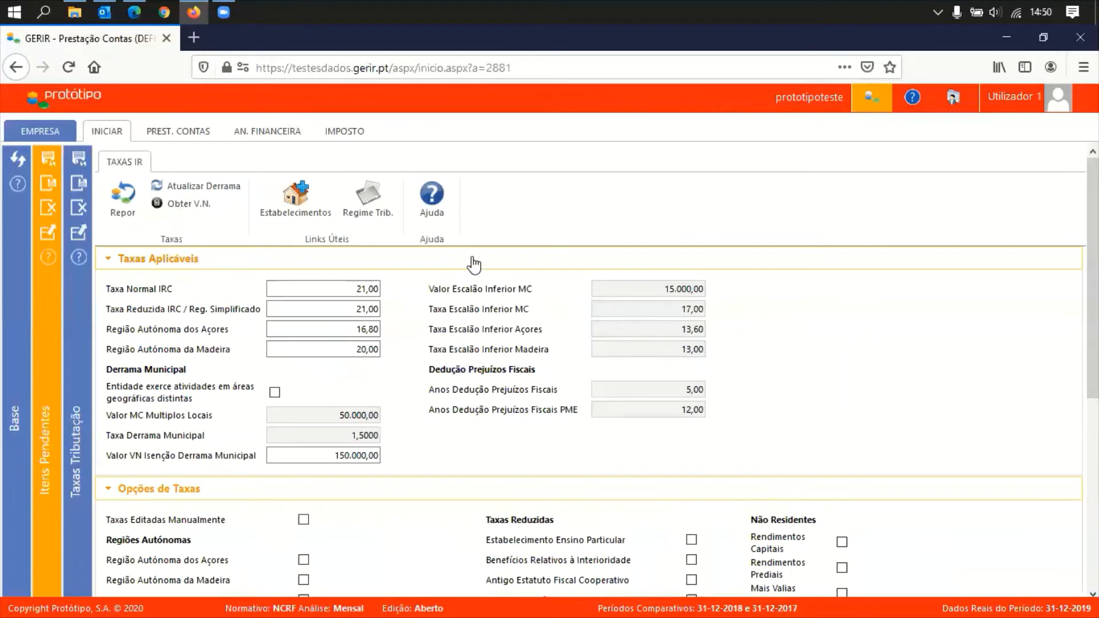
{"action": "left_click", "coordinate": [472, 259]}
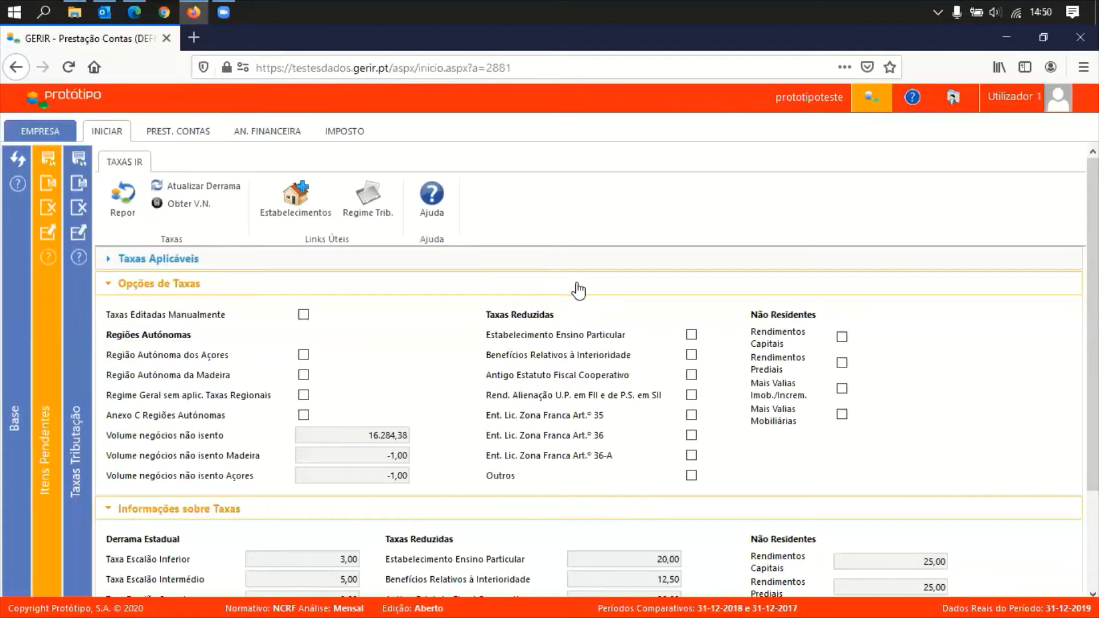
Run Atualizar Derrama so Taxa Derrama Municipal reads 0,0000
{"action": "left_click", "coordinate": [530, 293]}
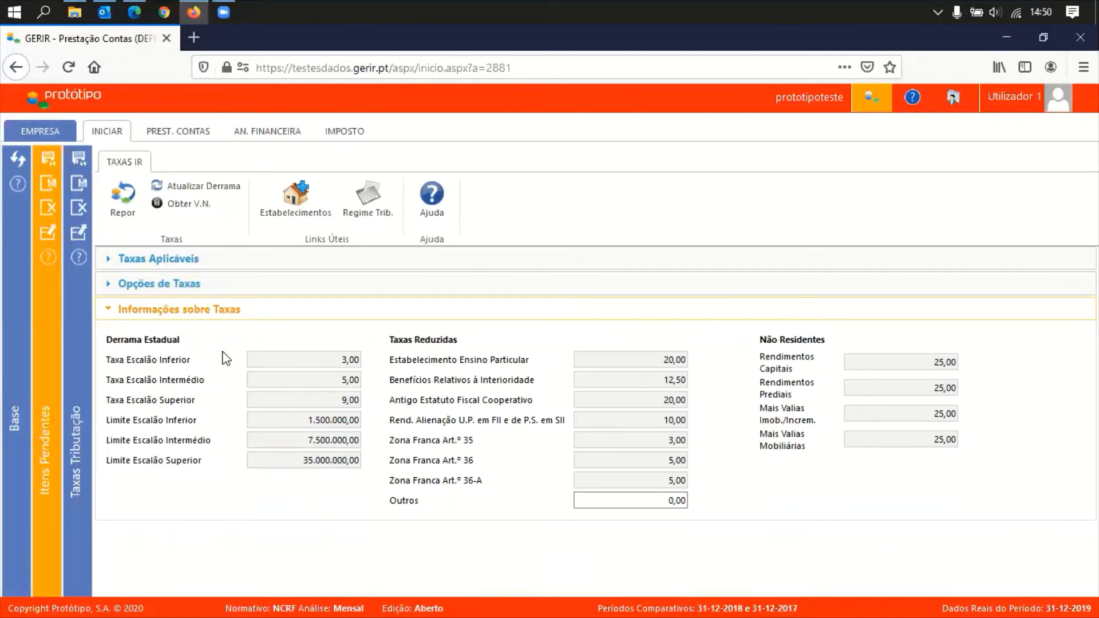
{"action": "left_click", "coordinate": [218, 293]}
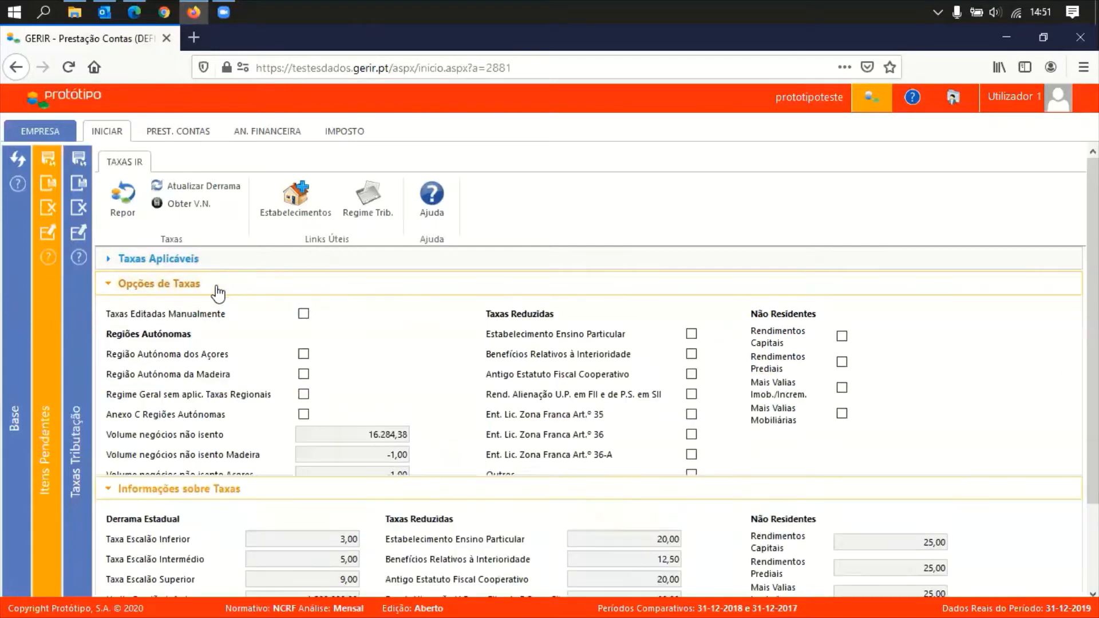
{"action": "left_click", "coordinate": [217, 263]}
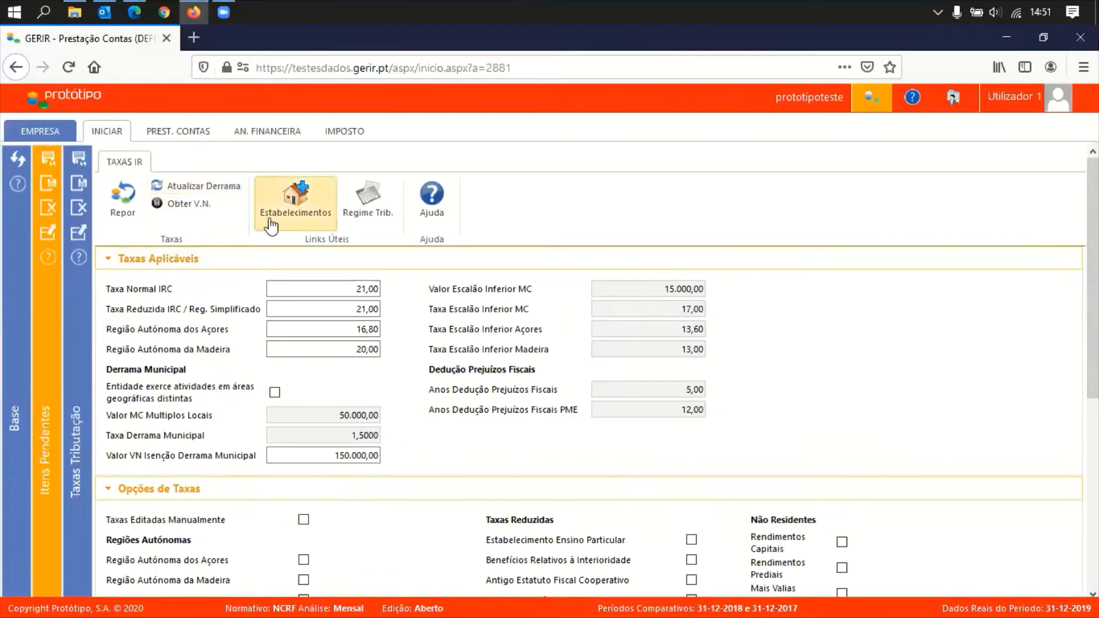
{"action": "left_click", "coordinate": [203, 187]}
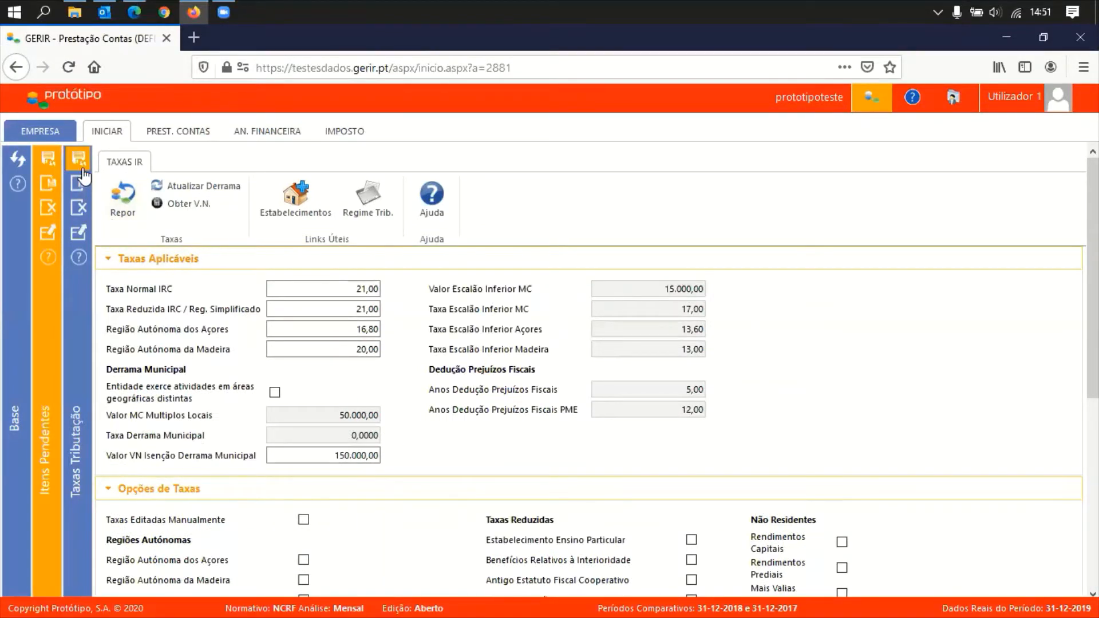
Mark the tax-rates task concluded, refresh Itens Pendentes, and open the taxable-profit task
{"action": "left_click", "coordinate": [80, 209]}
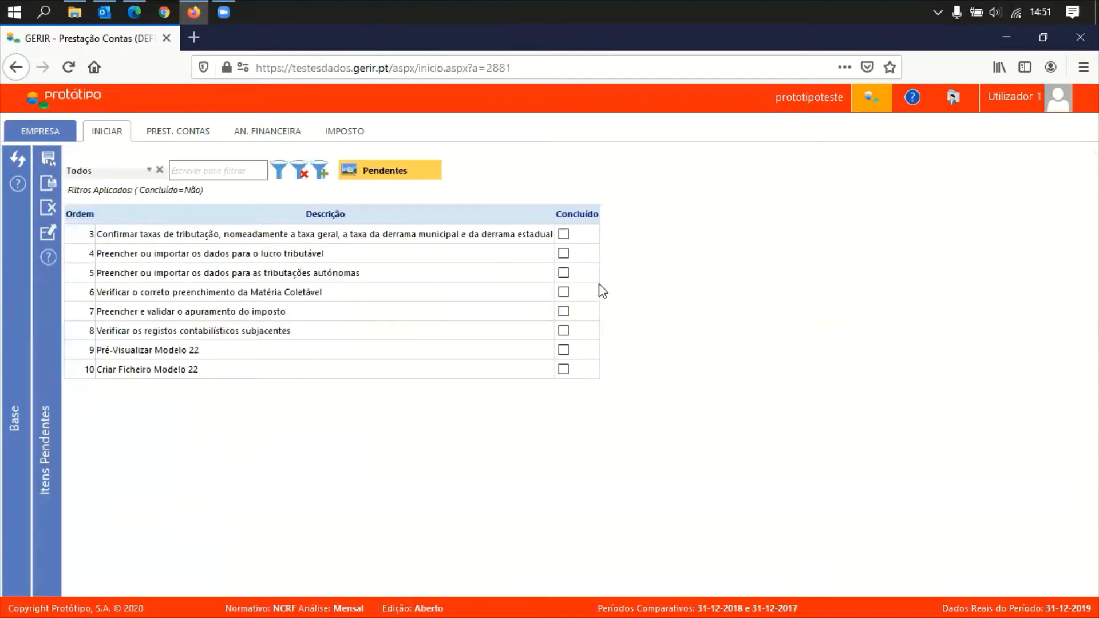
{"action": "left_click", "coordinate": [564, 235]}
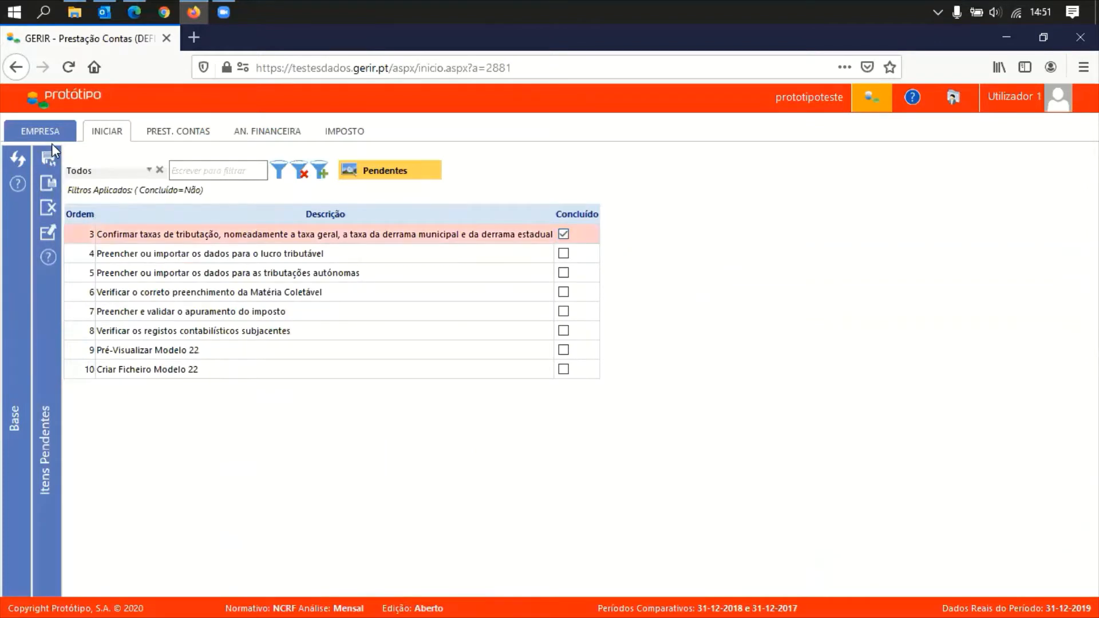
{"action": "left_click", "coordinate": [50, 162]}
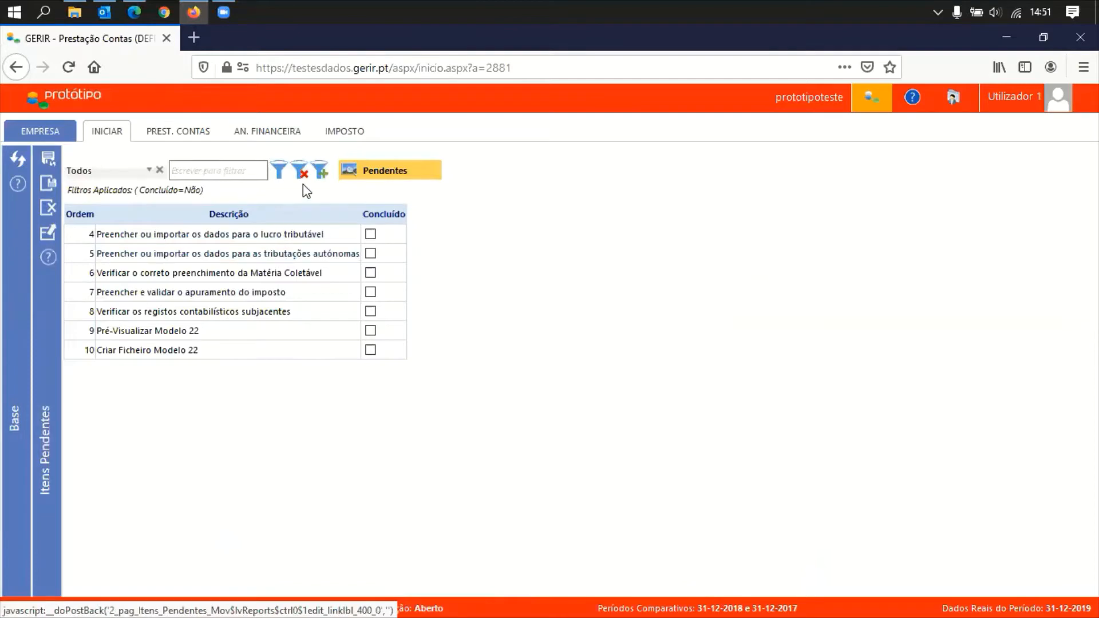
{"action": "left_click", "coordinate": [286, 234]}
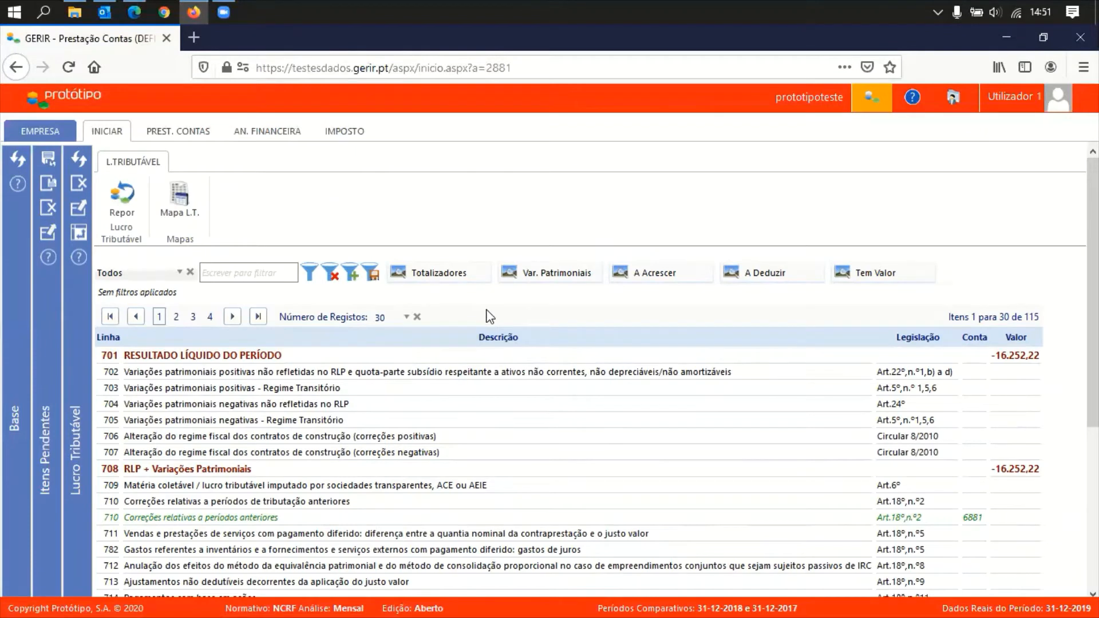
Set Número de Registos to 'Ver Todos os registos' so all 115 lines show
{"action": "left_click", "coordinate": [393, 318]}
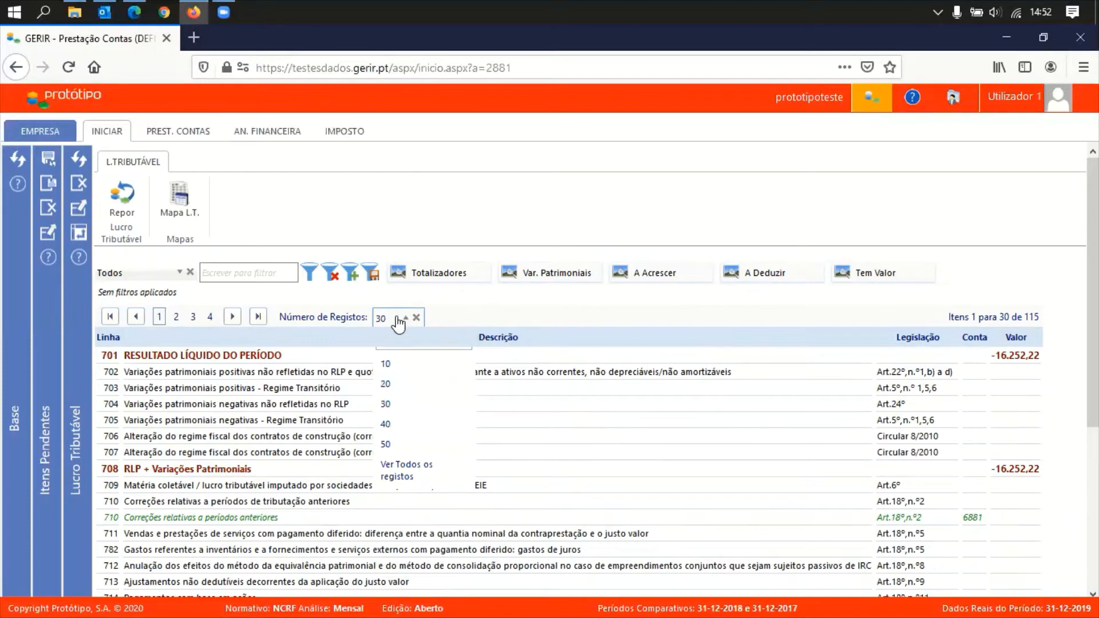
{"action": "left_click", "coordinate": [400, 320]}
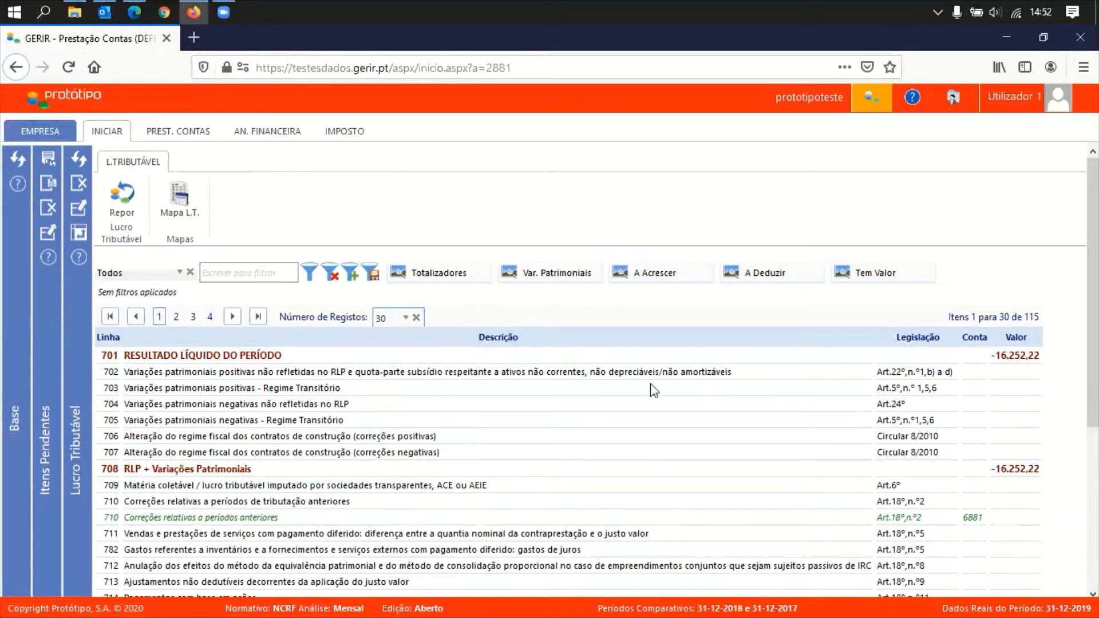
{"action": "left_click", "coordinate": [403, 324]}
{"action": "left_click", "coordinate": [401, 474]}
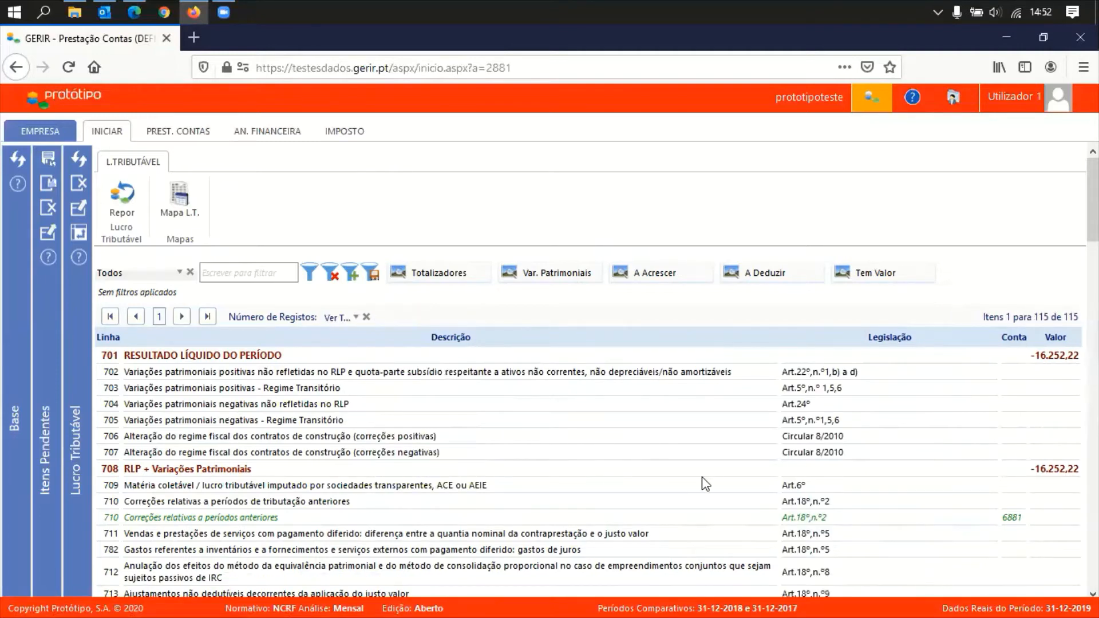
{"action": "scroll", "coordinate": [703, 477], "scroll_direction": "down", "scroll_amount": 15}
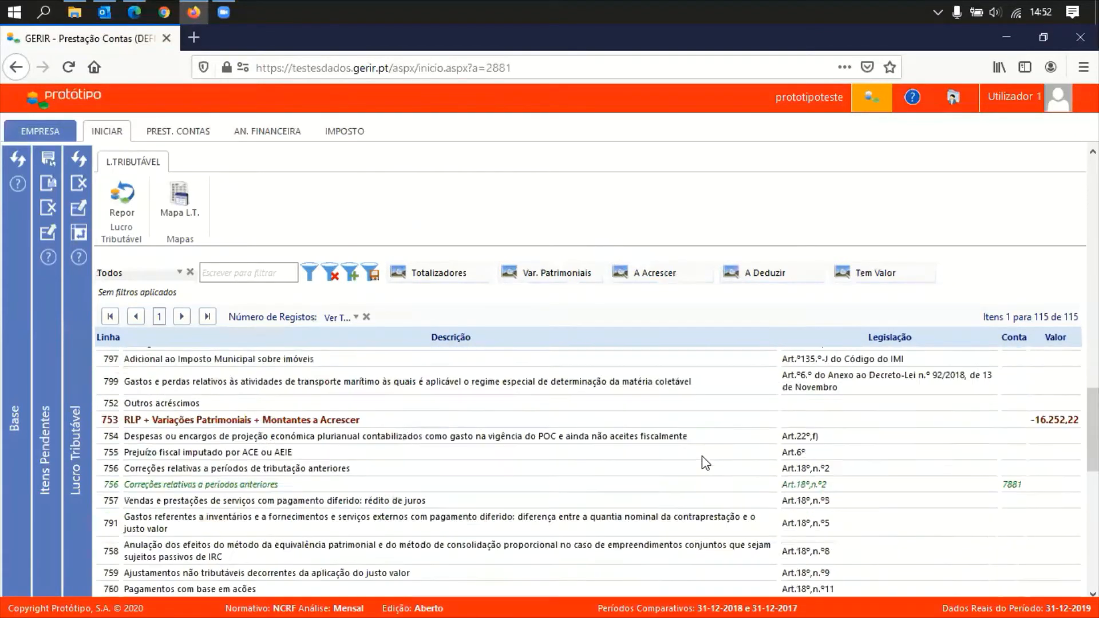
{"action": "scroll", "coordinate": [704, 455], "scroll_direction": "up", "scroll_amount": 15}
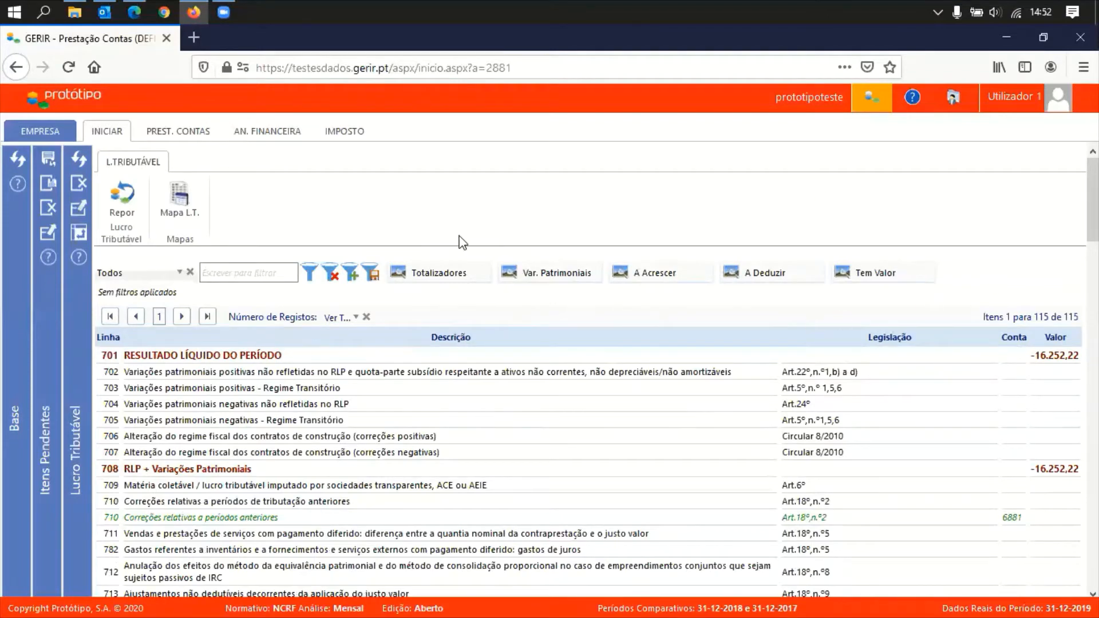
Apply the Totalizadores, Tem Valor, Var. Patrimoniais, A Acrescer and A Deduzir filters, leaving 44 items
{"action": "left_click", "coordinate": [433, 277]}
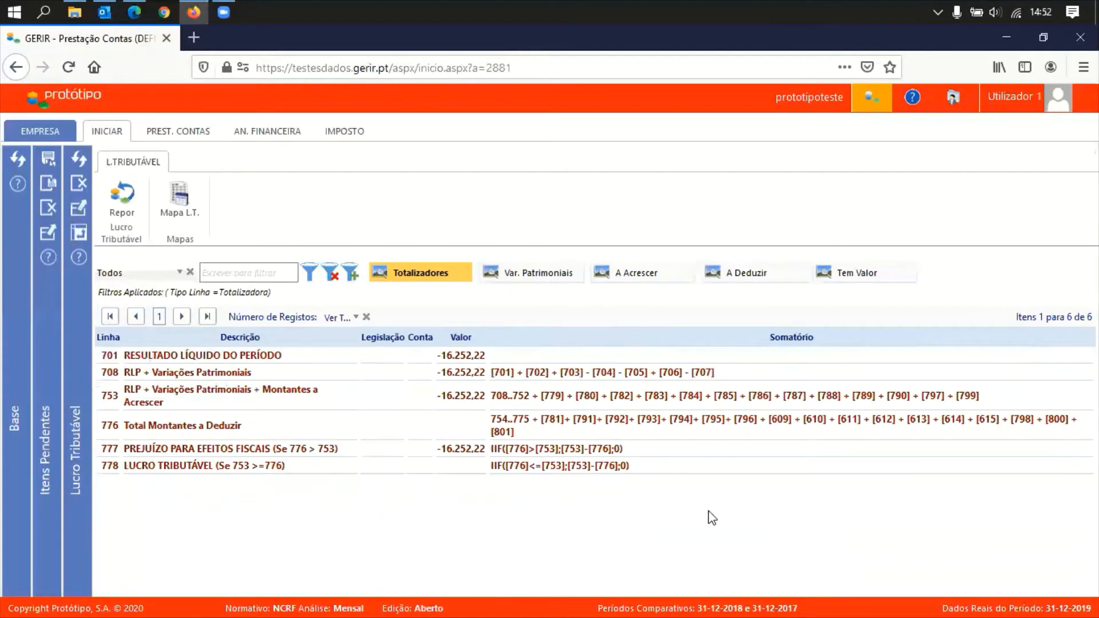
{"action": "left_click", "coordinate": [860, 281]}
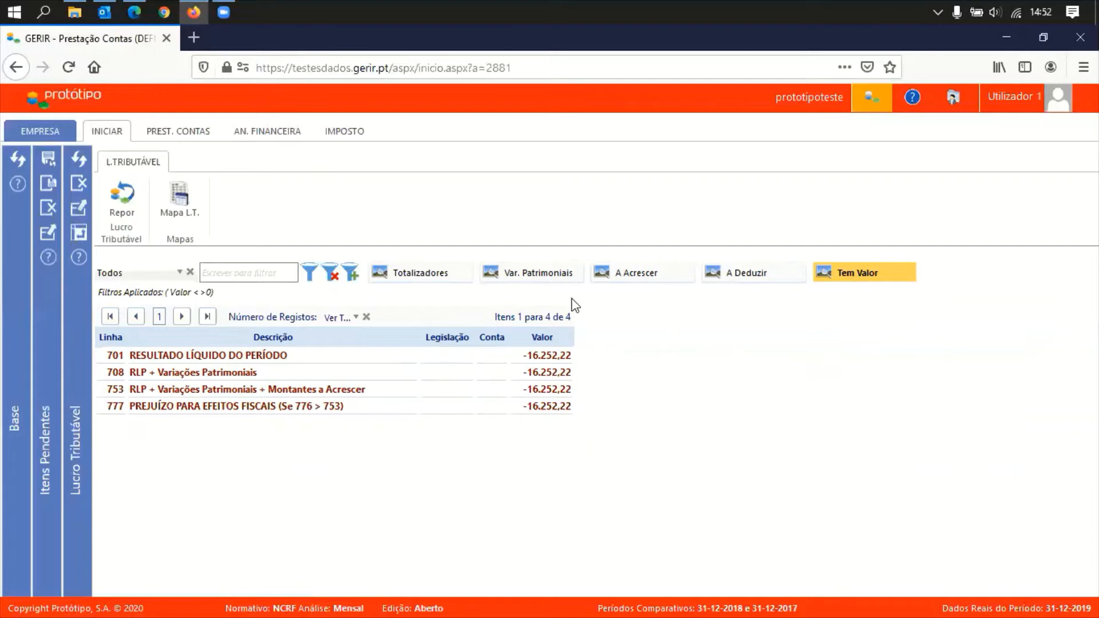
{"action": "left_click", "coordinate": [541, 280]}
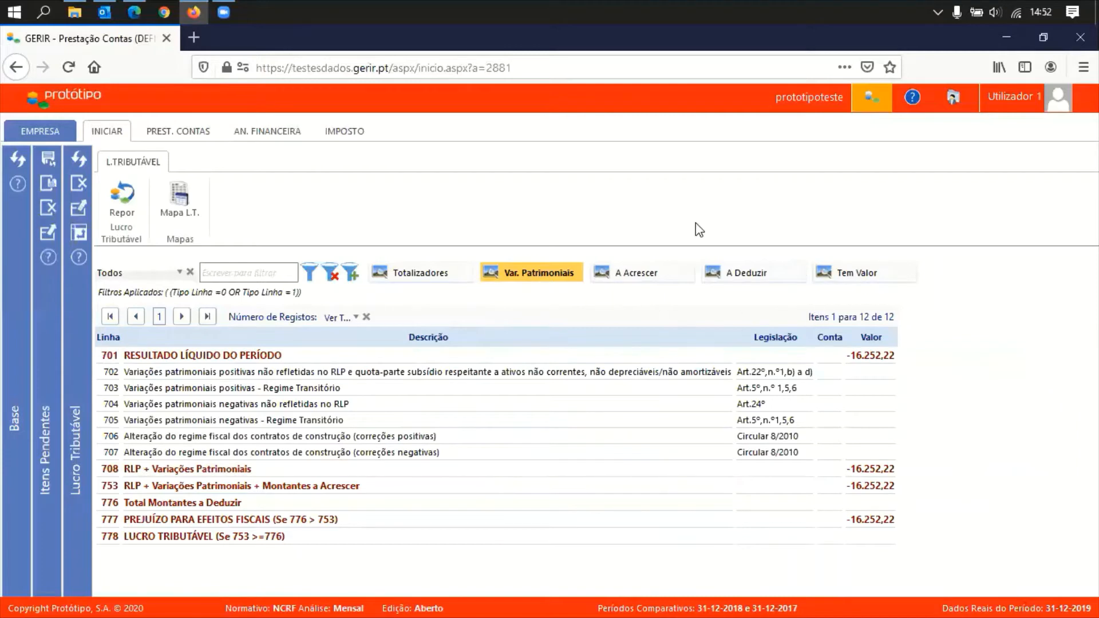
{"action": "left_click", "coordinate": [638, 273]}
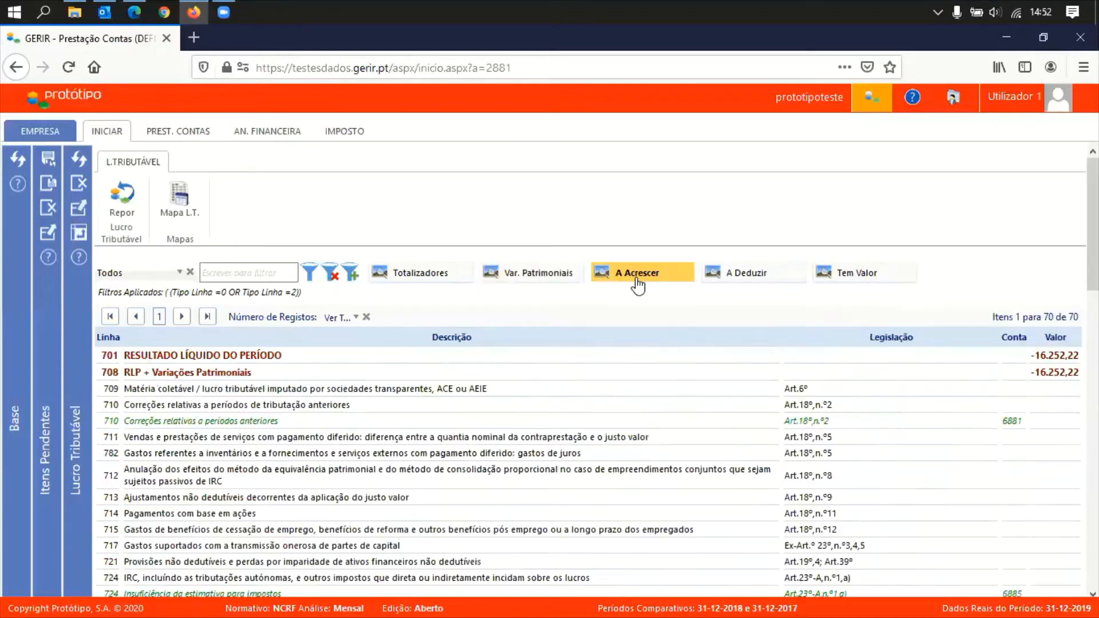
{"action": "left_click", "coordinate": [747, 273]}
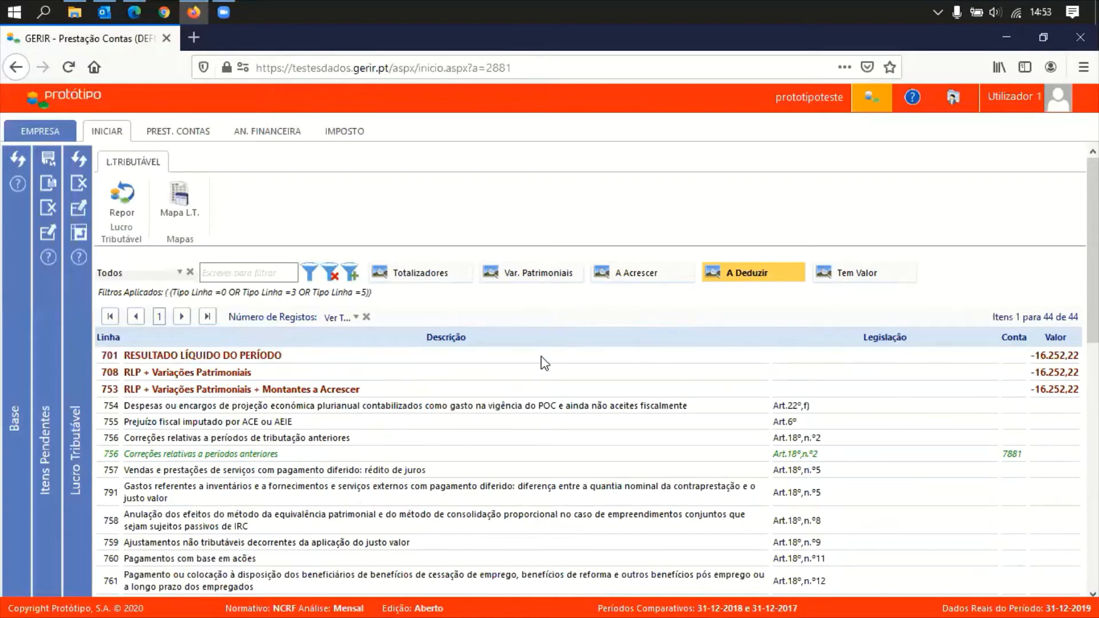
Add a 'Teste' detail row of 120,00 to line 754
{"action": "left_click", "coordinate": [507, 407]}
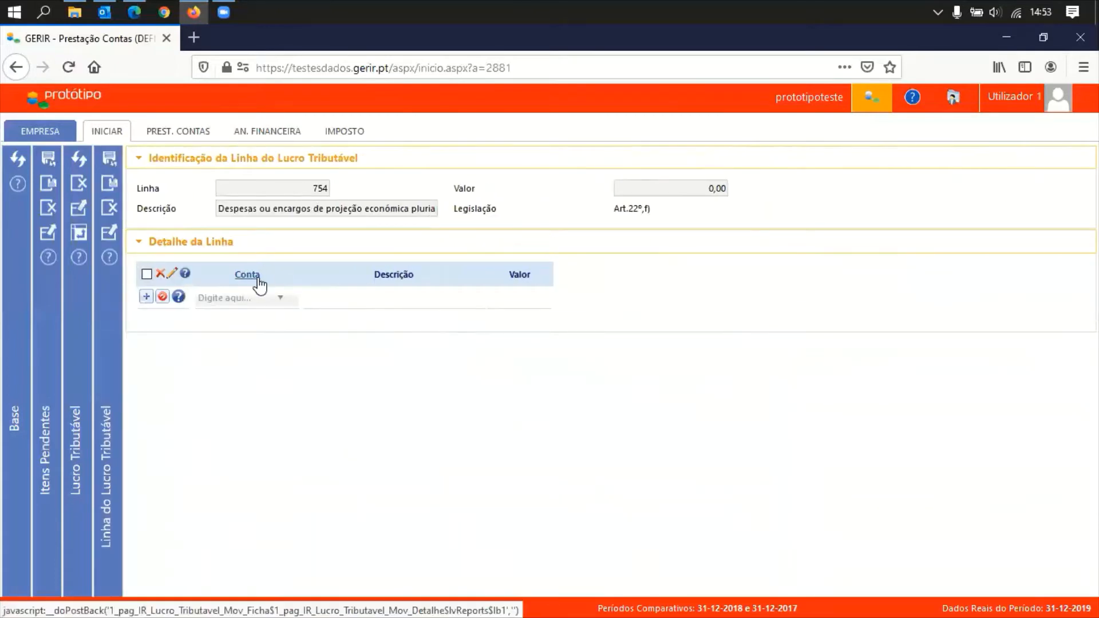
{"action": "left_click", "coordinate": [361, 300]}
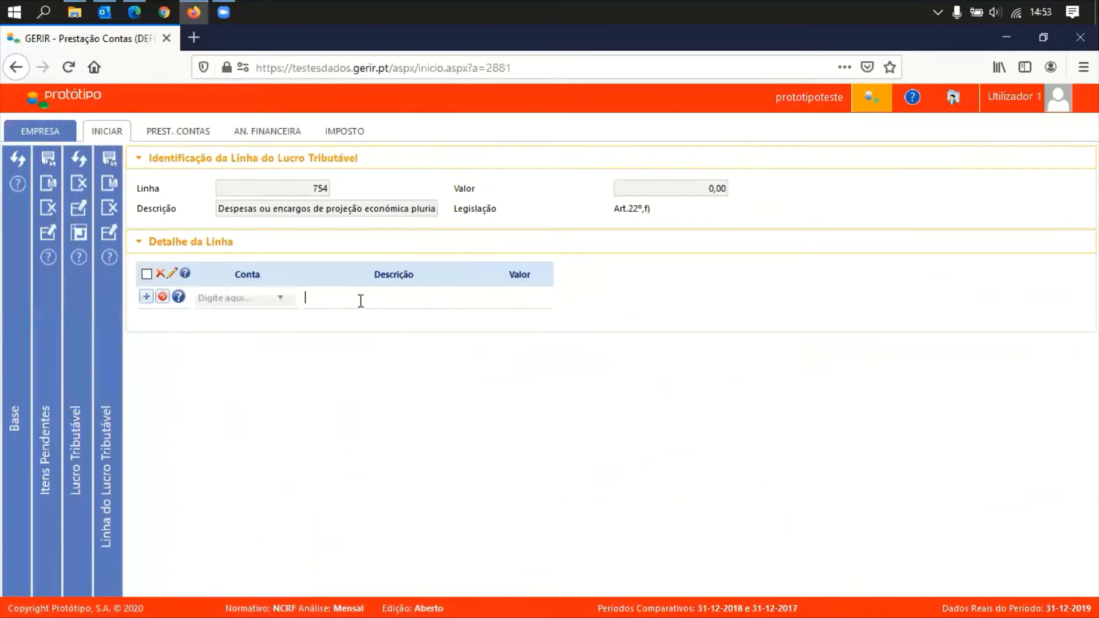
{"action": "left_click", "coordinate": [519, 295]}
{"action": "type", "text": "120"}
{"action": "key", "text": "Tab"}
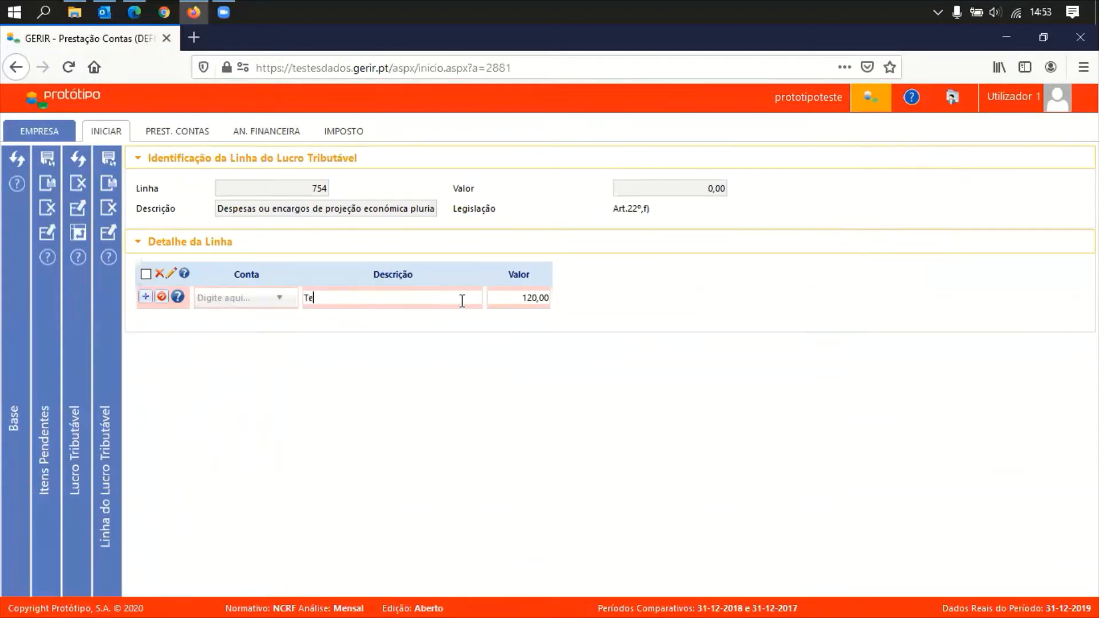
{"action": "key", "text": "shift+Tab"}
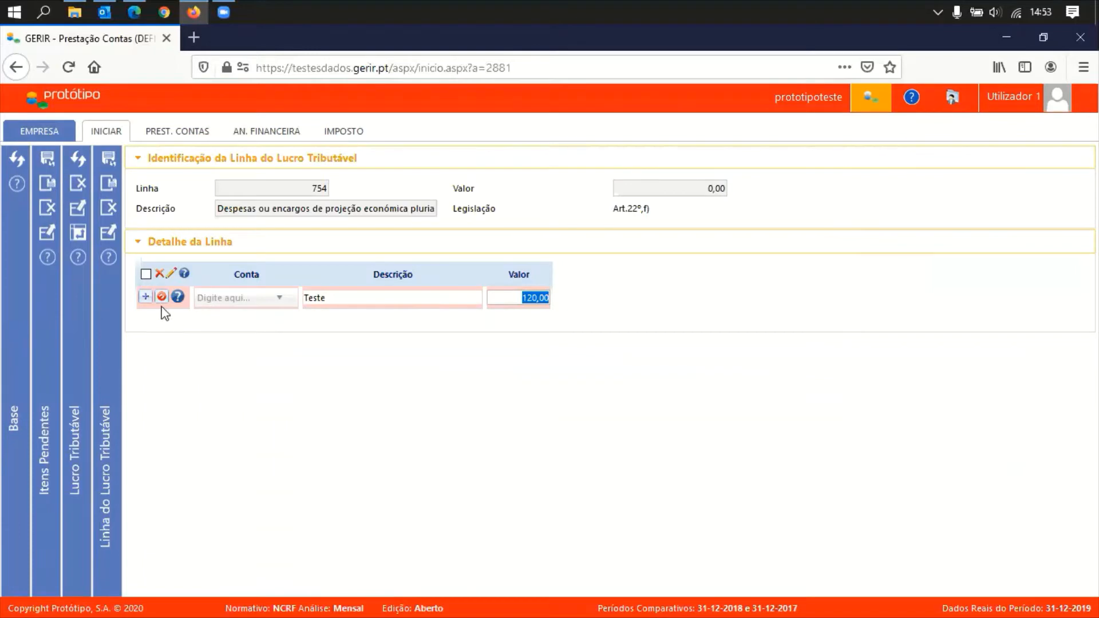
{"action": "left_click", "coordinate": [146, 297]}
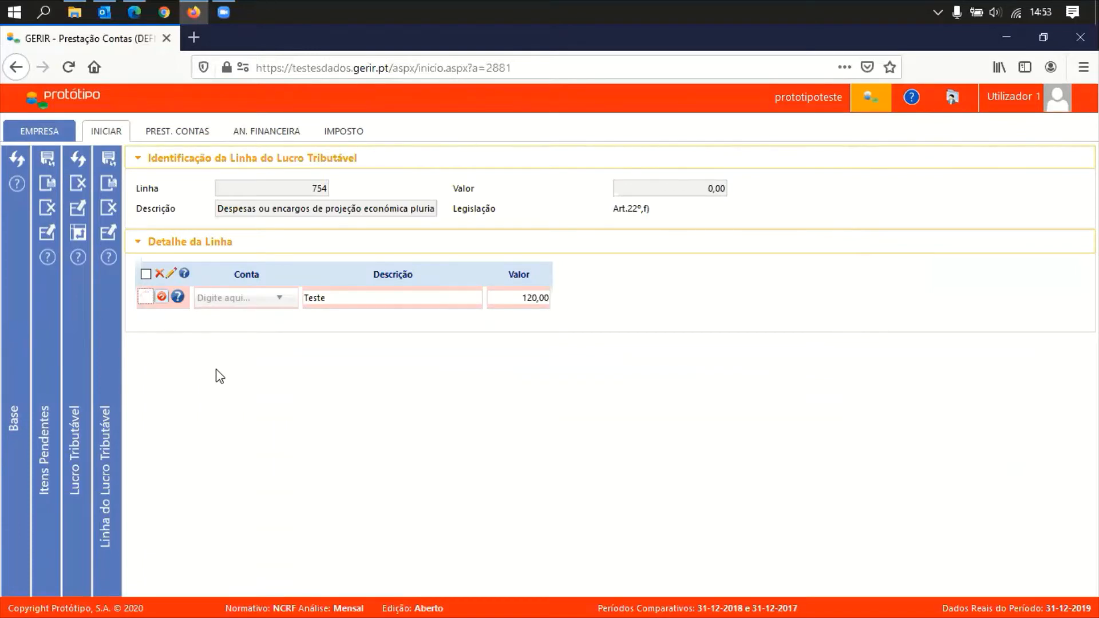
Add a second row for account 621 Subcontratos at 10,00 and save line 754
{"action": "left_click", "coordinate": [265, 299]}
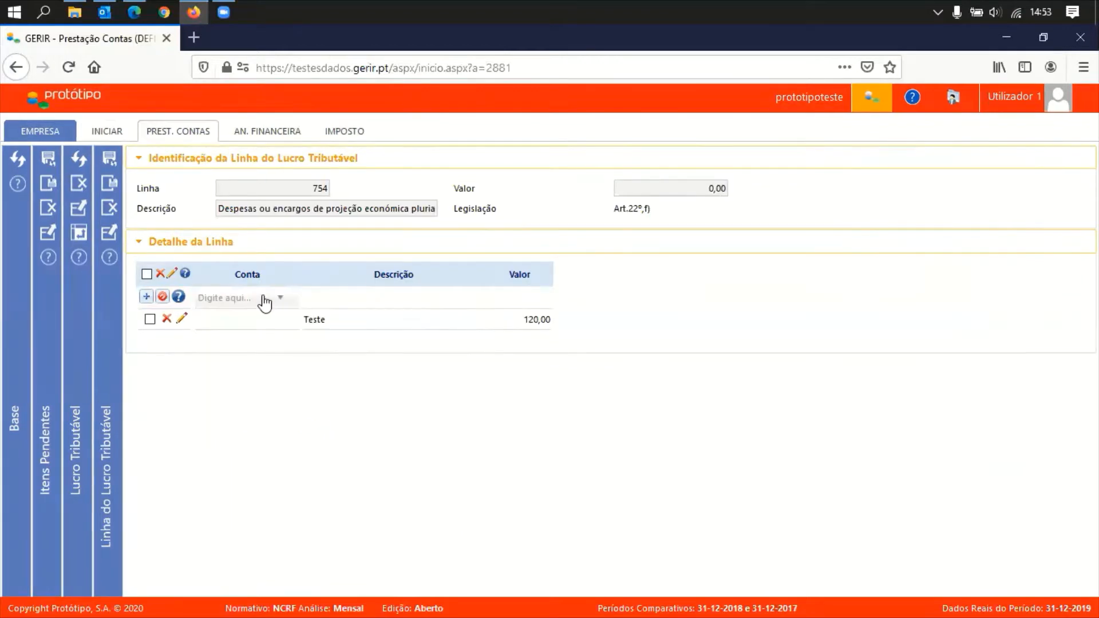
{"action": "left_click", "coordinate": [263, 301]}
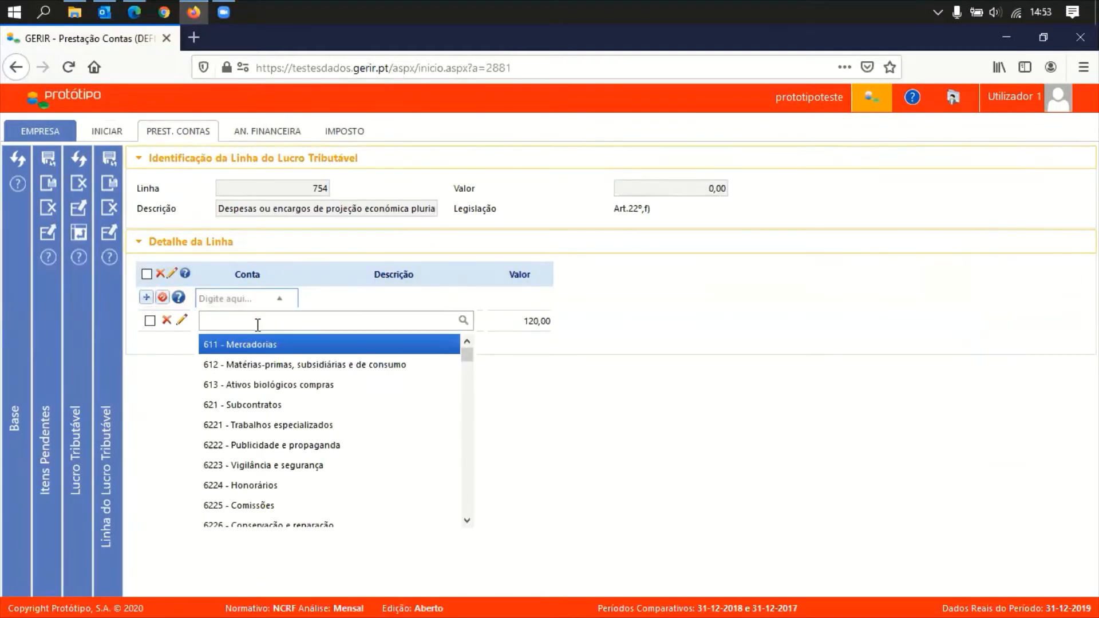
{"action": "left_click", "coordinate": [253, 406]}
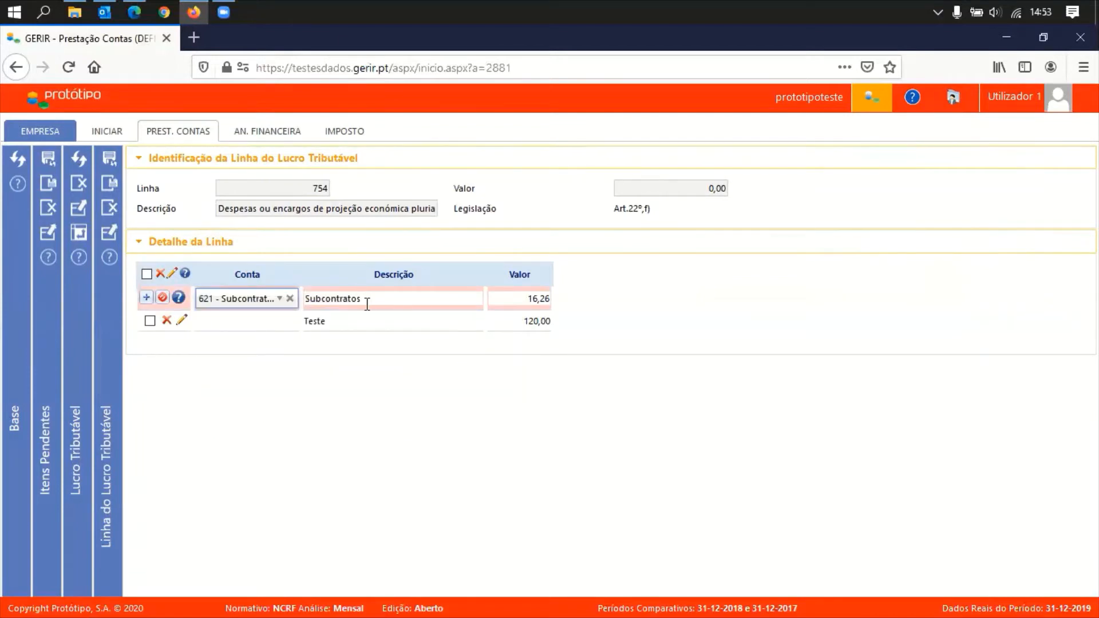
{"action": "left_click", "coordinate": [530, 298]}
{"action": "left_click", "coordinate": [533, 301]}
{"action": "left_click_drag", "start_coordinate": [528, 301], "coordinate": [573, 311]}
{"action": "type", "text": "10"}
{"action": "key", "text": "Tab"}
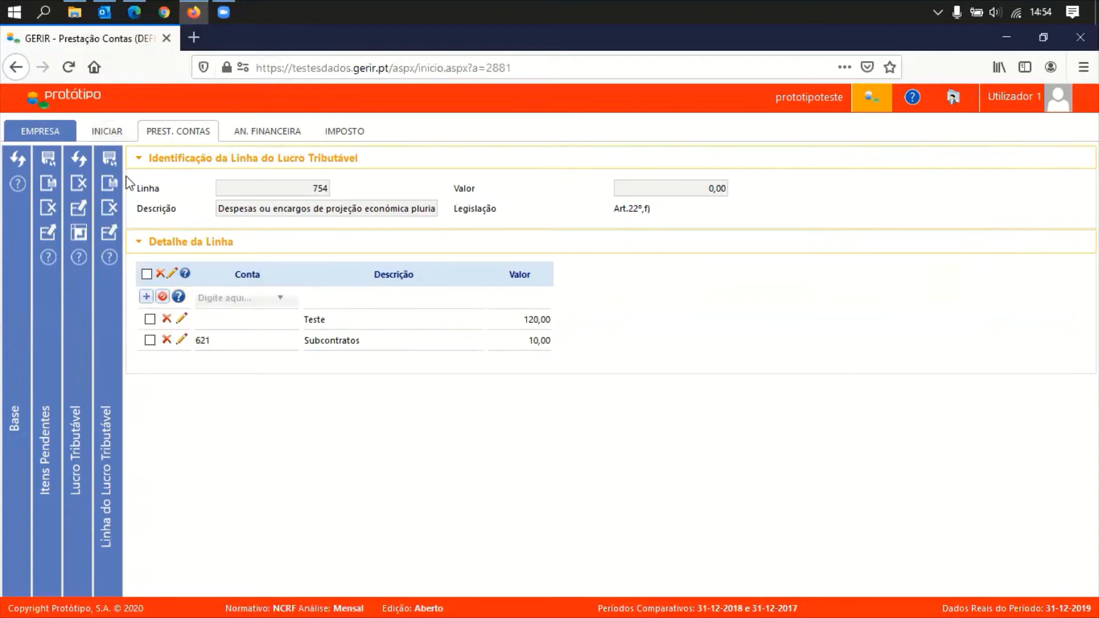
{"action": "left_click", "coordinate": [109, 158]}
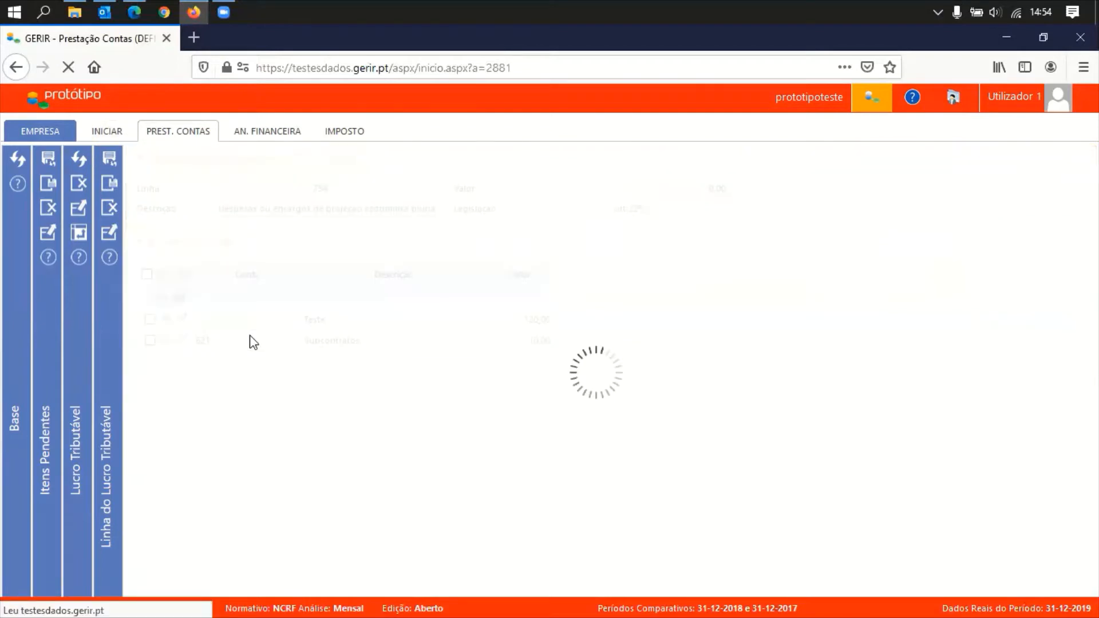
Close line 754's detail and scroll down the Lucro Tributável list to its totals
{"action": "left_click", "coordinate": [106, 189]}
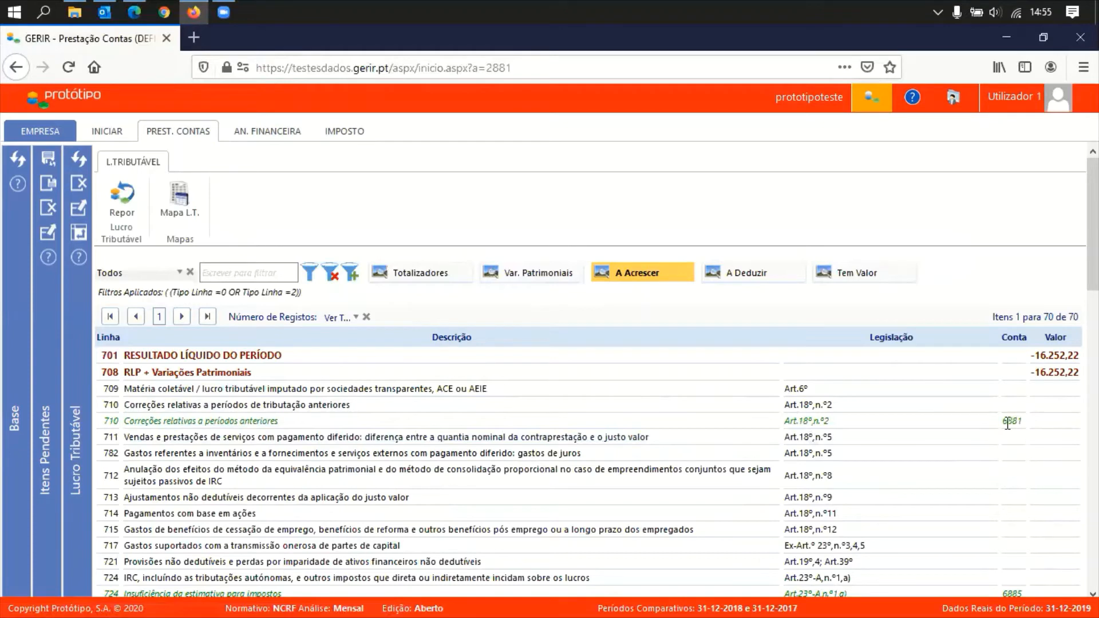
{"action": "scroll", "coordinate": [1026, 430], "scroll_direction": "down", "scroll_amount": 2}
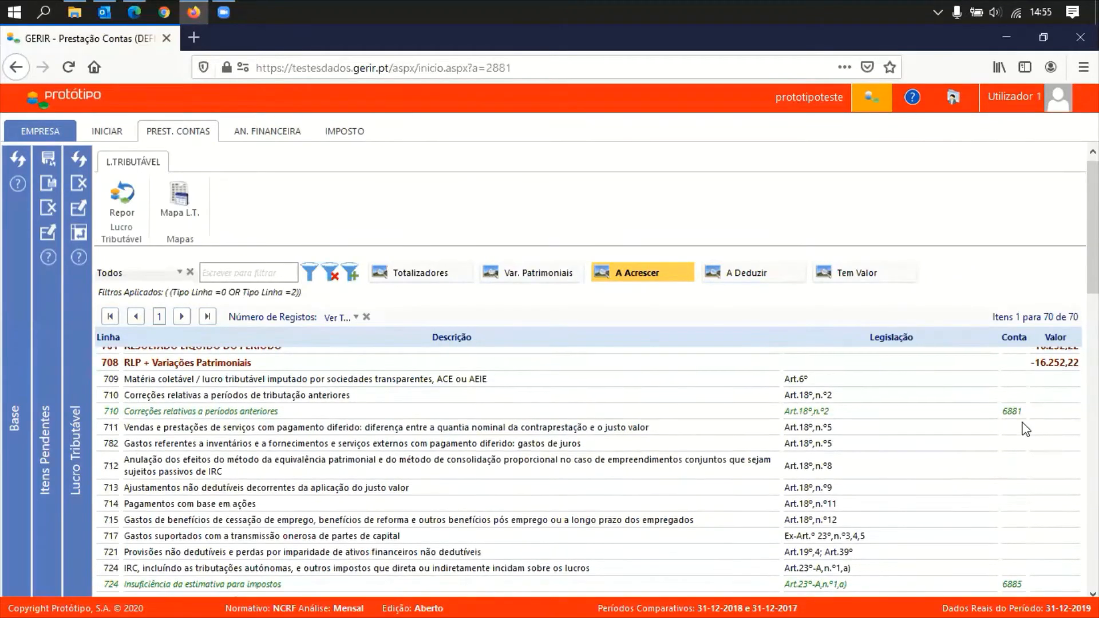
{"action": "scroll", "coordinate": [1026, 430], "scroll_direction": "down", "scroll_amount": 3}
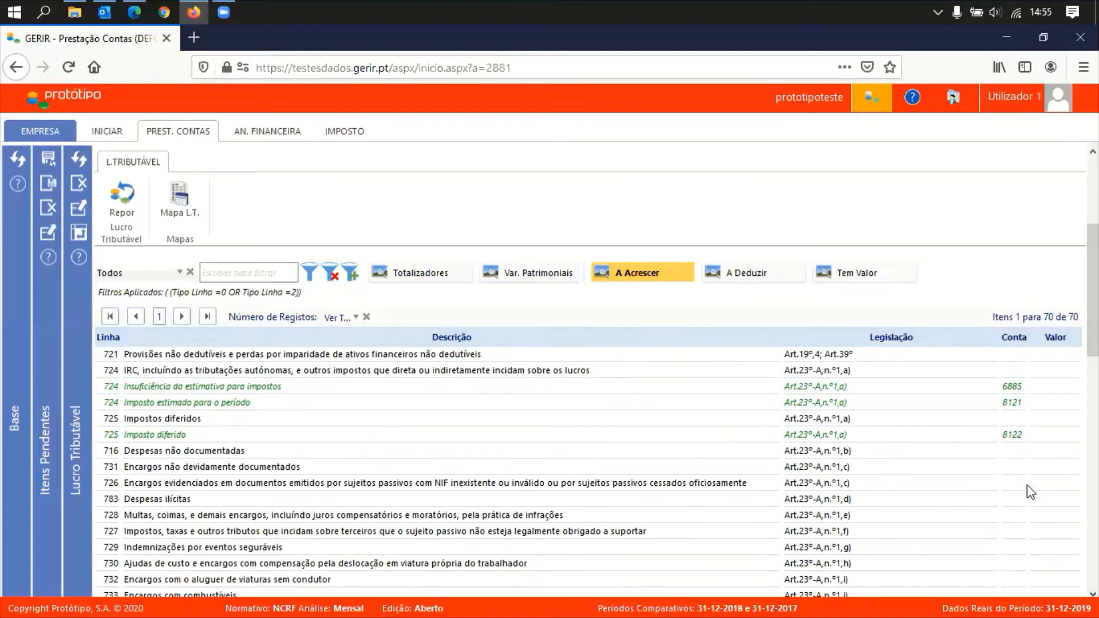
{"action": "scroll", "coordinate": [1031, 492], "scroll_direction": "down", "scroll_amount": 6}
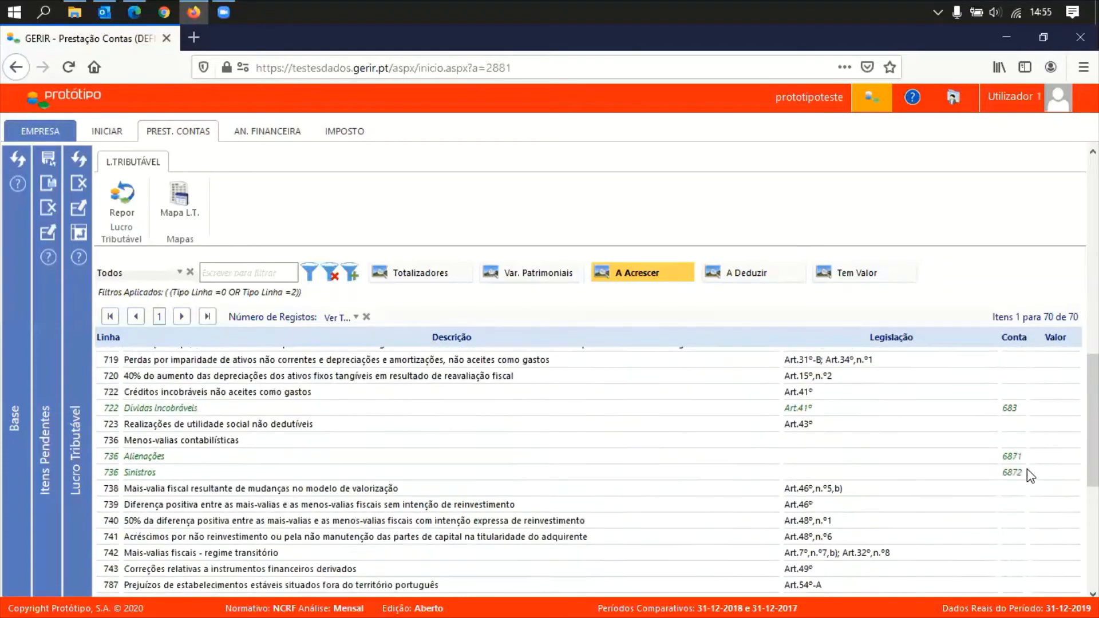
{"action": "scroll", "coordinate": [1027, 469], "scroll_direction": "down", "scroll_amount": 5}
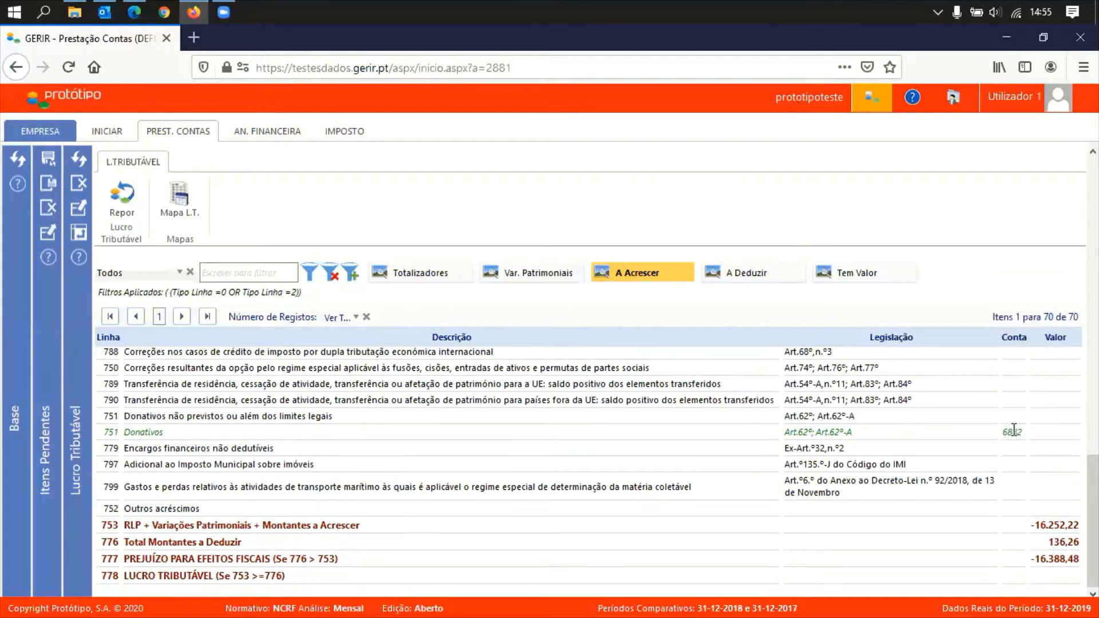
In the trial balance, filter to account 6882 Donativos and enter a 125,00 debit
{"action": "left_click", "coordinate": [192, 137]}
{"action": "left_click", "coordinate": [28, 167]}
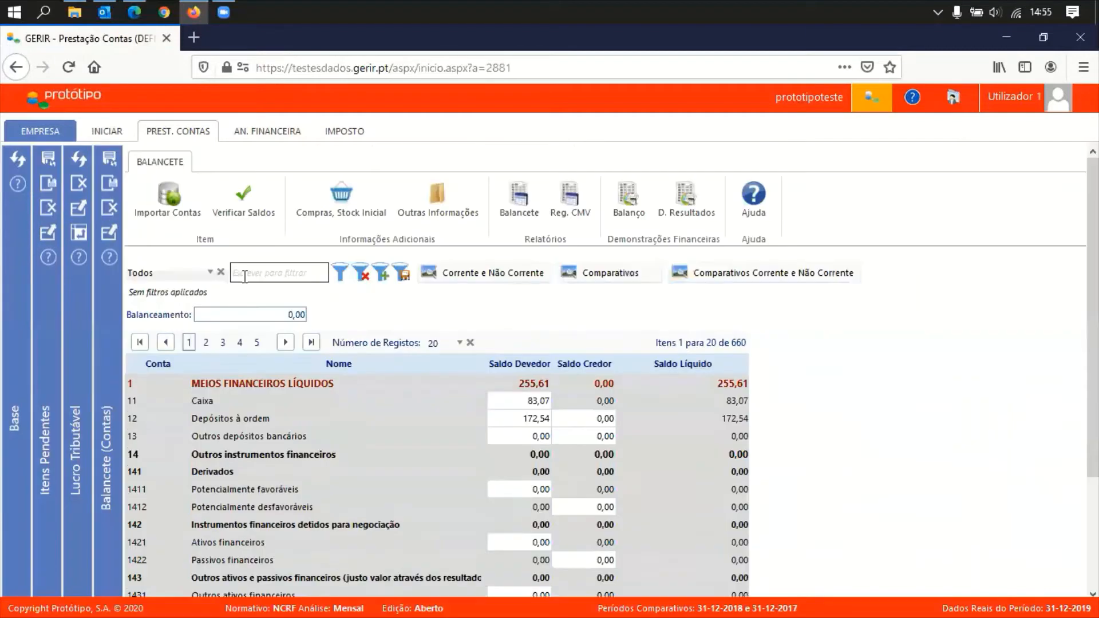
{"action": "left_click", "coordinate": [183, 274]}
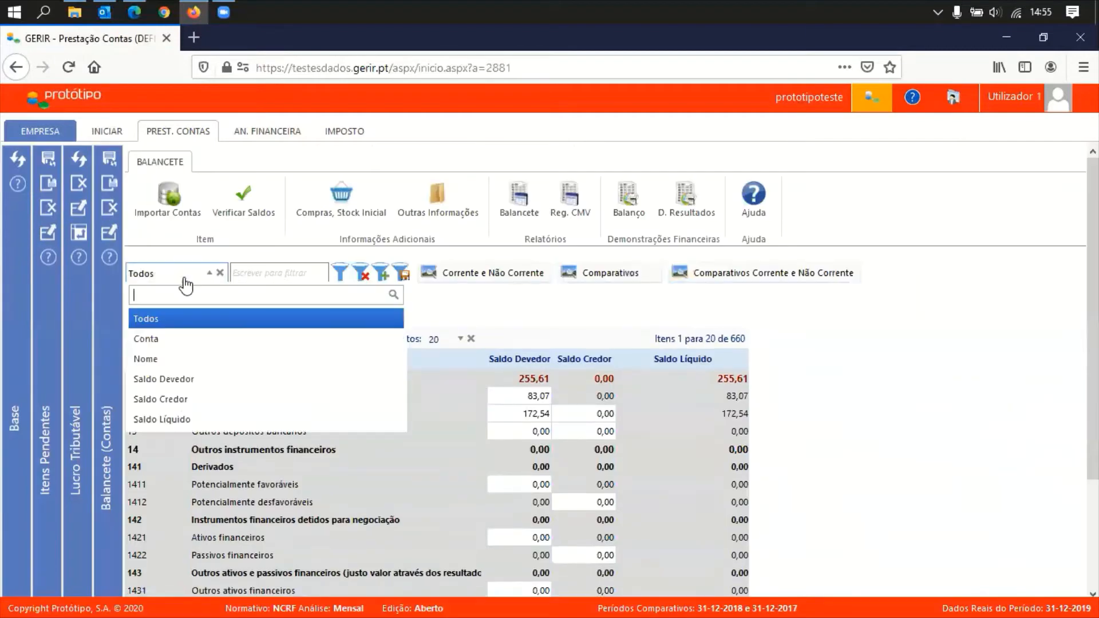
{"action": "left_click", "coordinate": [179, 337]}
{"action": "left_click", "coordinate": [249, 275]}
{"action": "type", "text": "6882*"}
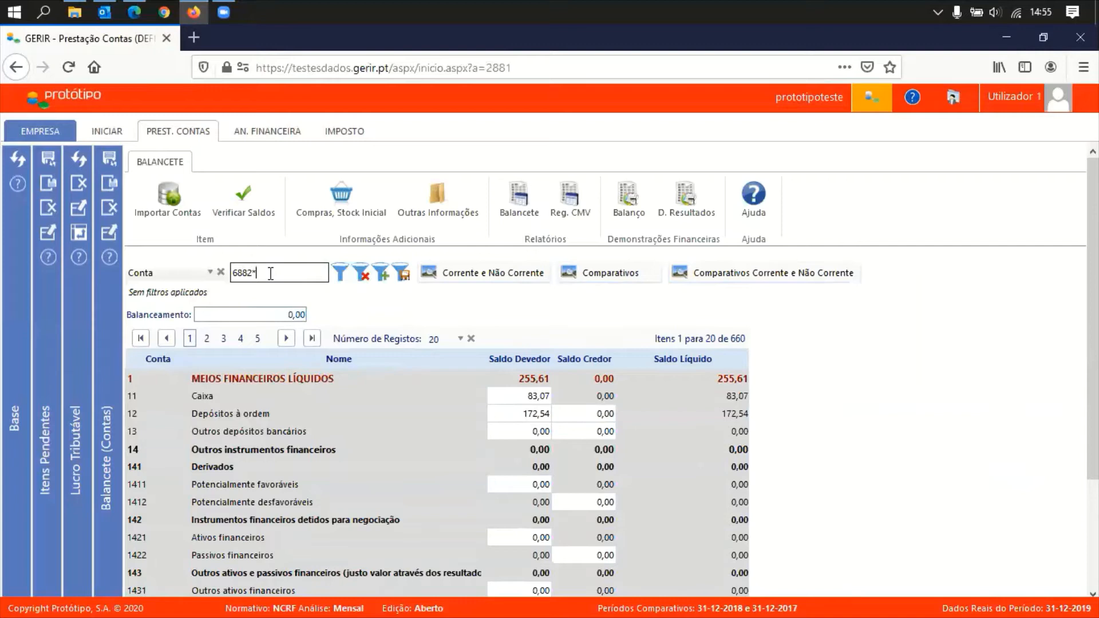
{"action": "key", "text": "Return"}
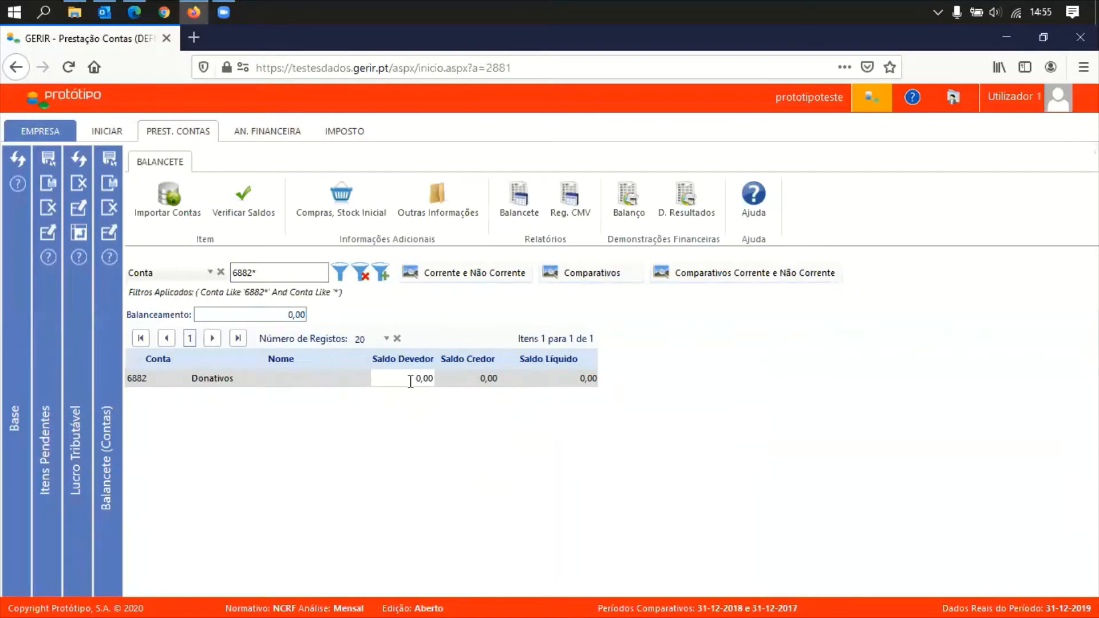
{"action": "left_click", "coordinate": [410, 379]}
{"action": "type", "text": "125"}
{"action": "key", "text": "Return"}
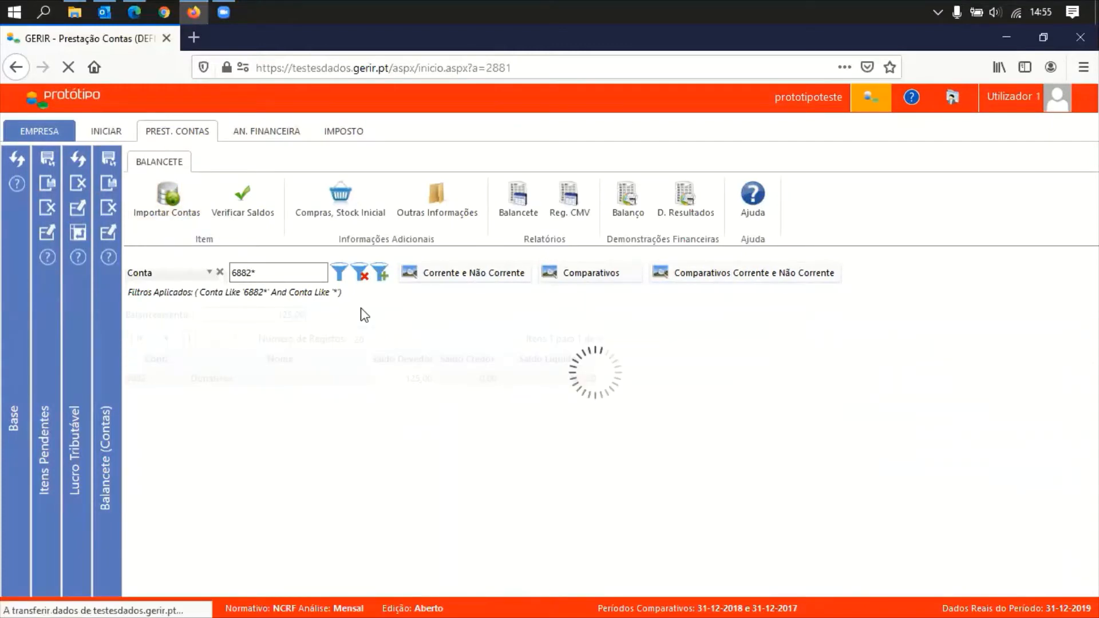
Clear the filter, give account 13 a 125,00 credit, and save
{"action": "left_click", "coordinate": [359, 274]}
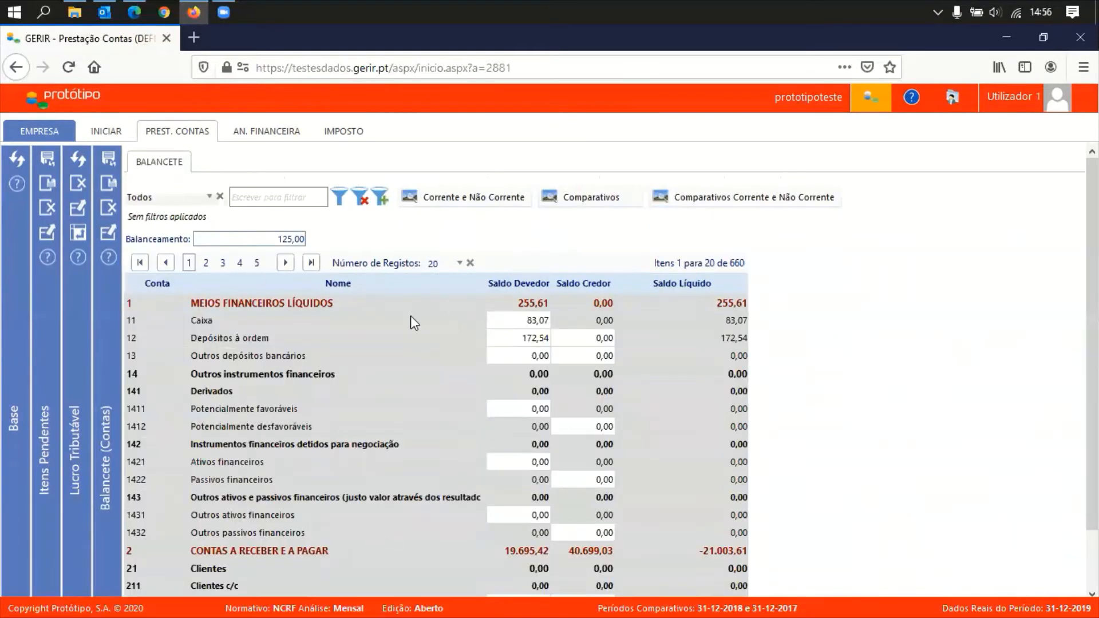
{"action": "left_click", "coordinate": [587, 352]}
{"action": "type", "text": "125"}
{"action": "key", "text": "Tab"}
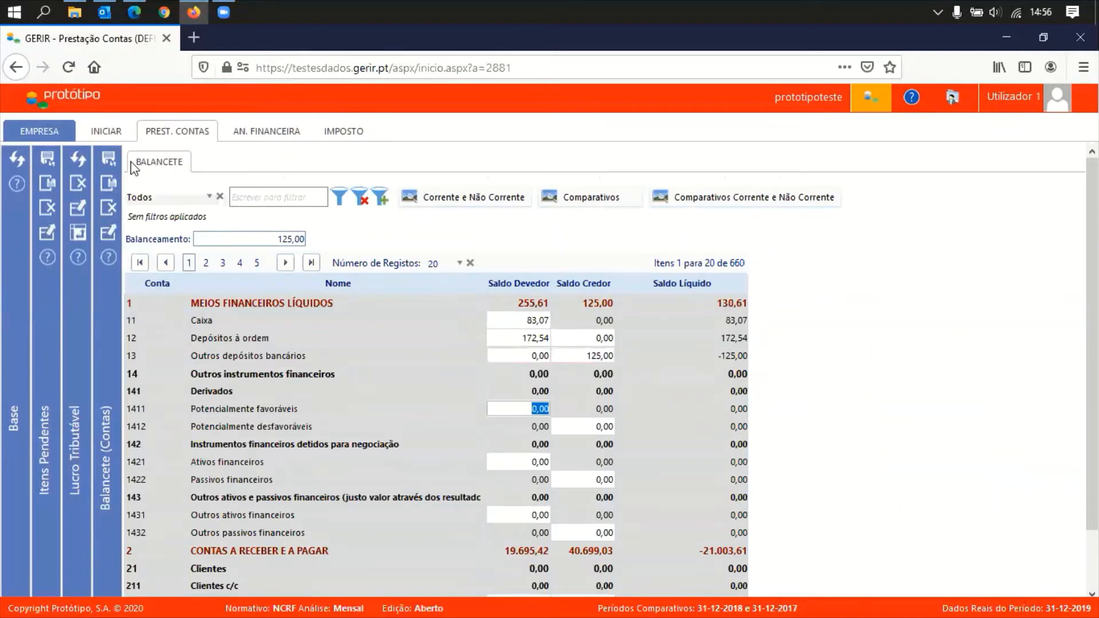
{"action": "left_click", "coordinate": [108, 162]}
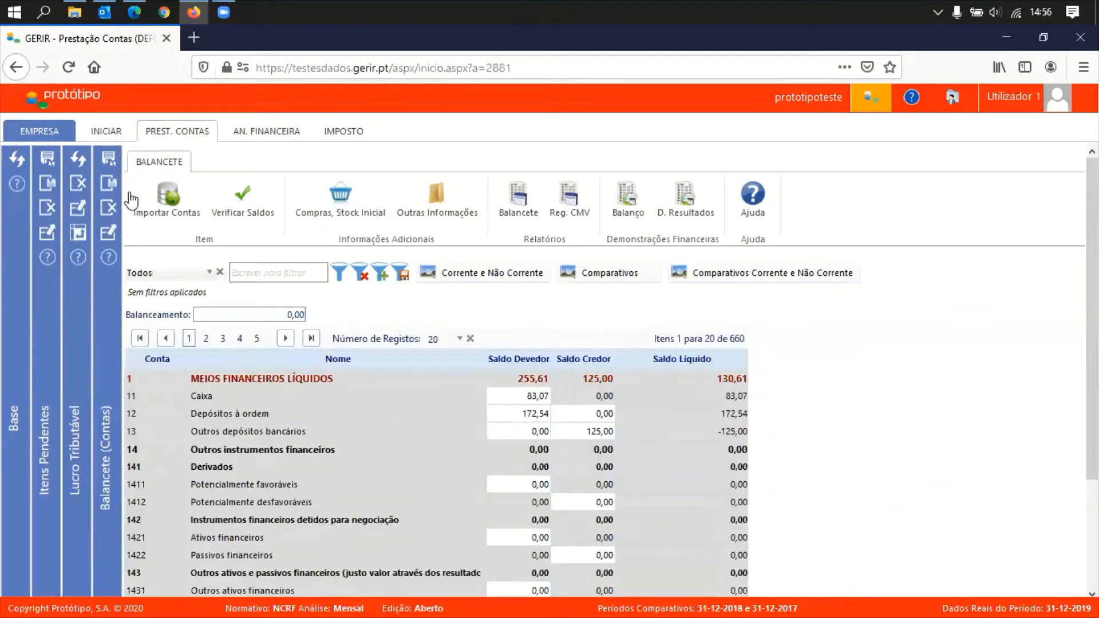
Refresh the Lucro Tributável lines and filter for 'donativos' to show line 751 at 125,00
{"action": "left_click", "coordinate": [108, 185]}
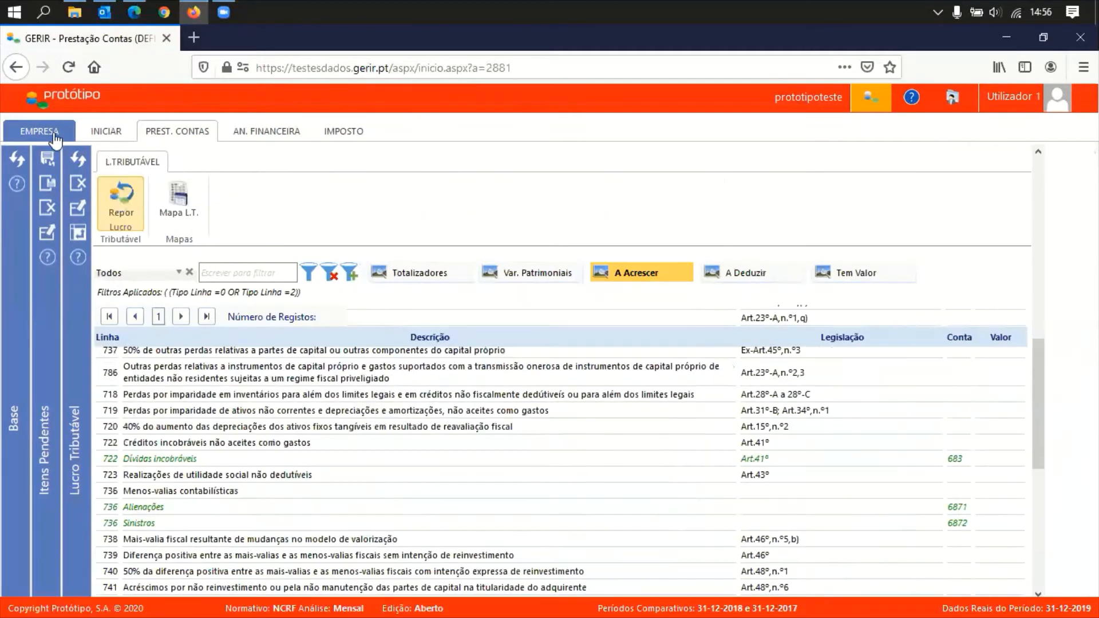
{"action": "left_click", "coordinate": [78, 162]}
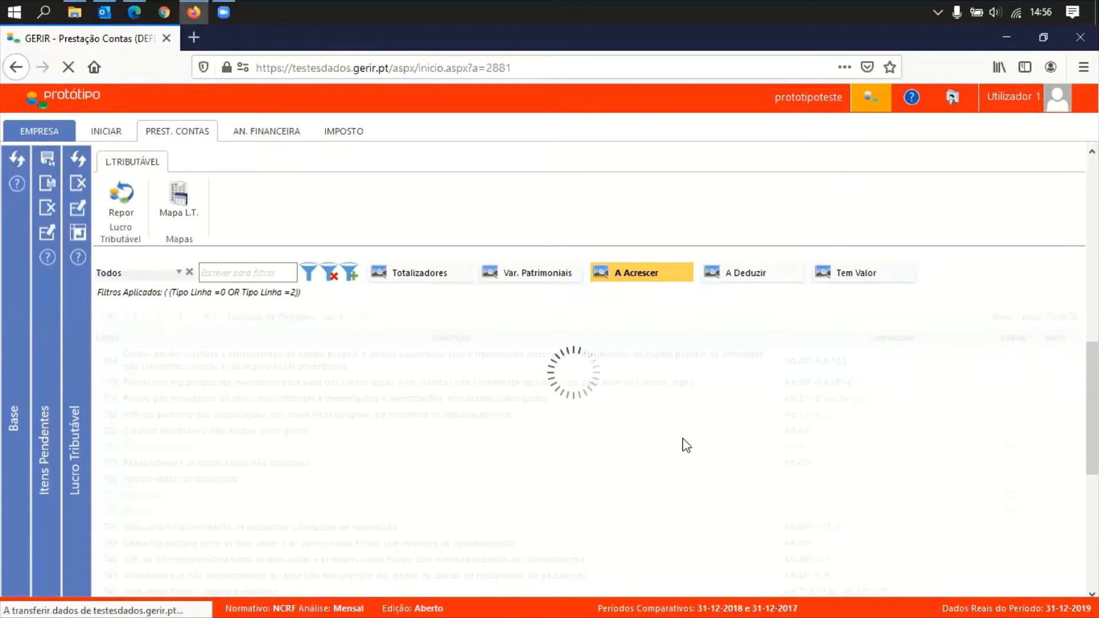
{"action": "scroll", "coordinate": [753, 520], "scroll_direction": "down", "scroll_amount": 10}
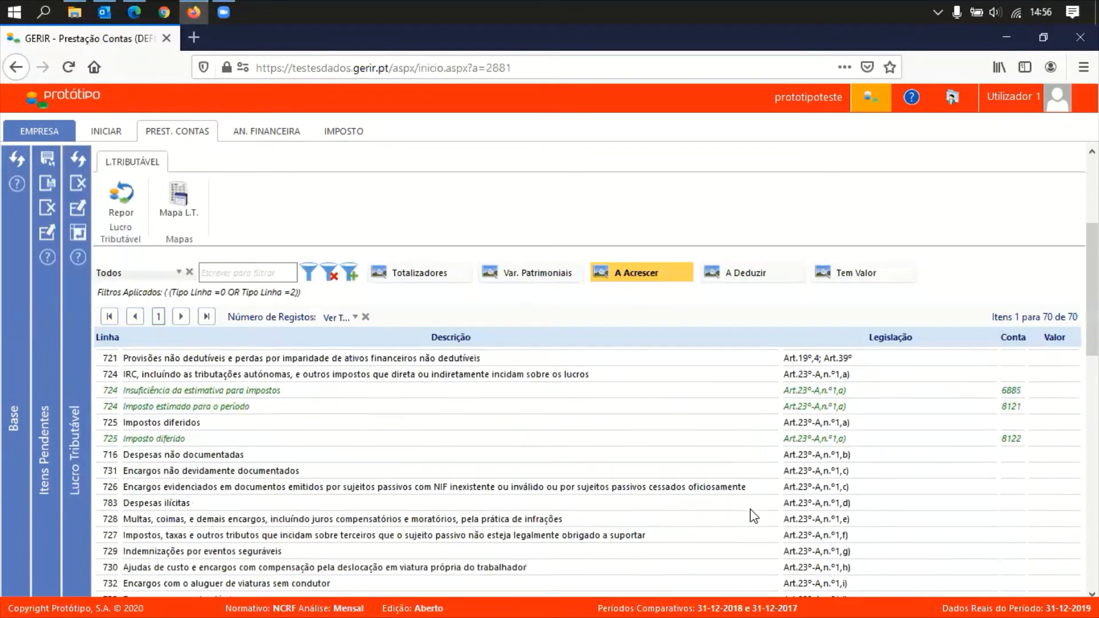
{"action": "scroll", "coordinate": [754, 501], "scroll_direction": "down", "scroll_amount": 4}
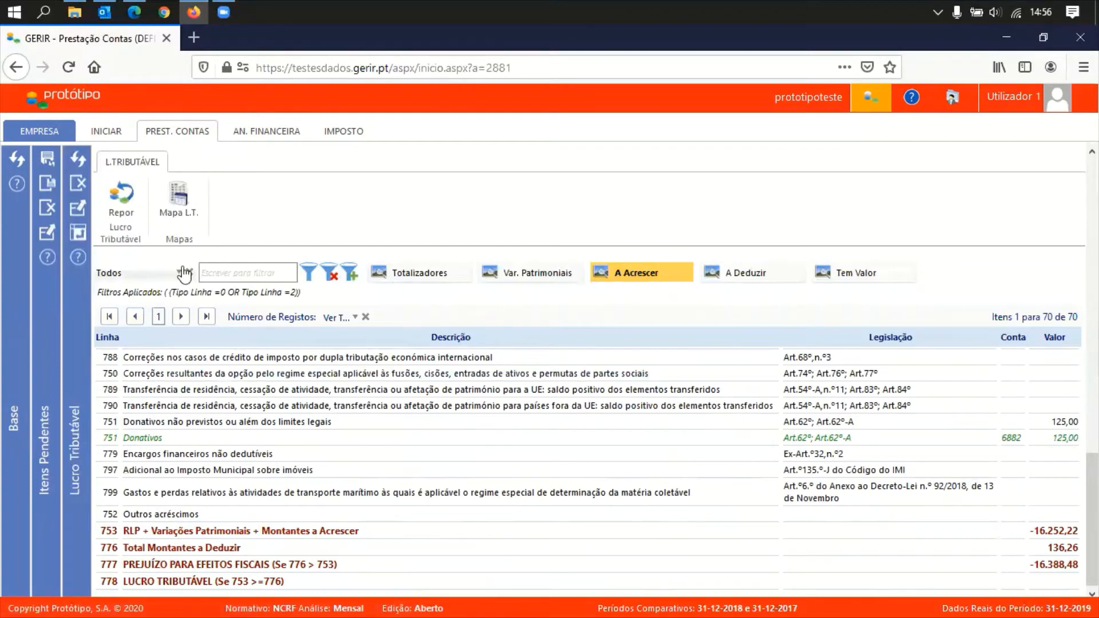
{"action": "left_click", "coordinate": [229, 274]}
{"action": "type", "text": "donativos"}
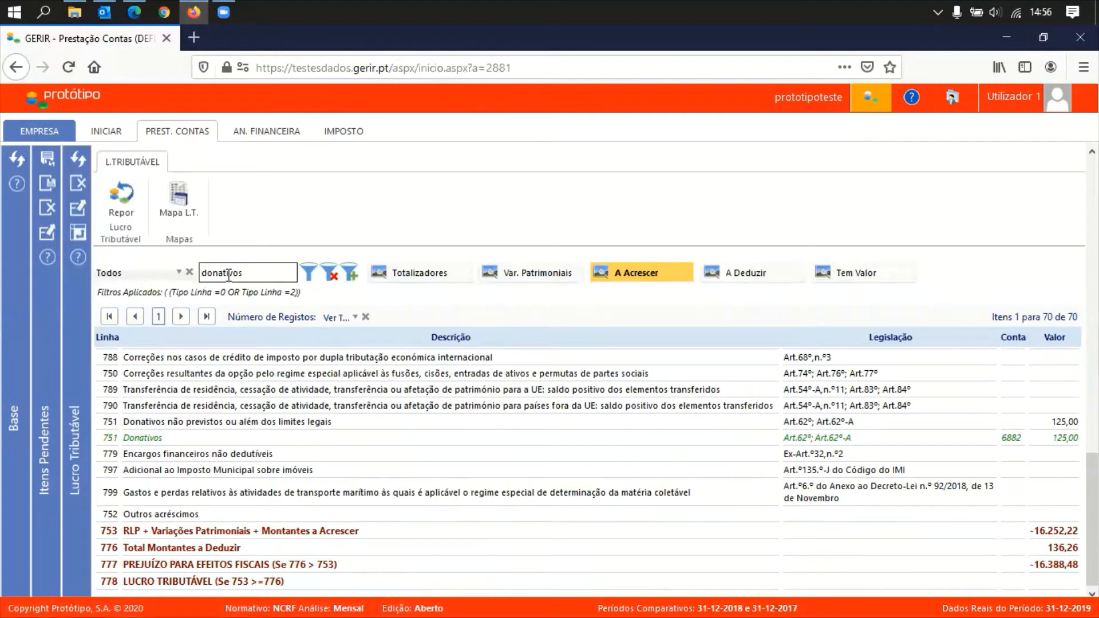
{"action": "key", "text": "Return"}
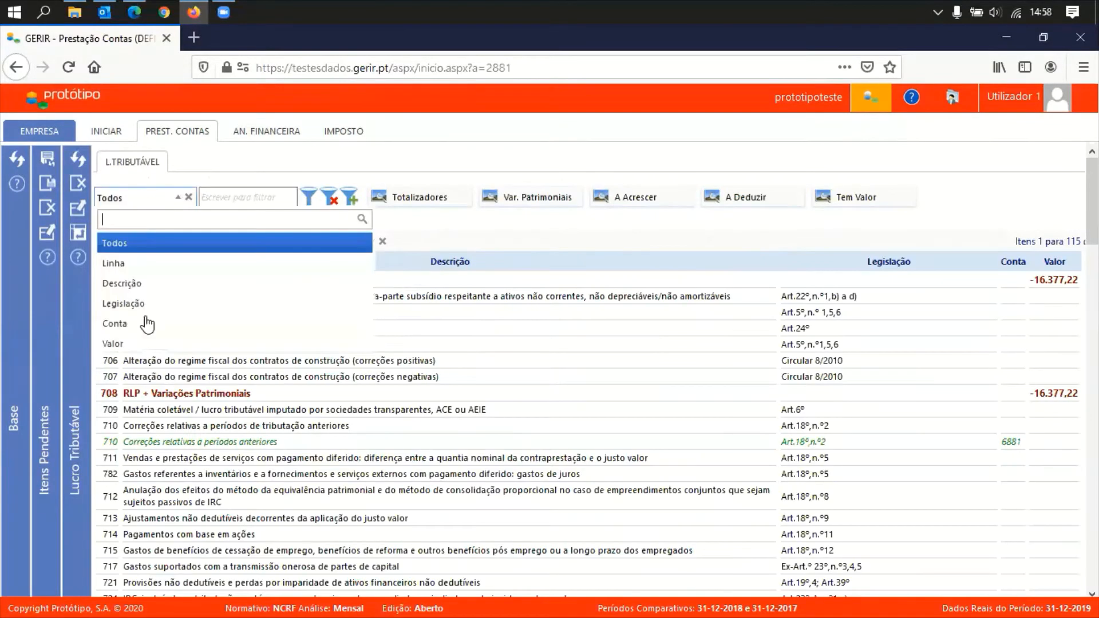
{"action": "left_click", "coordinate": [148, 324]}
{"action": "left_click", "coordinate": [269, 196]}
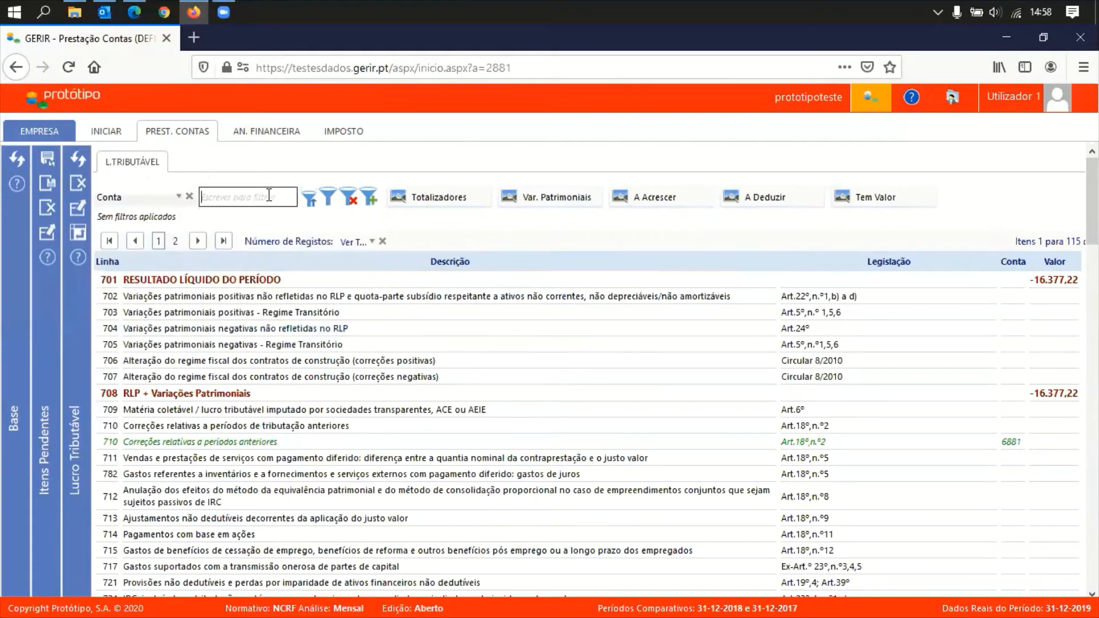
{"action": "type", "text": "68*"}
{"action": "key", "text": "Return"}
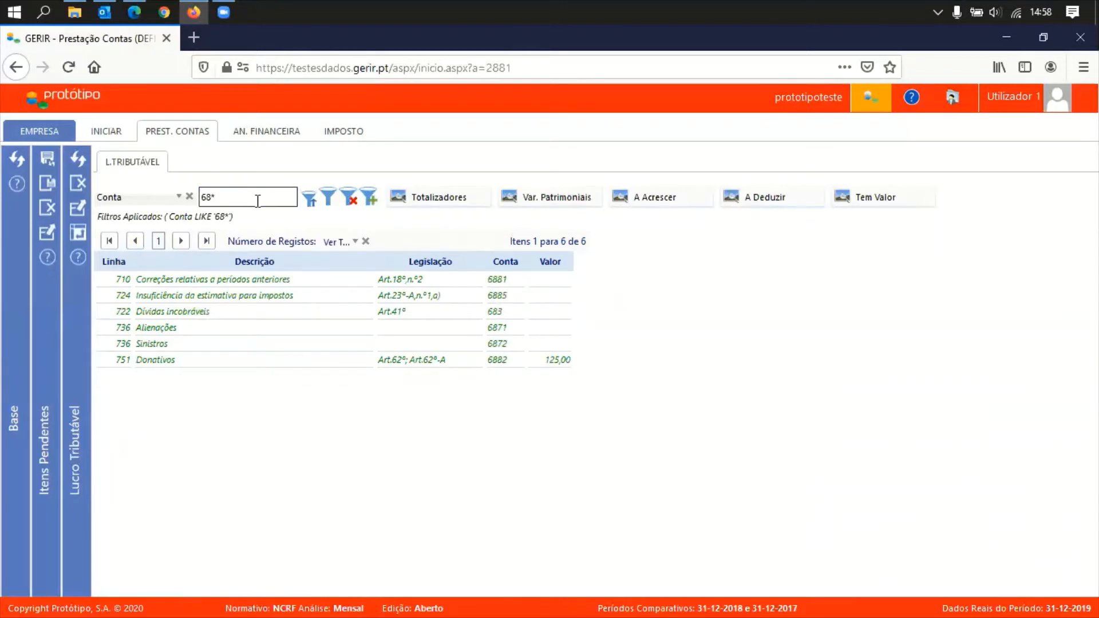
{"action": "left_click", "coordinate": [349, 200]}
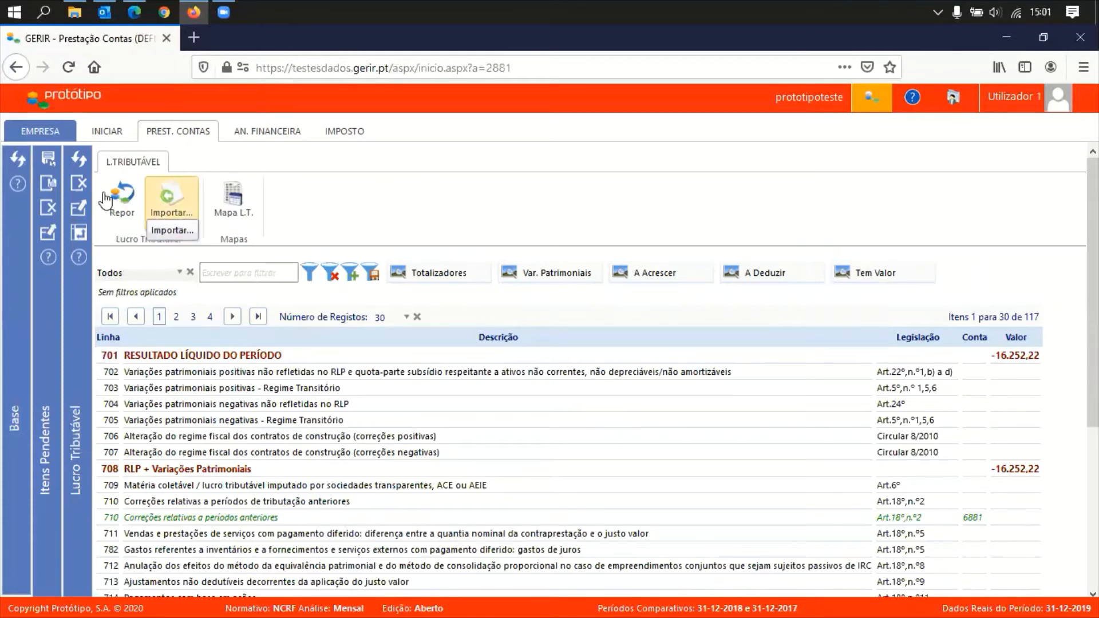
Check Importar Plano Original in Info Adicional's Configurações Adicionais, then go back to the INICIAR dashboard
{"action": "left_click", "coordinate": [80, 188]}
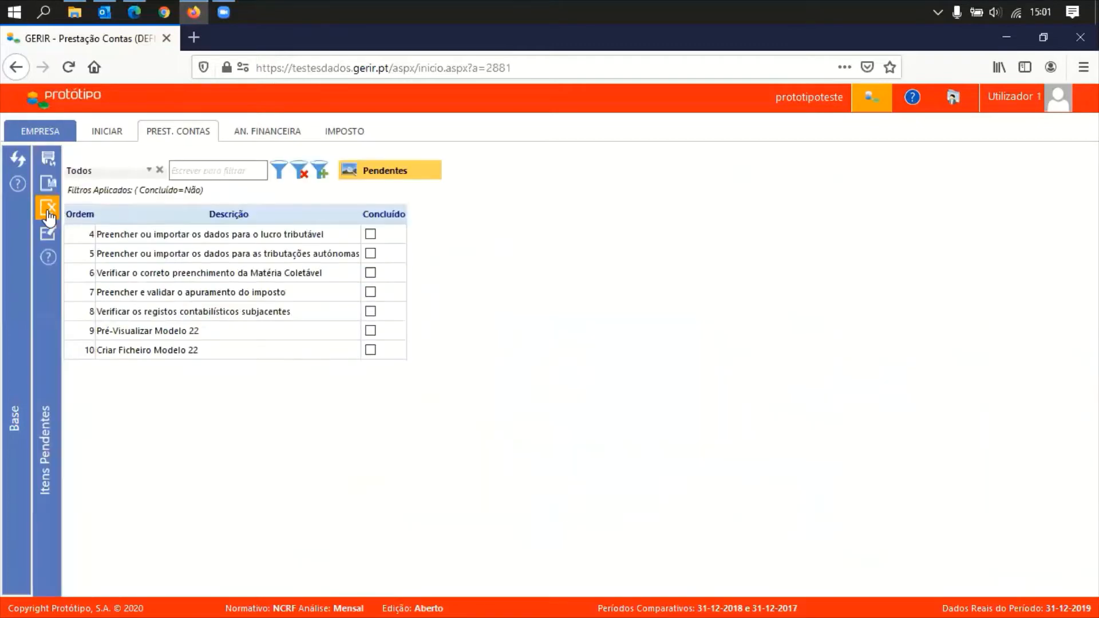
{"action": "left_click", "coordinate": [107, 133]}
{"action": "left_click", "coordinate": [109, 134]}
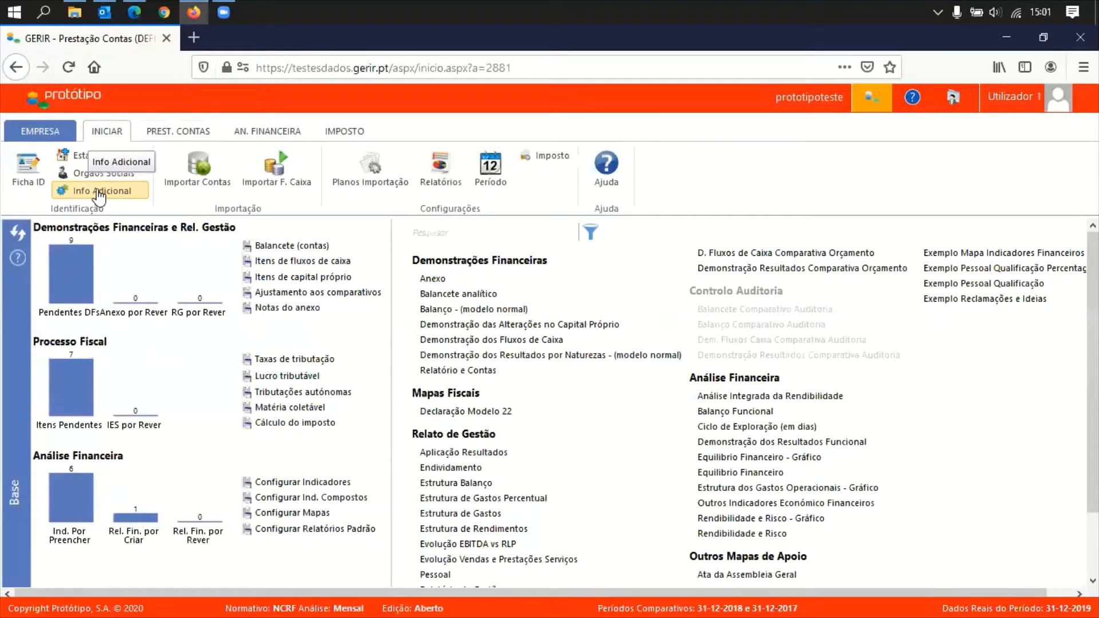
{"action": "left_click", "coordinate": [99, 194]}
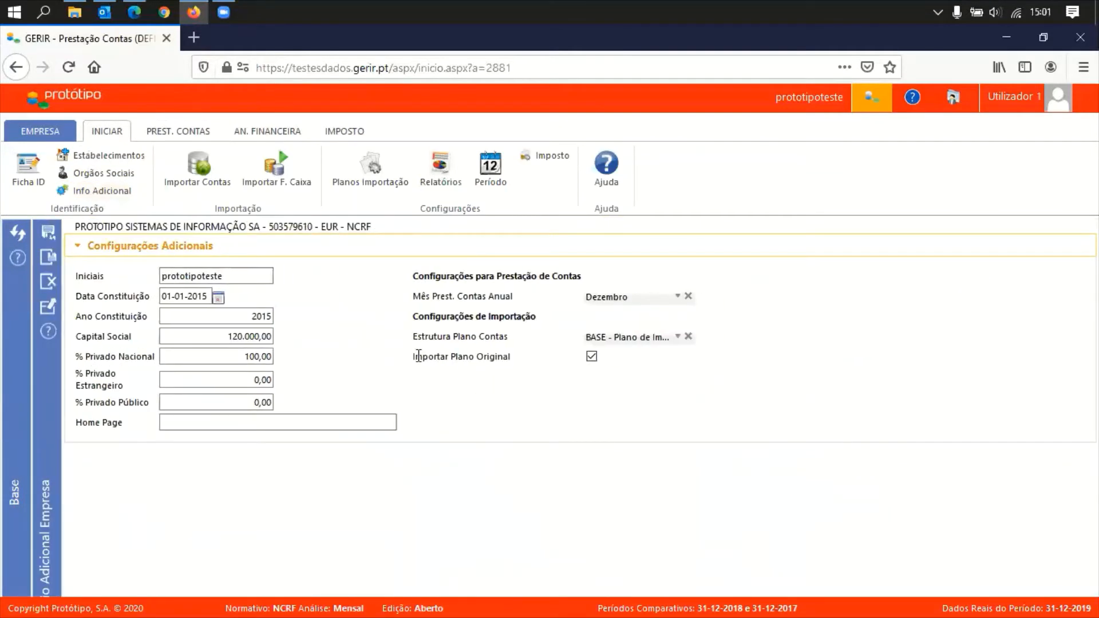
{"action": "left_click_drag", "start_coordinate": [418, 357], "coordinate": [502, 358]}
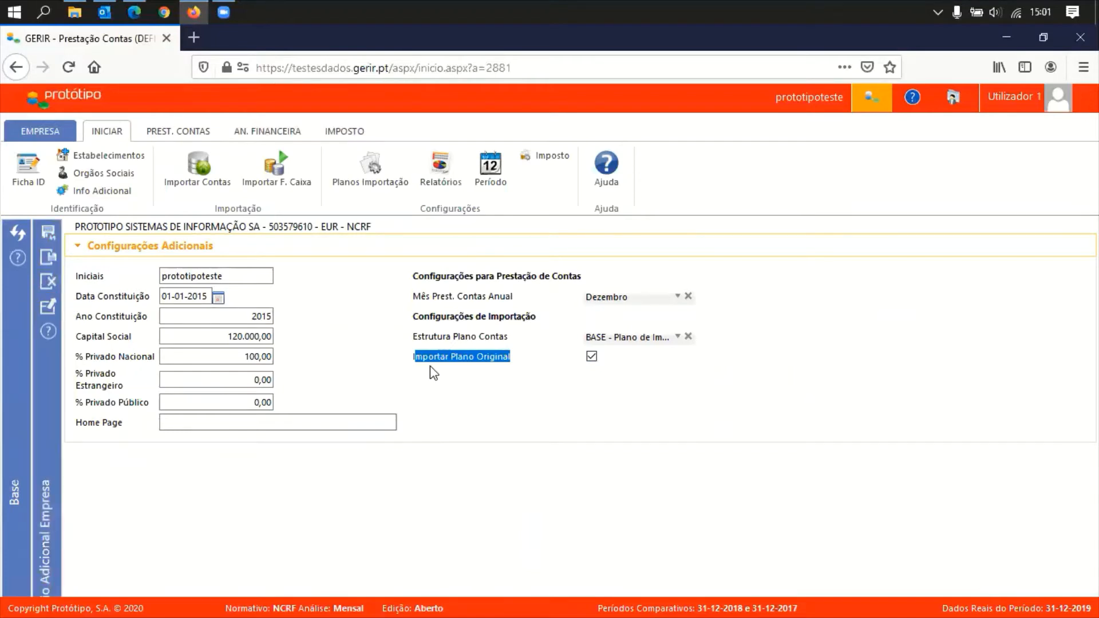
{"action": "left_click", "coordinate": [112, 132]}
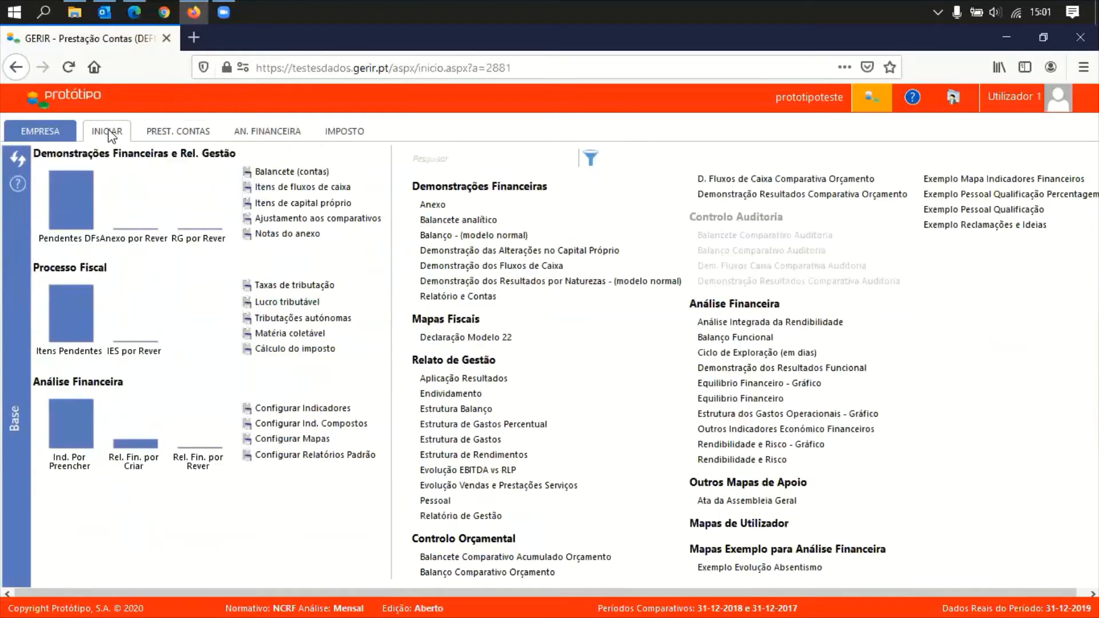
{"action": "left_click", "coordinate": [178, 135]}
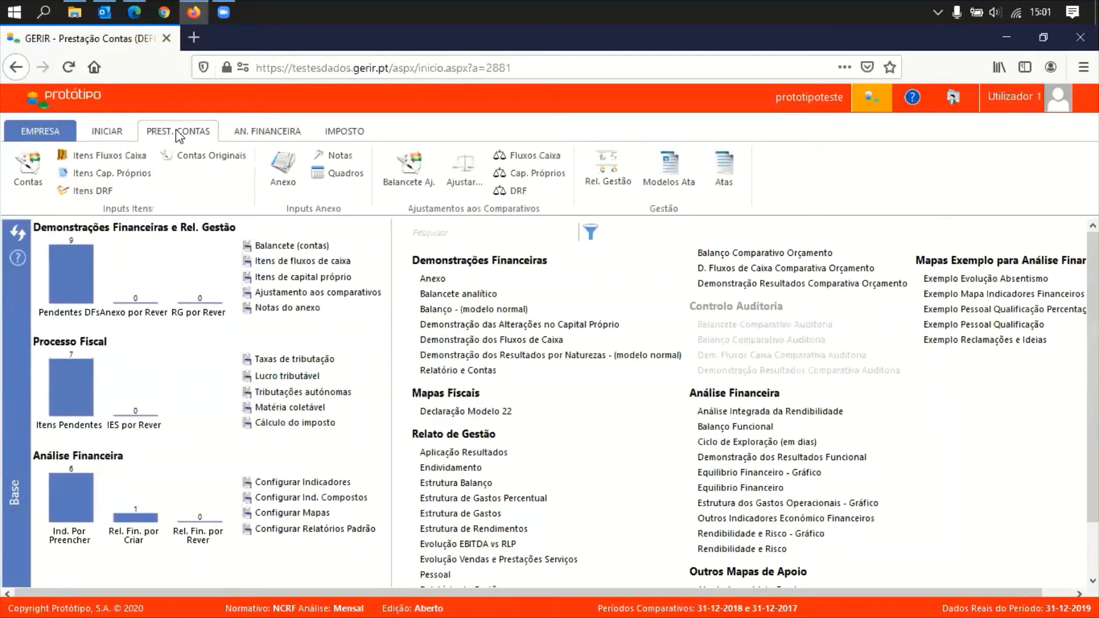
{"action": "left_click", "coordinate": [209, 164]}
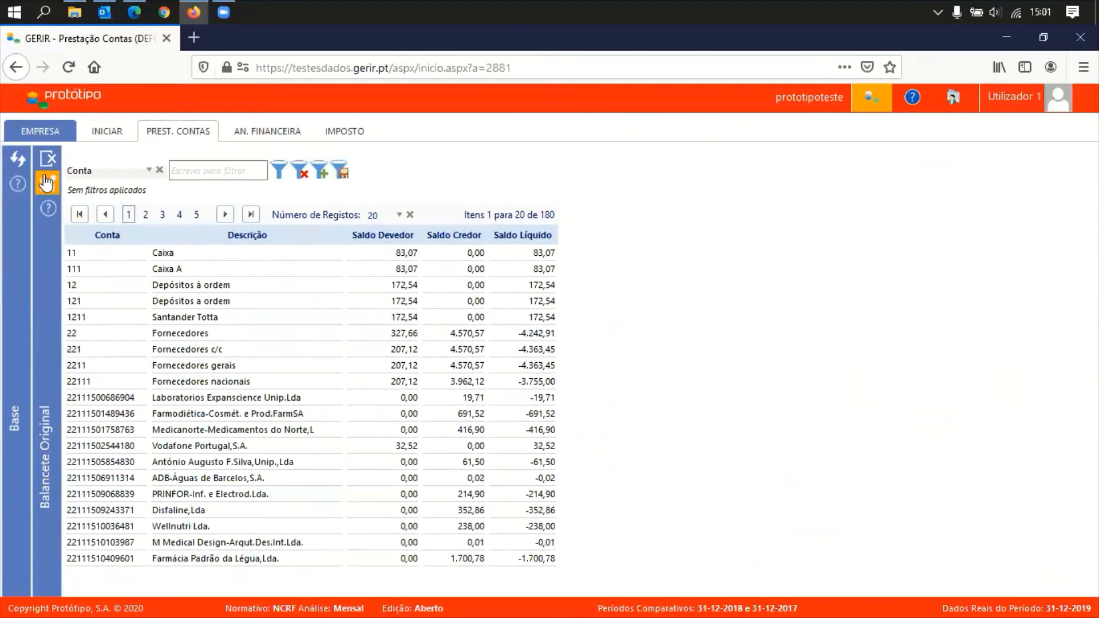
{"action": "left_click", "coordinate": [48, 163]}
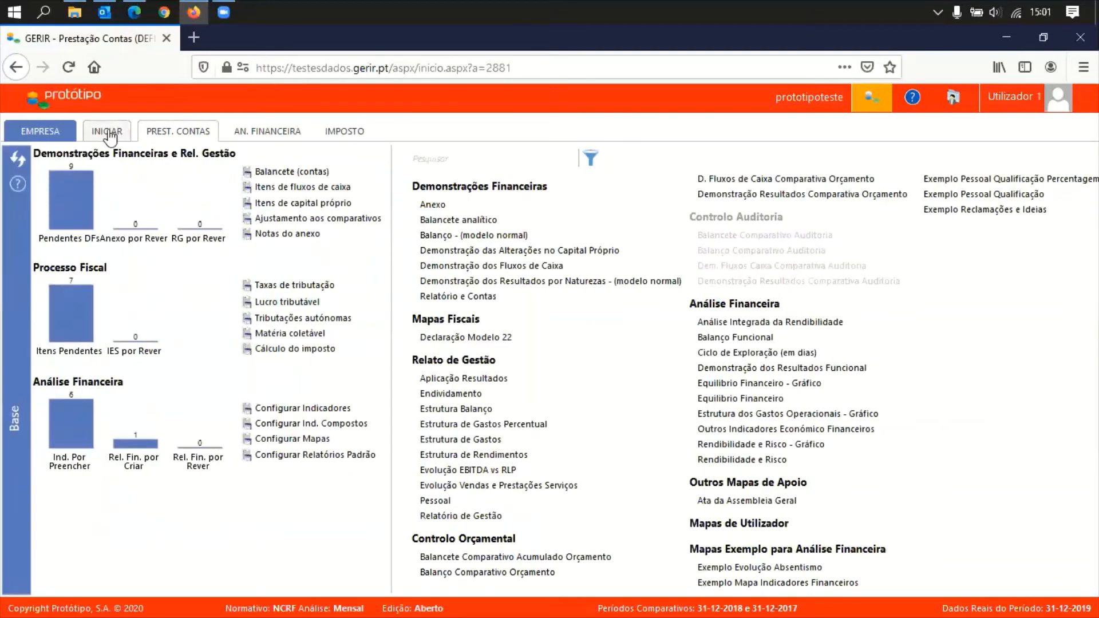
{"action": "left_click", "coordinate": [109, 134]}
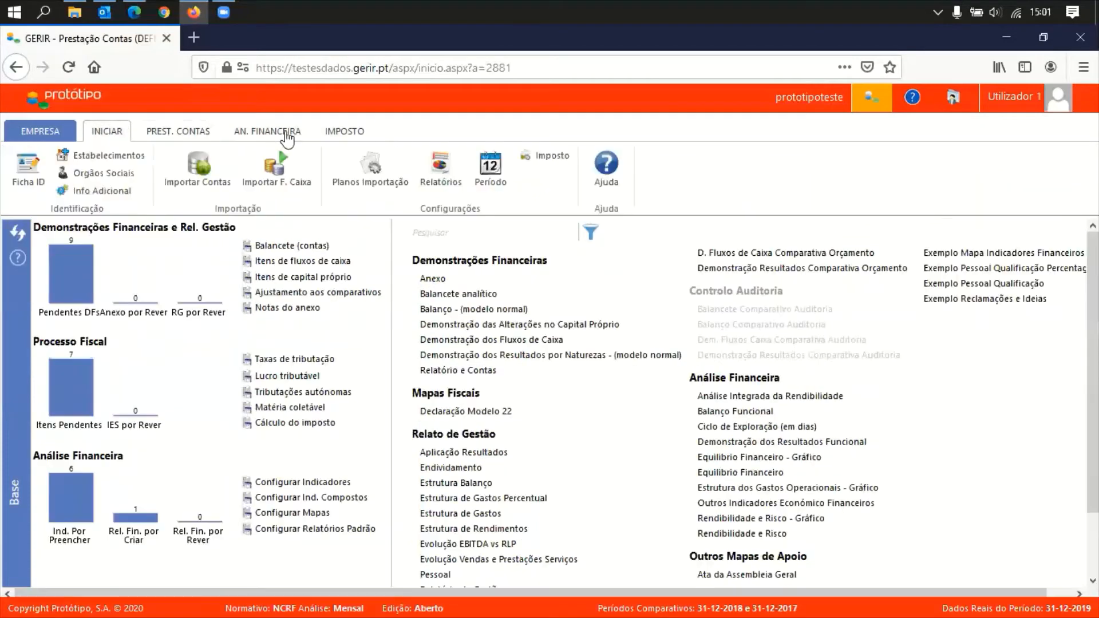
{"action": "left_click", "coordinate": [368, 172]}
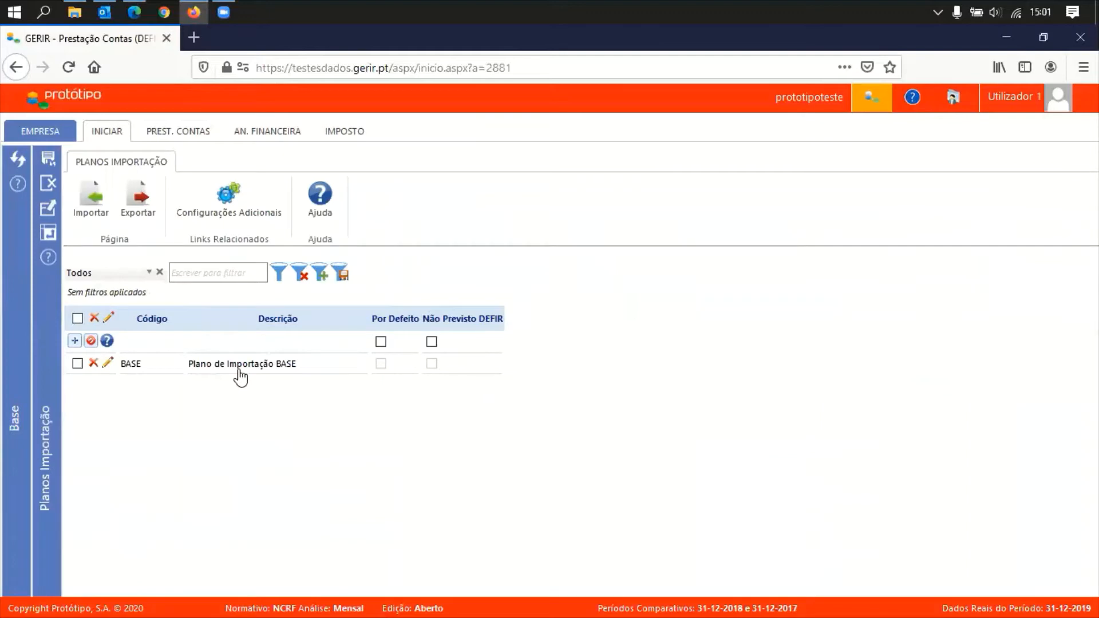
{"action": "left_click", "coordinate": [239, 371]}
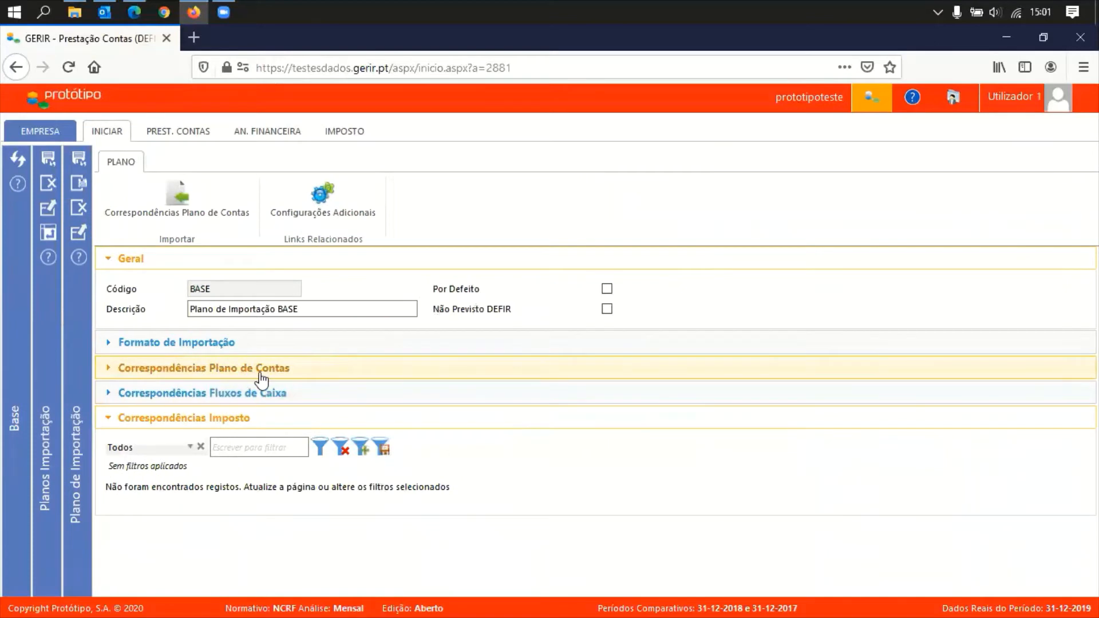
{"action": "left_click", "coordinate": [266, 371]}
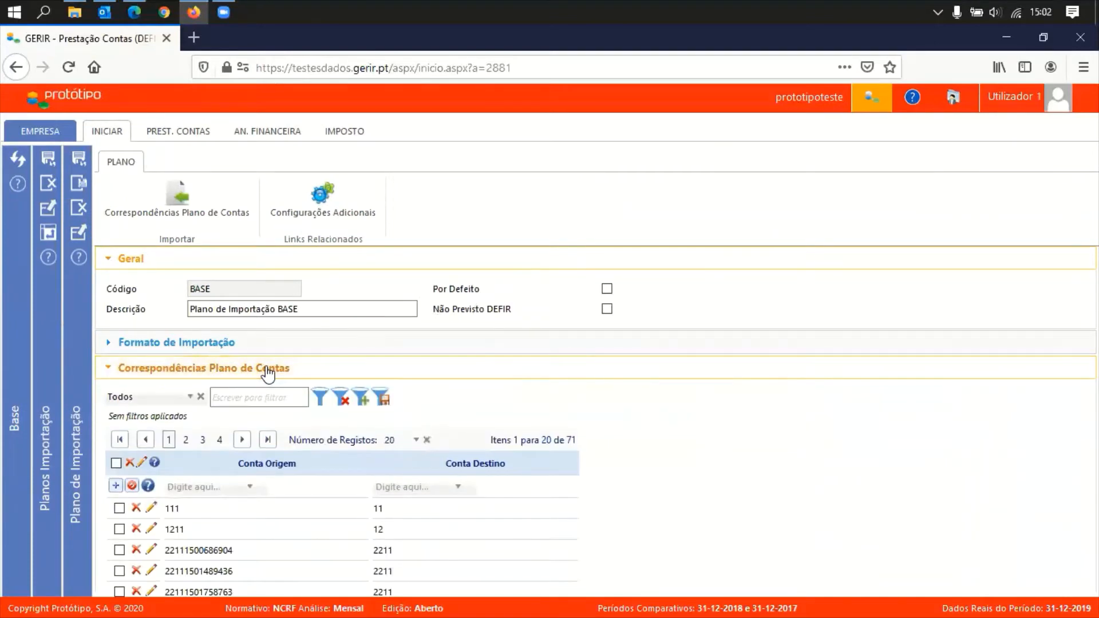
{"action": "left_click", "coordinate": [268, 371]}
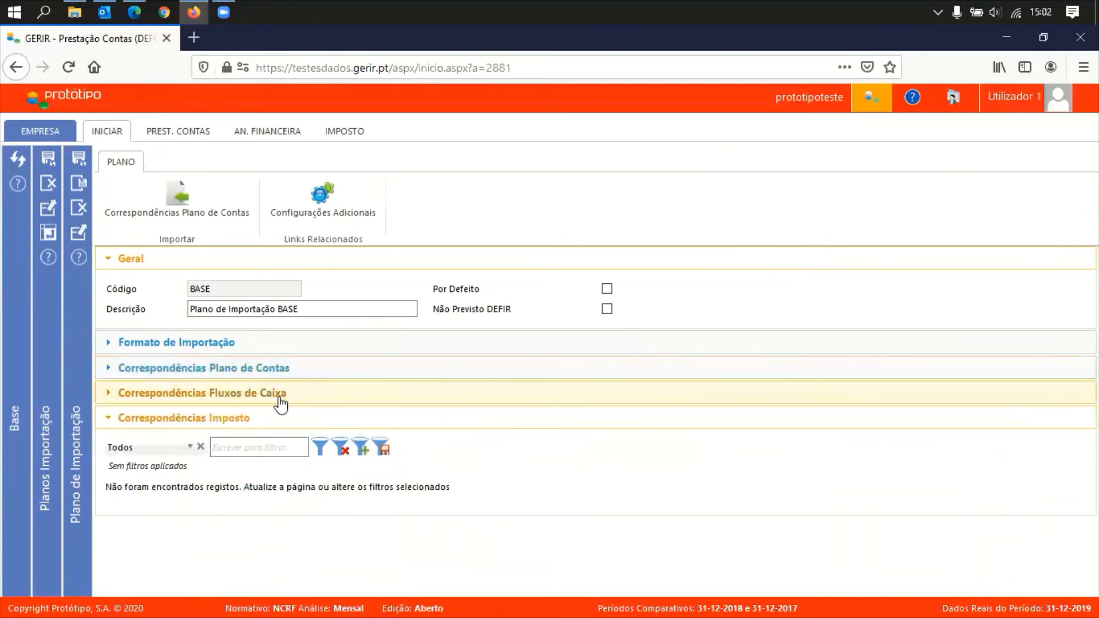
{"action": "left_click", "coordinate": [214, 423]}
{"action": "left_click", "coordinate": [215, 423]}
{"action": "double_click", "coordinate": [216, 424]}
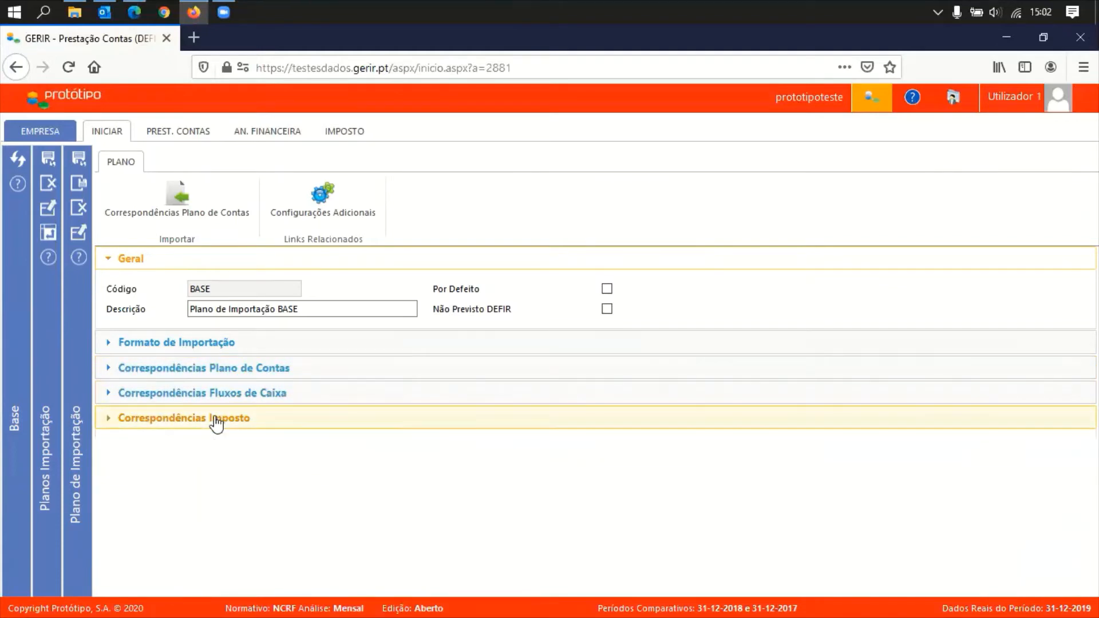
{"action": "left_click", "coordinate": [76, 210]}
{"action": "left_click", "coordinate": [48, 185]}
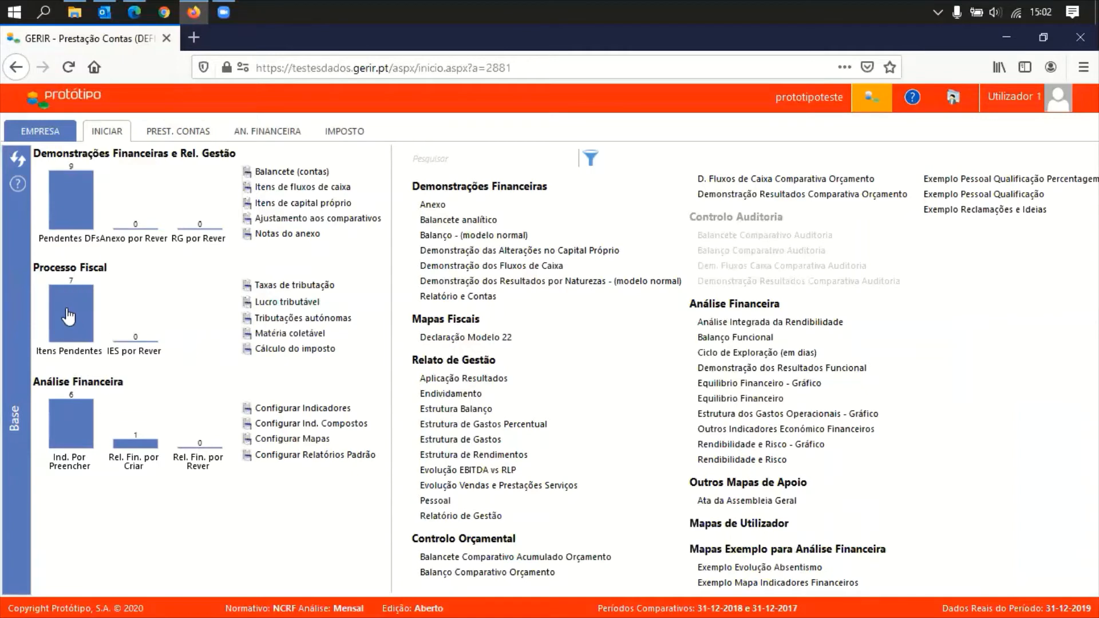
Show all fiscal tasks, untick task 3's completion, save the task list and return to the dashboard
{"action": "left_click", "coordinate": [68, 316]}
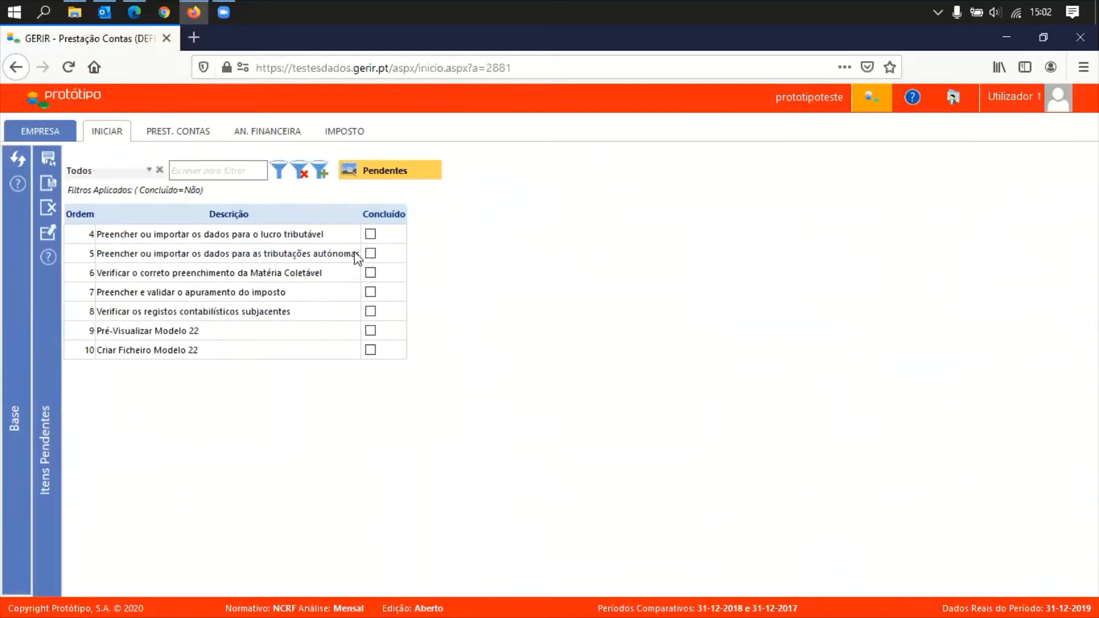
{"action": "left_click", "coordinate": [298, 172]}
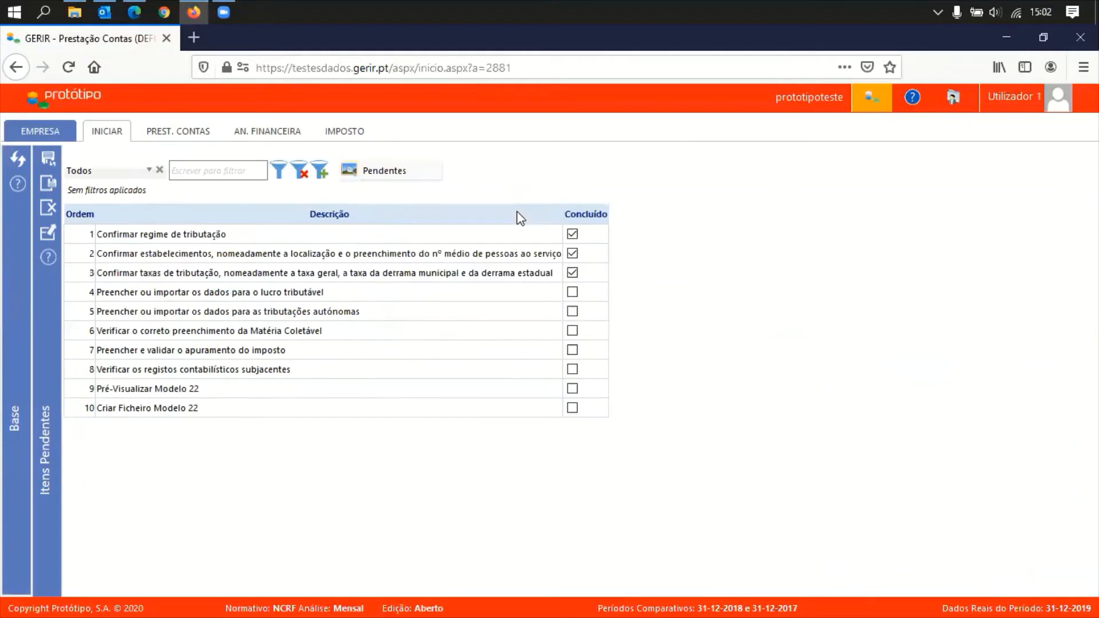
{"action": "left_click", "coordinate": [573, 273]}
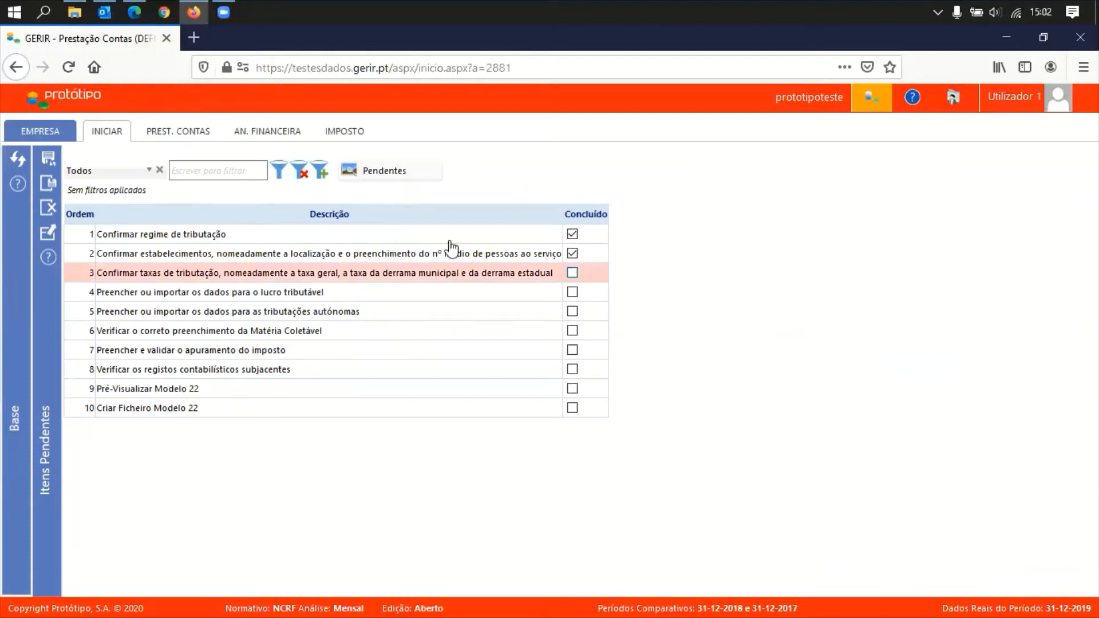
{"action": "left_click", "coordinate": [49, 165]}
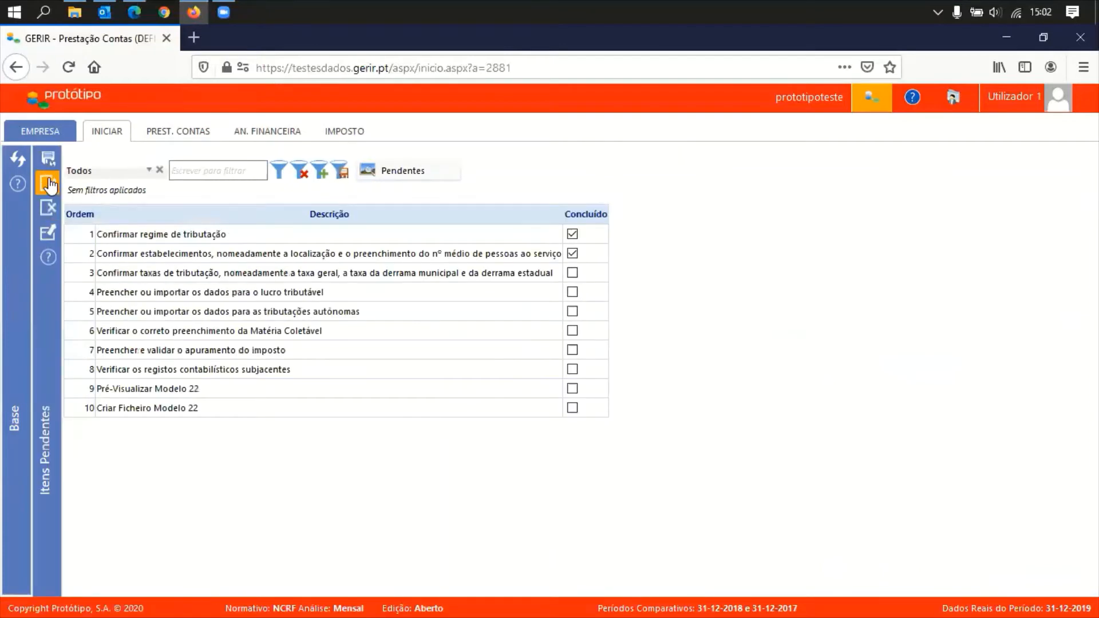
{"action": "left_click", "coordinate": [181, 274]}
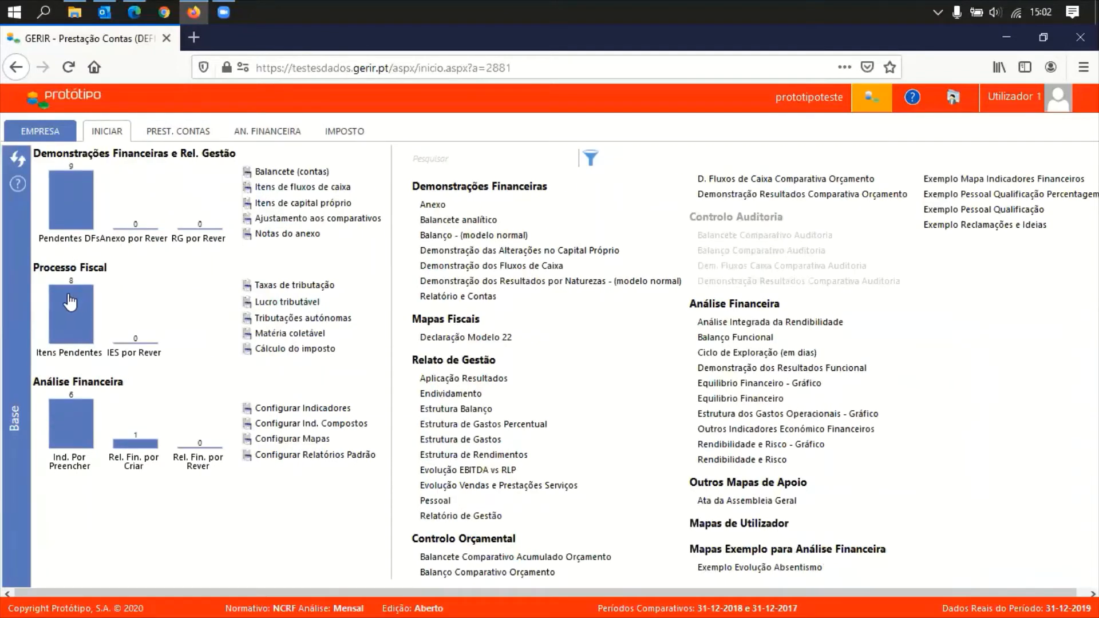
Mark tax-rates task 3 as Concluído in Itens Pendentes and open task 4's Lucro Tributável lines
{"action": "left_click", "coordinate": [70, 302]}
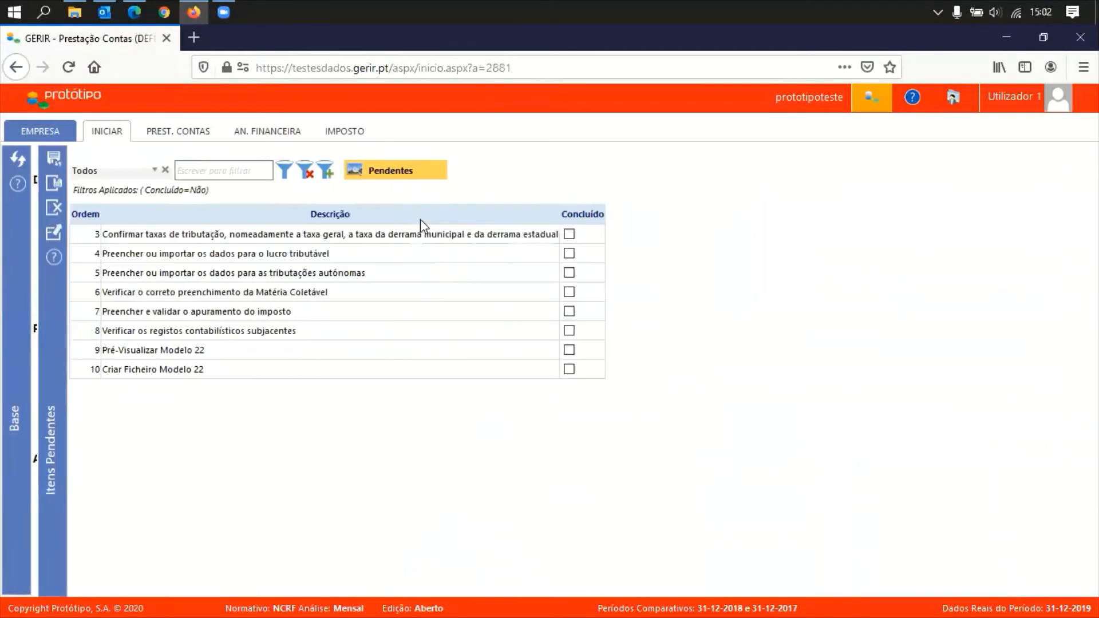
{"action": "left_click", "coordinate": [564, 235]}
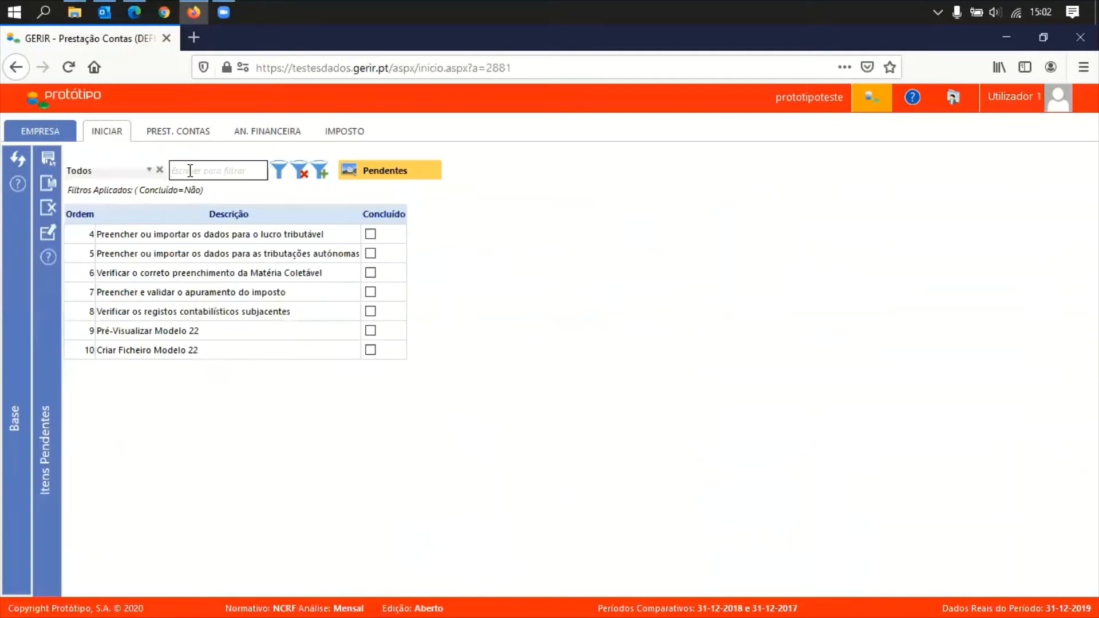
{"action": "left_click", "coordinate": [229, 237]}
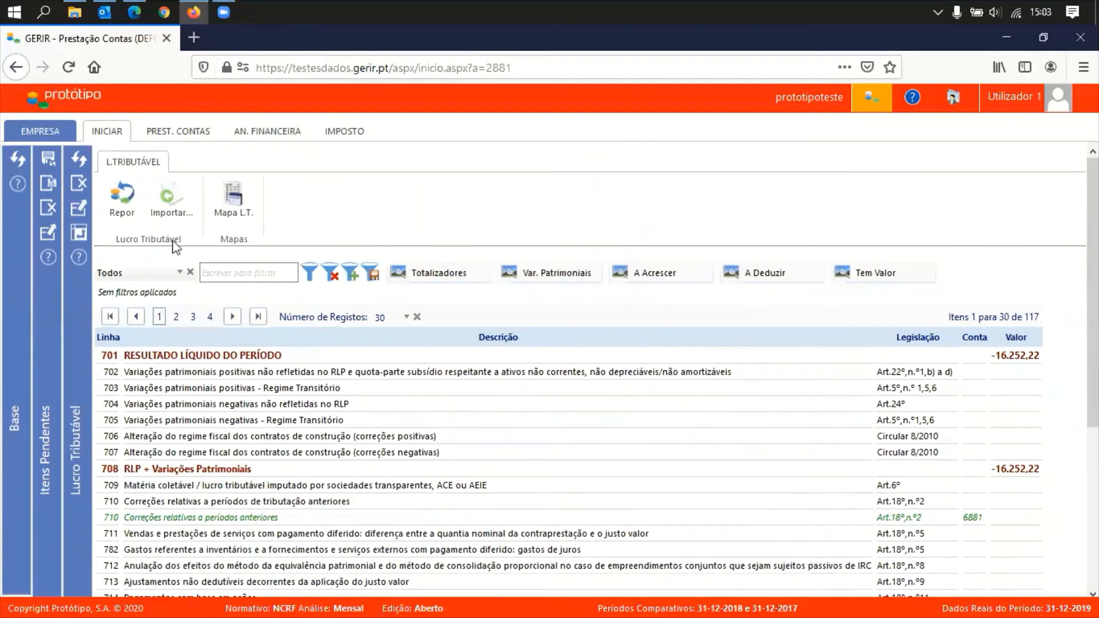
Start the trial-balance import and filter Balancete Original accounts by Conta '62*'
{"action": "left_click", "coordinate": [174, 209]}
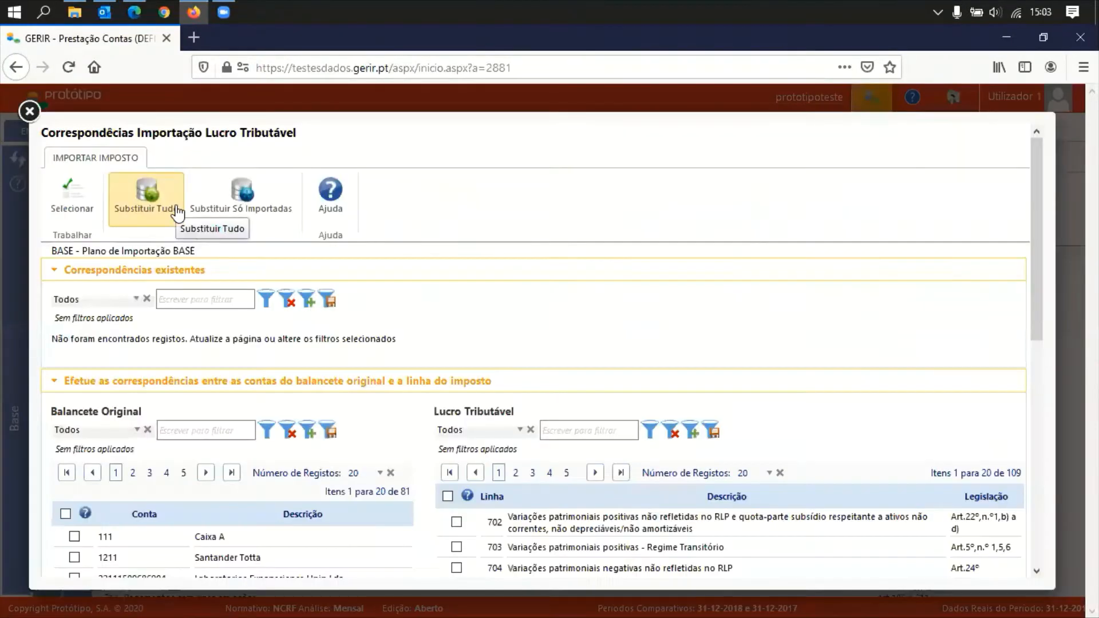
{"action": "left_click", "coordinate": [302, 279]}
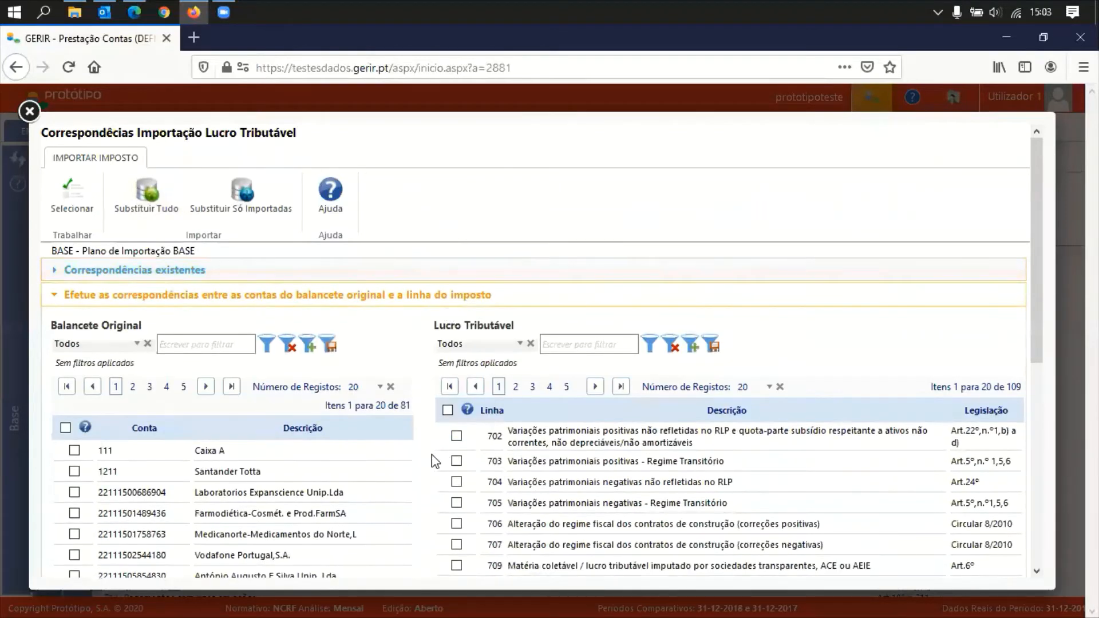
{"action": "scroll", "coordinate": [424, 461], "scroll_direction": "down", "scroll_amount": 3}
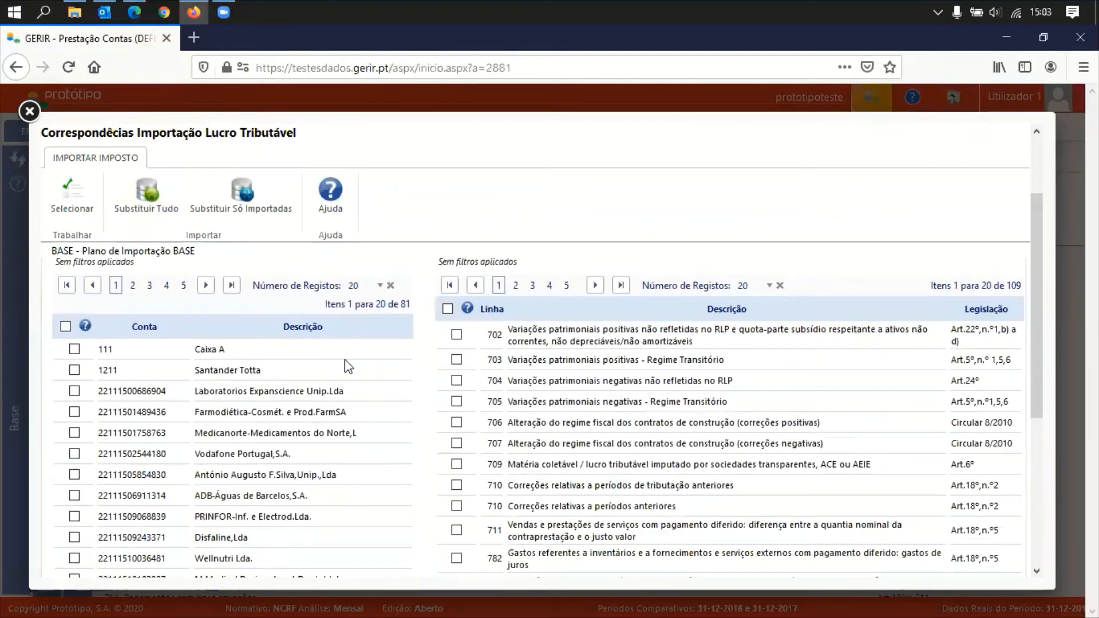
{"action": "scroll", "coordinate": [435, 356], "scroll_direction": "up", "scroll_amount": 2}
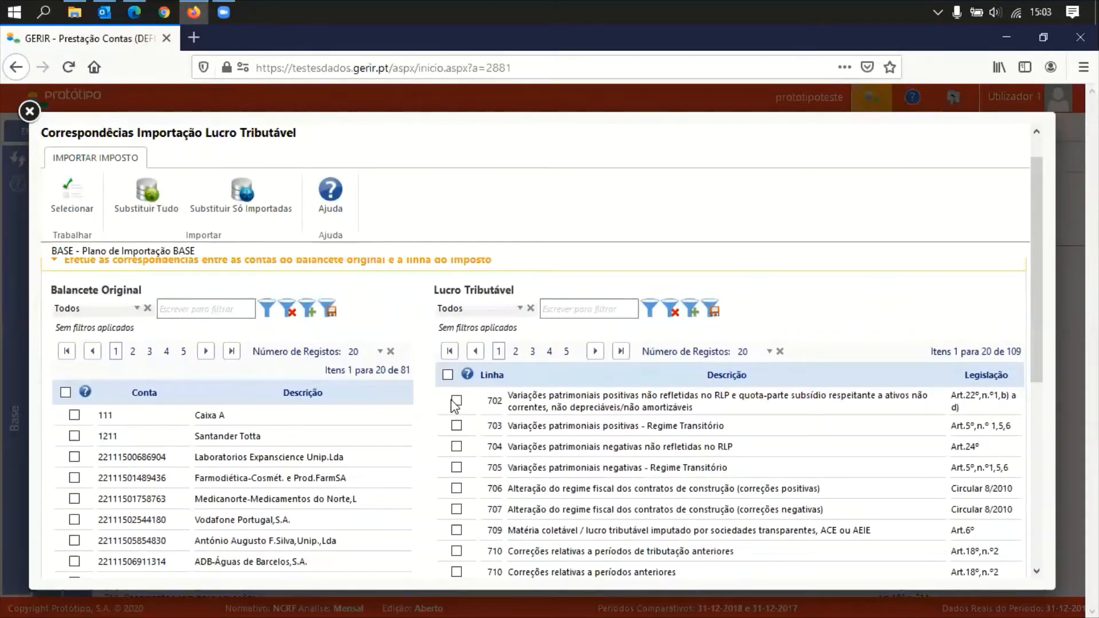
{"action": "left_click", "coordinate": [117, 309]}
{"action": "left_click", "coordinate": [108, 372]}
{"action": "left_click", "coordinate": [189, 310]}
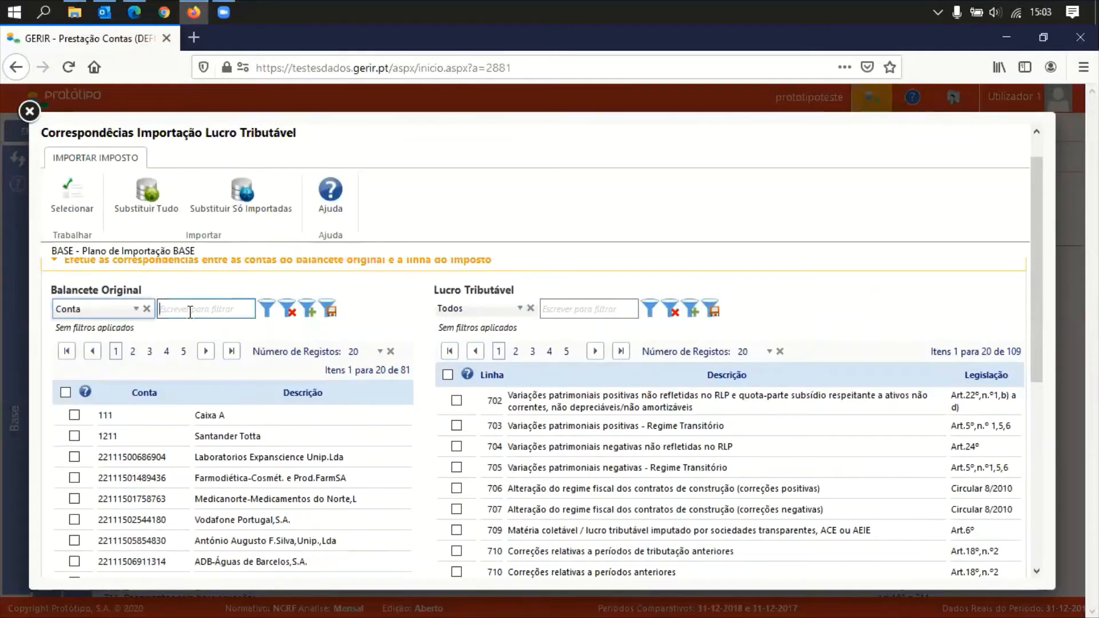
{"action": "type", "text": "62*"}
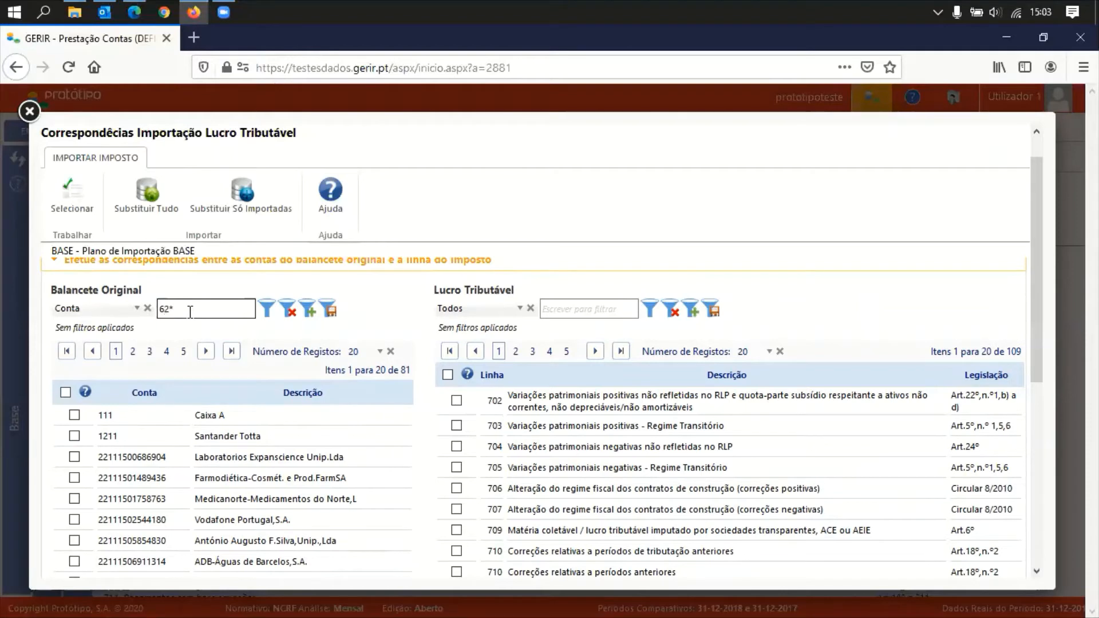
{"action": "key", "text": "Return"}
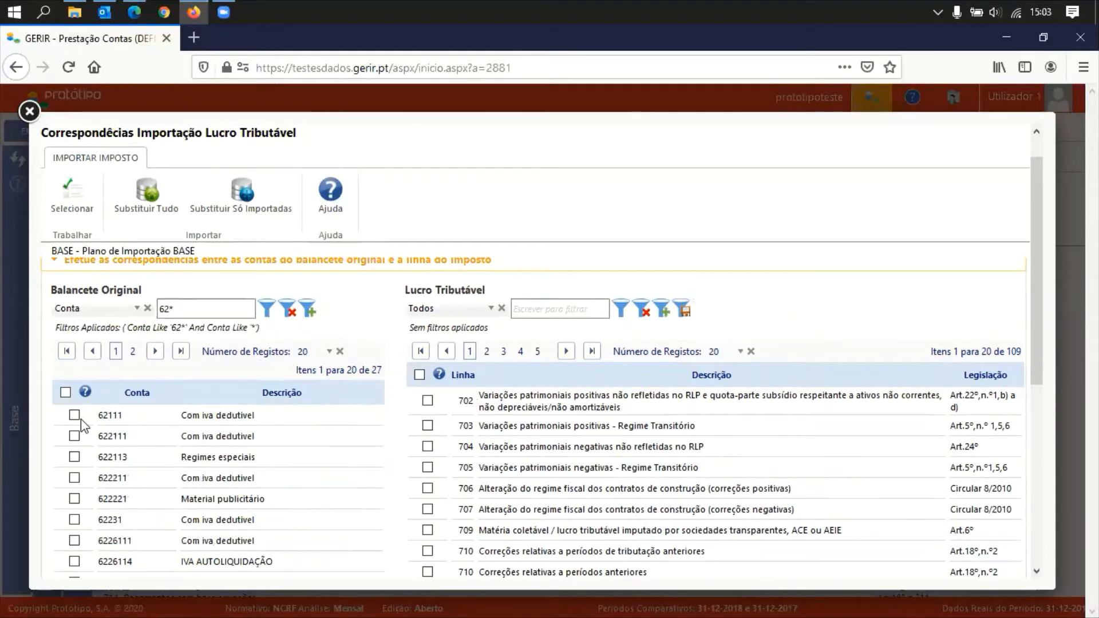
Map account 622111 Com iva dedutivel to line 703 as a 100,00% correspondence
{"action": "left_click", "coordinate": [74, 437]}
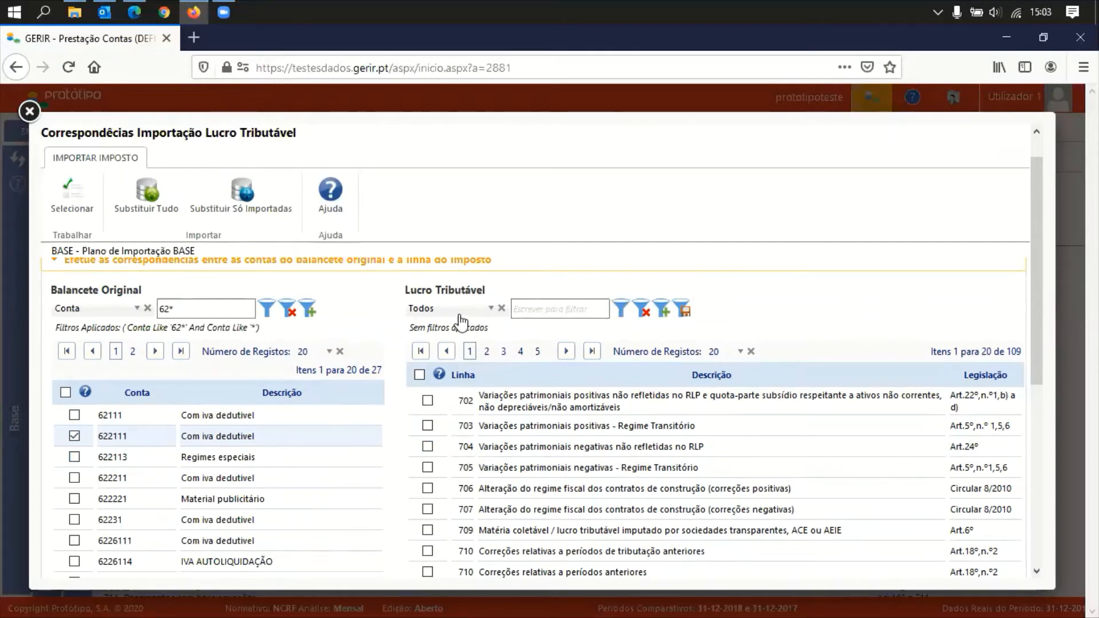
{"action": "left_click", "coordinate": [427, 428]}
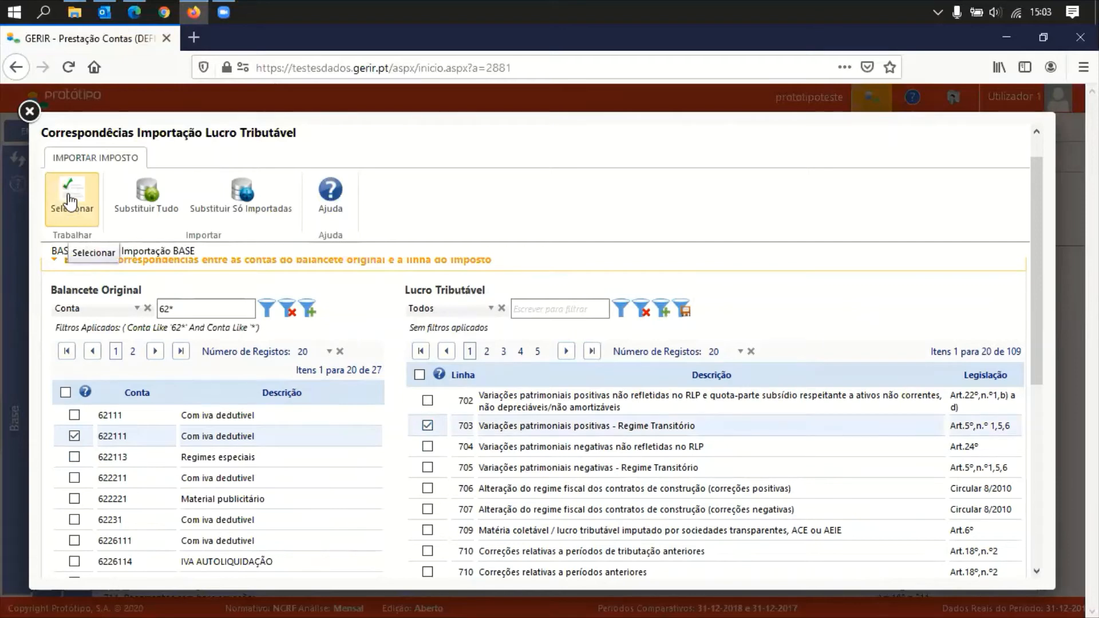
{"action": "left_click", "coordinate": [70, 202]}
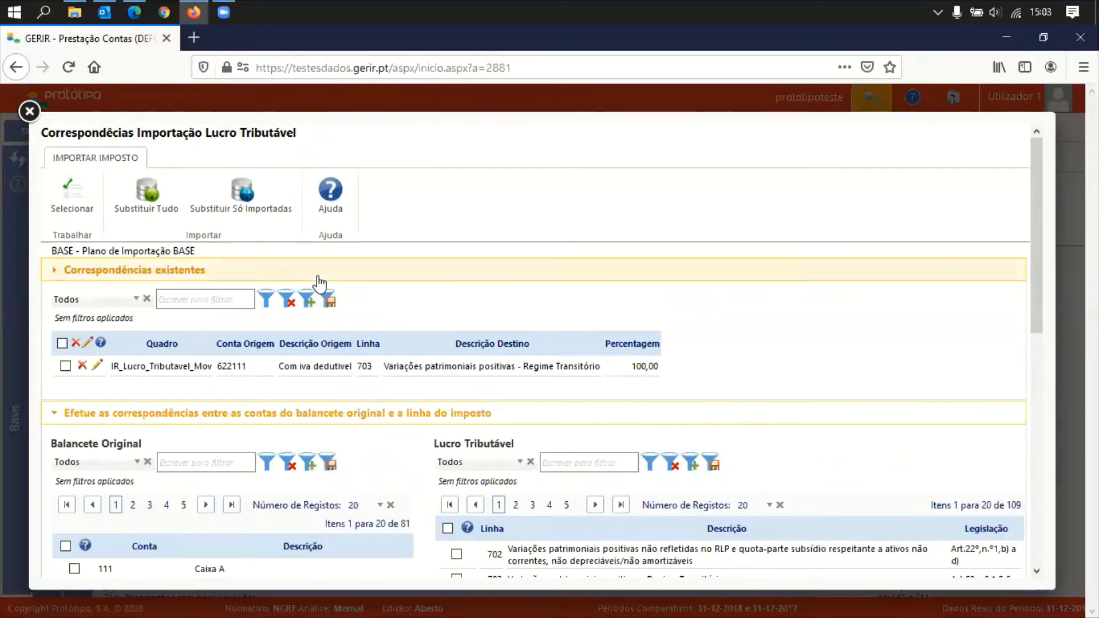
{"action": "left_click", "coordinate": [352, 272]}
{"action": "left_click", "coordinate": [385, 275]}
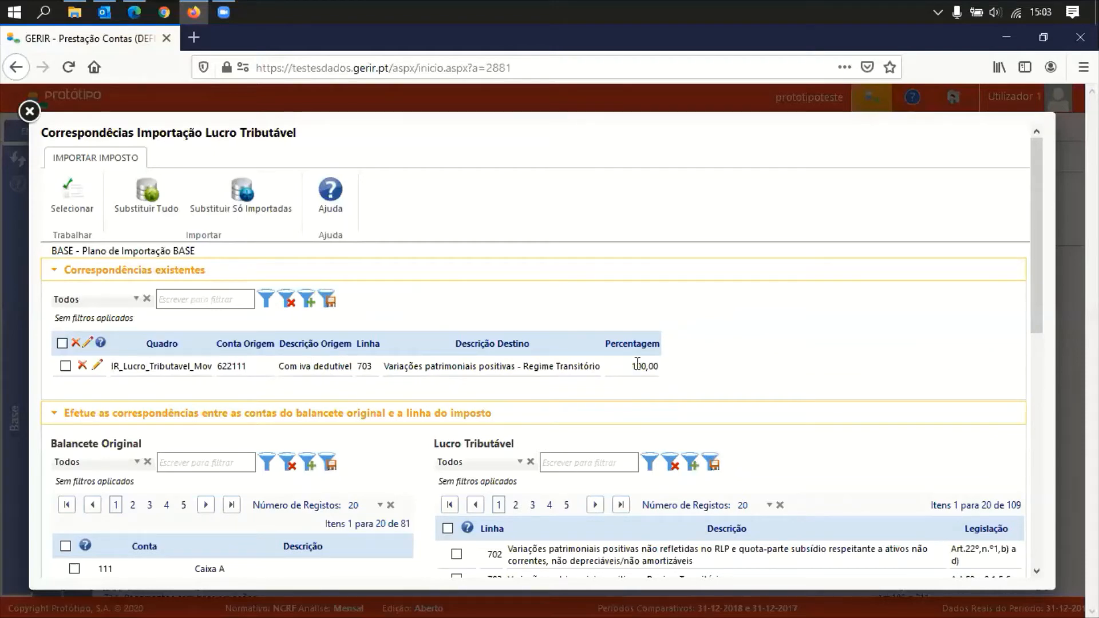
{"action": "left_click_drag", "start_coordinate": [632, 366], "coordinate": [658, 367]}
{"action": "left_click", "coordinate": [269, 273]}
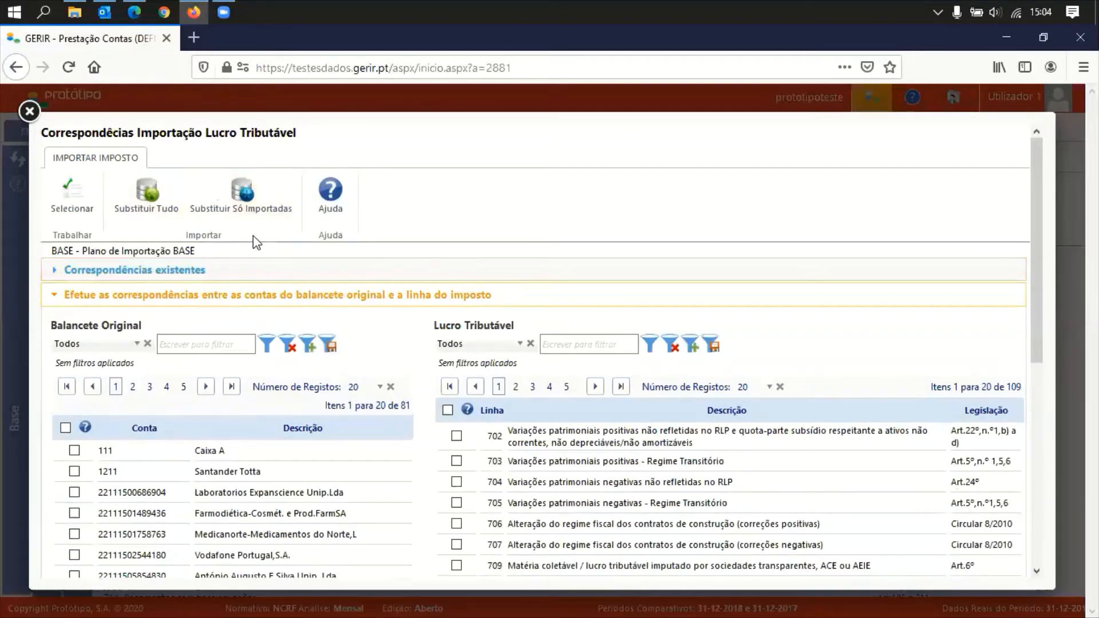
{"action": "left_click", "coordinate": [332, 296]}
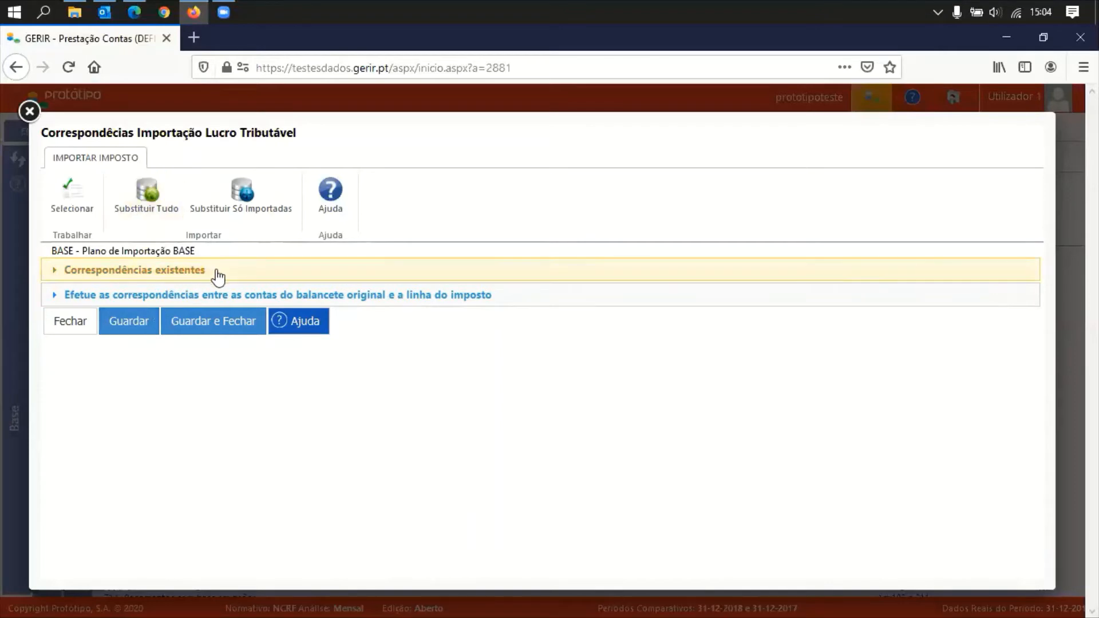
{"action": "left_click", "coordinate": [230, 281]}
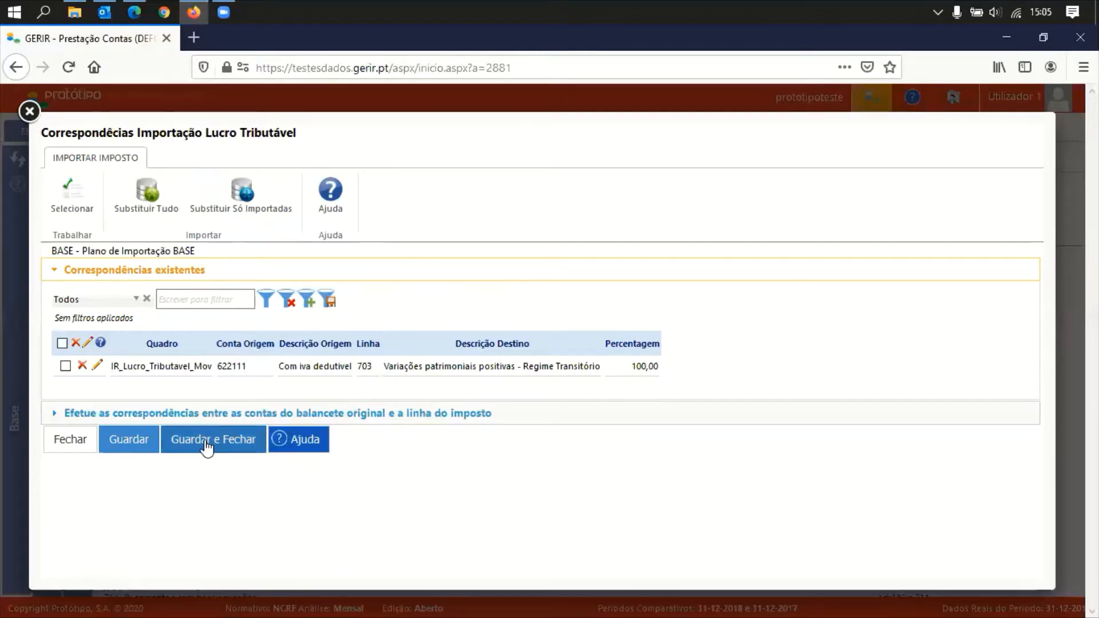
Import only the mapped amounts, check line 703 shows 1.061,53, and generate the Lucro Tributável report
{"action": "left_click", "coordinate": [242, 209]}
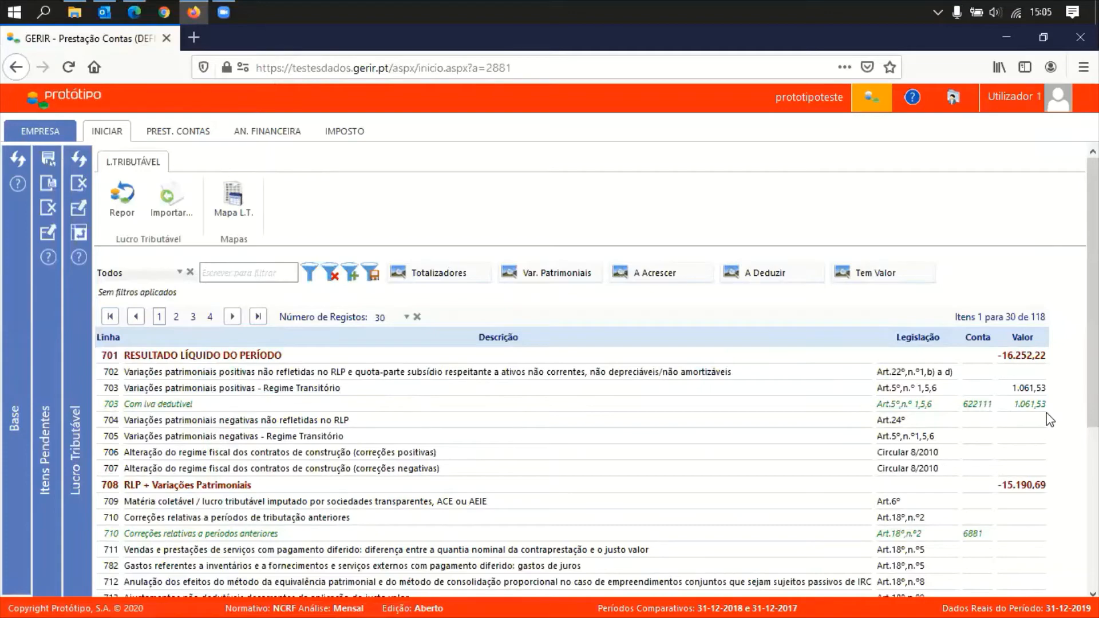
{"action": "scroll", "coordinate": [1069, 483], "scroll_direction": "down", "scroll_amount": 4}
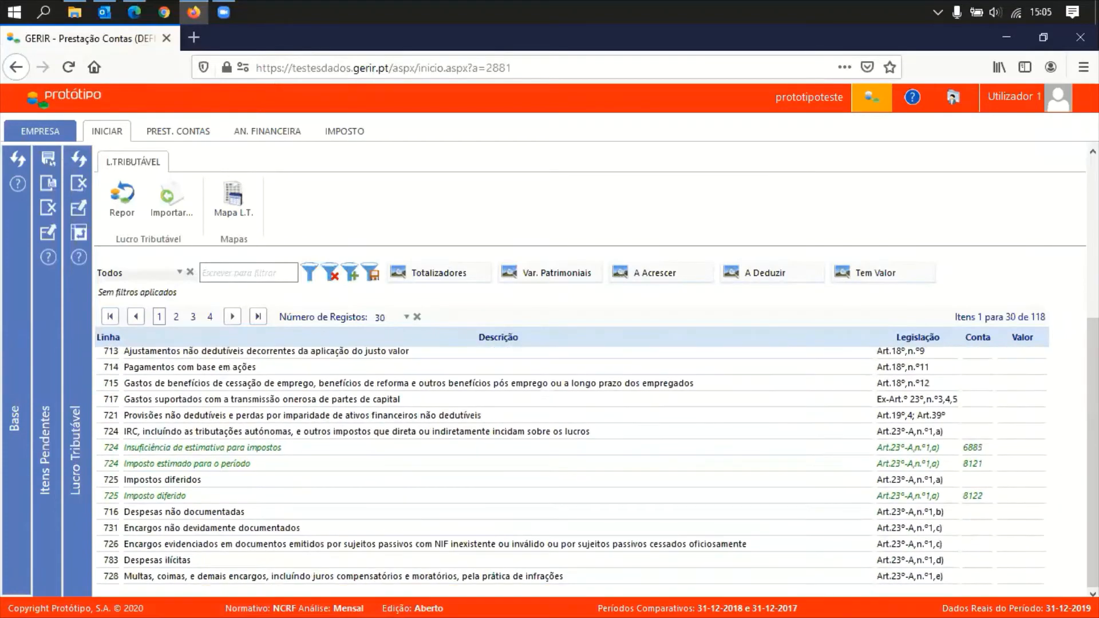
{"action": "scroll", "coordinate": [1069, 484], "scroll_direction": "up", "scroll_amount": 4}
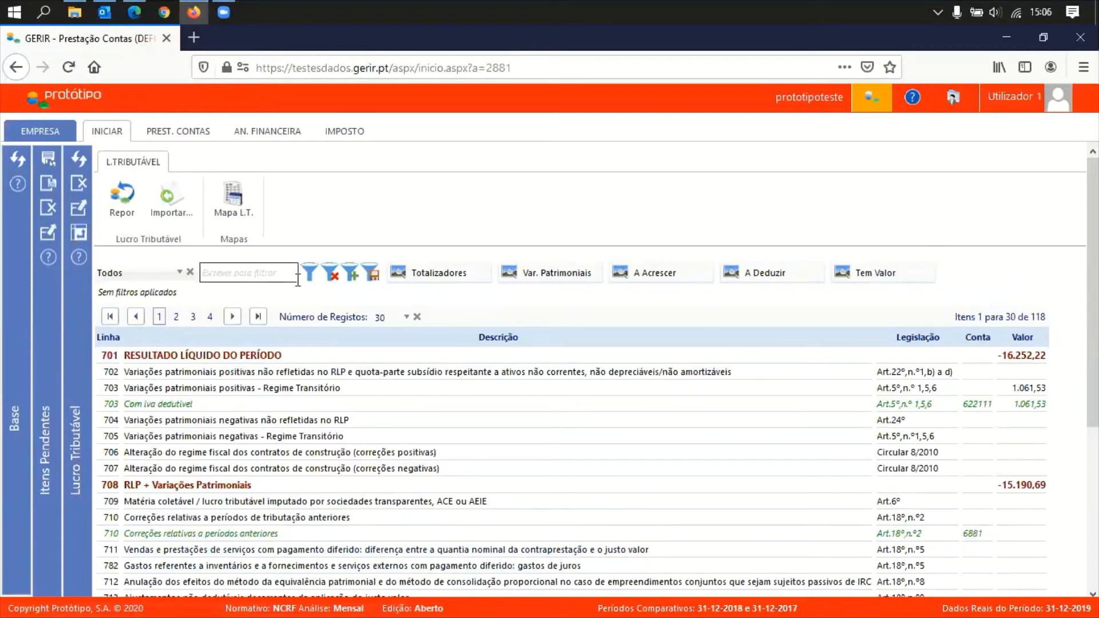
{"action": "left_click", "coordinate": [236, 213]}
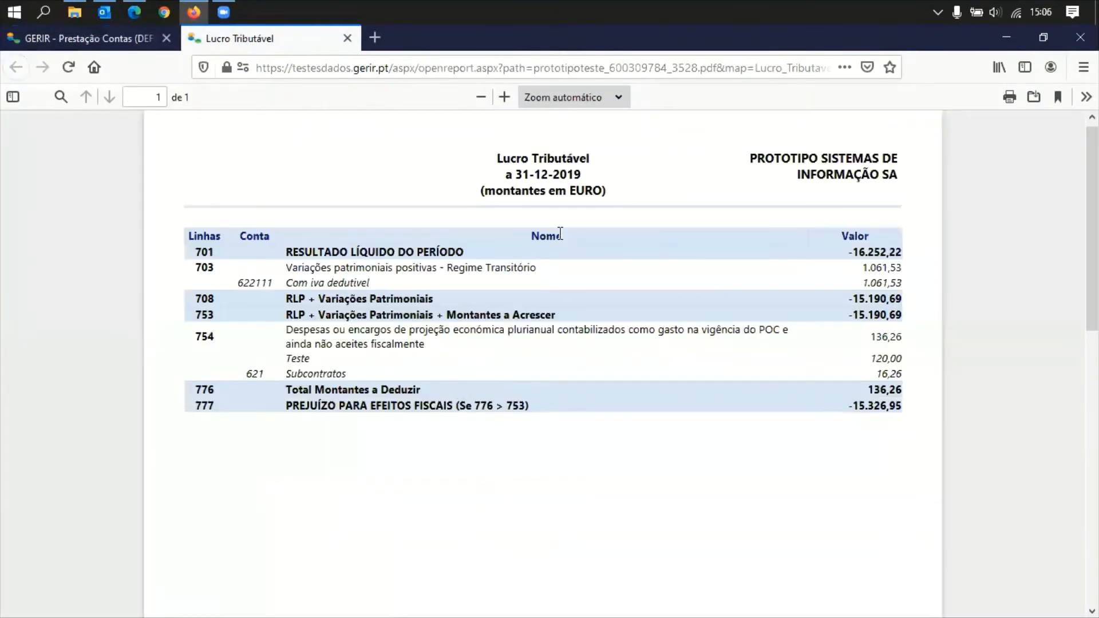
{"action": "left_click", "coordinate": [347, 39]}
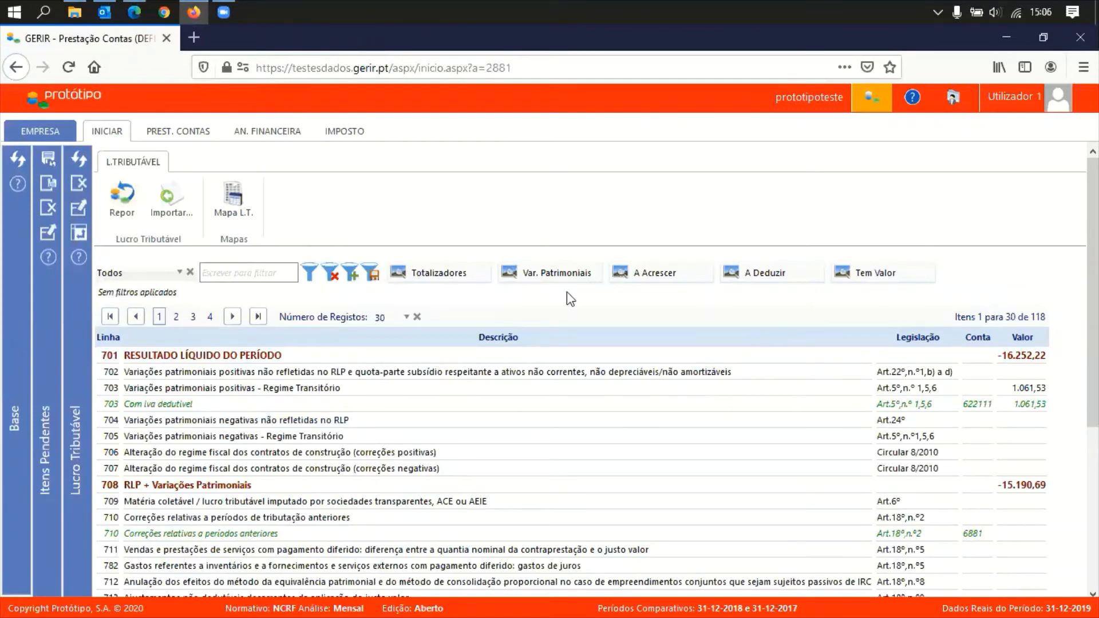
Filter to Tem Valor lines and export them as Lucro Tributável.csv, opening it in Excel
{"action": "left_click", "coordinate": [878, 282]}
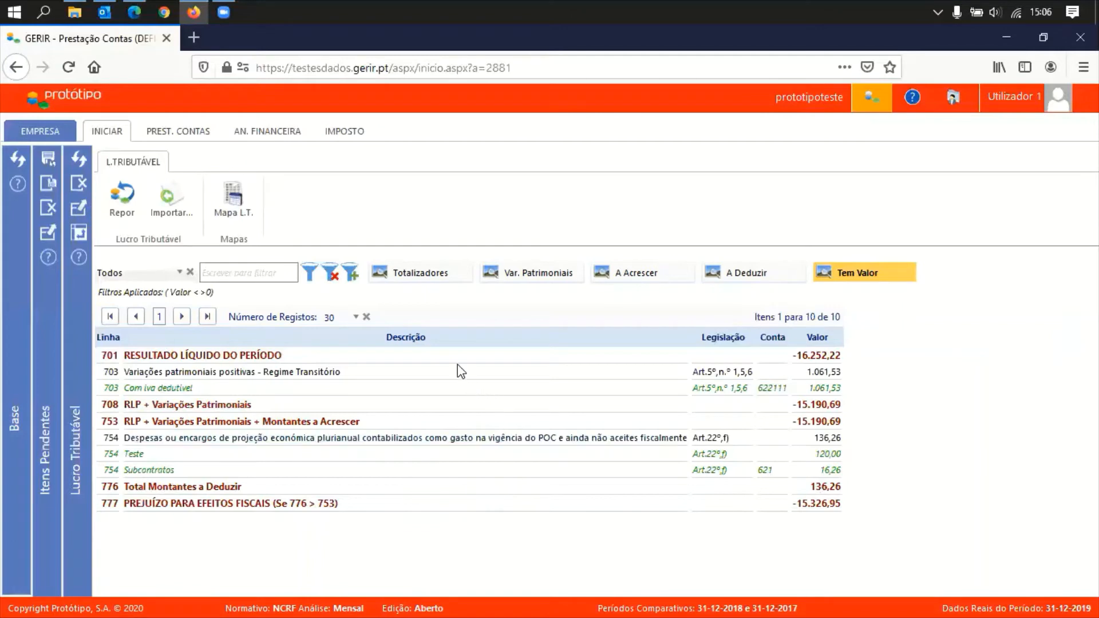
{"action": "right_click", "coordinate": [433, 378]}
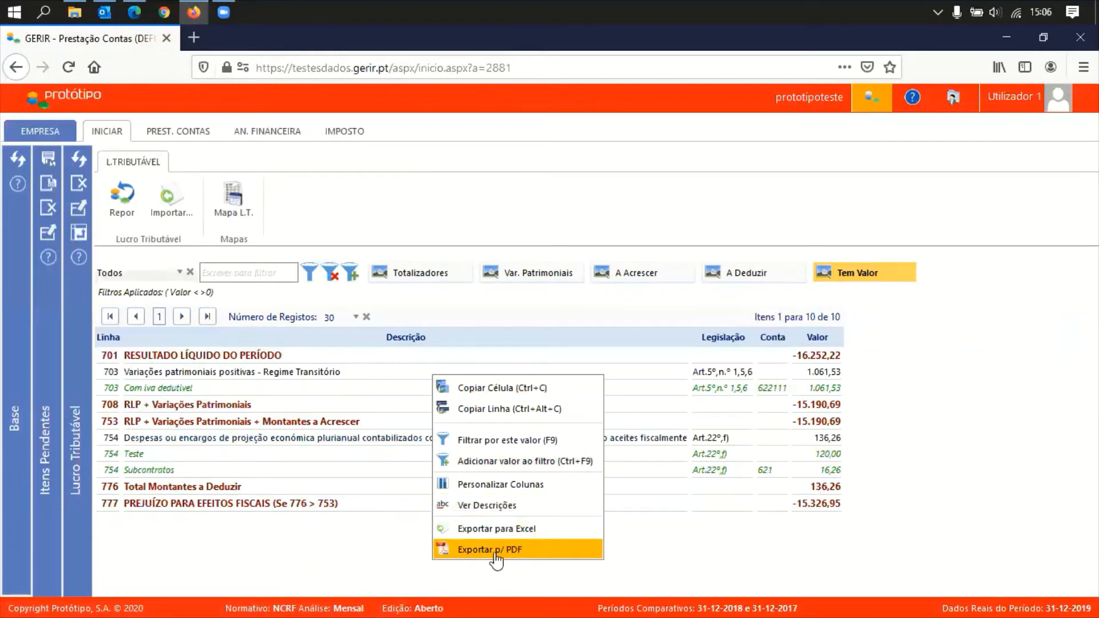
{"action": "left_click", "coordinate": [526, 529]}
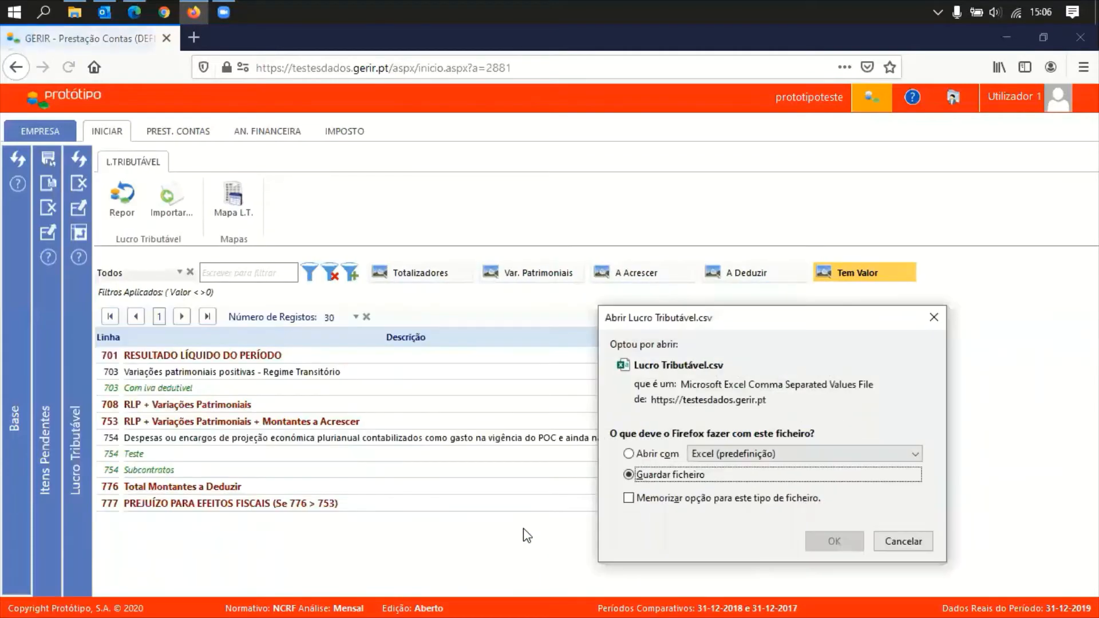
{"action": "left_click", "coordinate": [641, 455]}
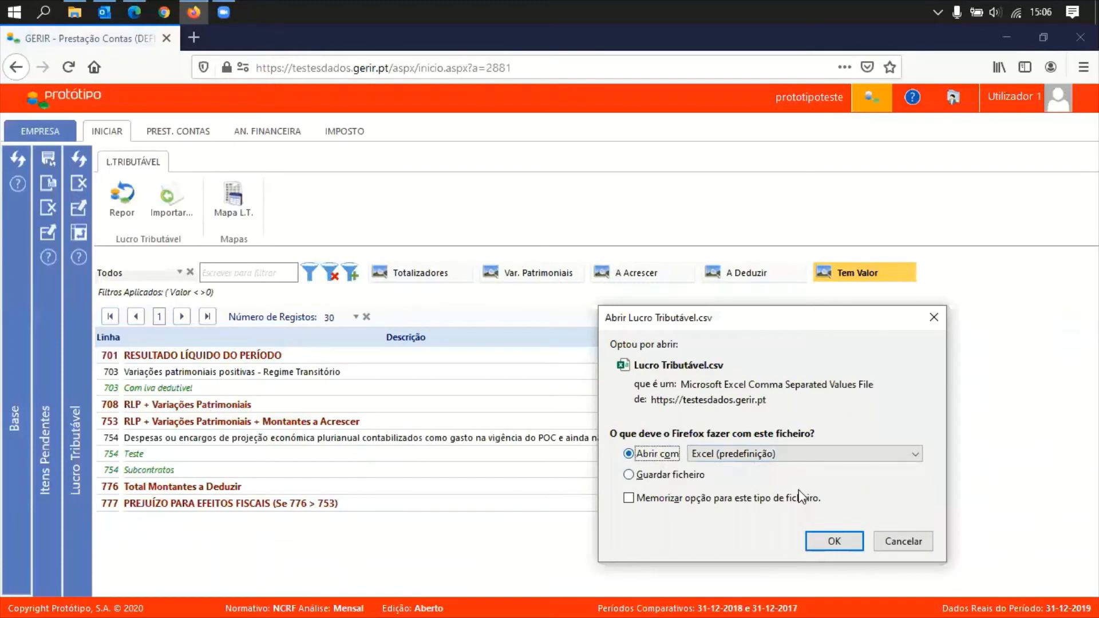
{"action": "left_click", "coordinate": [834, 541]}
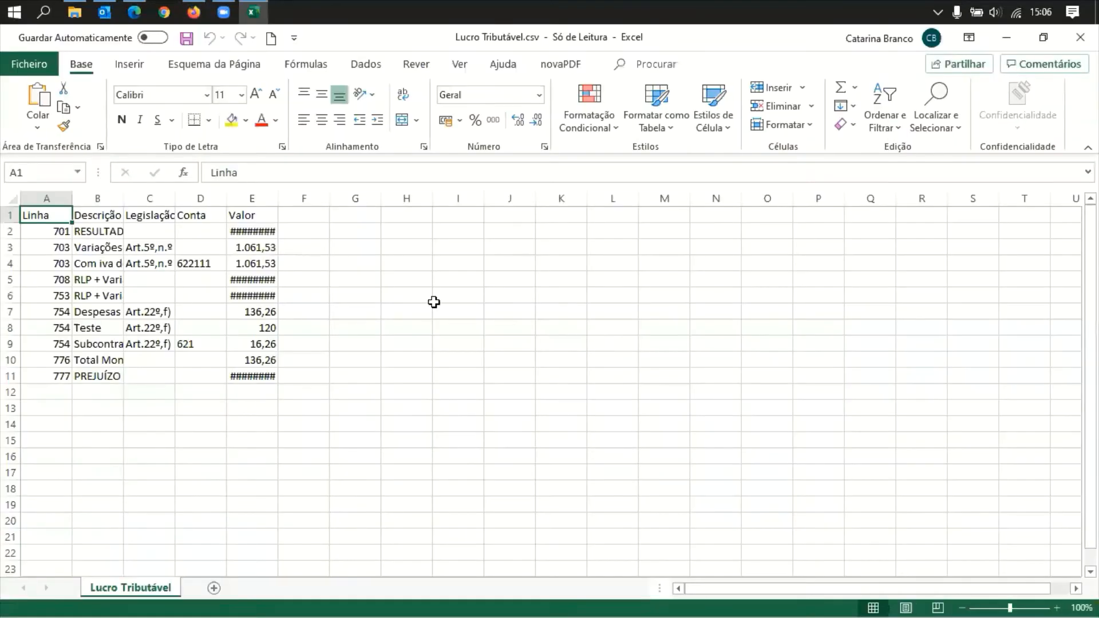
Autofit columns A–G in Lucro Tributável.csv, then close Excel choosing Não Guardar
{"action": "left_click_drag", "start_coordinate": [54, 196], "coordinate": [361, 198]}
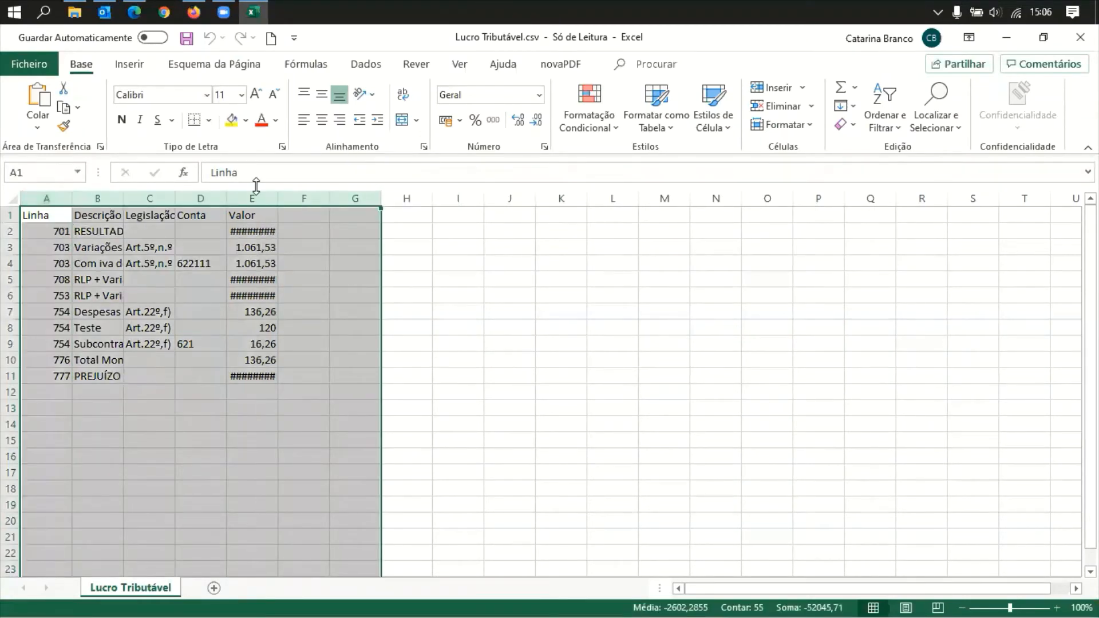
{"action": "double_click", "coordinate": [227, 198]}
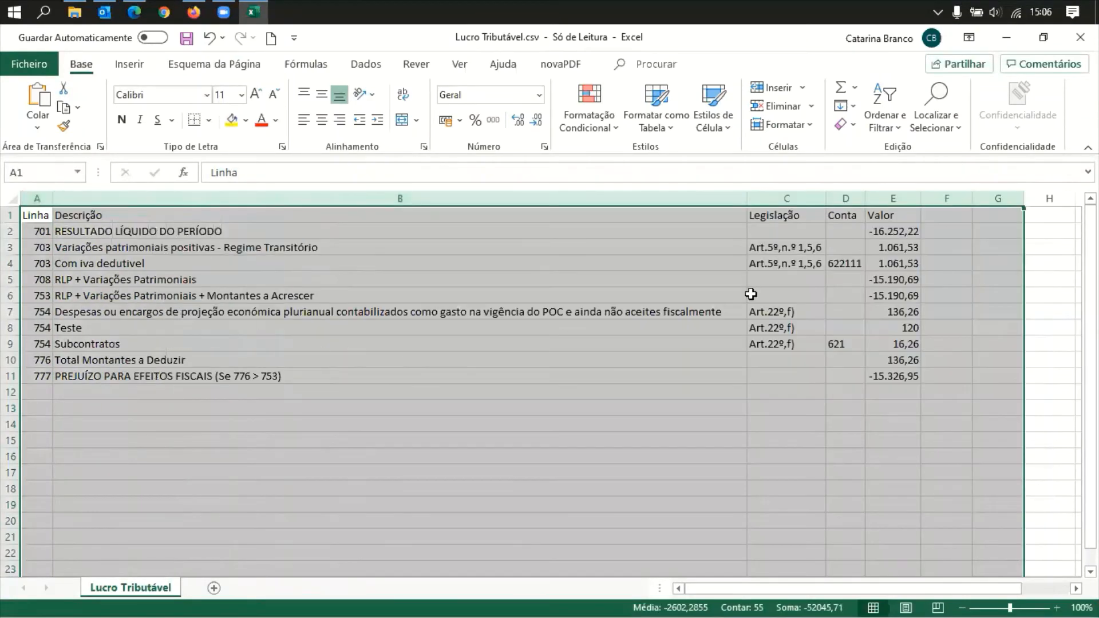
{"action": "left_click", "coordinate": [1004, 292]}
{"action": "left_click", "coordinate": [1081, 37]}
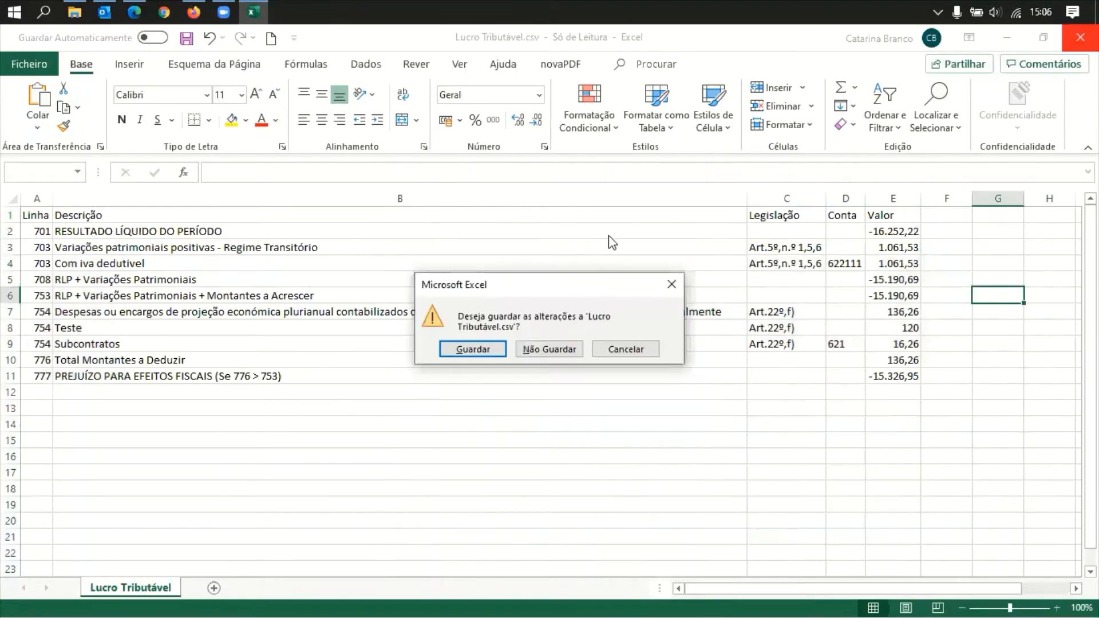
{"action": "left_click", "coordinate": [566, 343]}
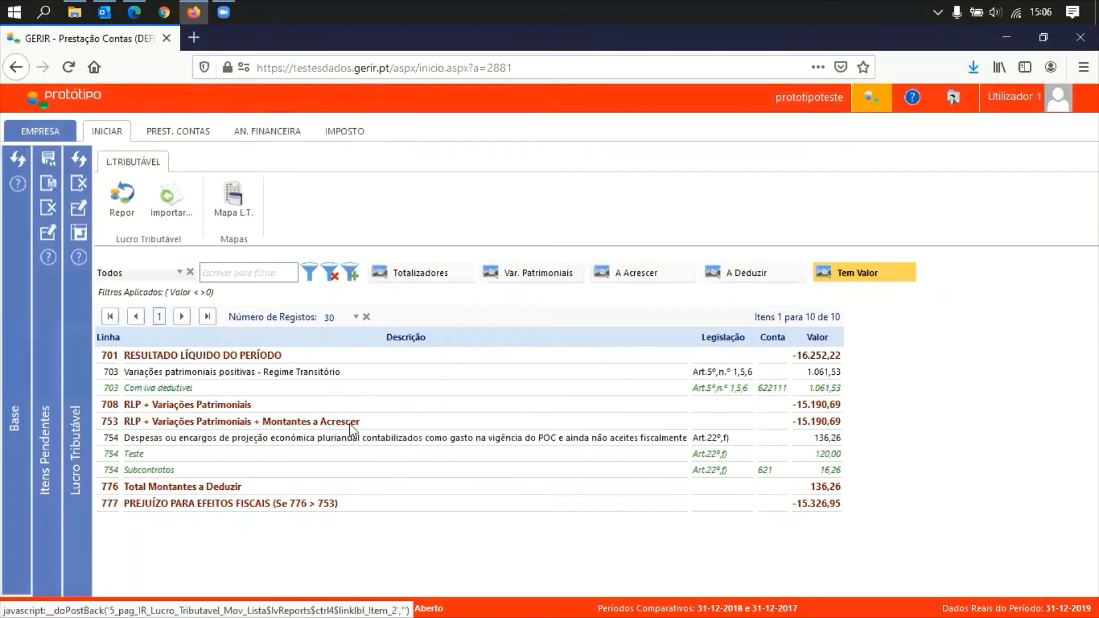
Close Lucro Tributável, view the 66-line Tributações Autónomas list, and open PREST. CONTAS > Balancete
{"action": "left_click", "coordinate": [79, 185]}
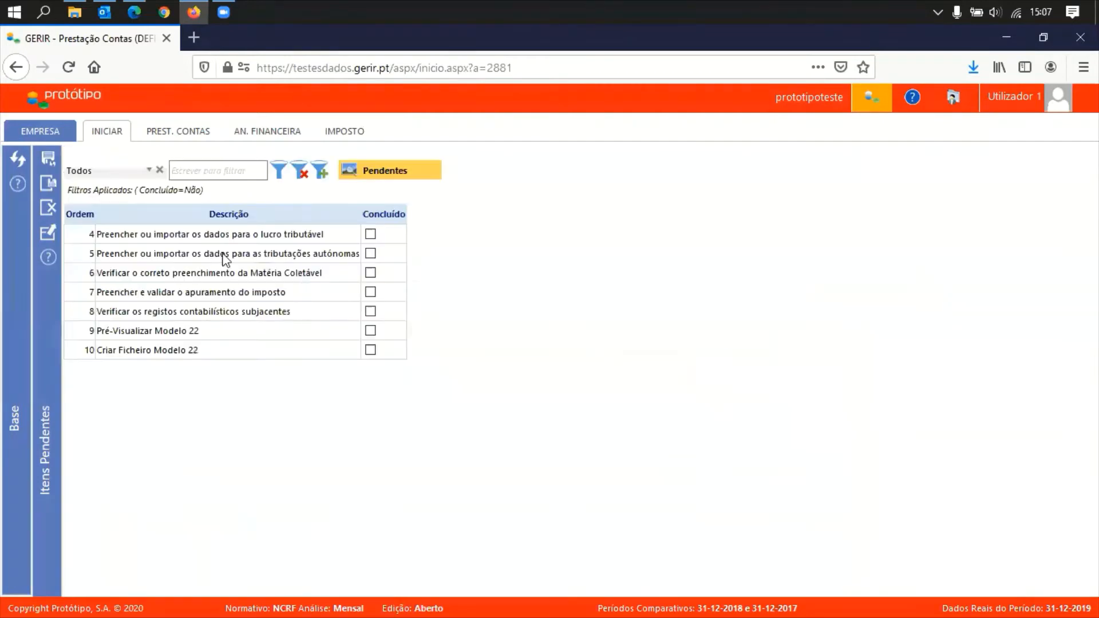
{"action": "left_click", "coordinate": [319, 259]}
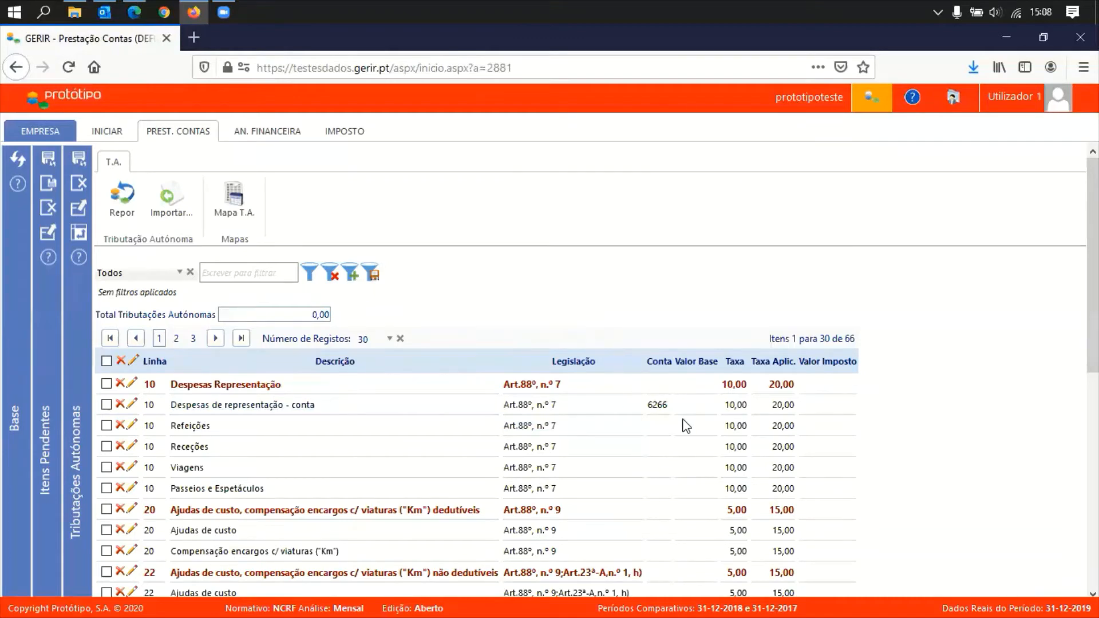
{"action": "left_click", "coordinate": [189, 133]}
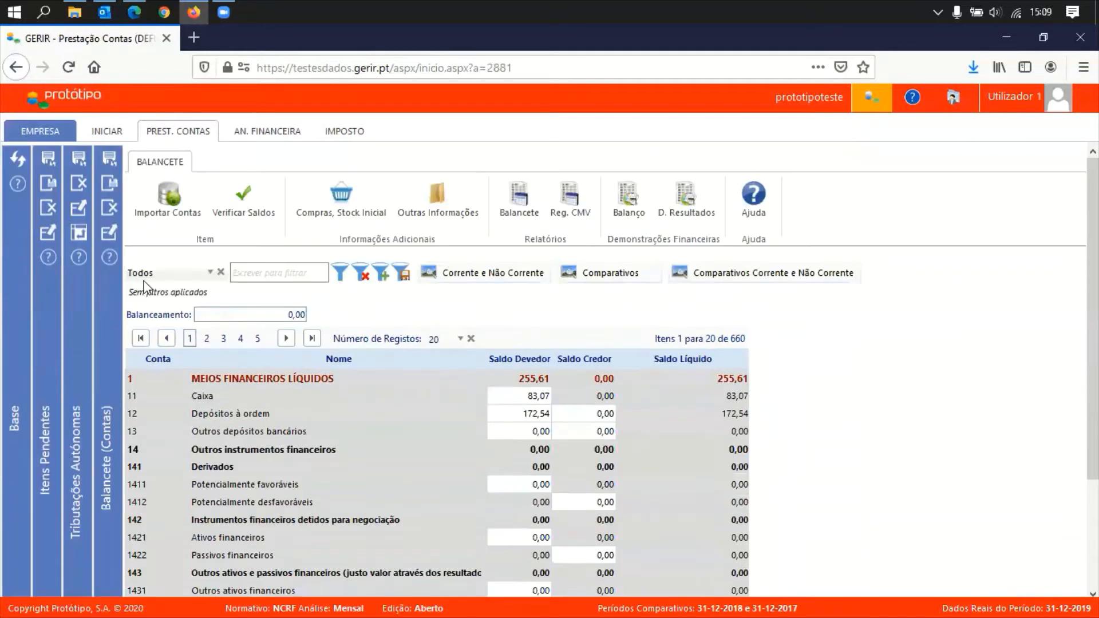
{"action": "left_click", "coordinate": [179, 275]}
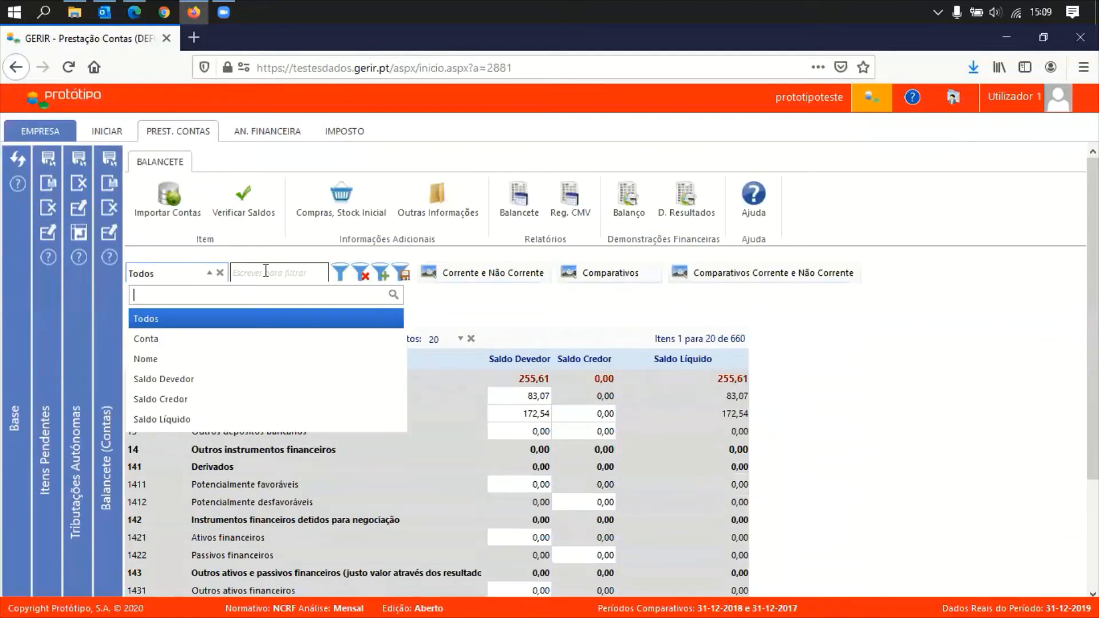
Filter the Balancete accounts and enter a 520,00 debit balance on account 6266, then save
{"action": "left_click", "coordinate": [194, 275]}
{"action": "left_click", "coordinate": [263, 270]}
{"action": "type", "text": "6266"}
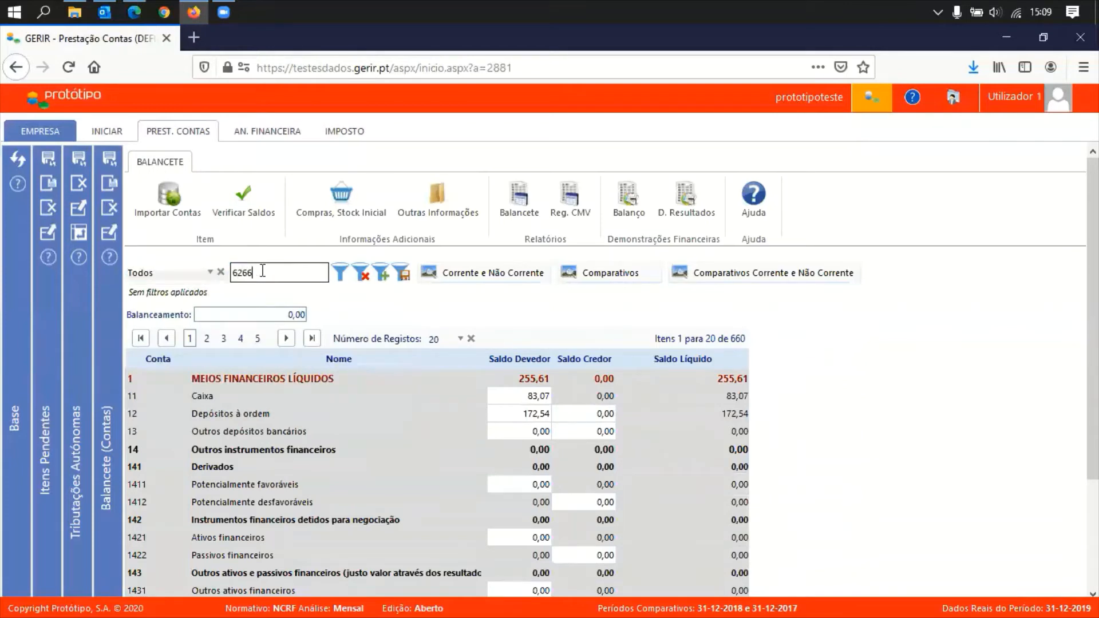
{"action": "key", "text": "Return"}
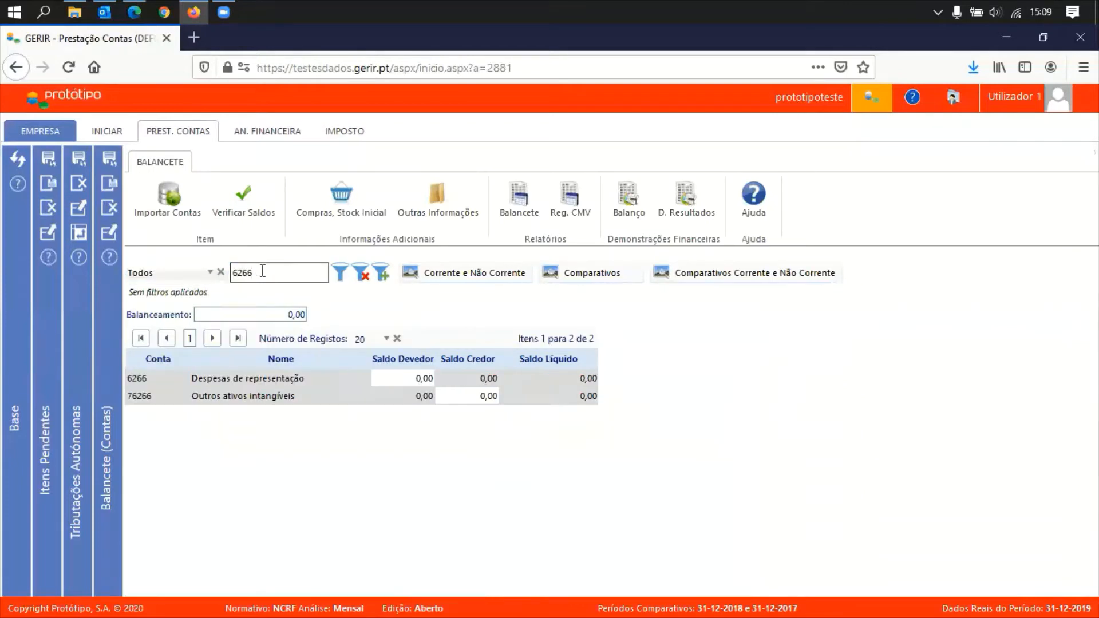
{"action": "left_click", "coordinate": [407, 375]}
{"action": "type", "text": "520"}
{"action": "left_click", "coordinate": [469, 401]}
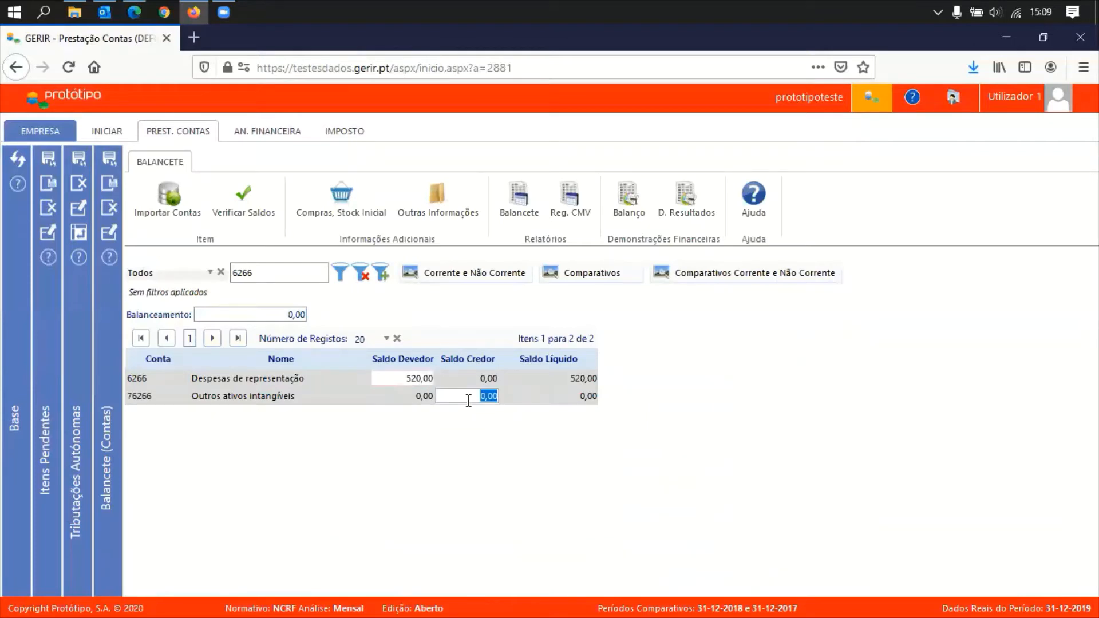
{"action": "left_click", "coordinate": [110, 162]}
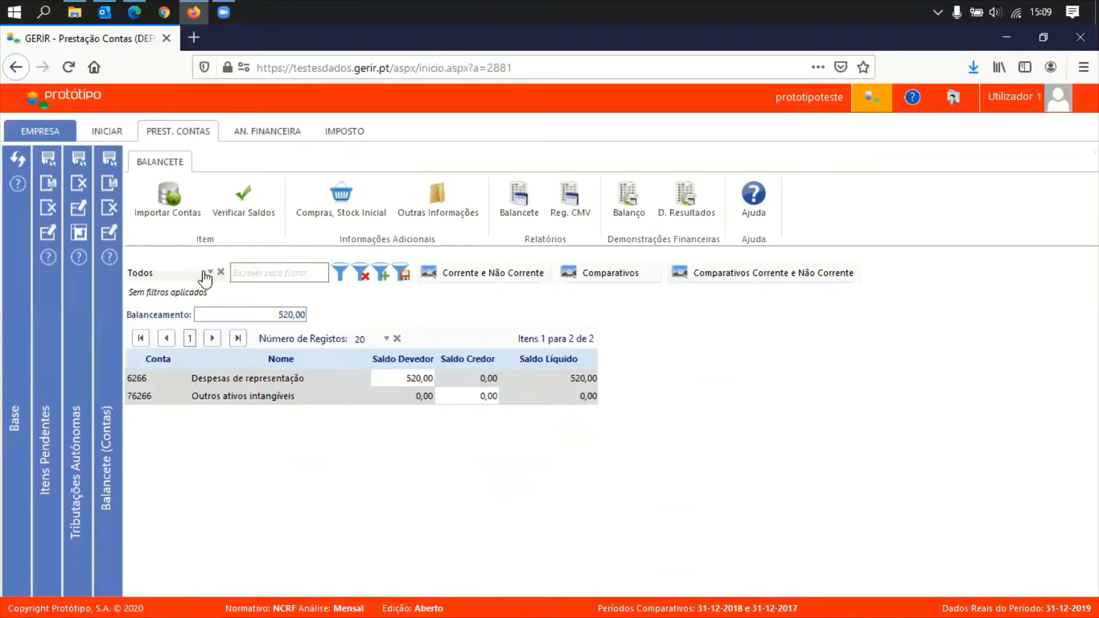
Clear the filter and enter a 520,00 credit balance on account 13, then save
{"action": "left_click", "coordinate": [185, 281]}
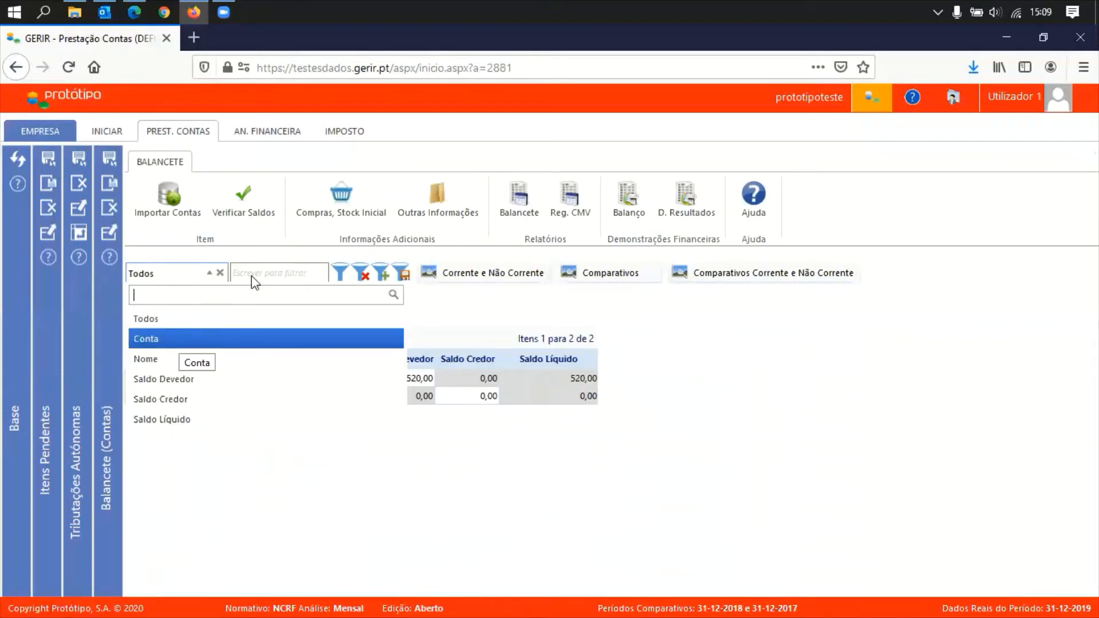
{"action": "left_click", "coordinate": [349, 279]}
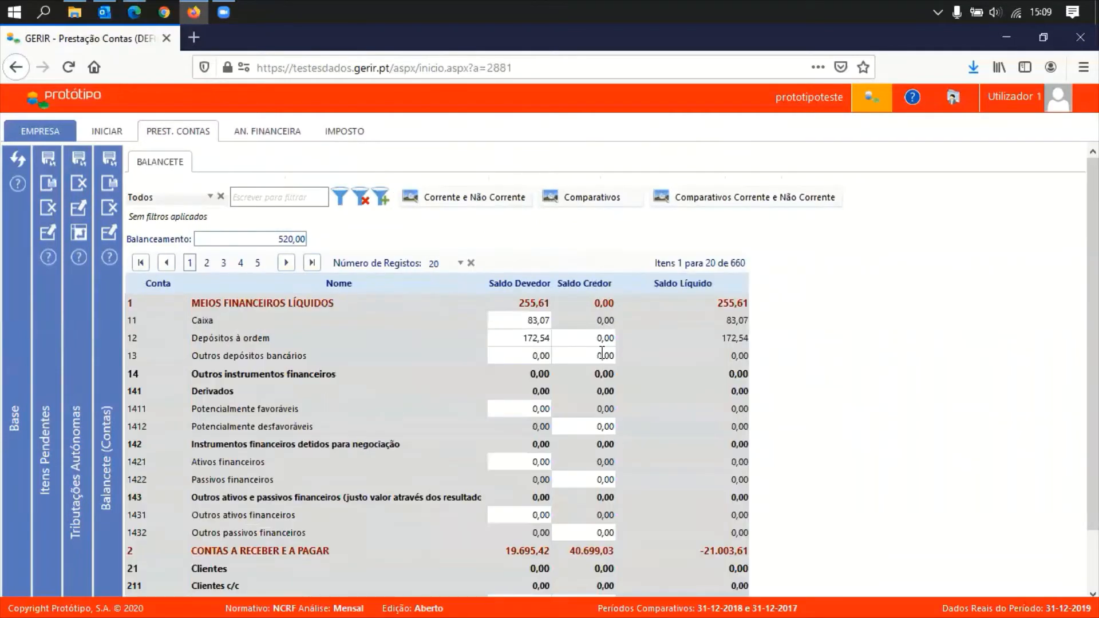
{"action": "left_click", "coordinate": [594, 355]}
{"action": "type", "text": "520"}
{"action": "key", "text": "Tab"}
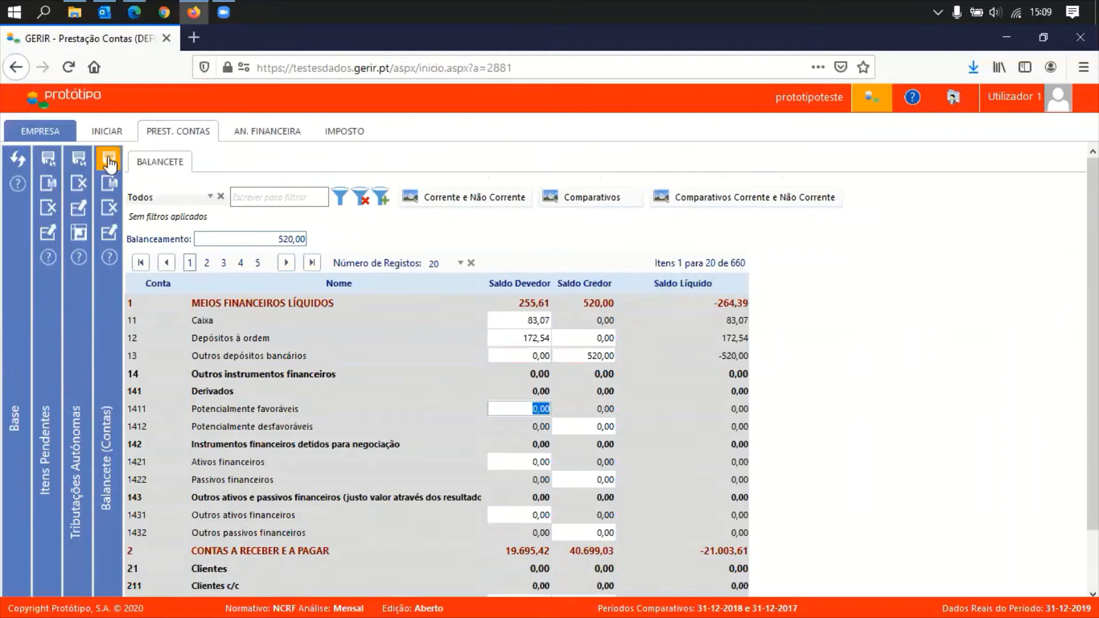
{"action": "left_click", "coordinate": [110, 163]}
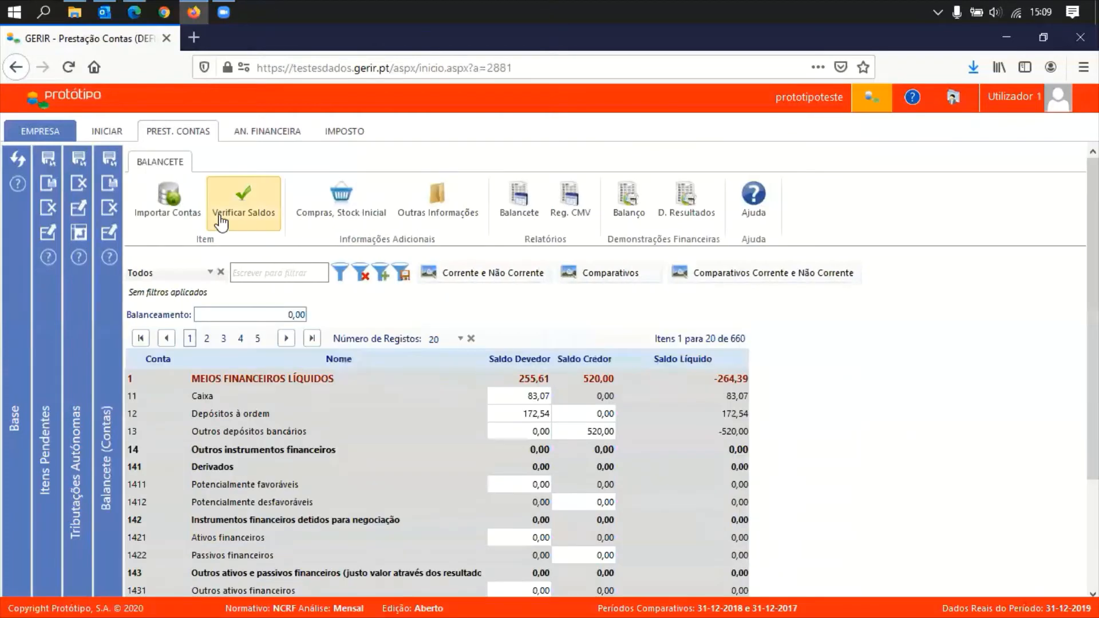
Return to Tributações Autónomas, where account 6266 shows 520,00 base at 20,00 rate, 104,00 tax
{"action": "left_click", "coordinate": [113, 212]}
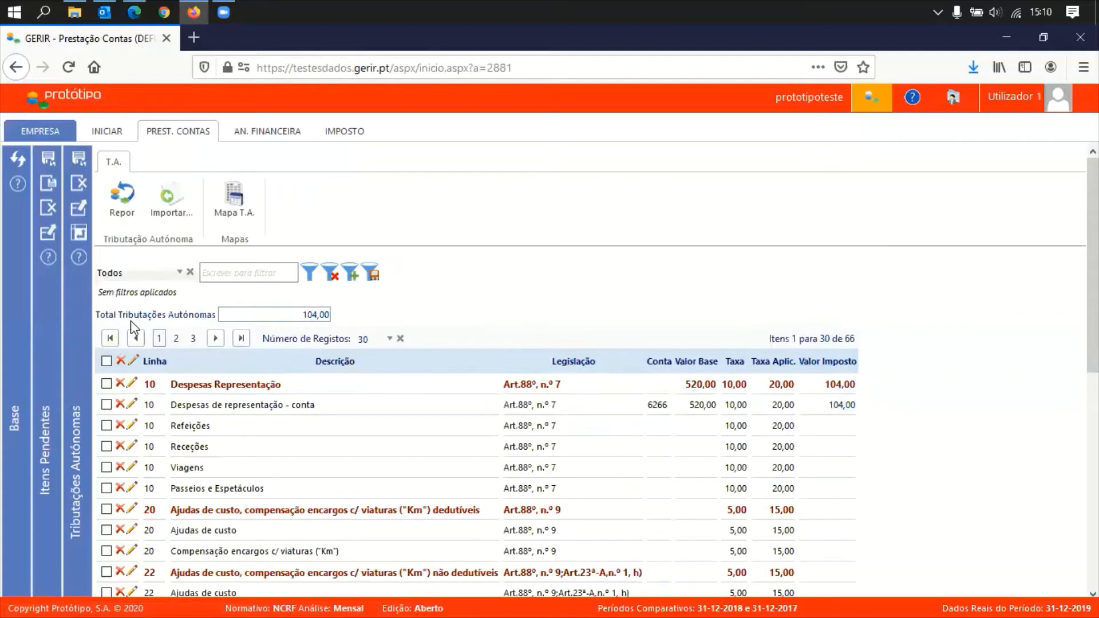
{"action": "left_click_drag", "start_coordinate": [96, 315], "coordinate": [251, 315]}
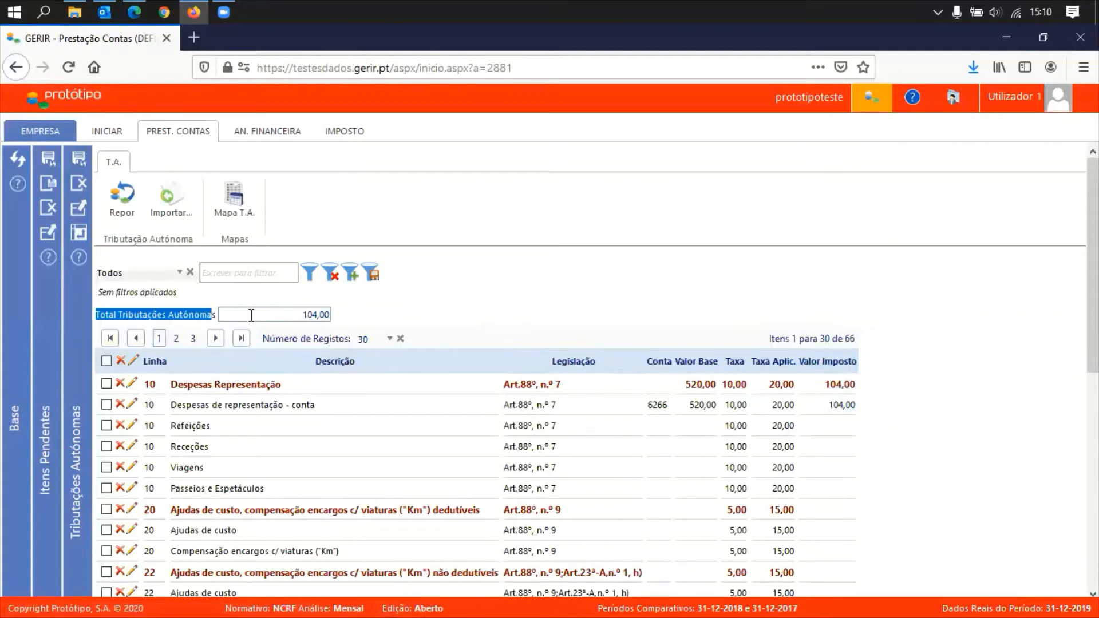
{"action": "left_click", "coordinate": [295, 315]}
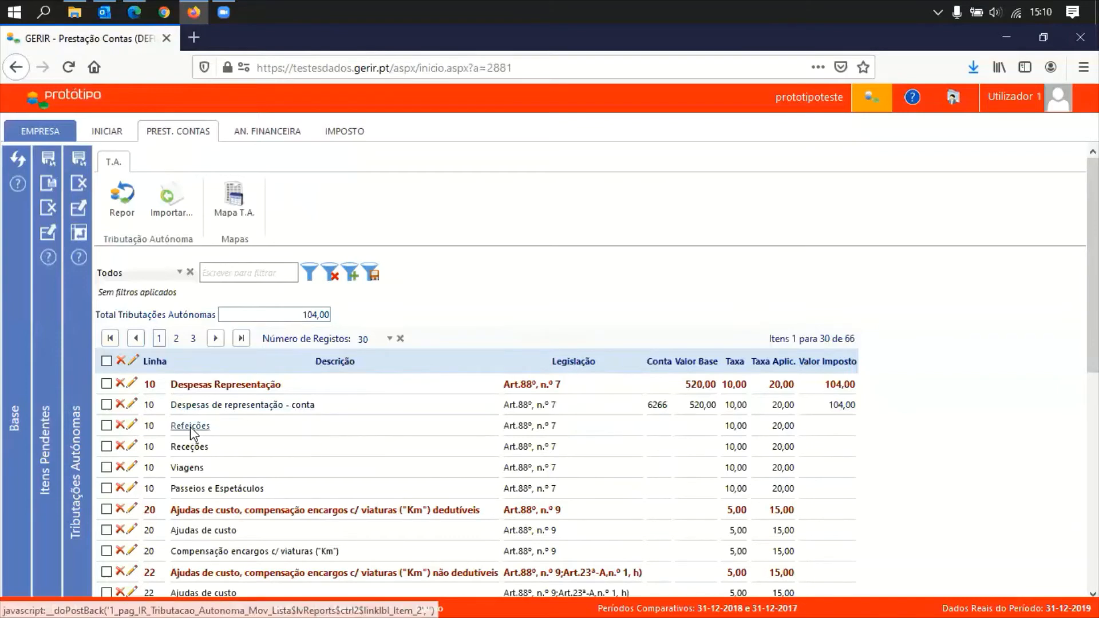
Set the Refeições row's Valor Base to 120,00, save it, and open line 10's detail
{"action": "left_click", "coordinate": [133, 426]}
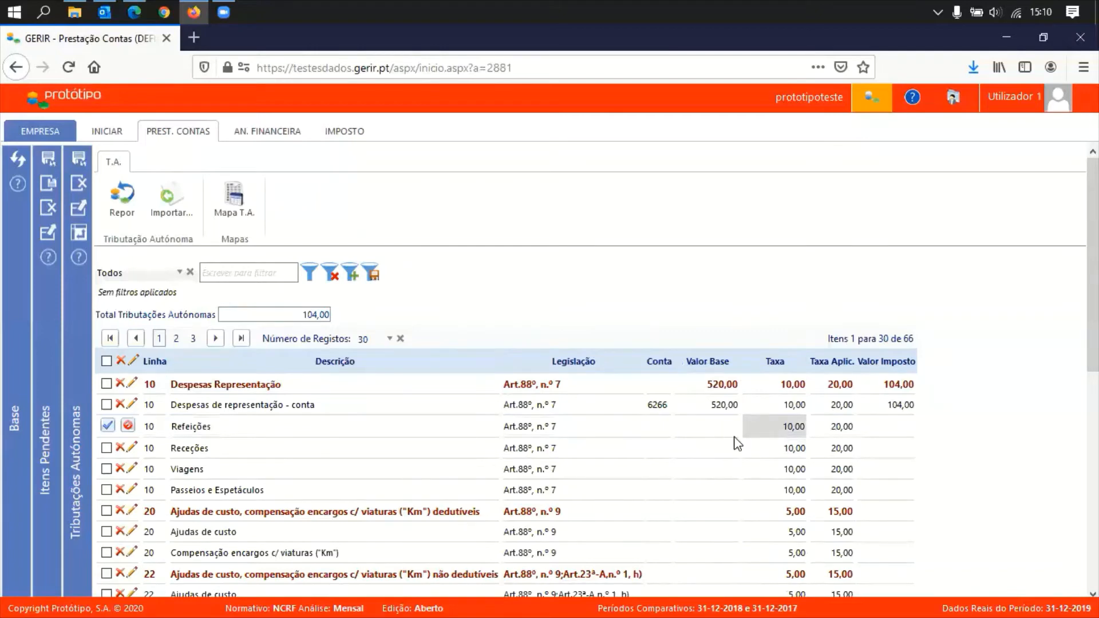
{"action": "type", "text": "120"}
{"action": "key", "text": "Tab"}
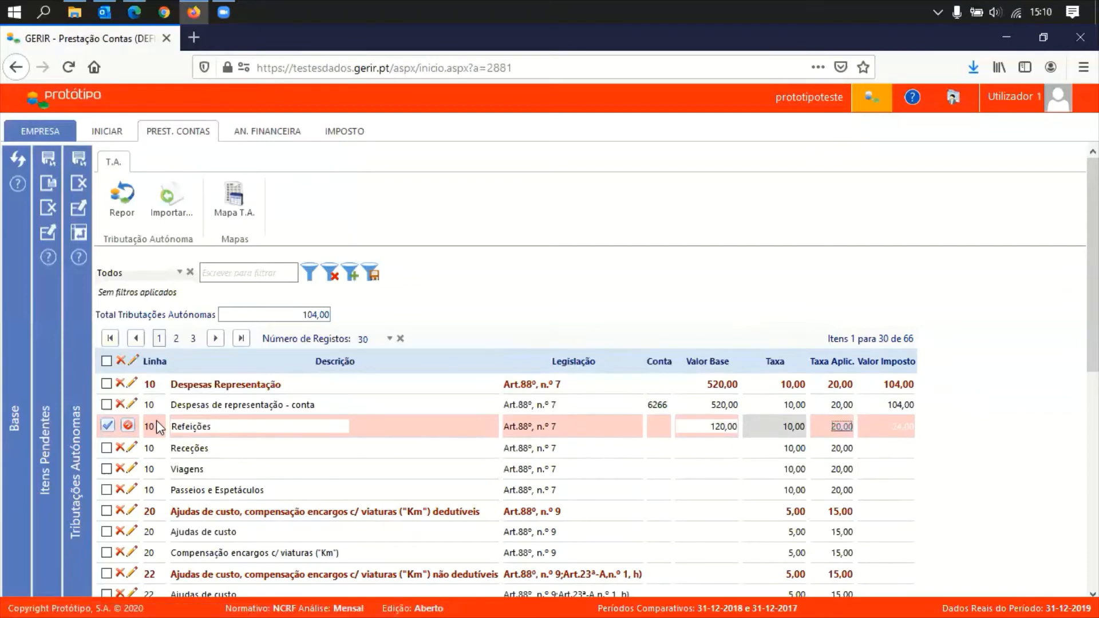
{"action": "left_click", "coordinate": [107, 426]}
{"action": "key", "text": "Return"}
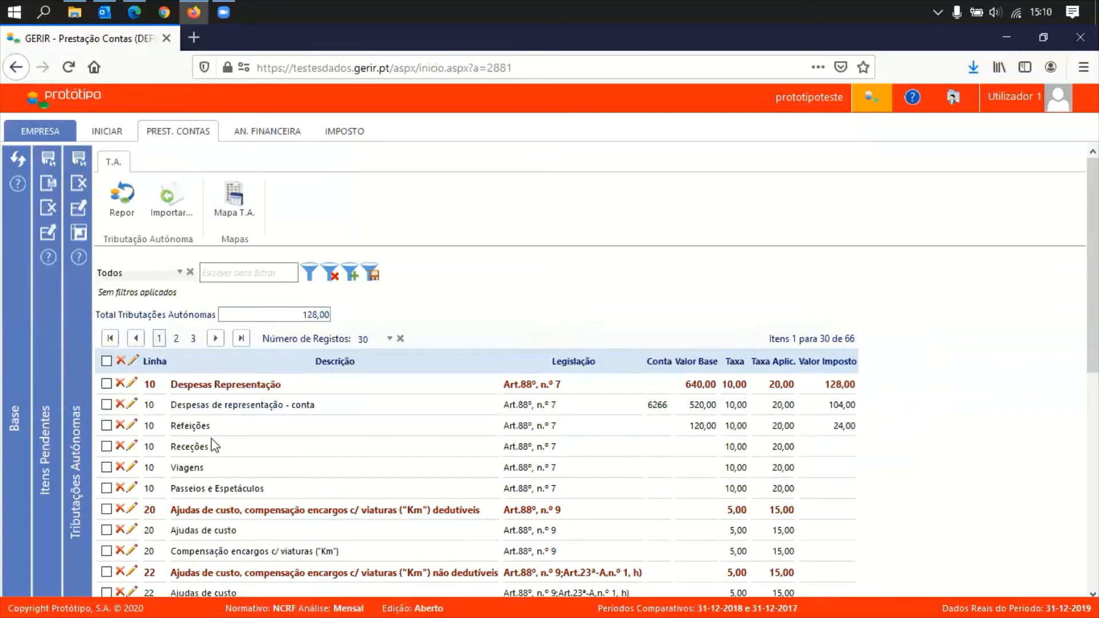
{"action": "left_click", "coordinate": [193, 427]}
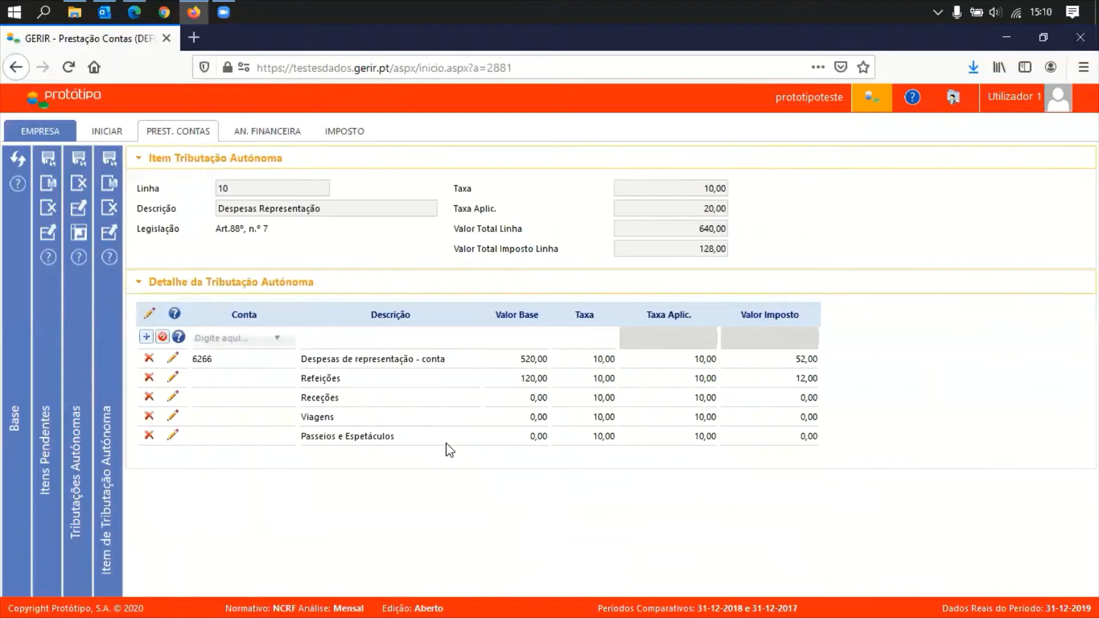
Add account 6226 Conservação e reparação at Taxa 10,00 (1.840,00 base, 184,00 tax), then Gravar e Fechar
{"action": "left_click", "coordinate": [74, 482]}
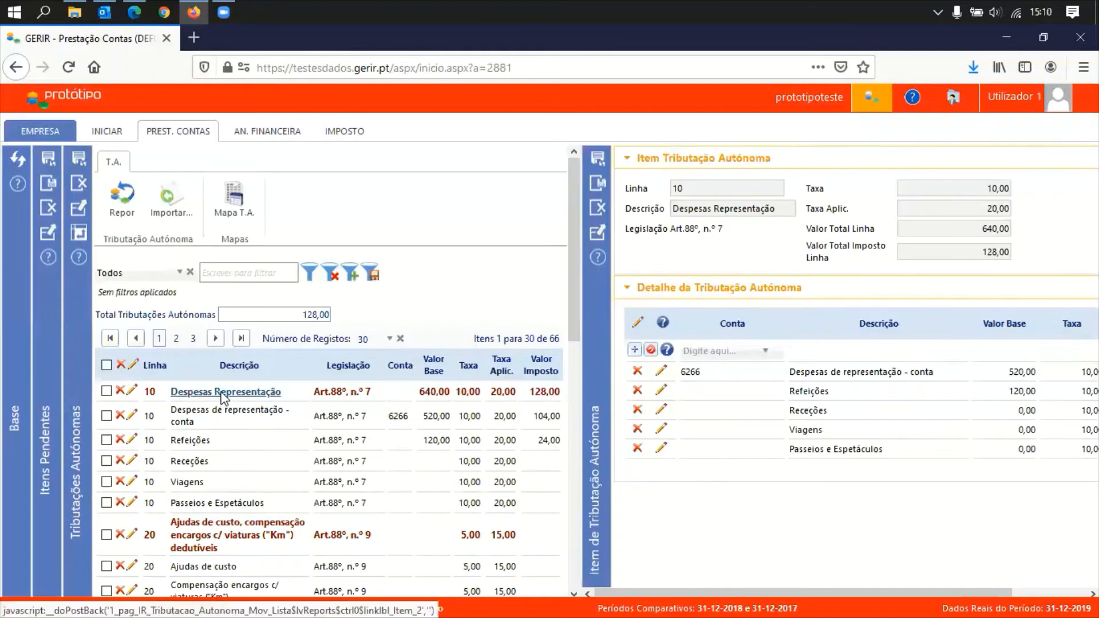
{"action": "left_click", "coordinate": [80, 458]}
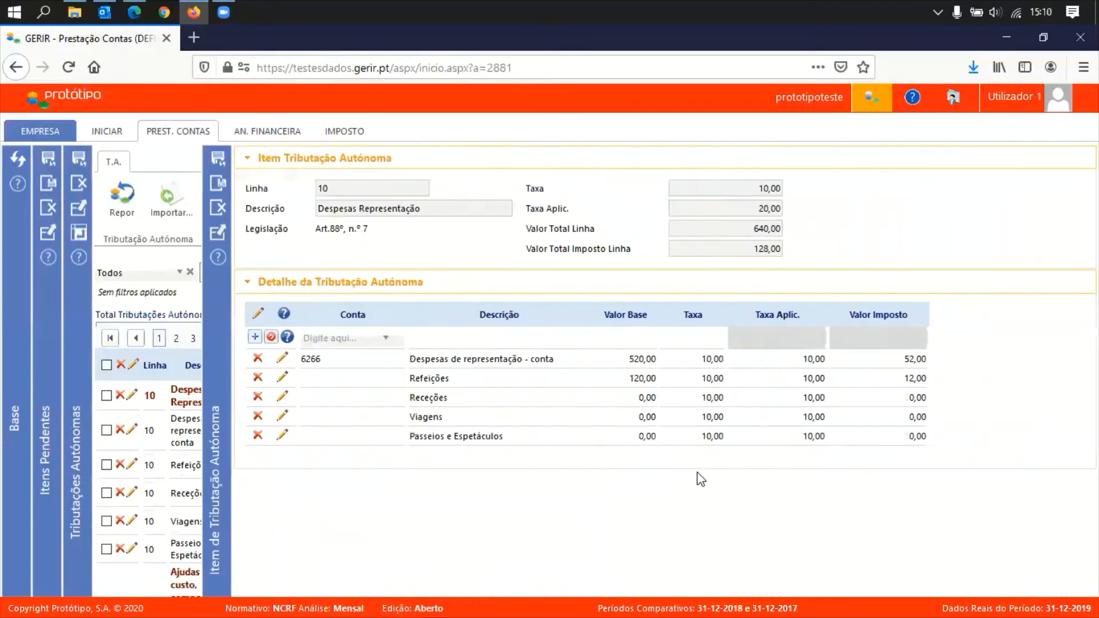
{"action": "left_click", "coordinate": [265, 338]}
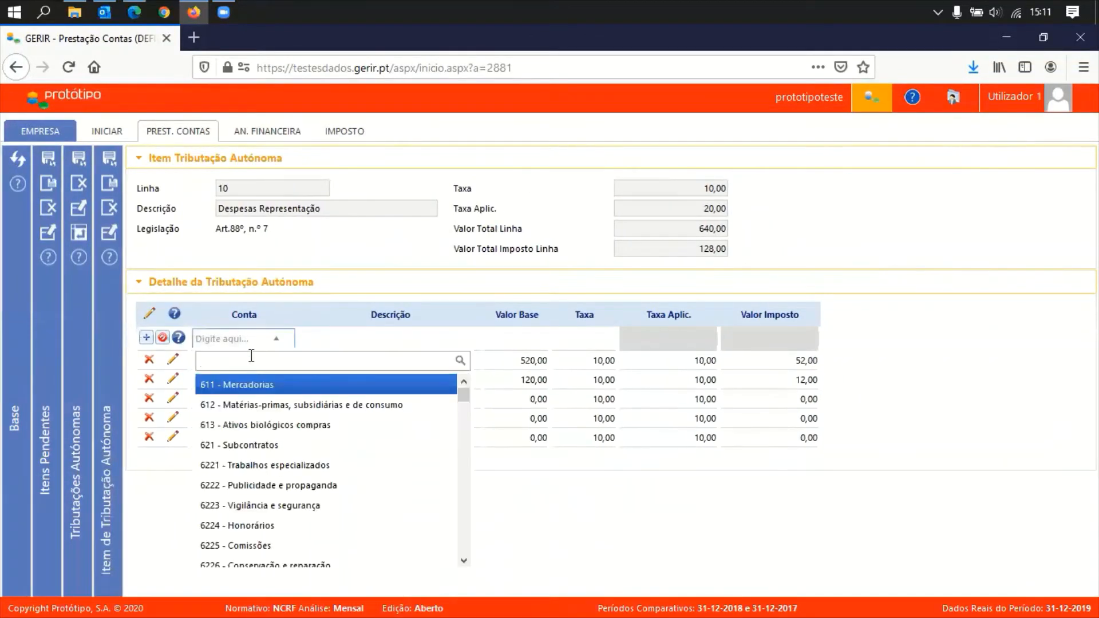
{"action": "type", "text": "6226"}
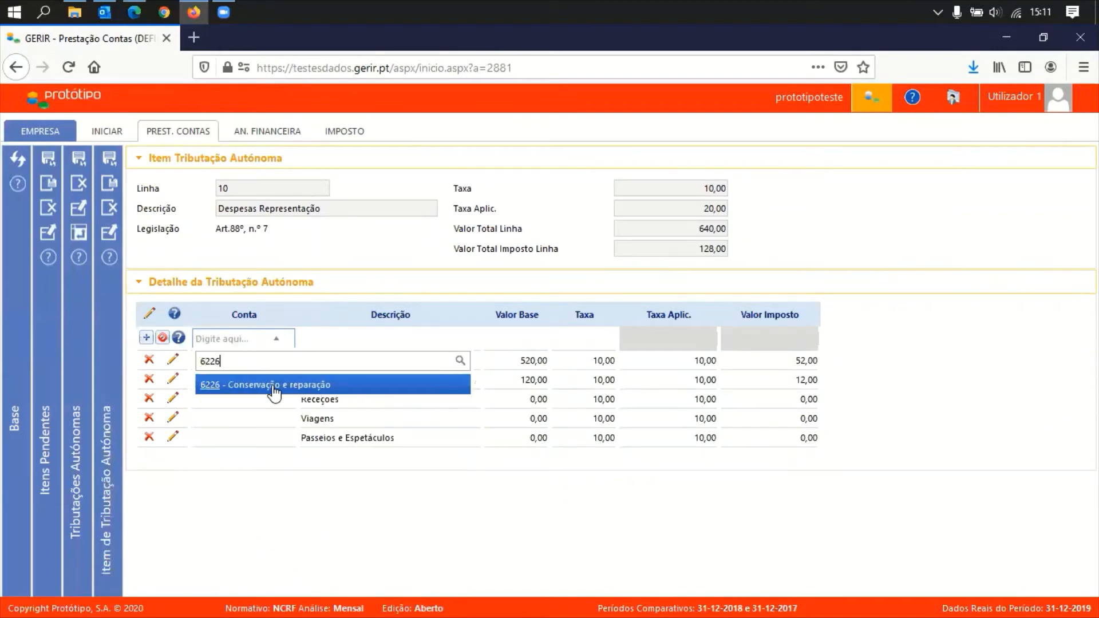
{"action": "left_click", "coordinate": [275, 386]}
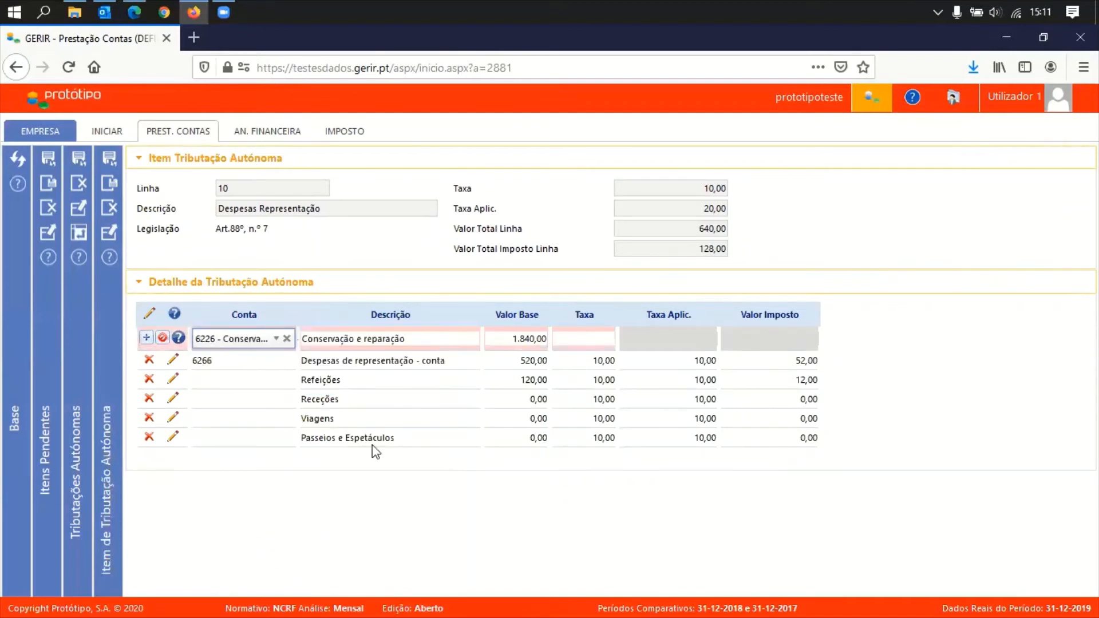
{"action": "key", "text": "Tab"}
{"action": "key", "text": "Tab"}
{"action": "key", "text": "Tab"}
{"action": "type", "text": "10"}
{"action": "left_click", "coordinate": [147, 339]}
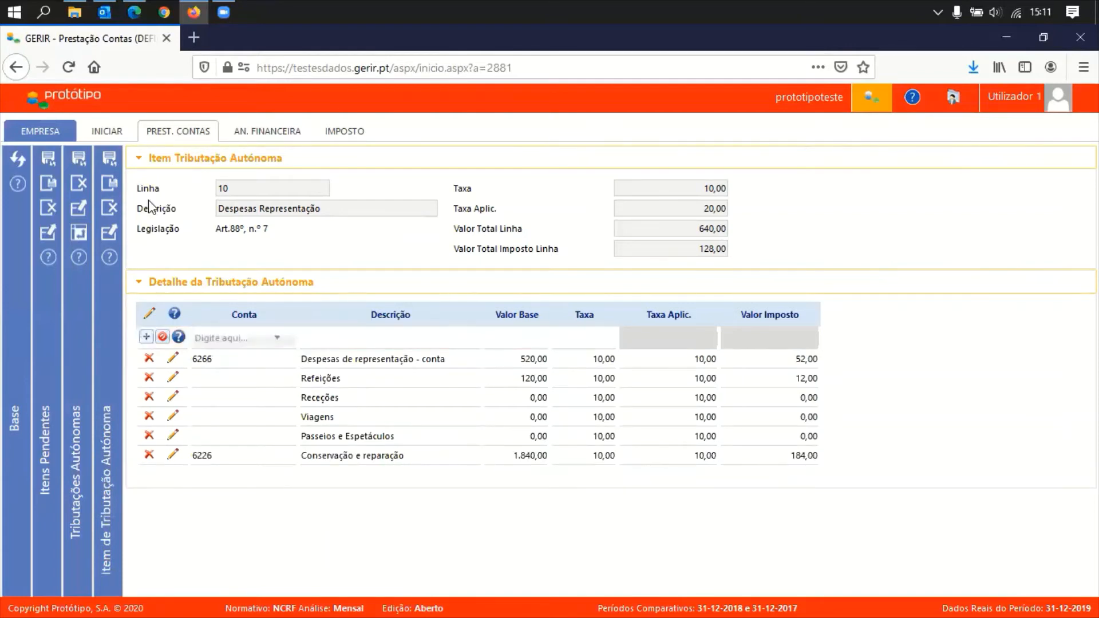
{"action": "left_click", "coordinate": [111, 185]}
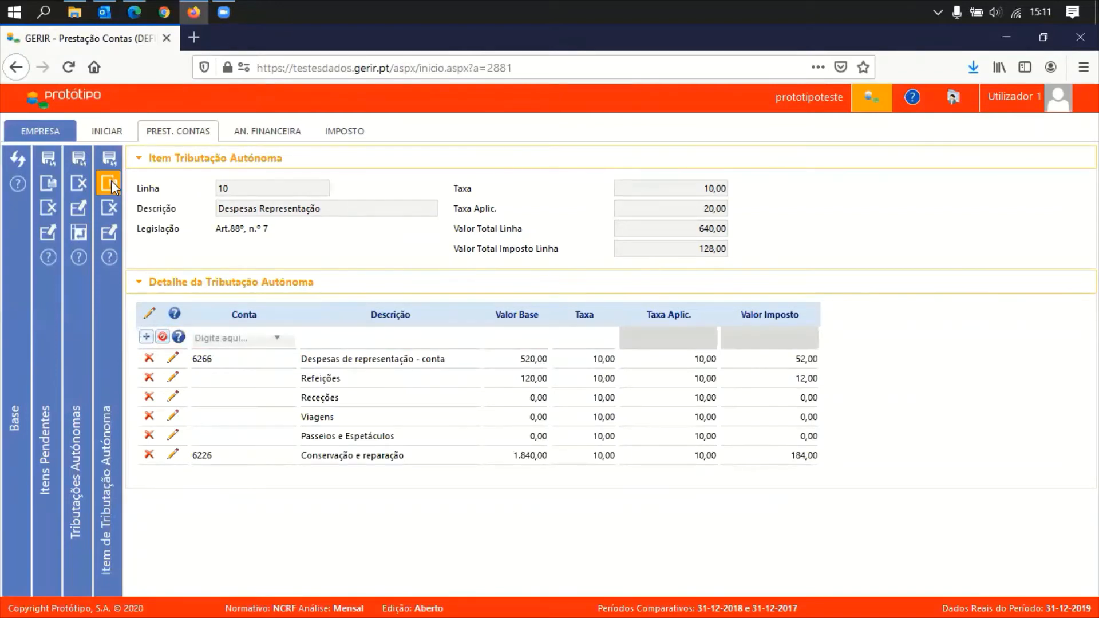
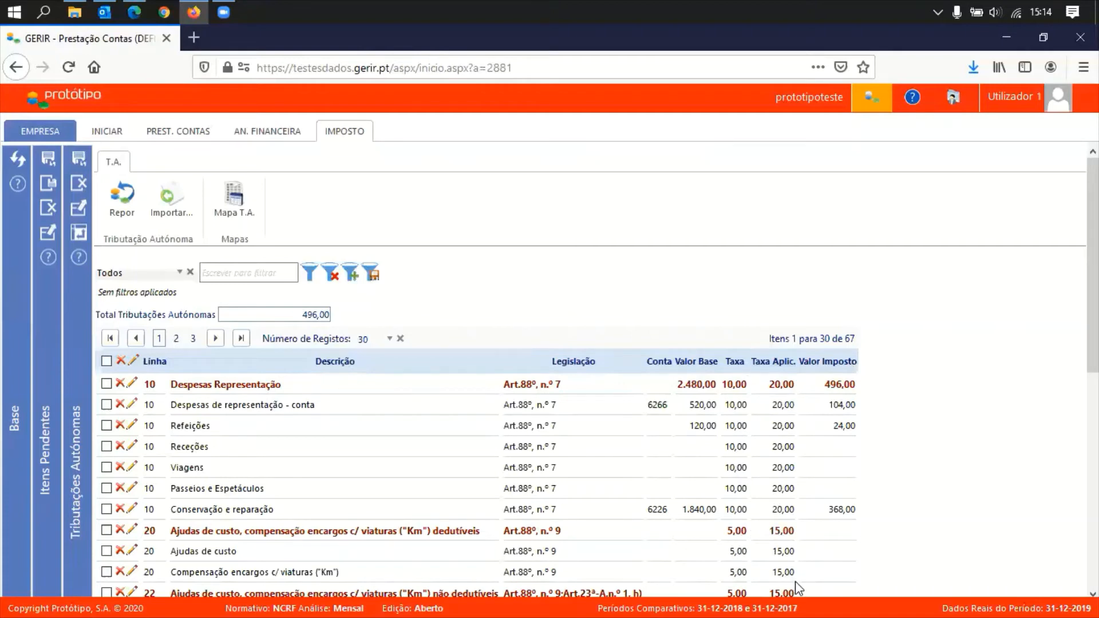
Glance at the Matéria Coletável table, then return to Tributações Autónomas
{"action": "left_click", "coordinate": [348, 134]}
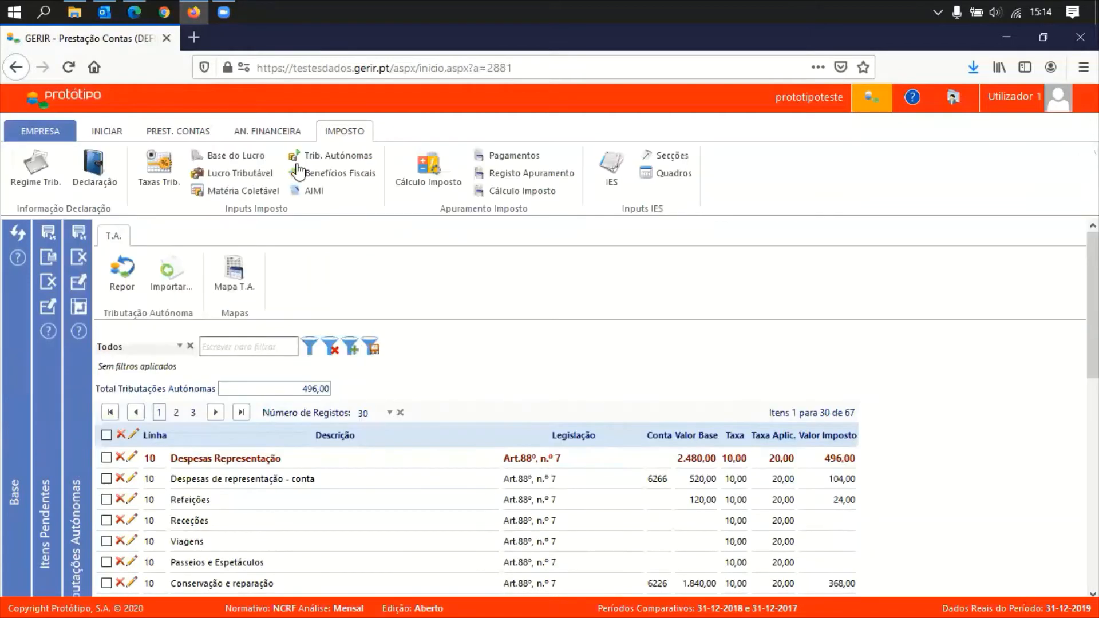
{"action": "left_click", "coordinate": [249, 195]}
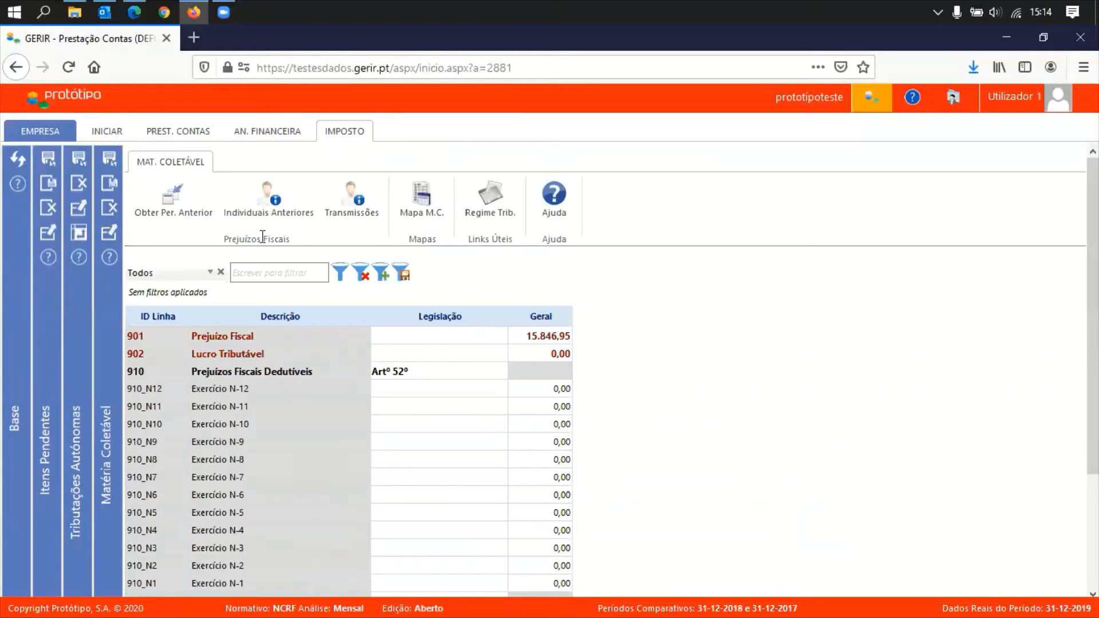
{"action": "left_click", "coordinate": [111, 210]}
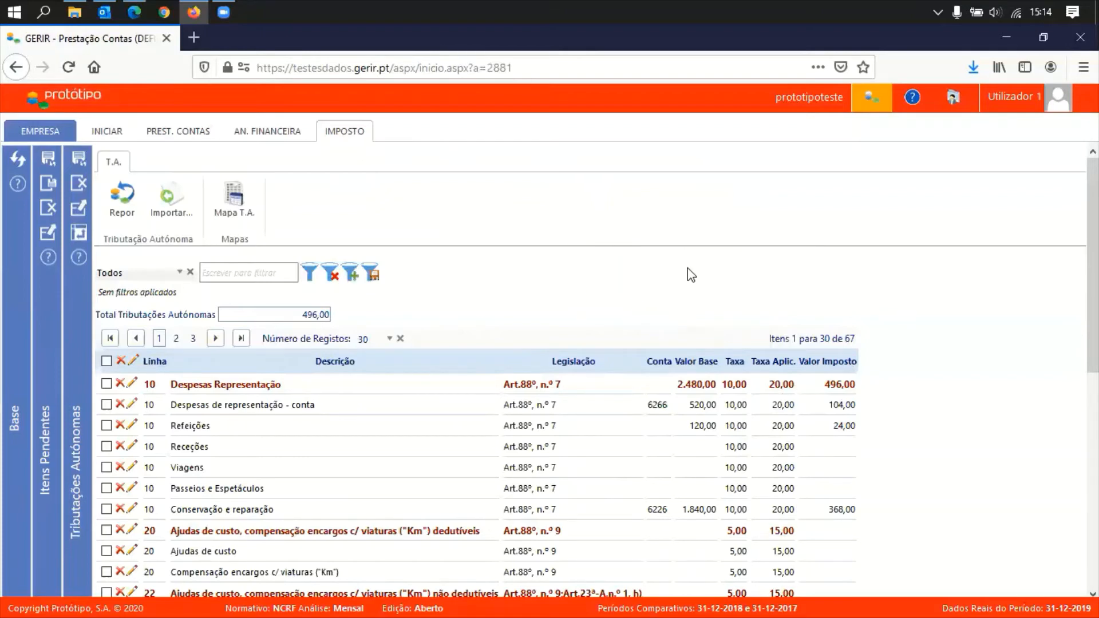
Review the autonomous taxation correspondences in the import window, collapse the existing list, and close it
{"action": "scroll", "coordinate": [902, 487], "scroll_direction": "down", "scroll_amount": 2}
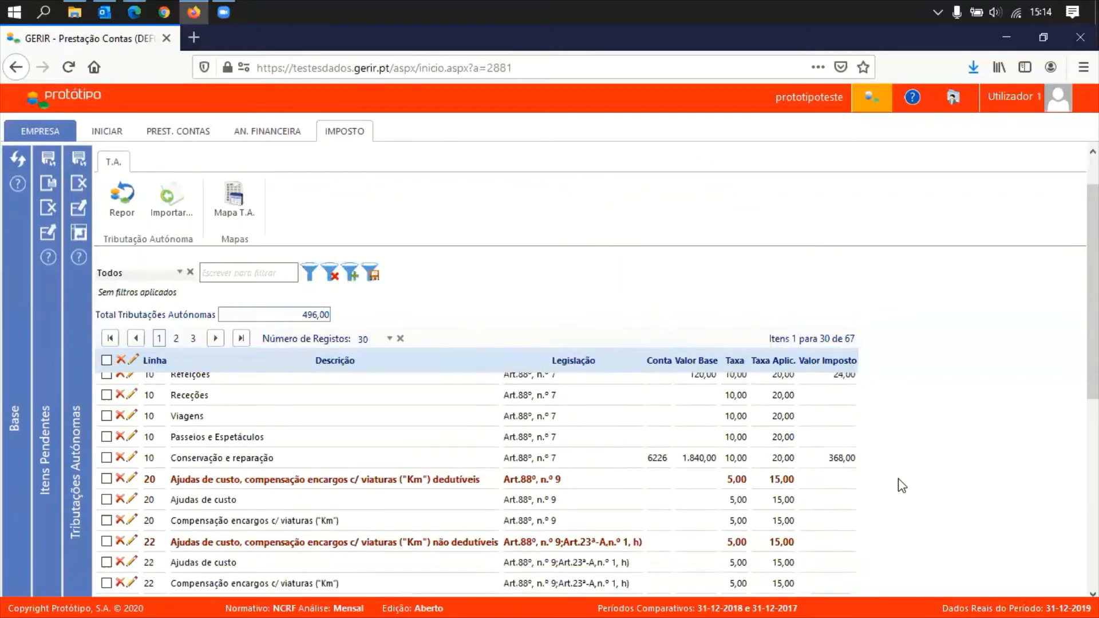
{"action": "scroll", "coordinate": [902, 486], "scroll_direction": "down", "scroll_amount": 10}
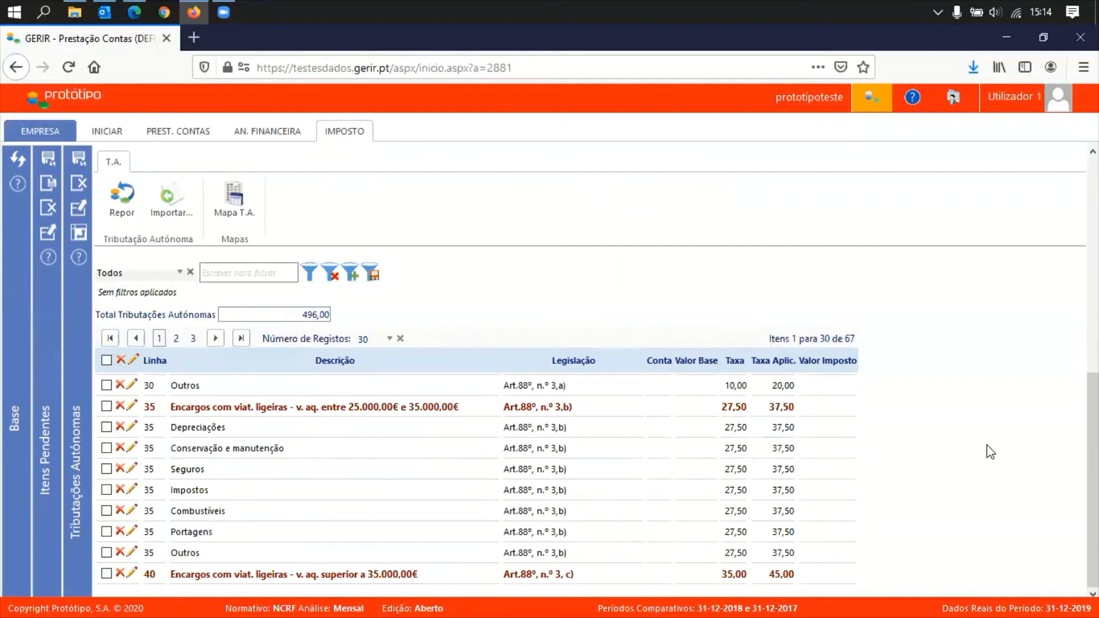
{"action": "scroll", "coordinate": [989, 451], "scroll_direction": "up", "scroll_amount": 10}
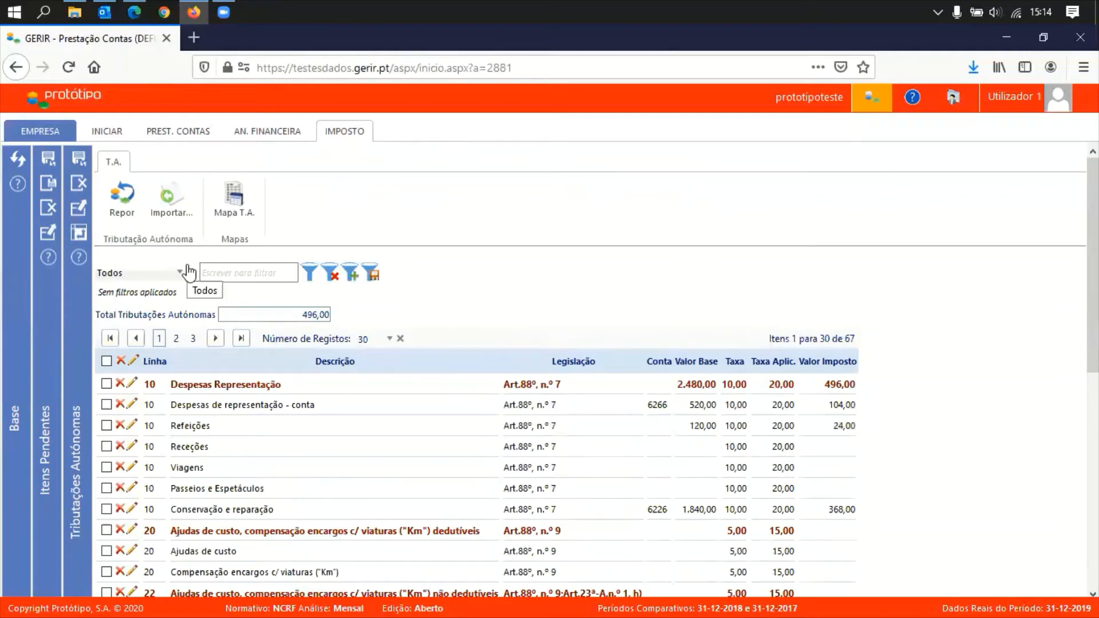
{"action": "left_click", "coordinate": [167, 201]}
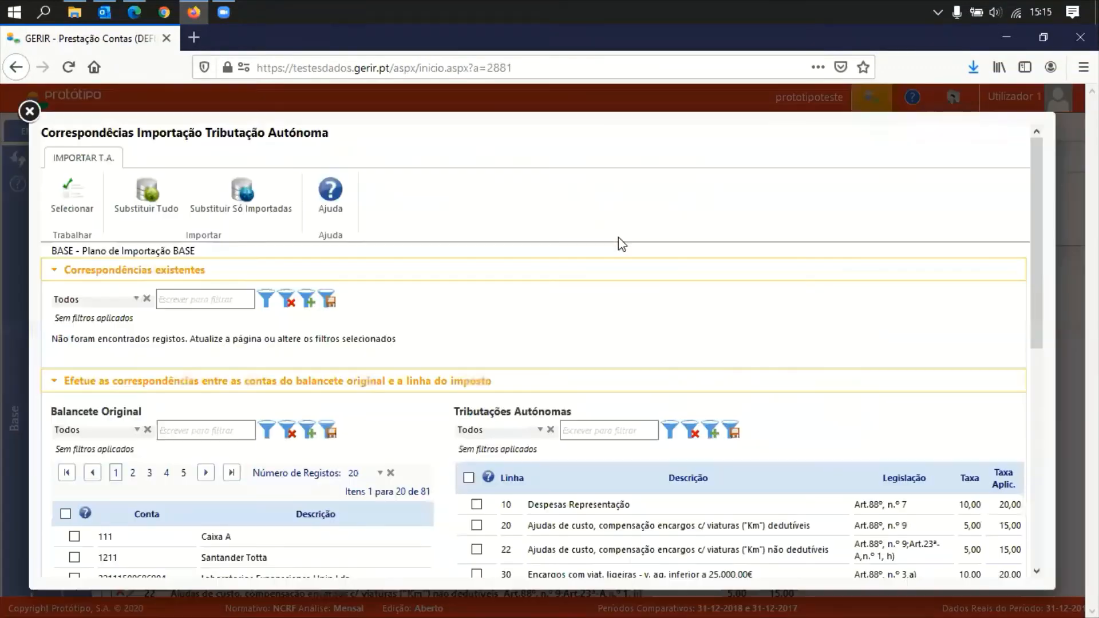
{"action": "left_click", "coordinate": [522, 276]}
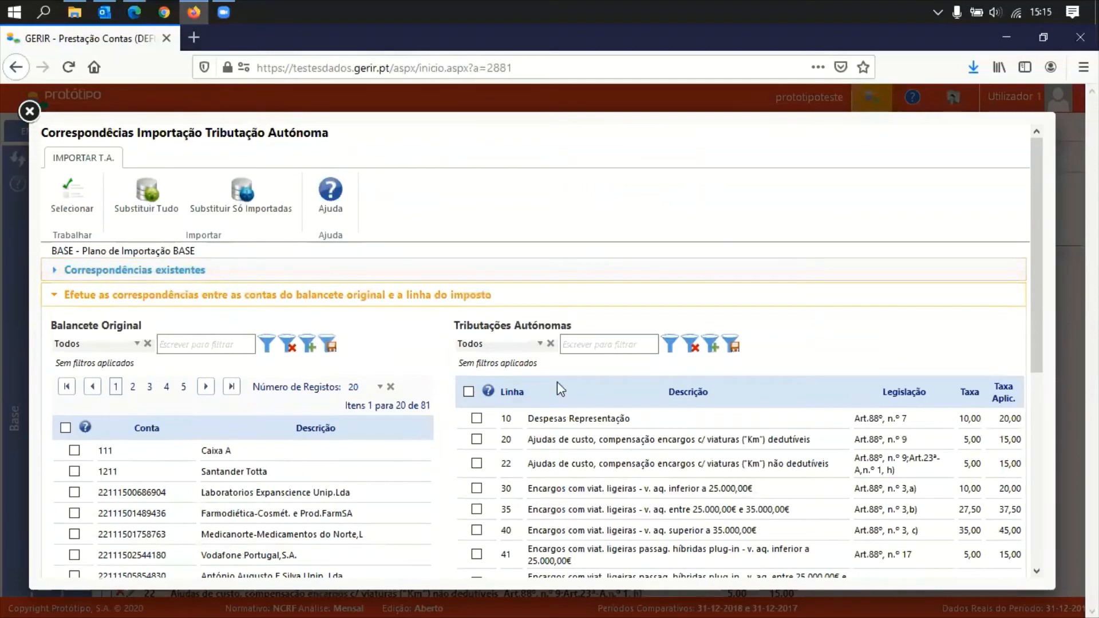
{"action": "scroll", "coordinate": [468, 420], "scroll_direction": "down", "scroll_amount": 5}
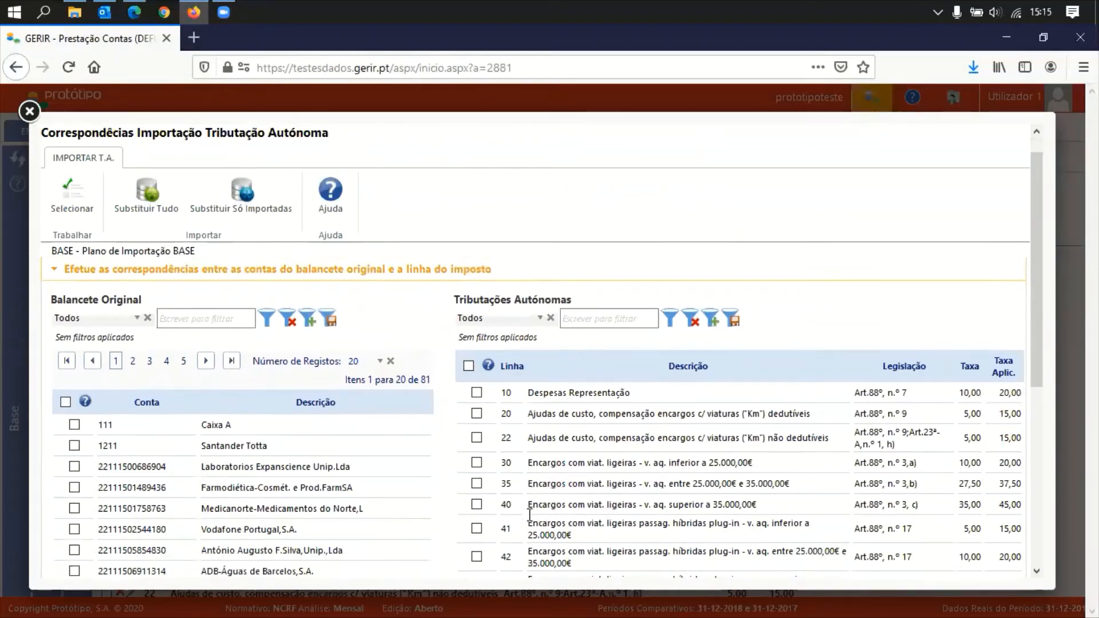
{"action": "left_click", "coordinate": [38, 109]}
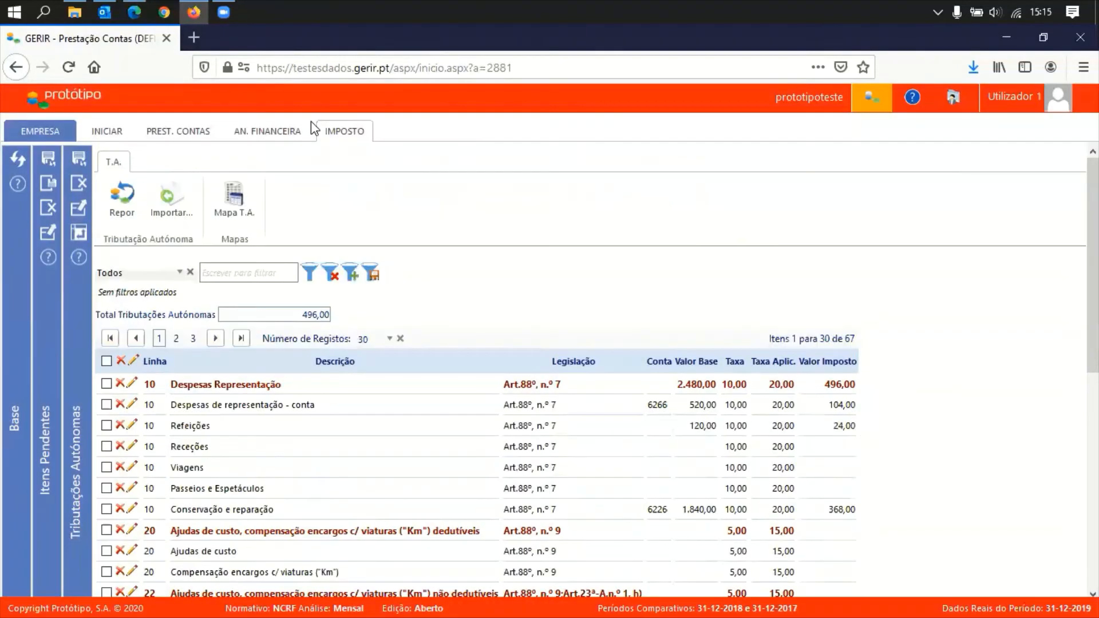
View the autonomous taxation report, close the T.A. panel, and open Matéria Coletável from Itens Pendentes
{"action": "left_click", "coordinate": [239, 217]}
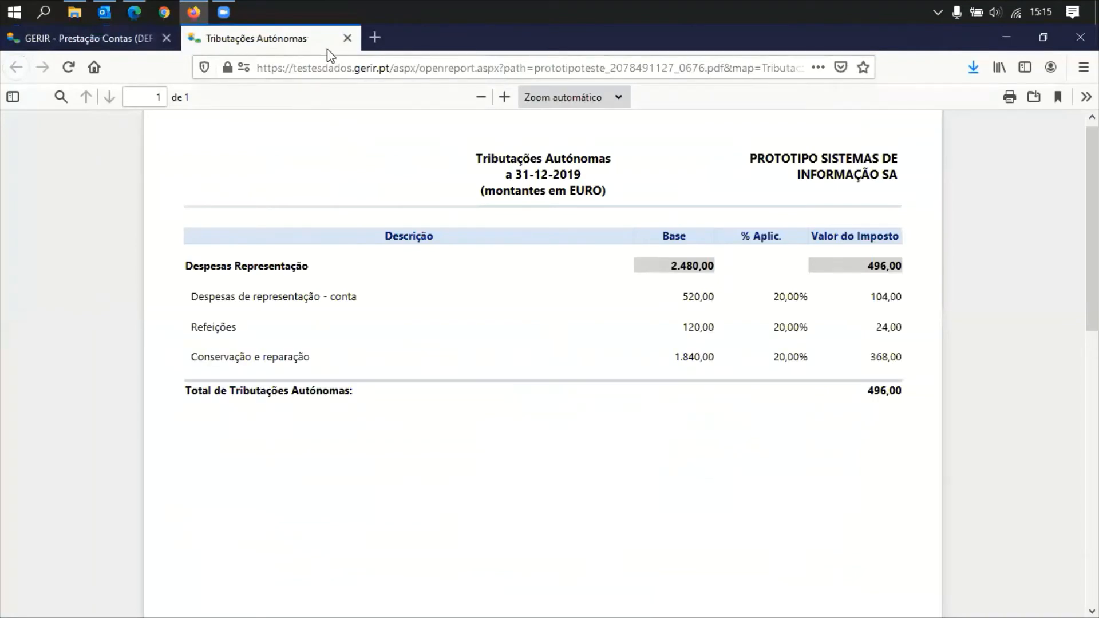
{"action": "left_click", "coordinate": [349, 39]}
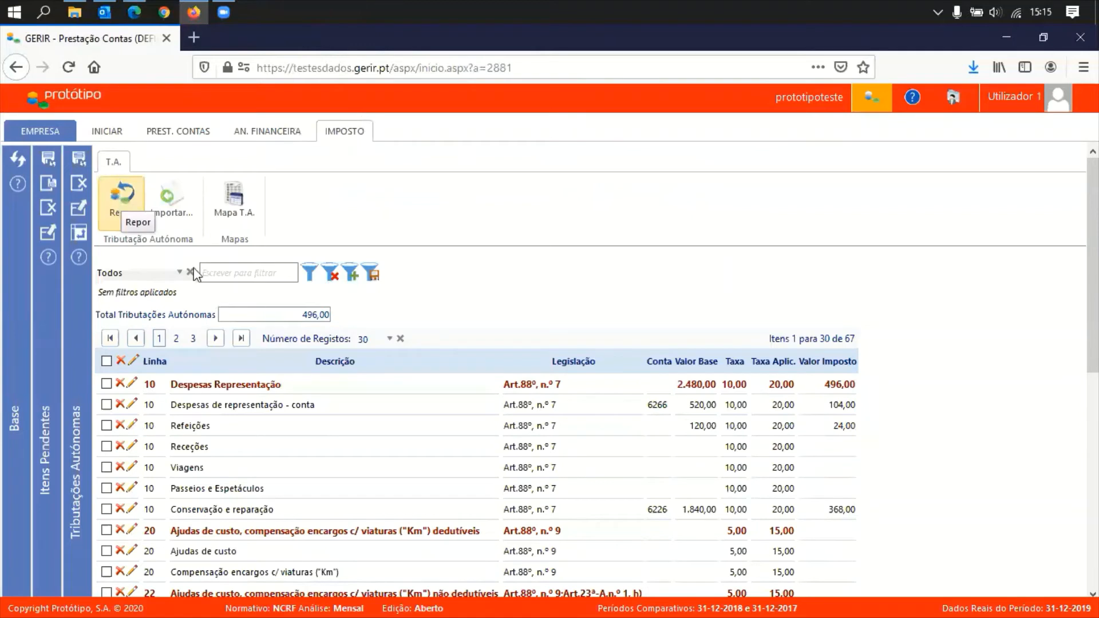
{"action": "left_click", "coordinate": [79, 186]}
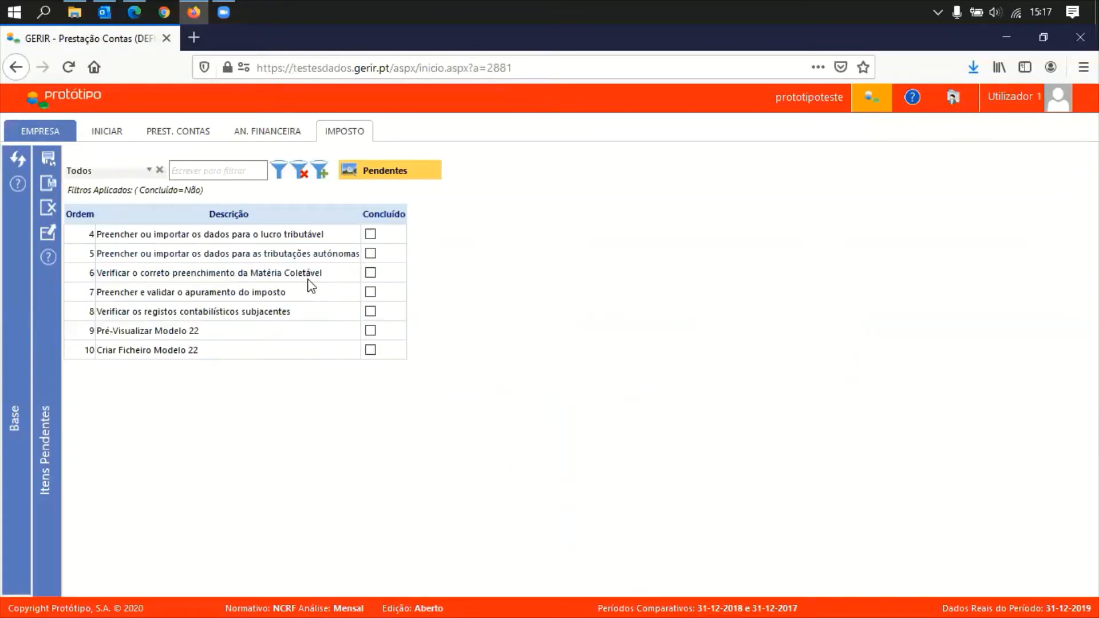
{"action": "left_click", "coordinate": [218, 274]}
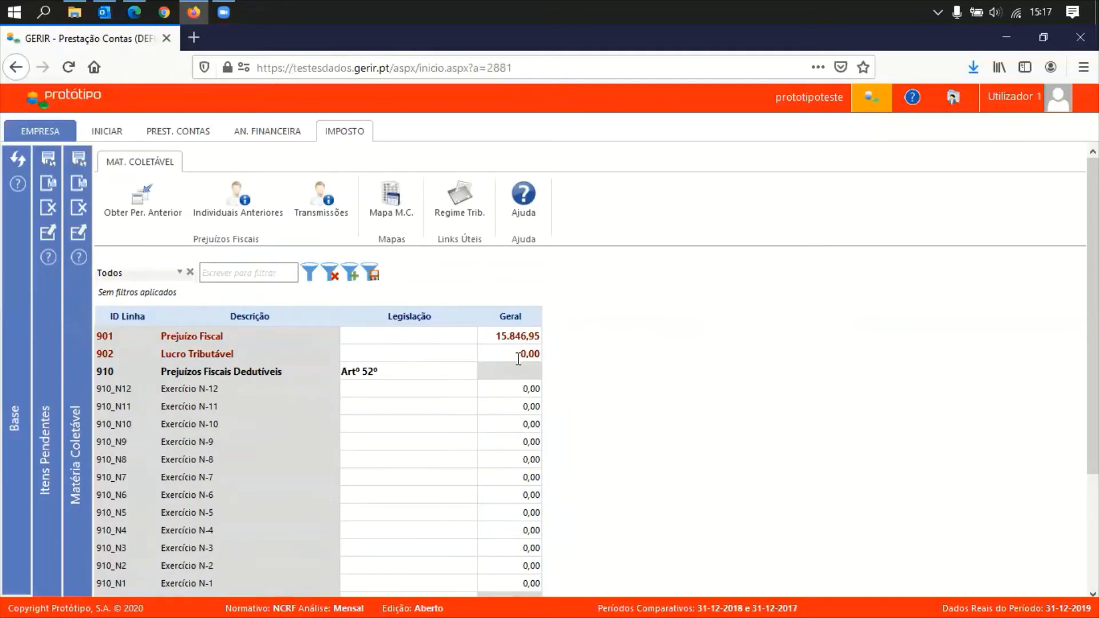
{"action": "left_click", "coordinate": [360, 141]}
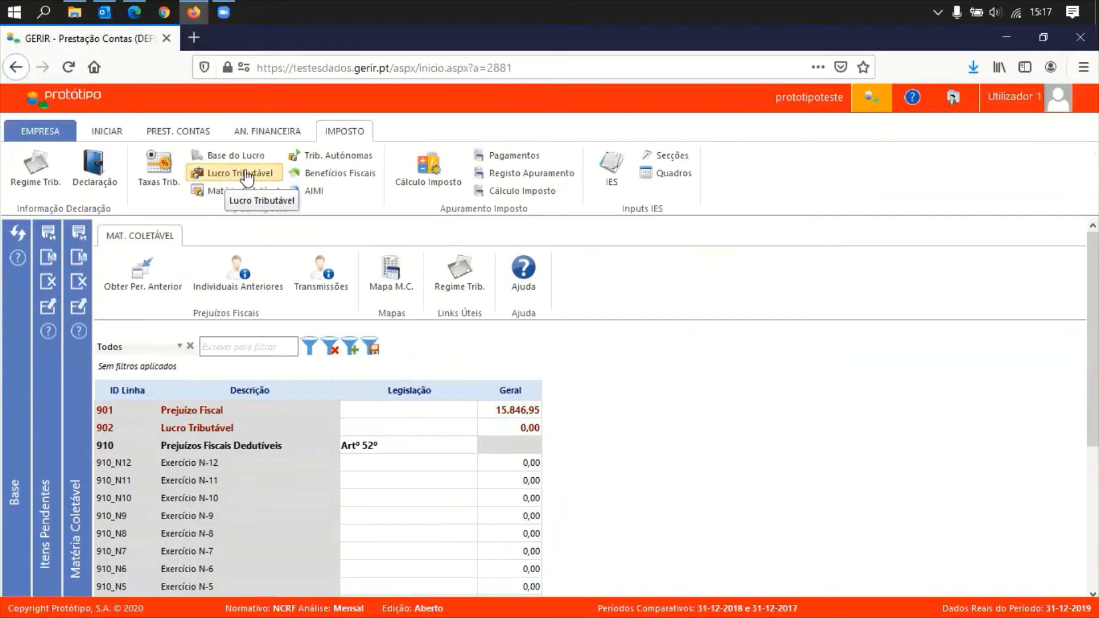
In the trial balance filtered to 71*, give account 712 a 52.000,00 credit balance
{"action": "left_click", "coordinate": [158, 133]}
{"action": "left_click", "coordinate": [28, 169]}
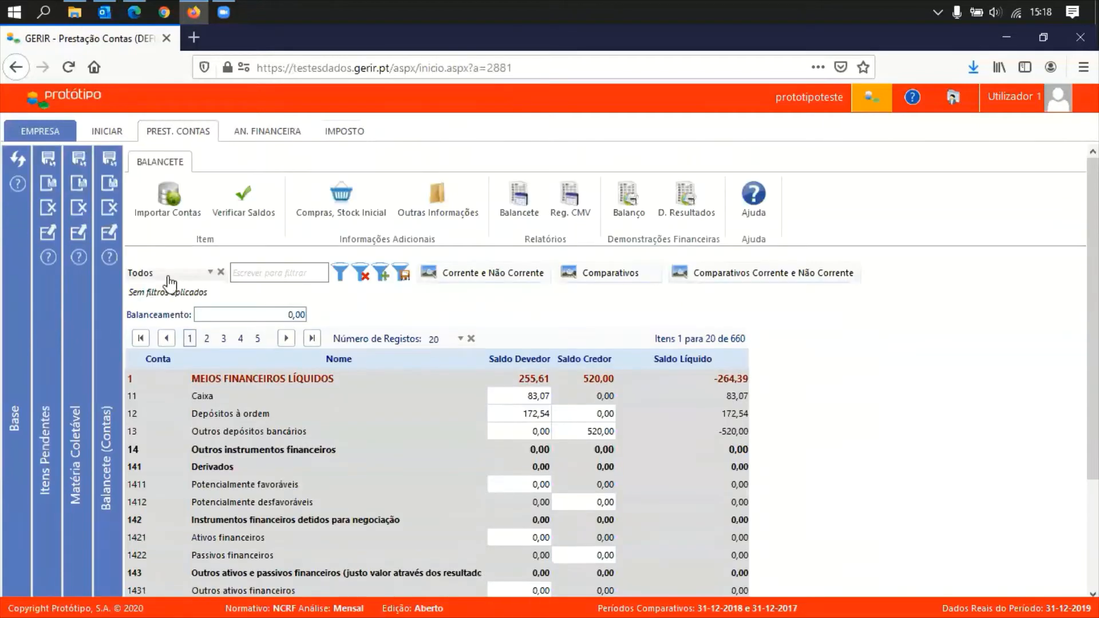
{"action": "left_click", "coordinate": [170, 274]}
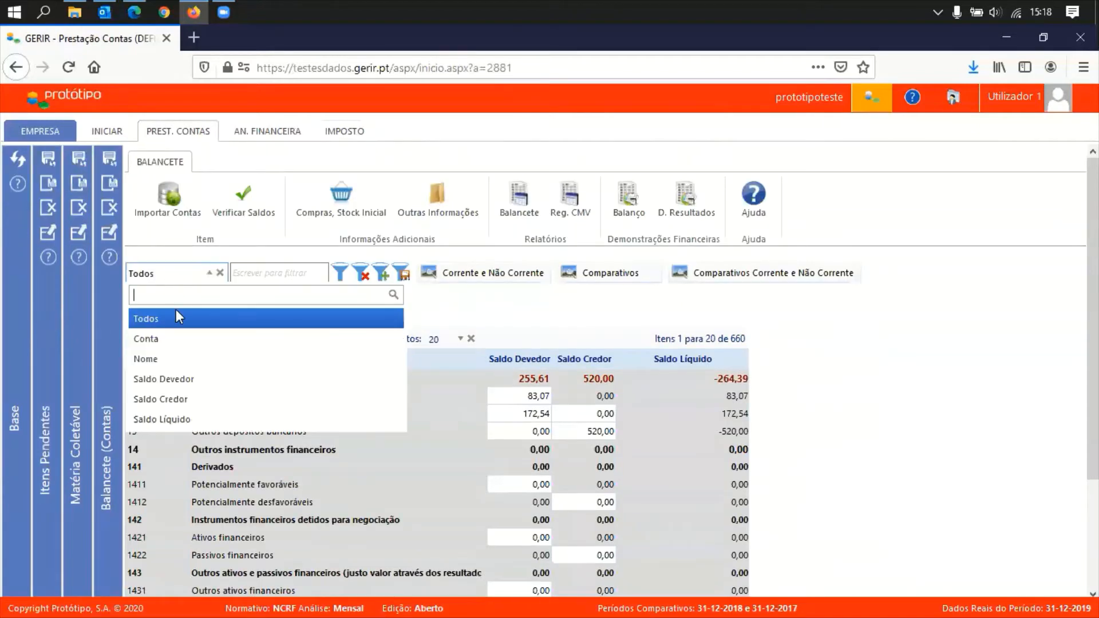
{"action": "left_click", "coordinate": [155, 339]}
{"action": "left_click", "coordinate": [258, 270]}
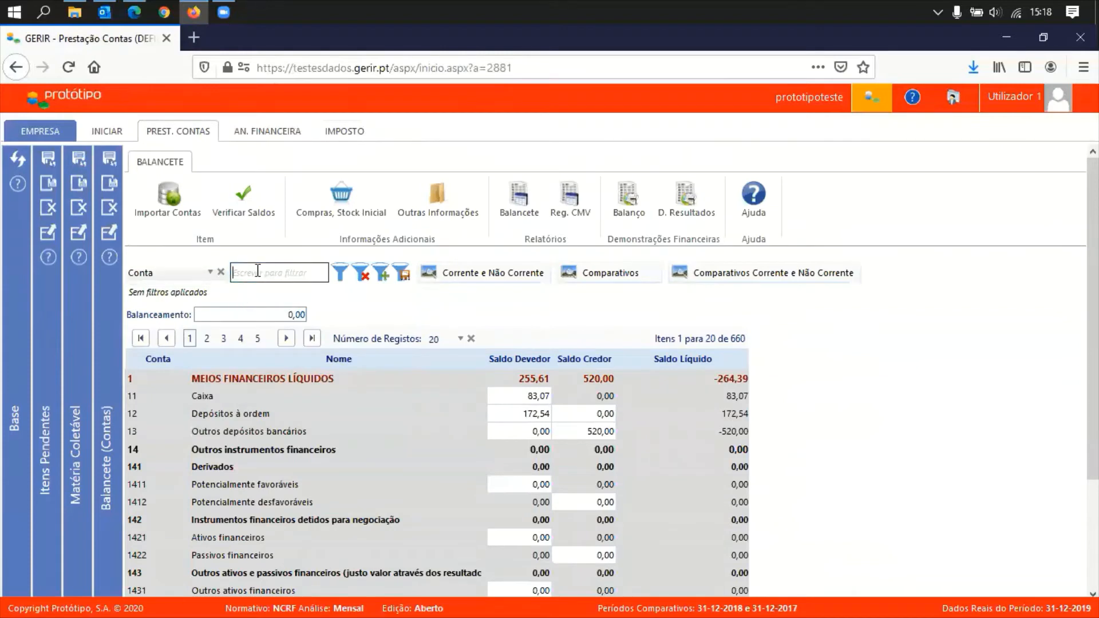
{"action": "type", "text": "71*"}
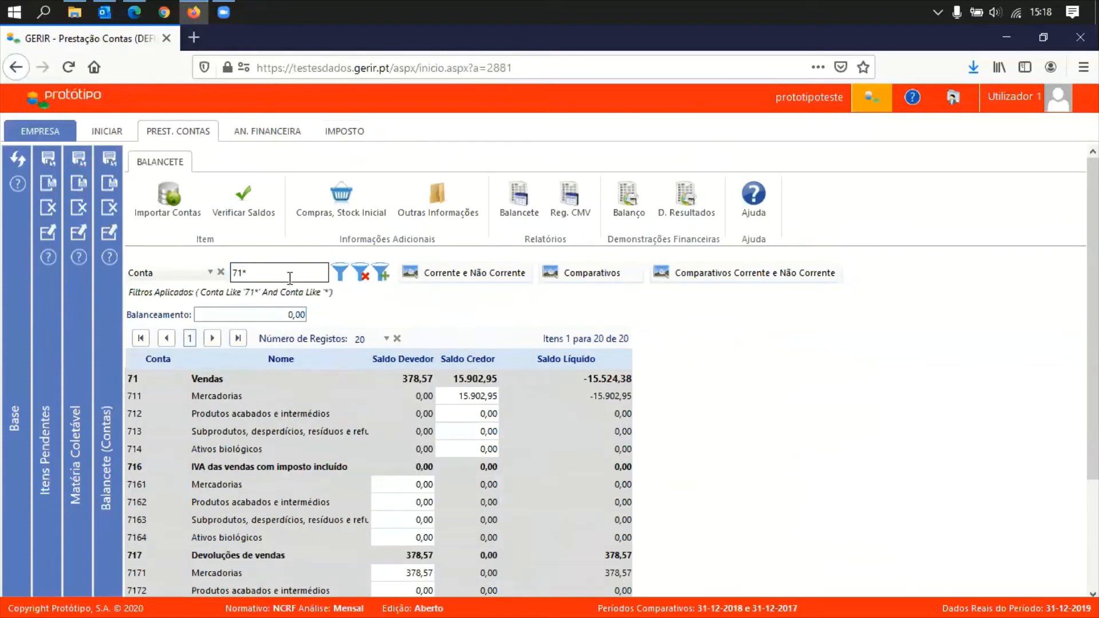
{"action": "left_click", "coordinate": [467, 413]}
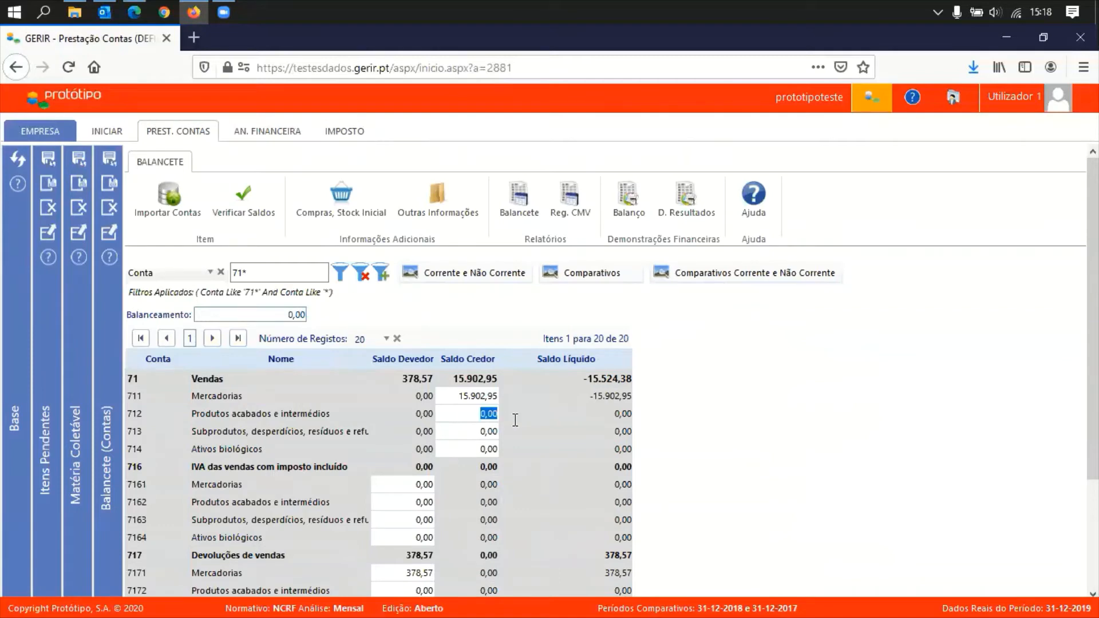
{"action": "type", "text": "52.000"}
{"action": "key", "text": "Tab"}
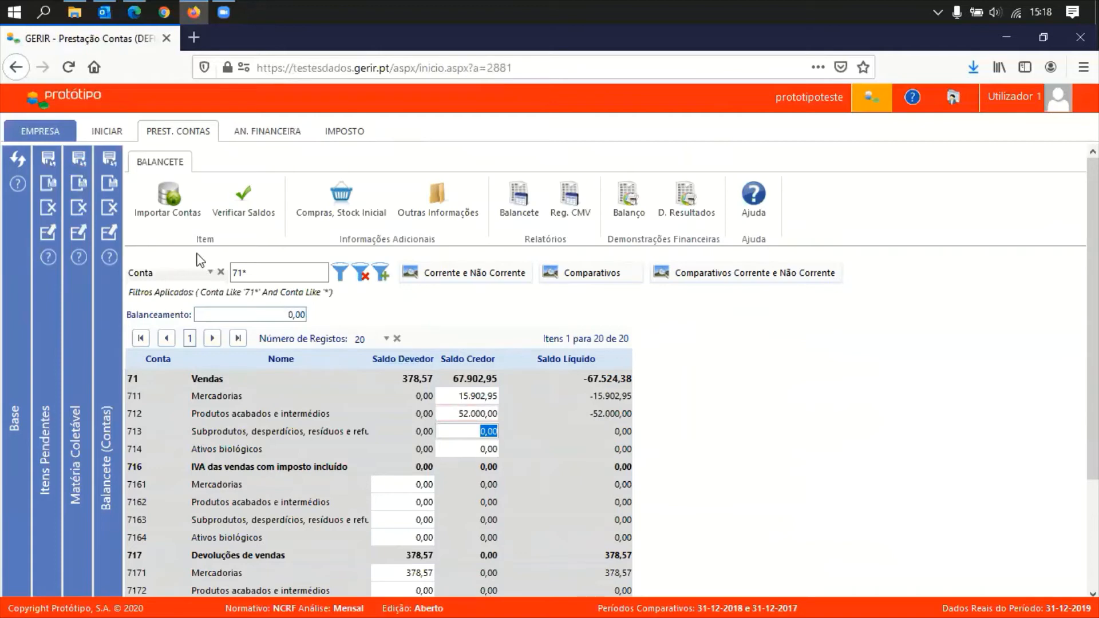
Filter accounts to 21*, give account 2111 a 52.000,00 debit balance, and close the Balancete
{"action": "left_click", "coordinate": [239, 273]}
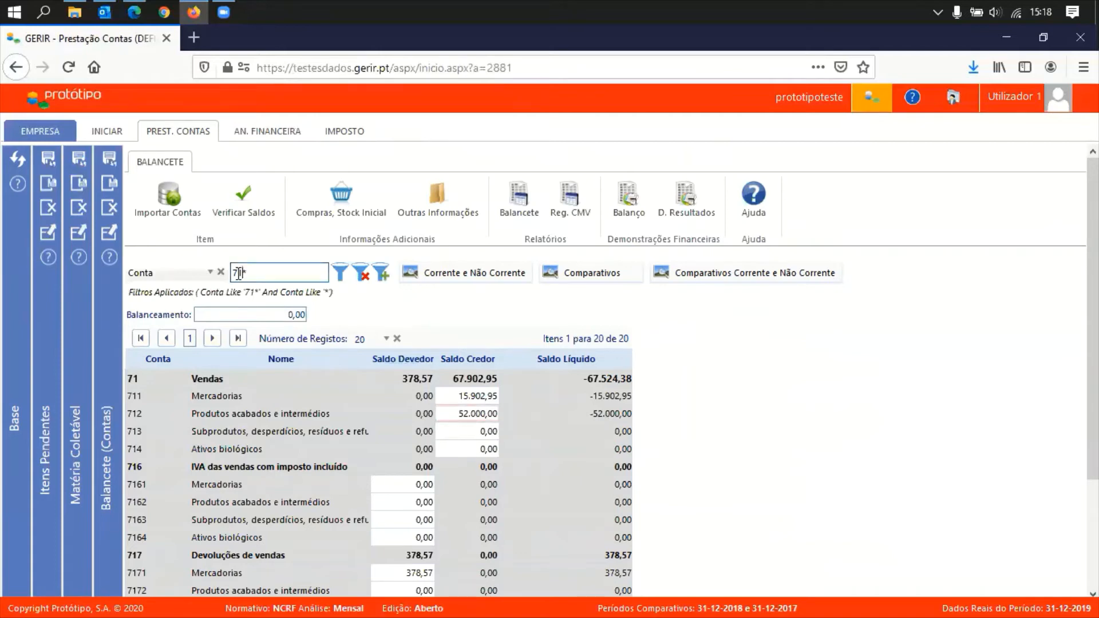
{"action": "double_click", "coordinate": [239, 273]}
{"action": "type", "text": "21"}
{"action": "key", "text": "Return"}
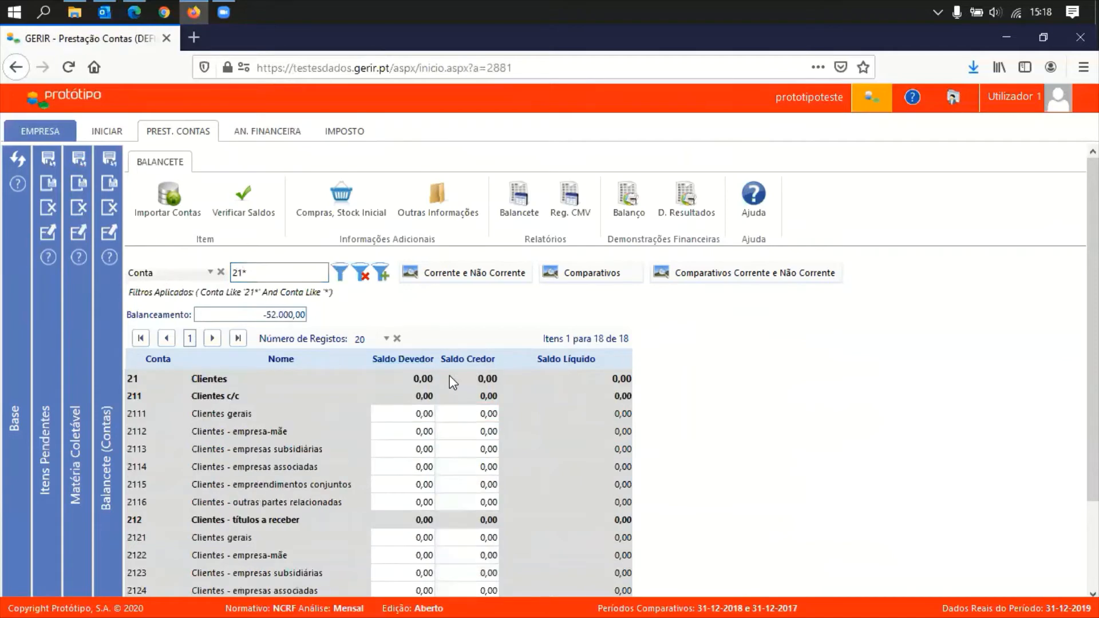
{"action": "left_click", "coordinate": [414, 412]}
{"action": "right_click", "coordinate": [444, 423]}
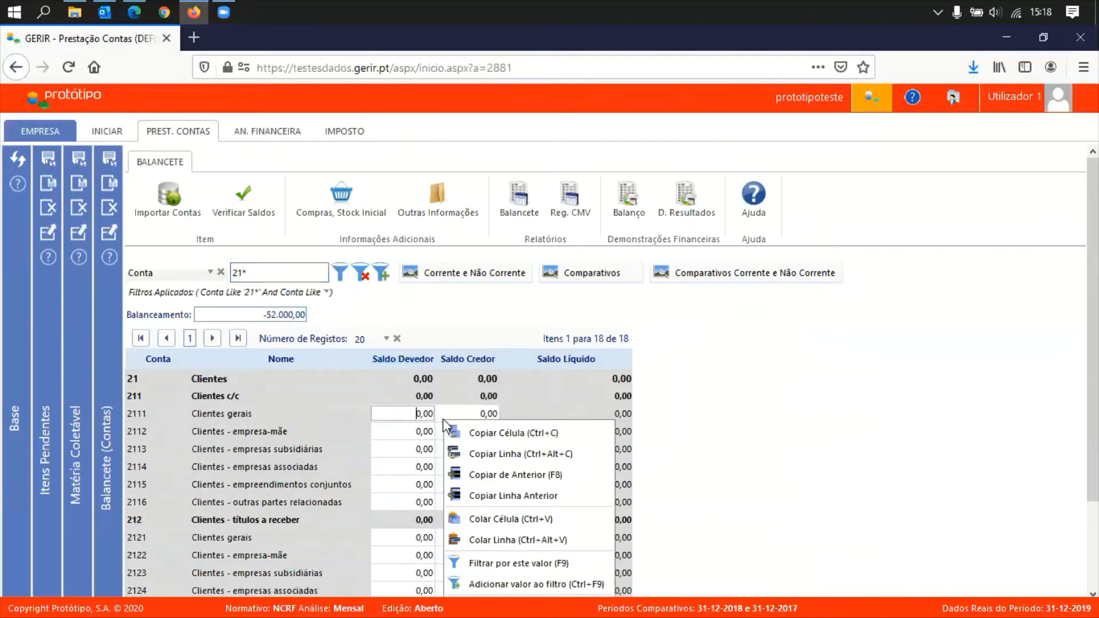
{"action": "left_click_drag", "start_coordinate": [400, 416], "coordinate": [443, 424]}
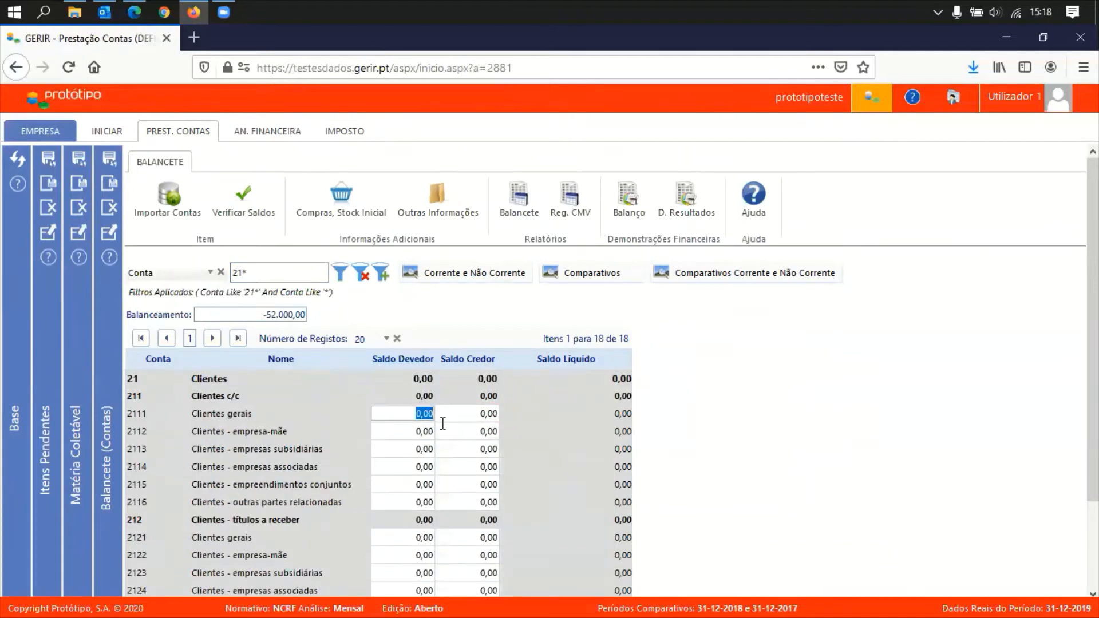
{"action": "type", "text": "52000"}
{"action": "key", "text": "Tab"}
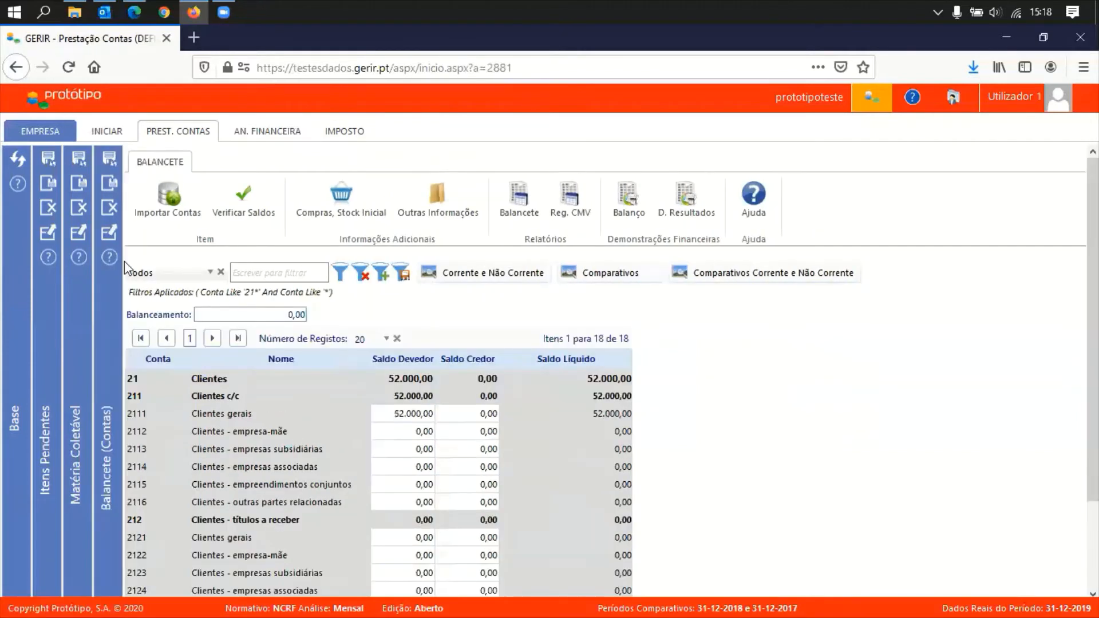
{"action": "left_click", "coordinate": [109, 209]}
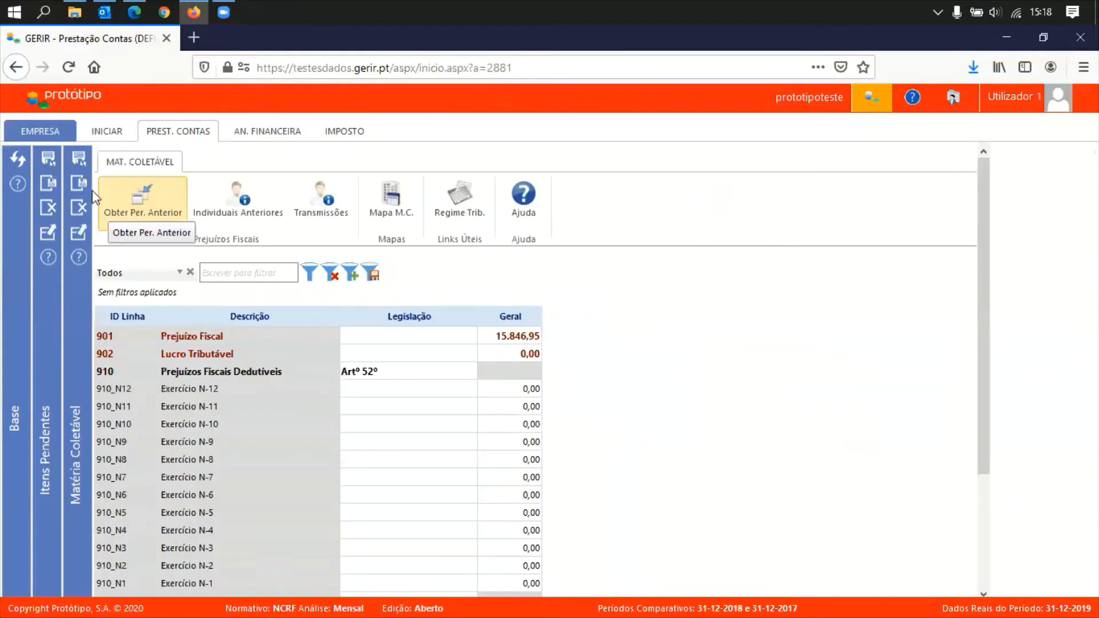
Recalculate the taxable income to 36.153,05, then open and close the Lucro Tributável sheet
{"action": "left_click", "coordinate": [79, 161]}
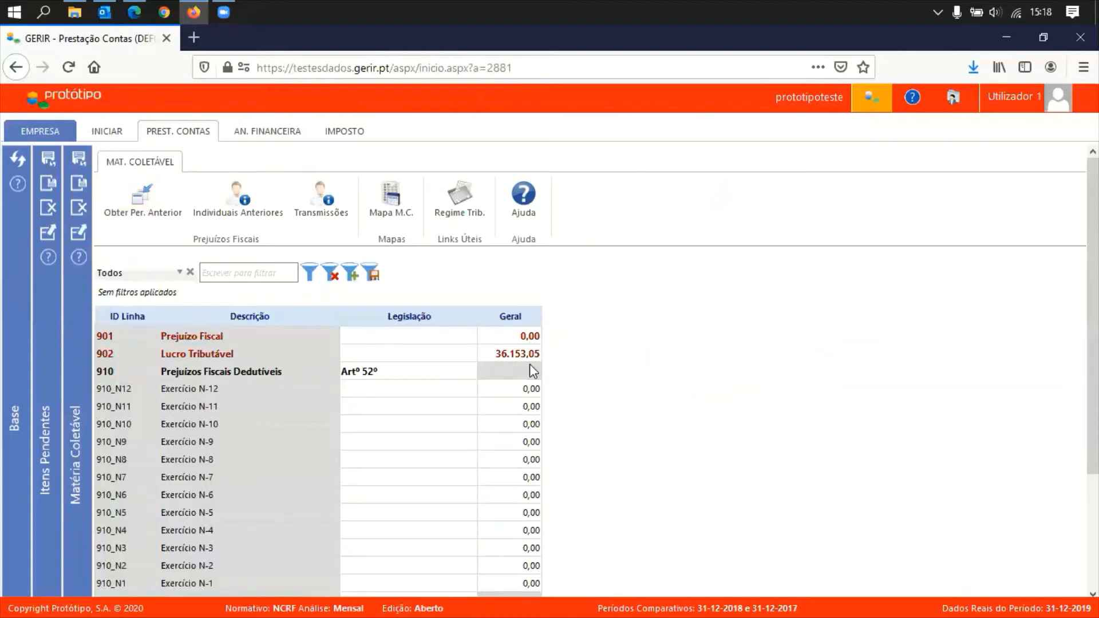
{"action": "left_click", "coordinate": [201, 137]}
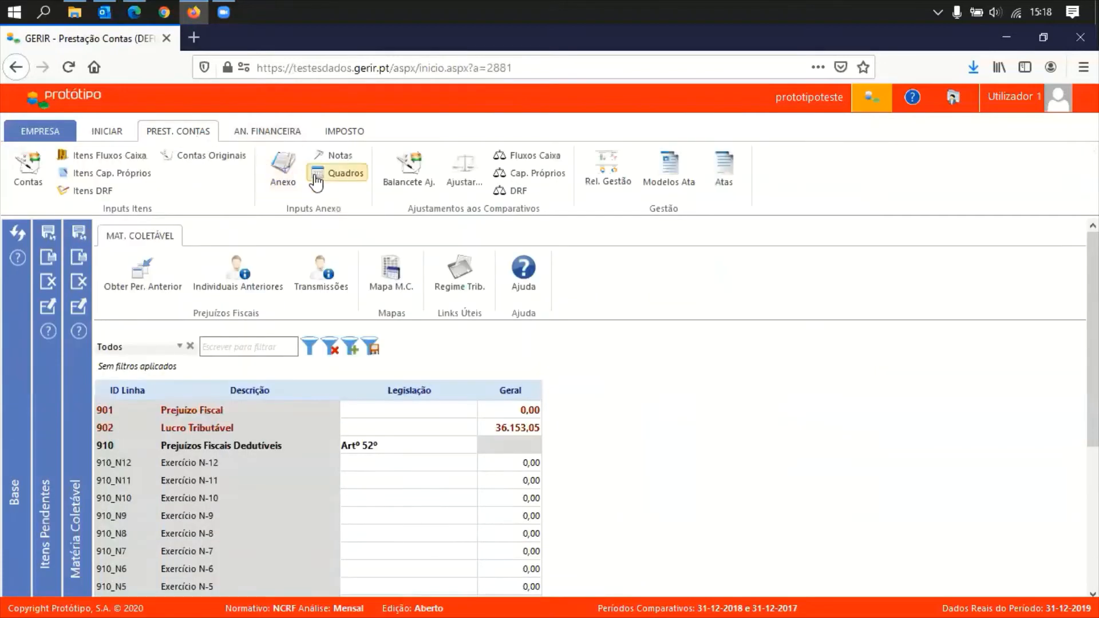
{"action": "left_click", "coordinate": [359, 132]}
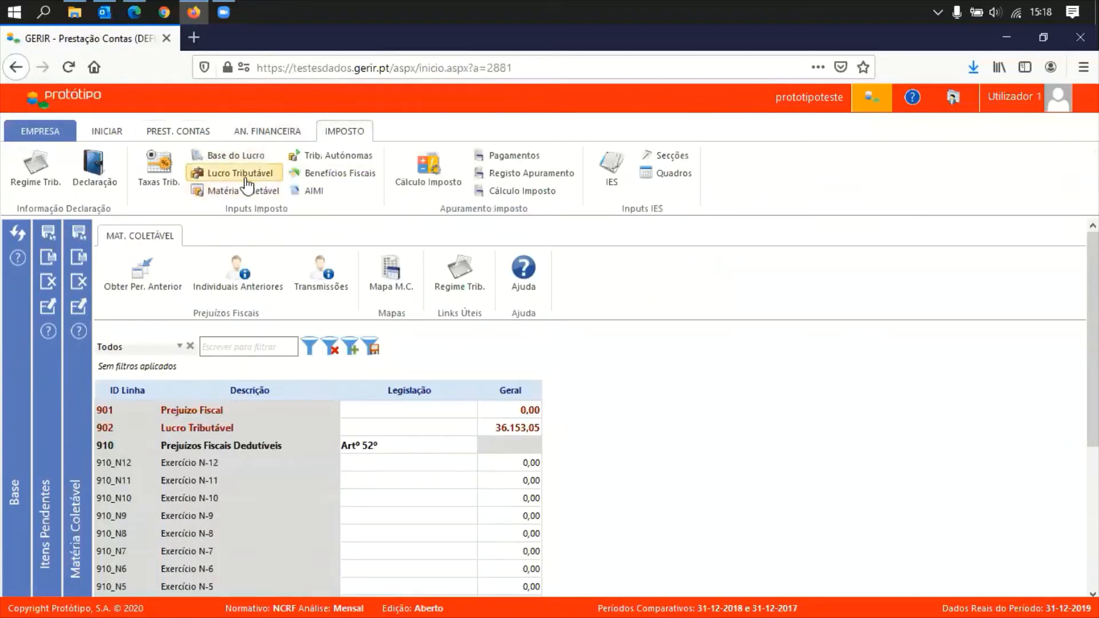
{"action": "left_click", "coordinate": [312, 191]}
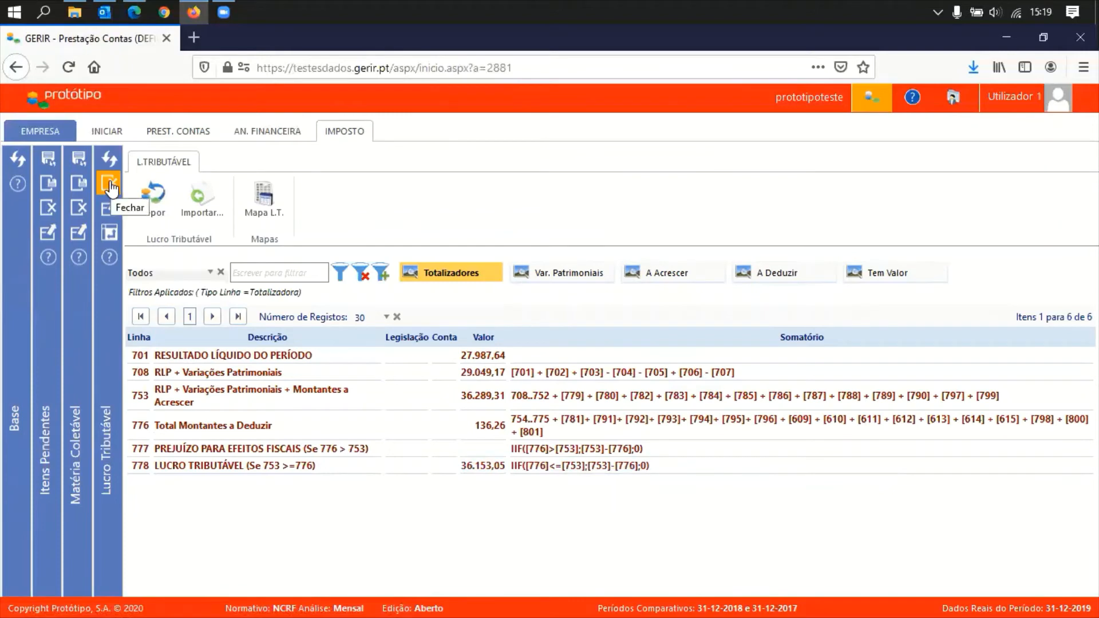
{"action": "left_click", "coordinate": [114, 197]}
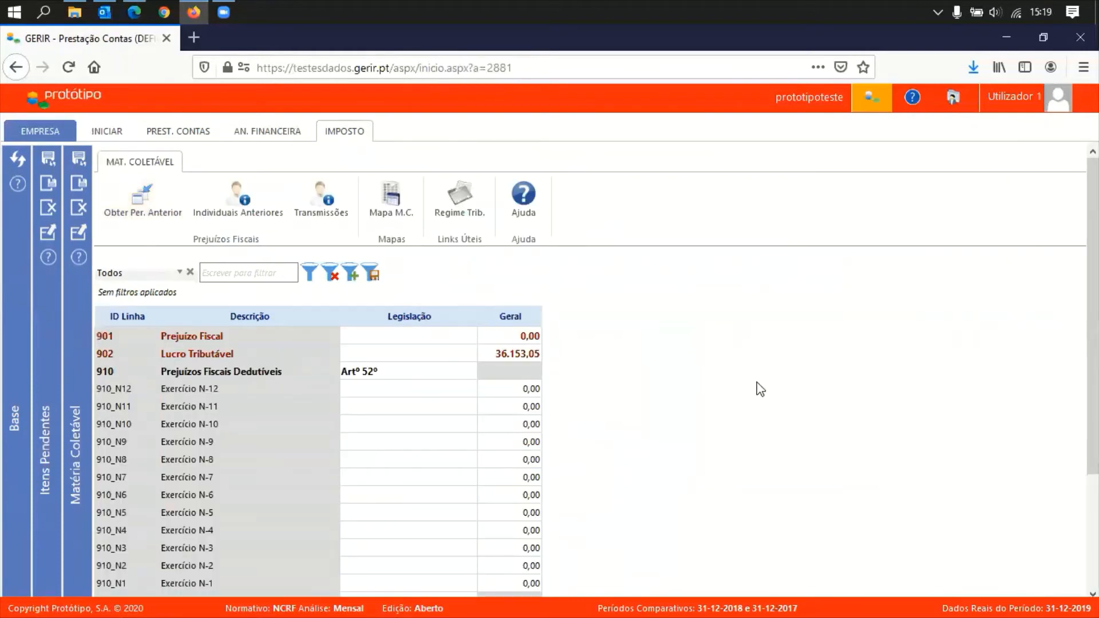
Inspect the 910_N9 and 910_N7 deductible-loss values without changing them, then close Matéria Coletável
{"action": "scroll", "coordinate": [556, 432], "scroll_direction": "down", "scroll_amount": 1}
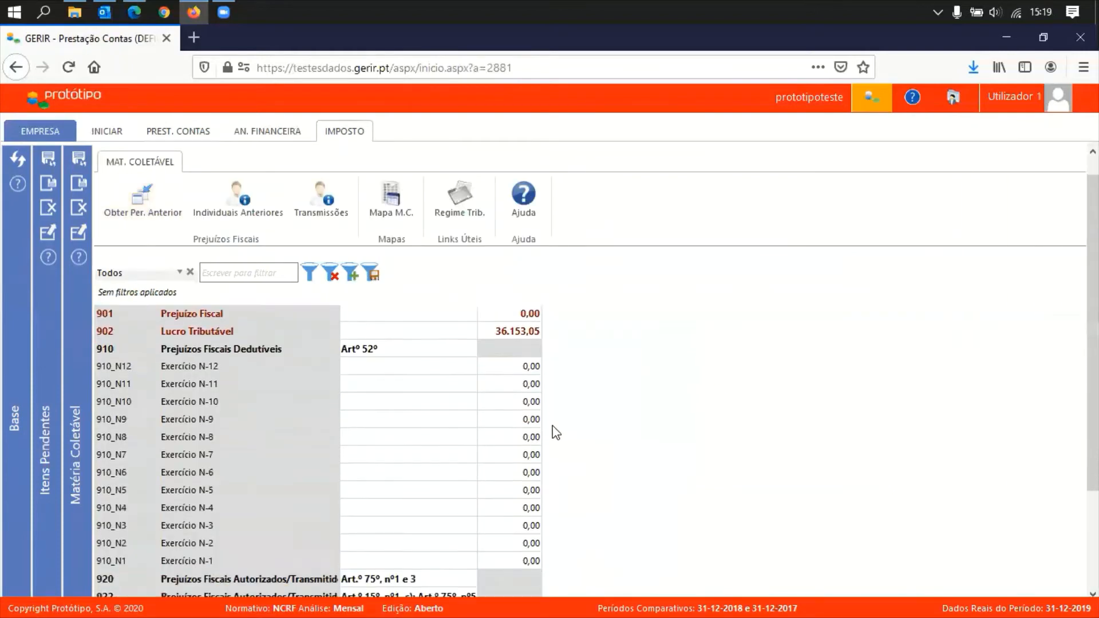
{"action": "scroll", "coordinate": [556, 433], "scroll_direction": "down", "scroll_amount": 2}
{"action": "scroll", "coordinate": [555, 432], "scroll_direction": "up", "scroll_amount": 2}
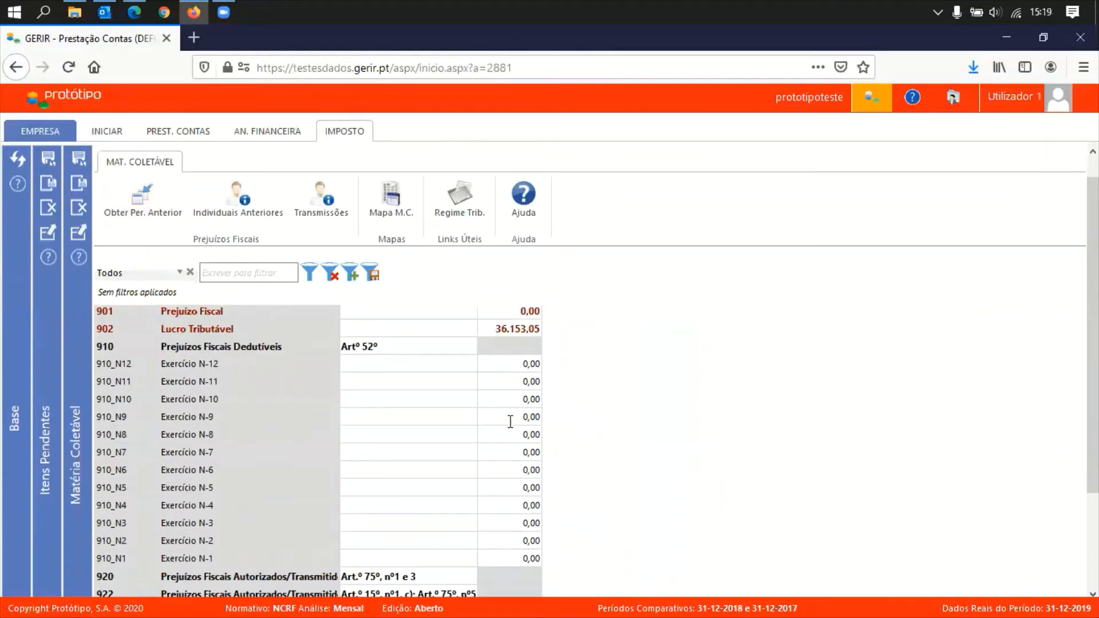
{"action": "left_click", "coordinate": [544, 420]}
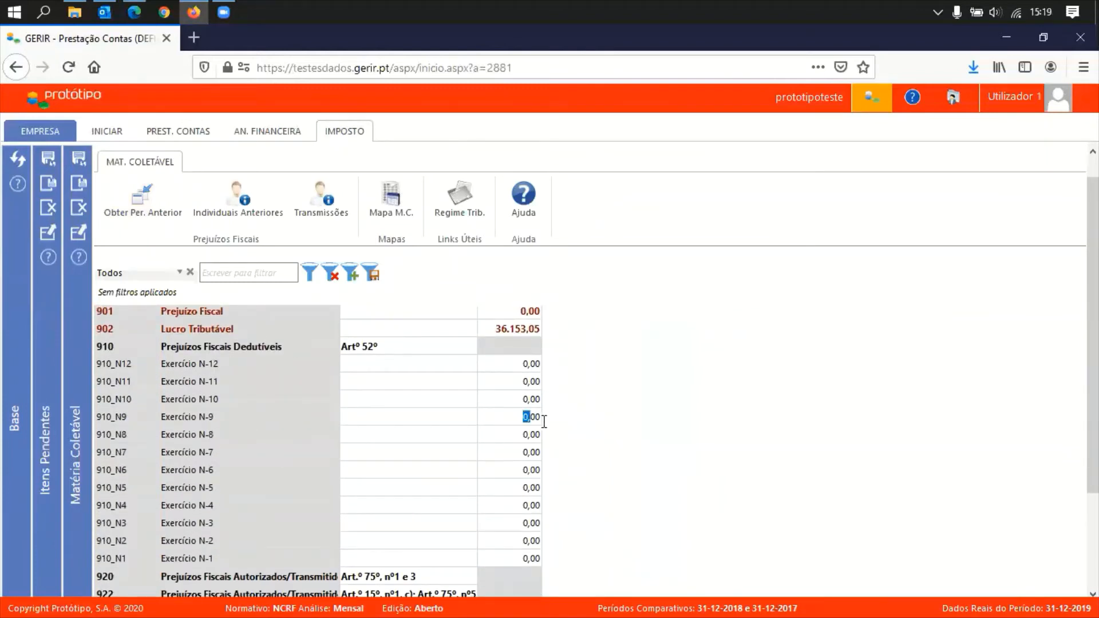
{"action": "left_click", "coordinate": [516, 452]}
{"action": "left_click", "coordinate": [581, 503]}
{"action": "scroll", "coordinate": [581, 502], "scroll_direction": "down", "scroll_amount": 2}
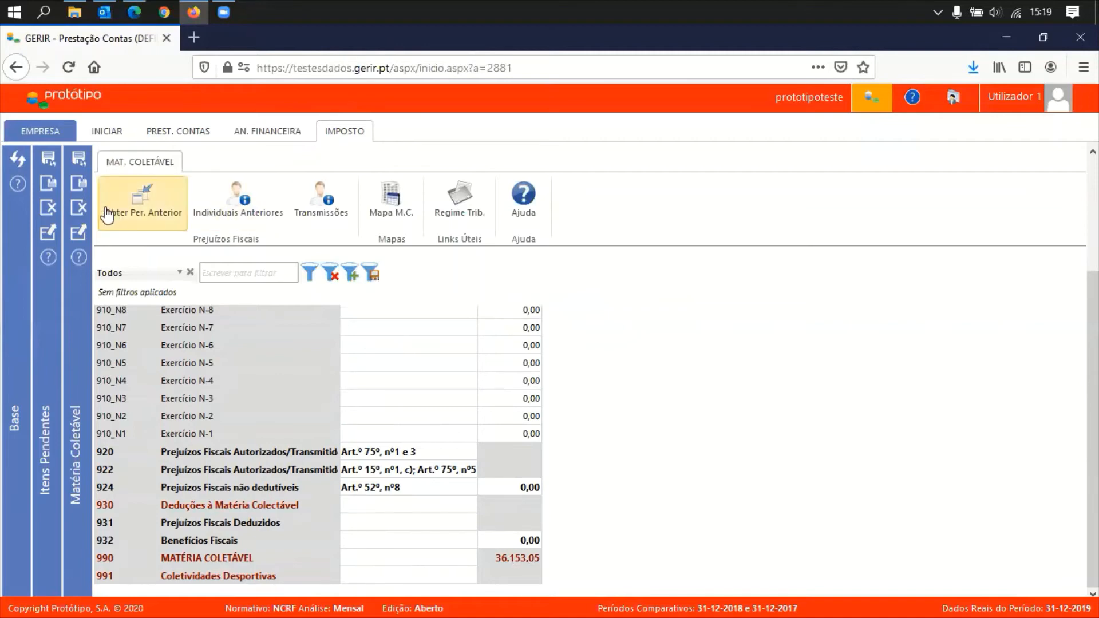
{"action": "left_click", "coordinate": [79, 210]}
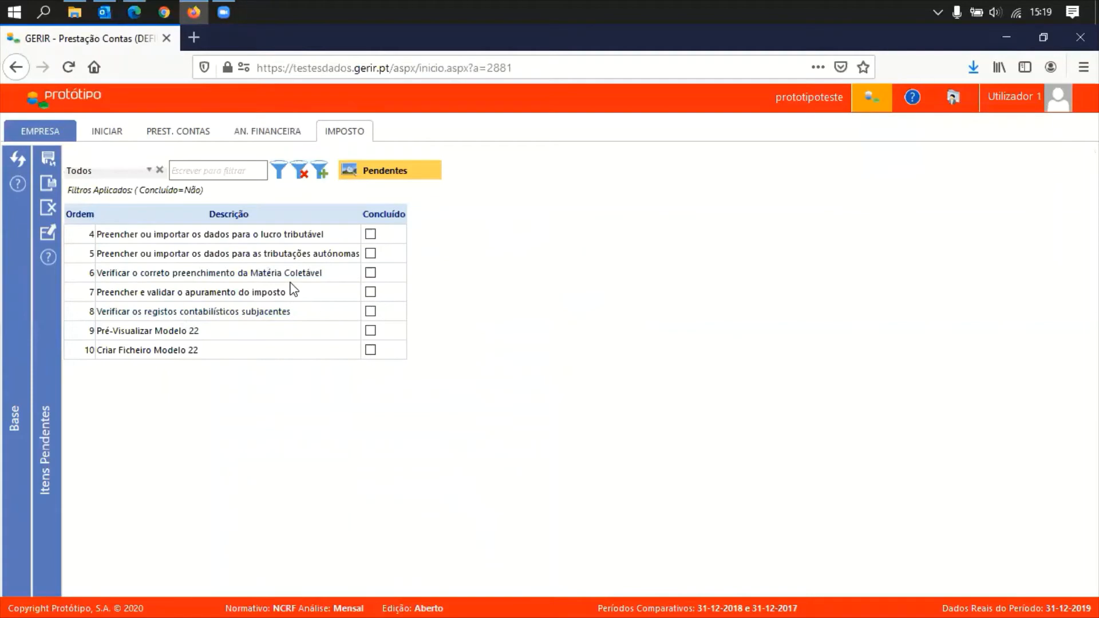
Check the empty Lucro Base sheet, close it, and close the Itens Pendentes list
{"action": "left_click", "coordinate": [332, 139]}
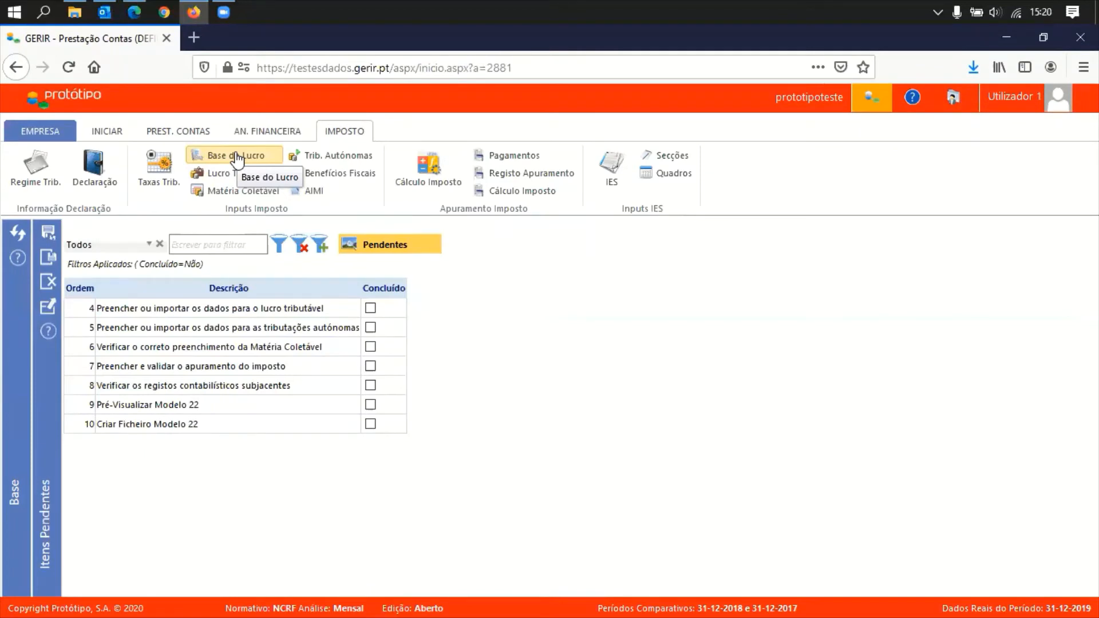
{"action": "left_click", "coordinate": [237, 157]}
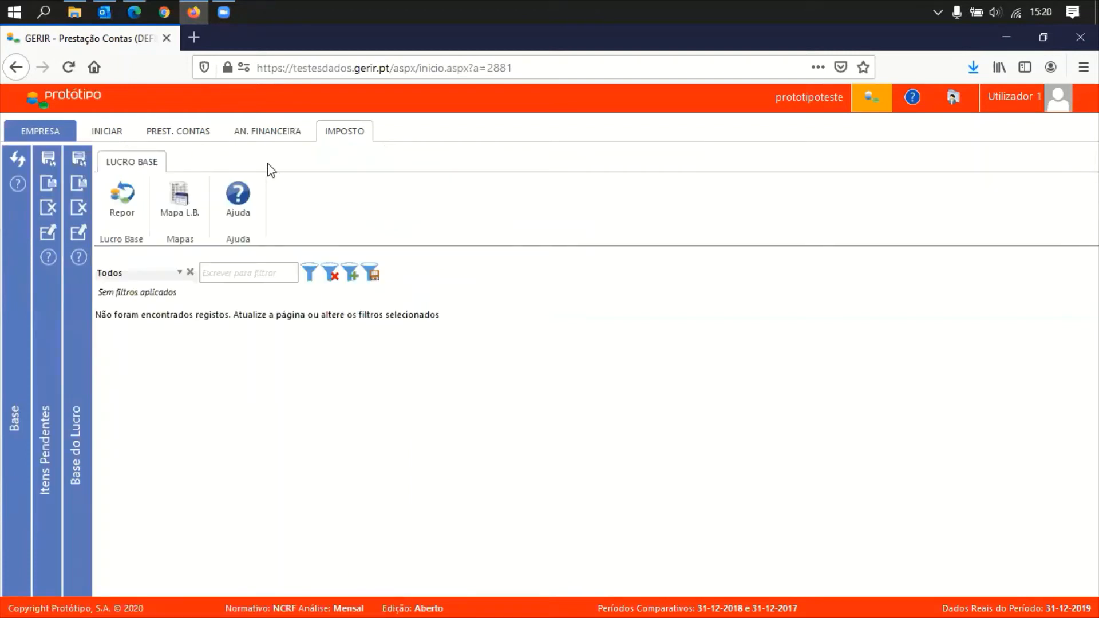
{"action": "left_click", "coordinate": [79, 209]}
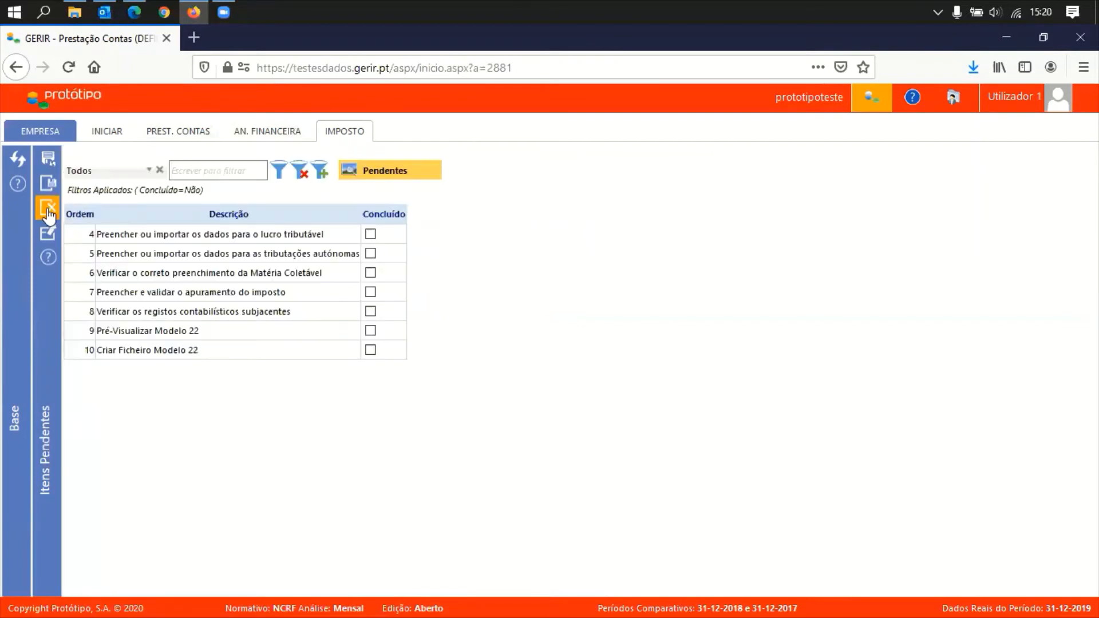
{"action": "left_click", "coordinate": [49, 215]}
{"action": "left_click", "coordinate": [352, 135]}
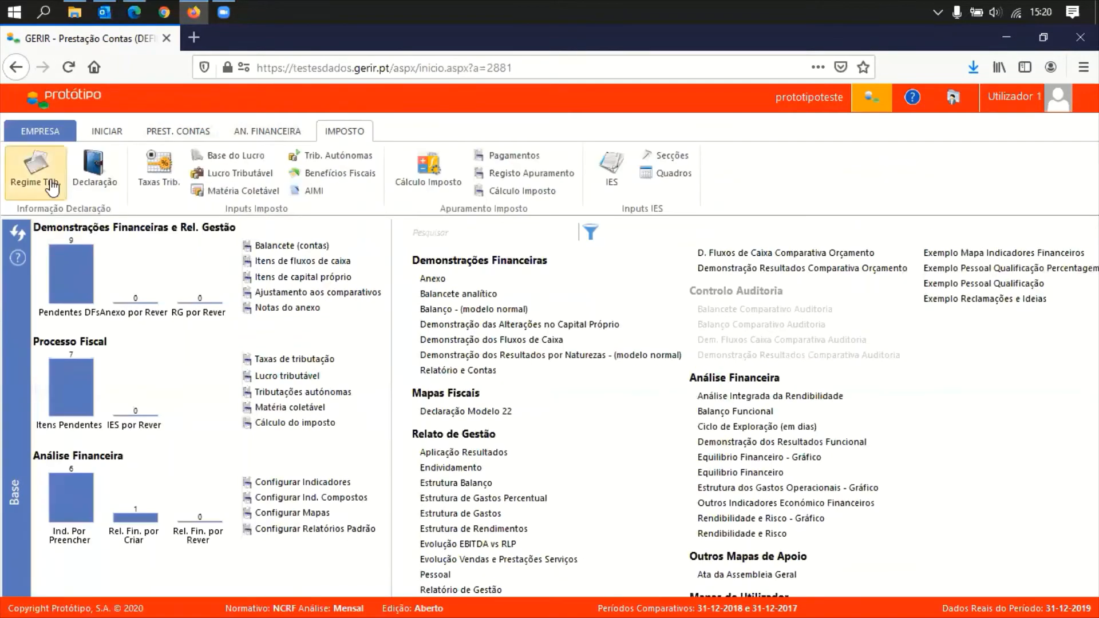
In Regime de Tributação, replace the Geral selection with Simplificado and save
{"action": "left_click", "coordinate": [25, 184]}
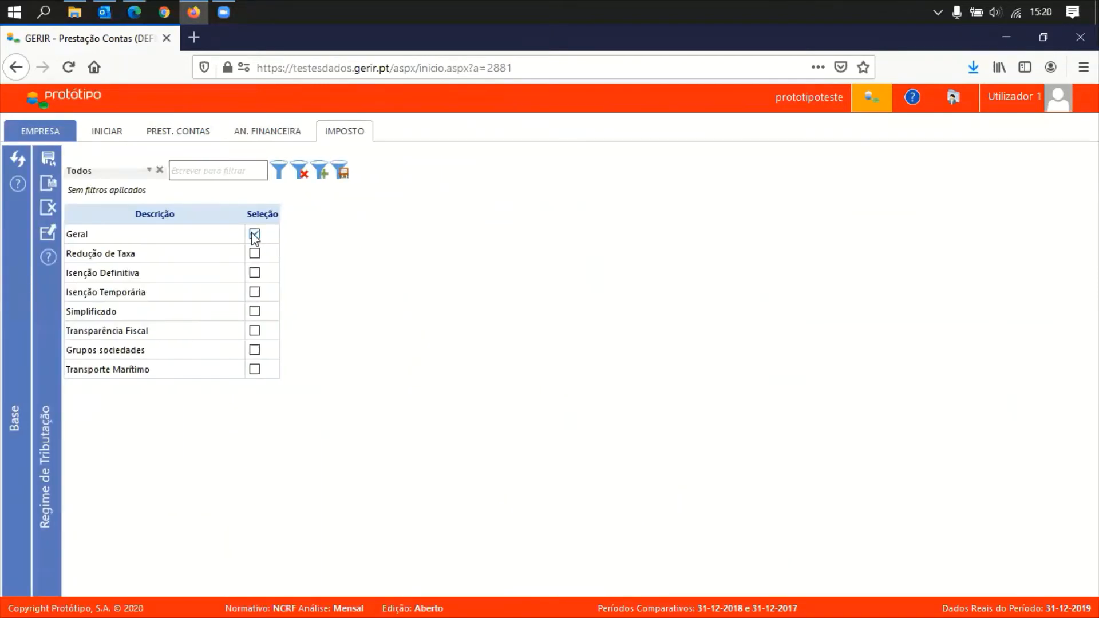
{"action": "left_click", "coordinate": [255, 234]}
{"action": "left_click", "coordinate": [255, 312]}
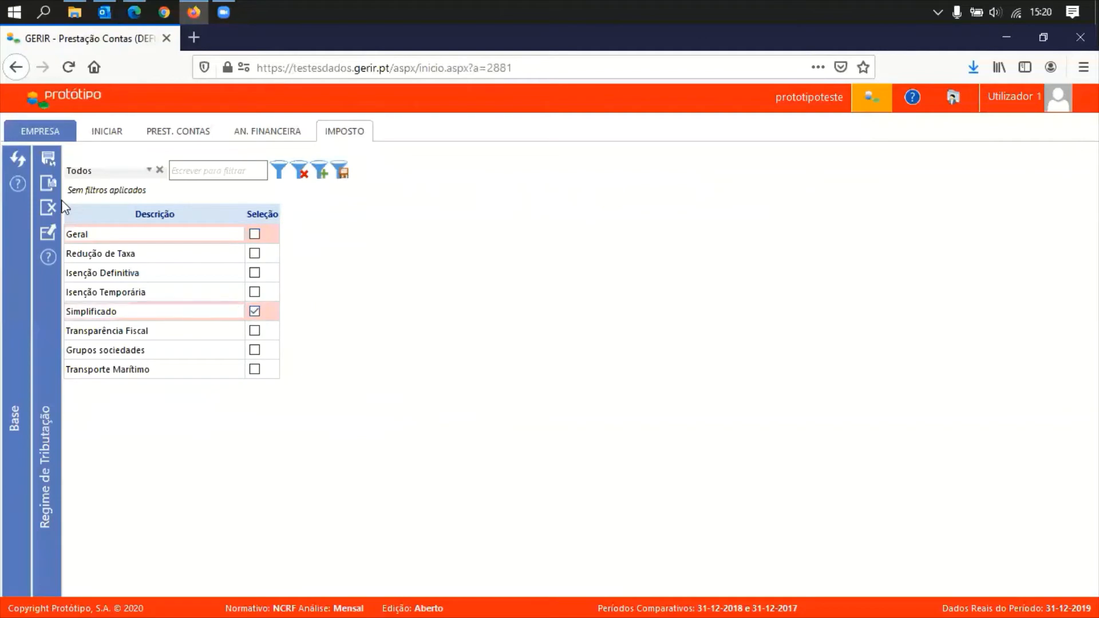
{"action": "left_click", "coordinate": [48, 183]}
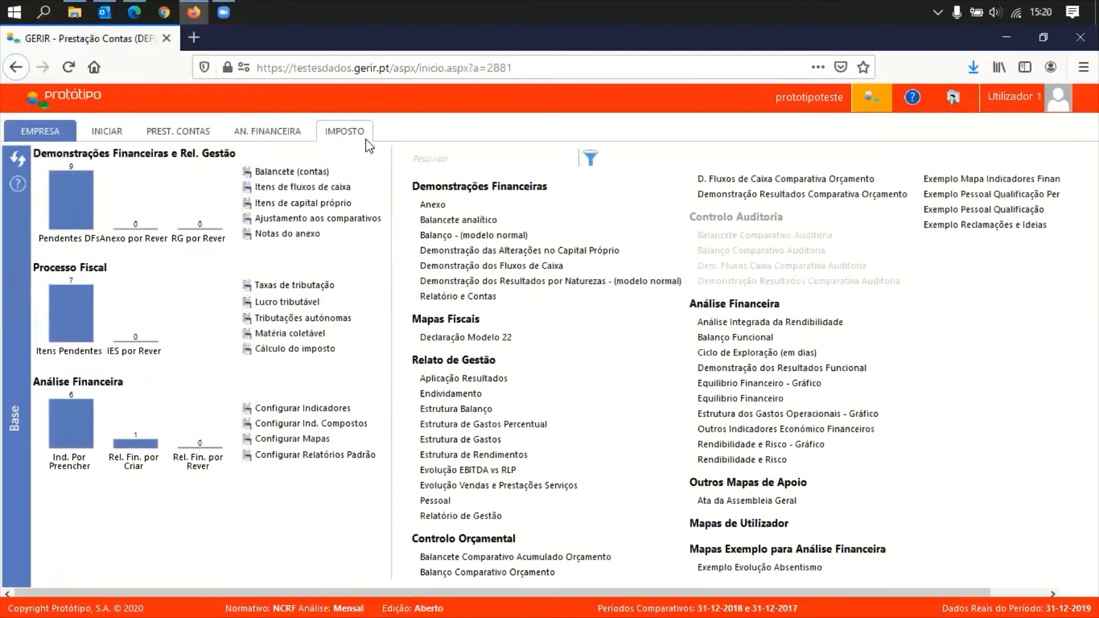
{"action": "left_click", "coordinate": [351, 134]}
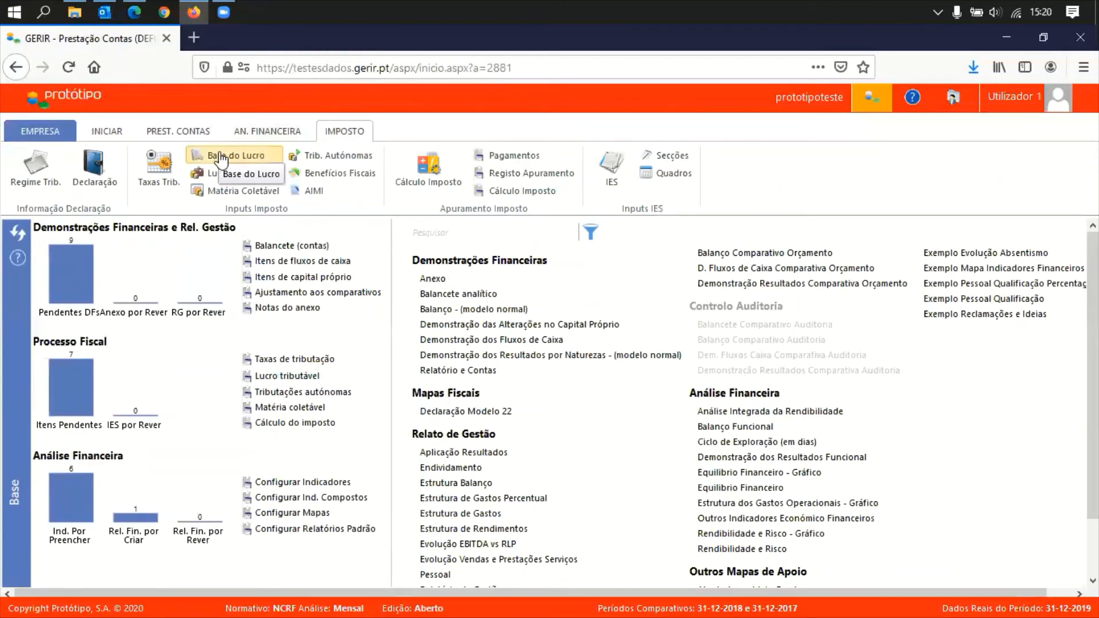
Check the Lucro Base row 42 totals, 67.524,38 collectable base and 2.700,98 tax, then close it
{"action": "left_click", "coordinate": [222, 160]}
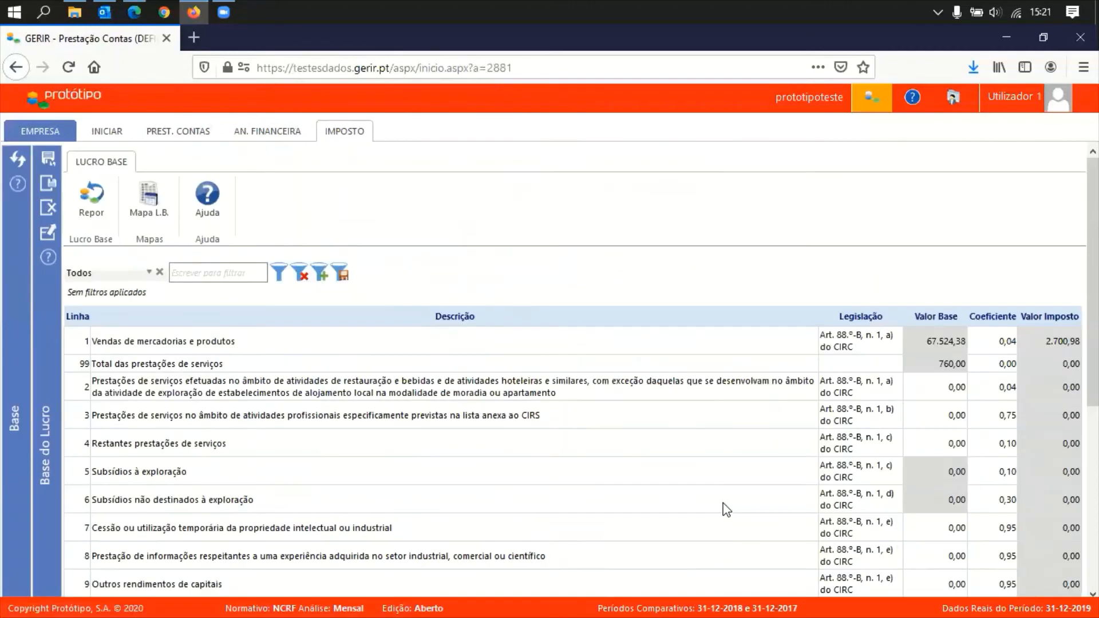
{"action": "scroll", "coordinate": [726, 504], "scroll_direction": "down", "scroll_amount": 5}
{"action": "scroll", "coordinate": [726, 493], "scroll_direction": "down", "scroll_amount": 3}
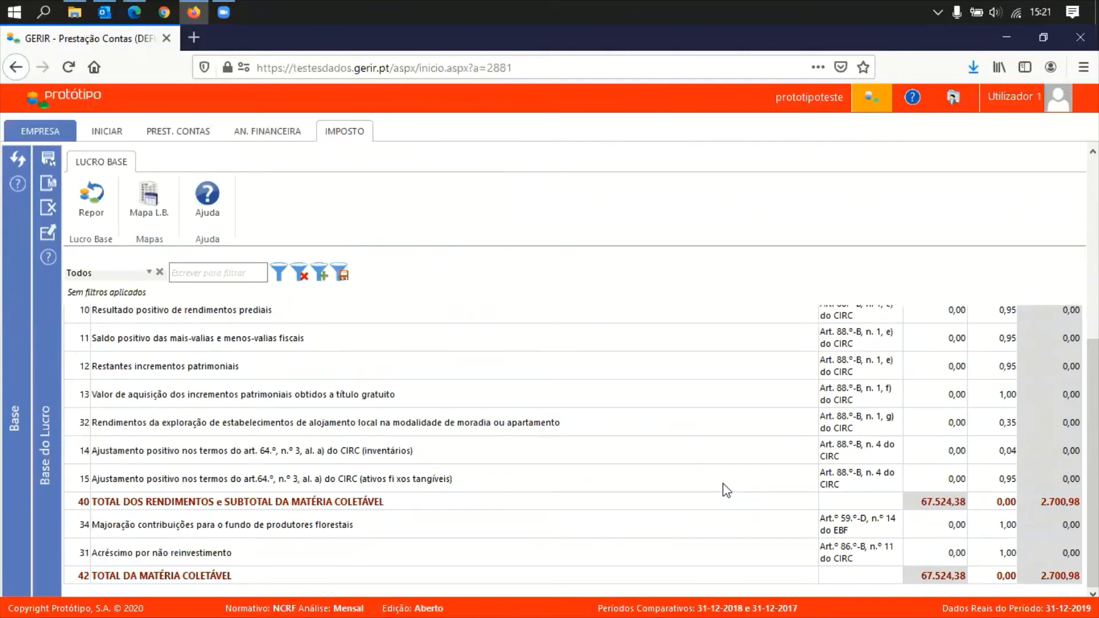
{"action": "scroll", "coordinate": [726, 490], "scroll_direction": "up", "scroll_amount": 8}
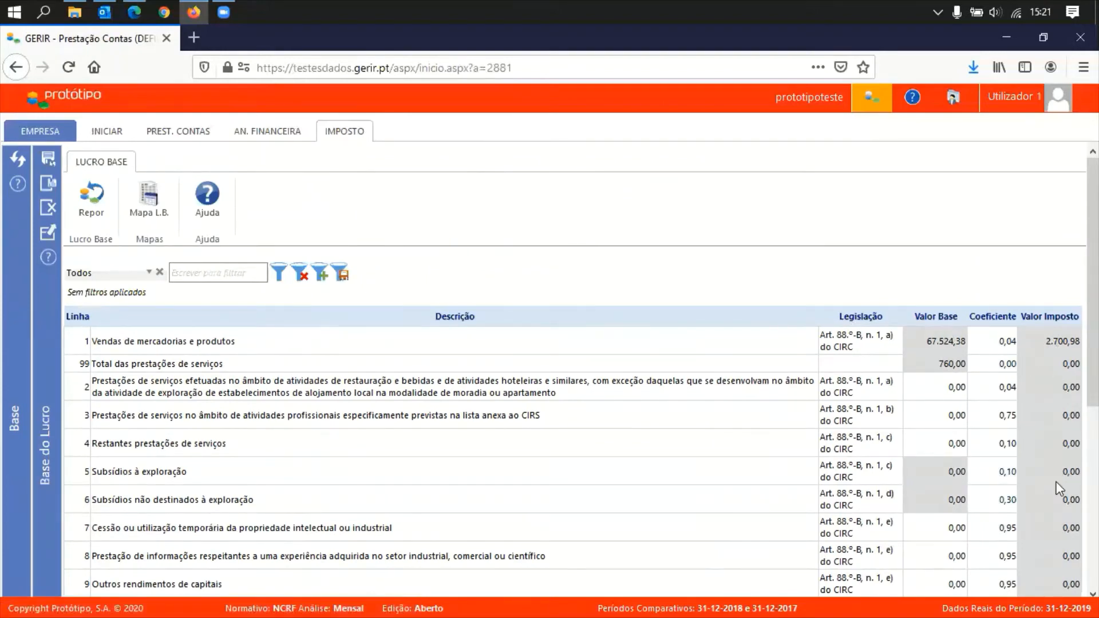
{"action": "scroll", "coordinate": [1058, 504], "scroll_direction": "down", "scroll_amount": 5}
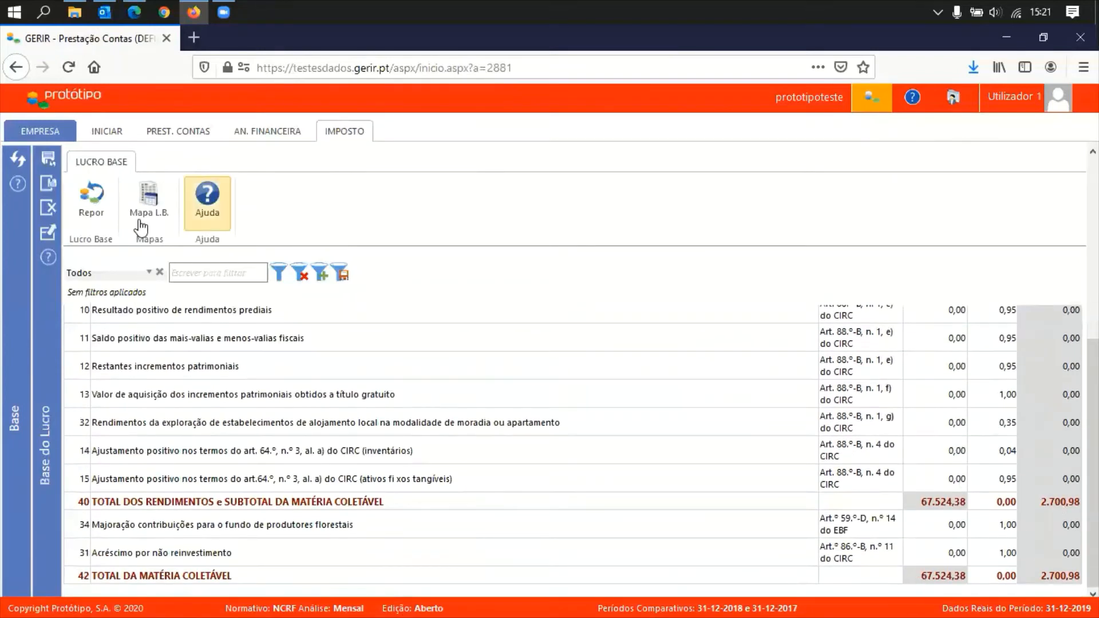
{"action": "left_click", "coordinate": [49, 212]}
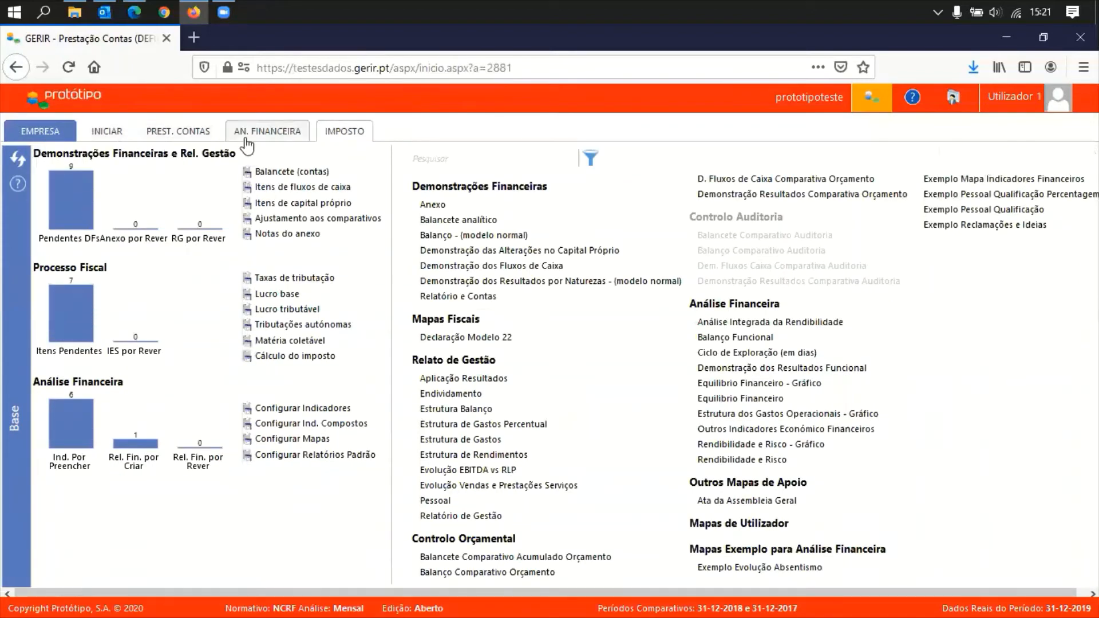
After dismissing the incompatibility warning, swap Simplificado for Geral plus Isenção Temporária and save
{"action": "left_click", "coordinate": [345, 131]}
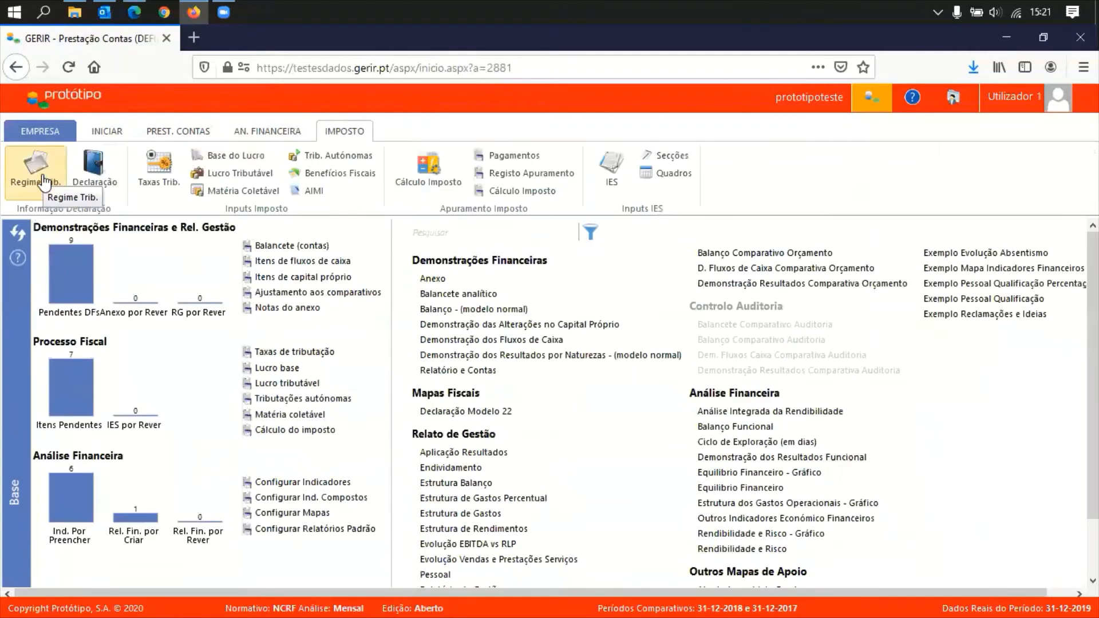
{"action": "left_click", "coordinate": [65, 178]}
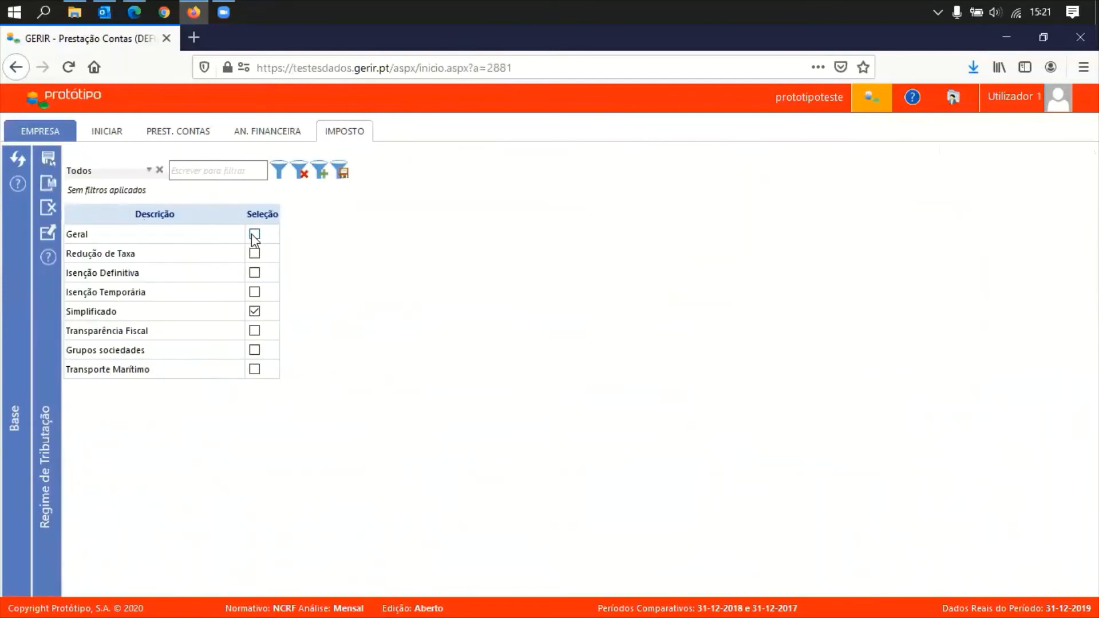
{"action": "left_click", "coordinate": [254, 235]}
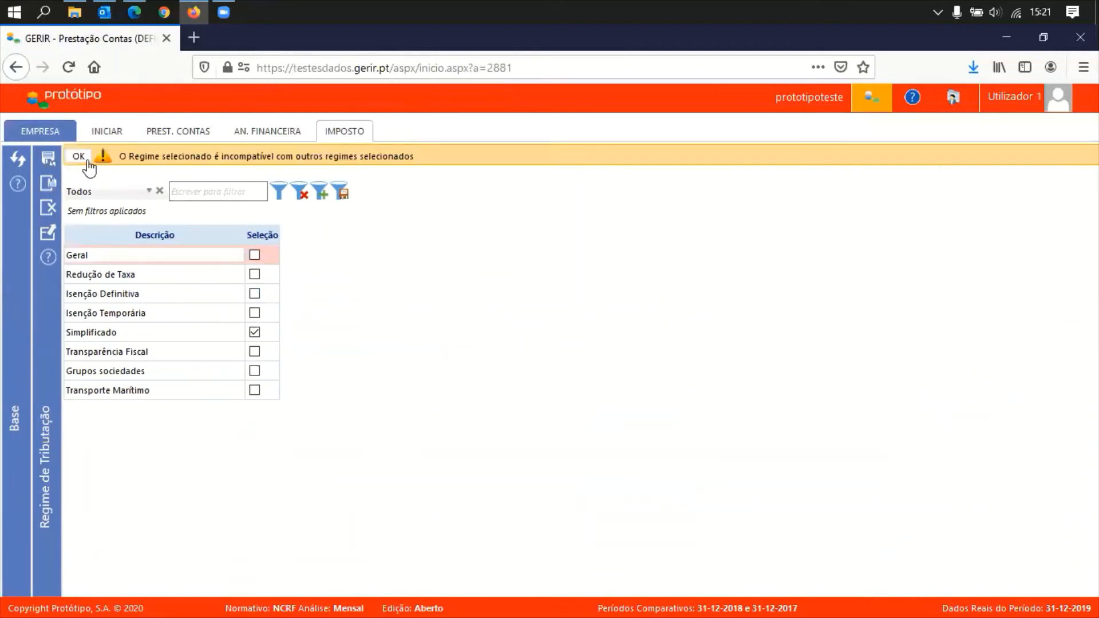
{"action": "left_click", "coordinate": [78, 157]}
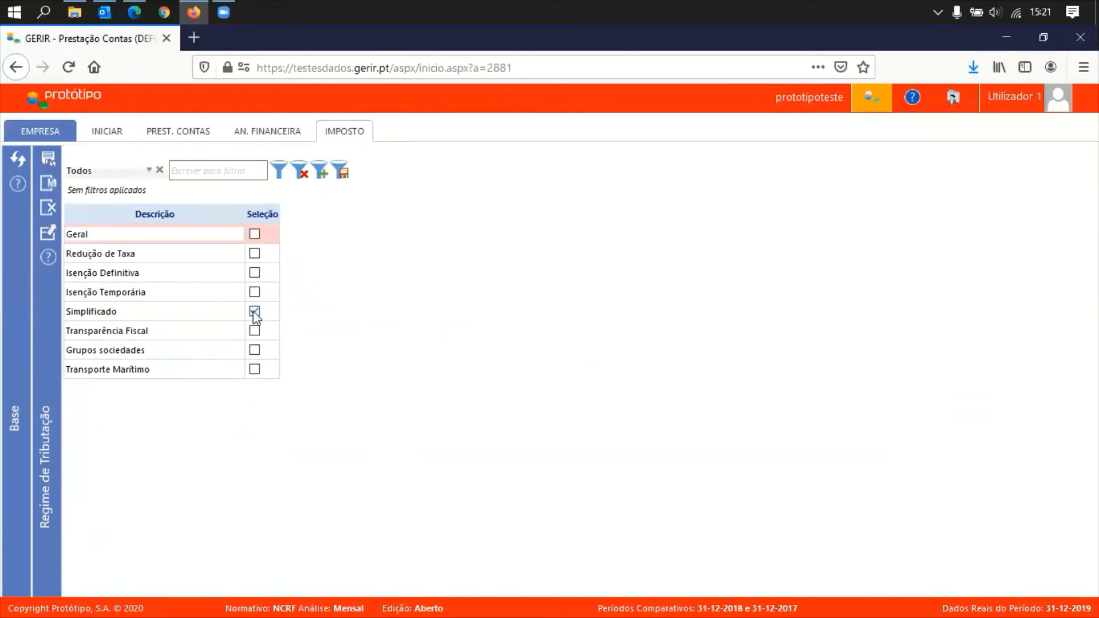
{"action": "left_click", "coordinate": [254, 312]}
{"action": "left_click", "coordinate": [254, 234]}
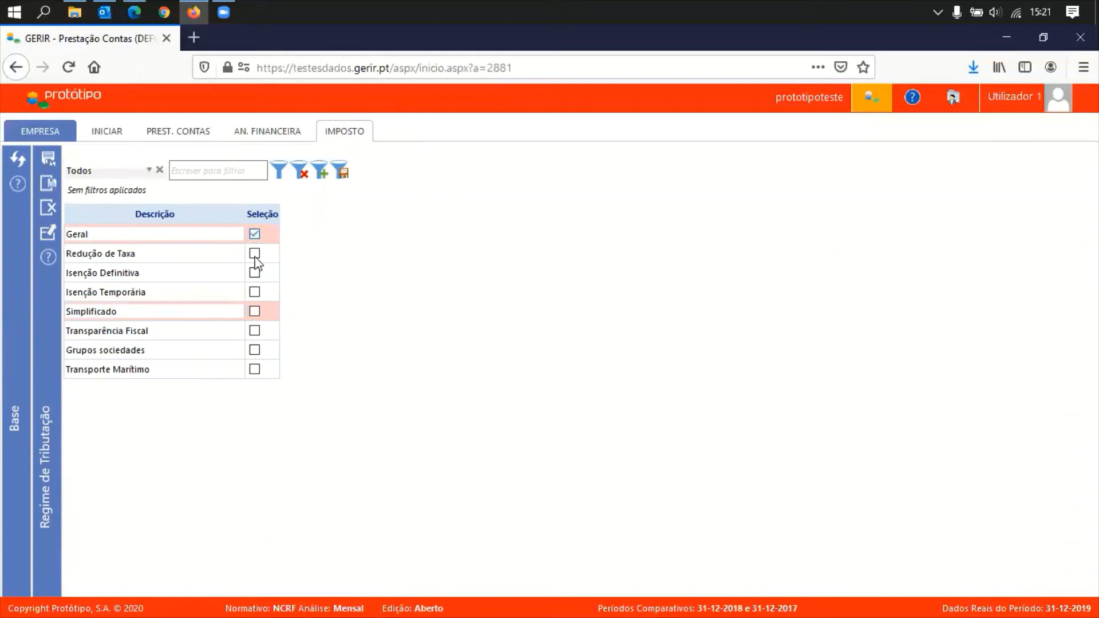
{"action": "left_click", "coordinate": [254, 293]}
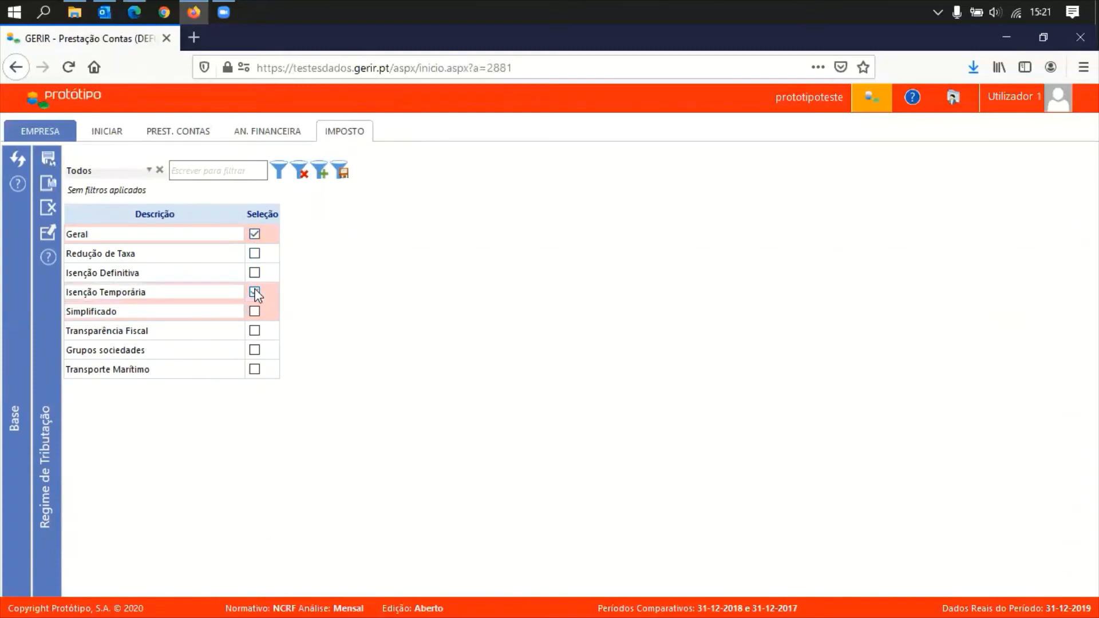
{"action": "left_click", "coordinate": [49, 188]}
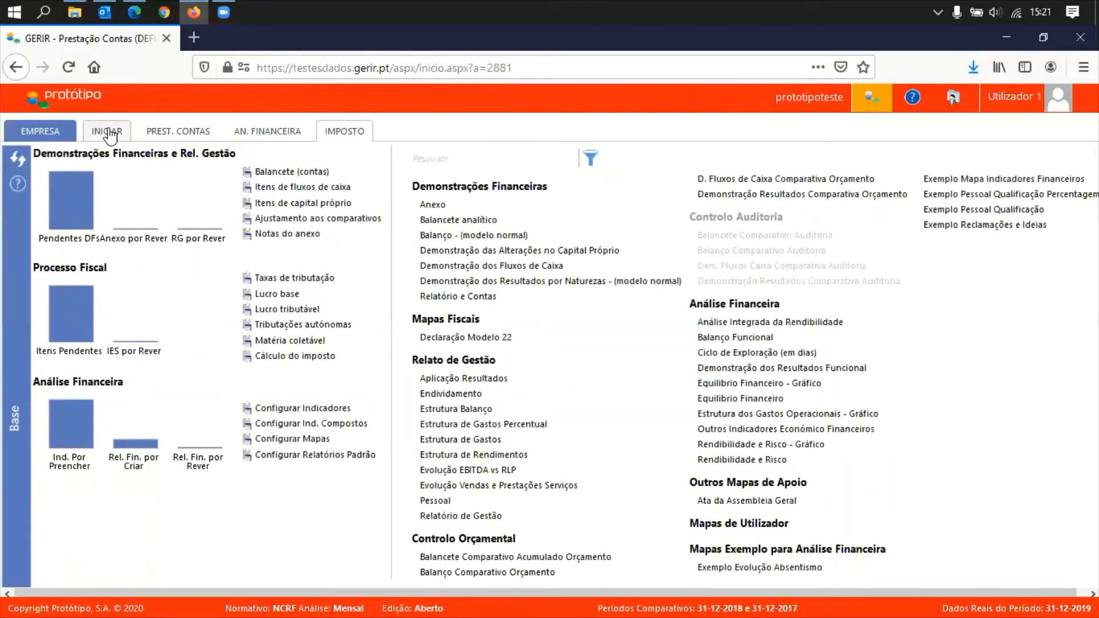
Set Tipo Sujeito Passivo under Elementos Fiscais to 'Residente que não exerce a título principal atividades empresariais'
{"action": "left_click", "coordinate": [107, 133]}
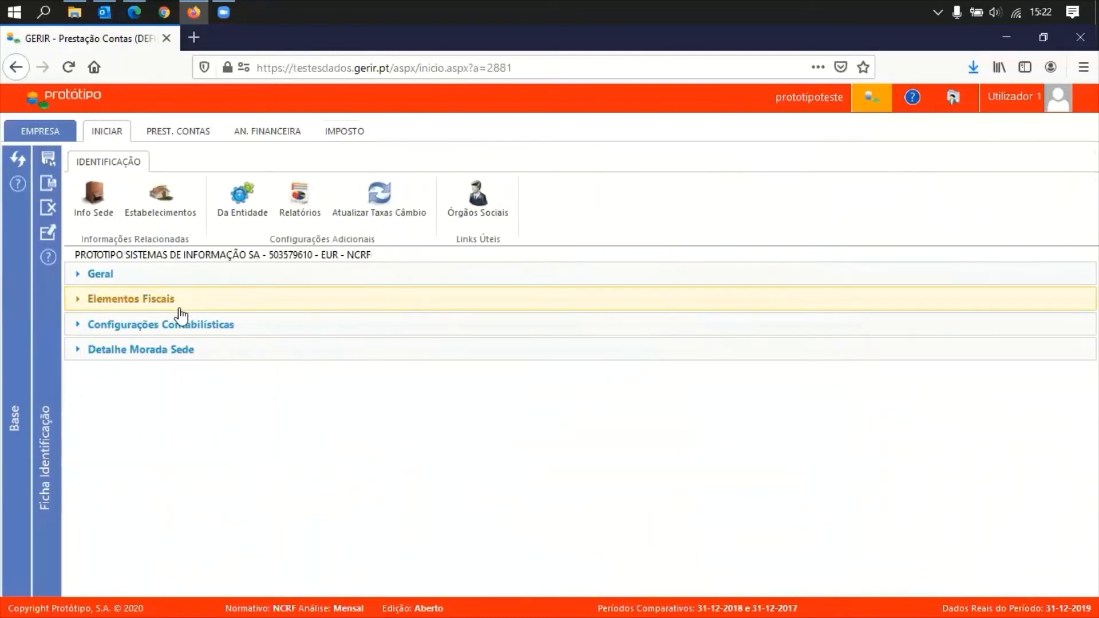
{"action": "left_click", "coordinate": [162, 304]}
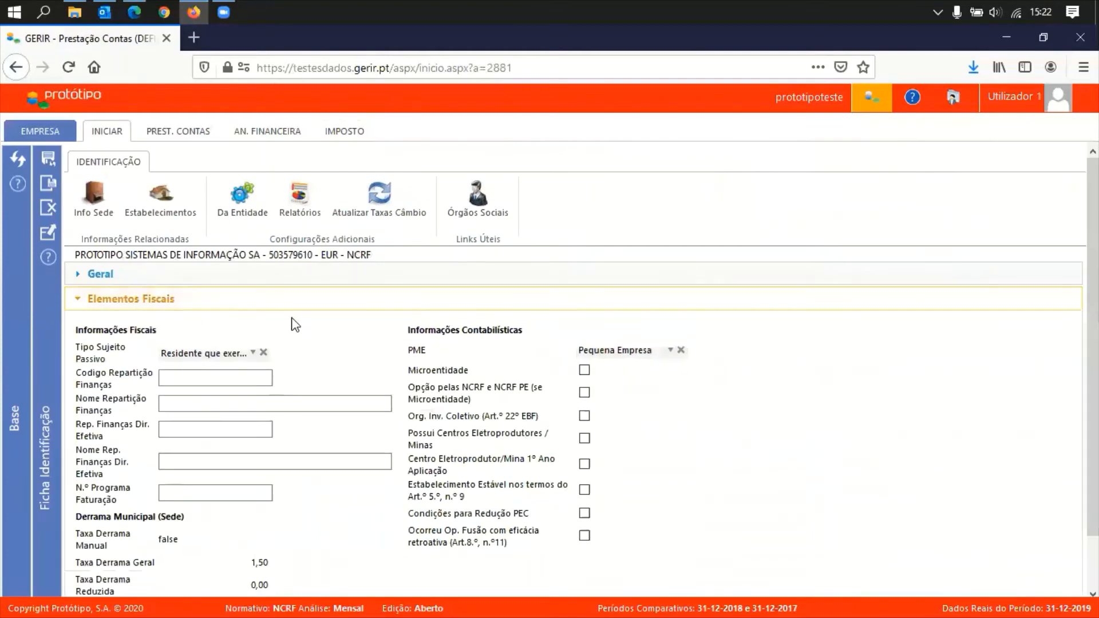
{"action": "left_click", "coordinate": [231, 355]}
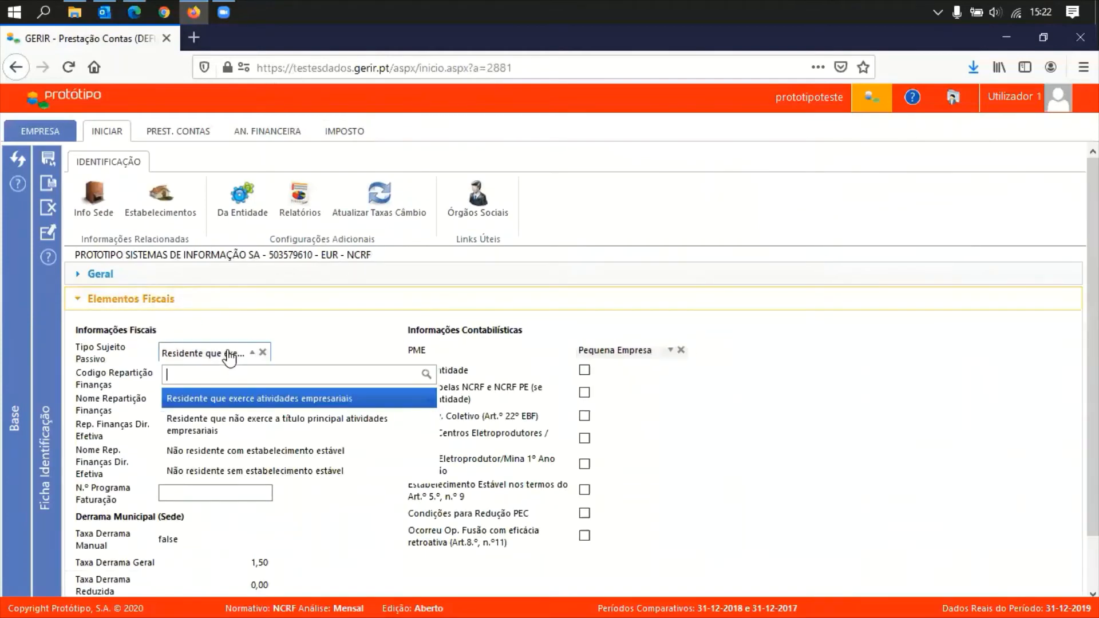
{"action": "left_click", "coordinate": [272, 429]}
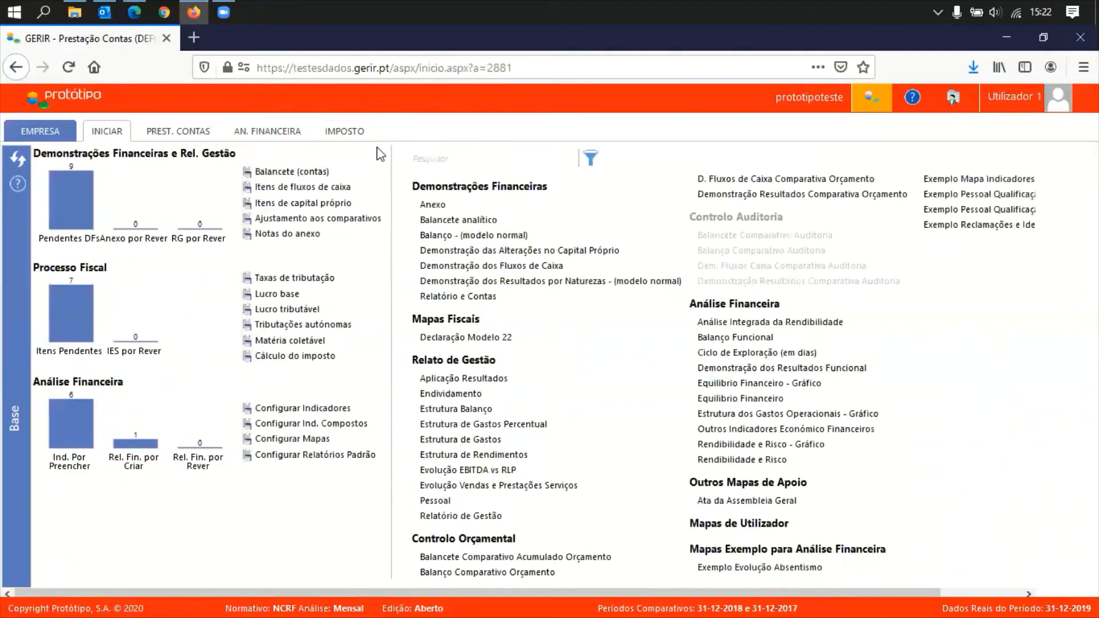
Apply Sugerir on Lucro Base to fill Valor Imposto: 68.301,44 income, 35.175,78 net result
{"action": "left_click", "coordinate": [358, 135]}
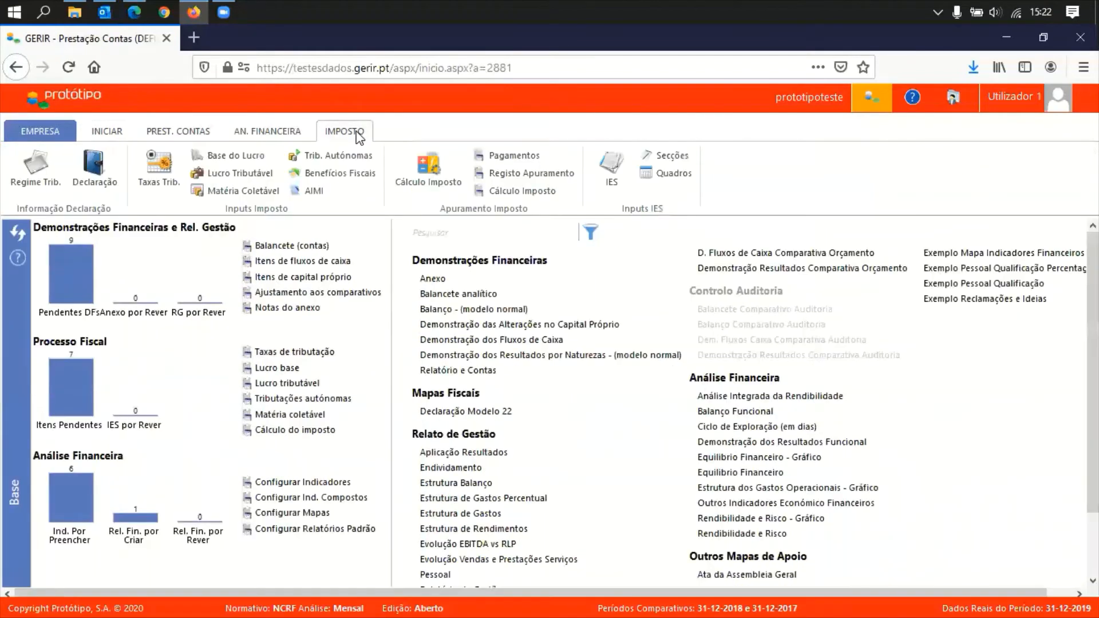
{"action": "left_click", "coordinate": [236, 158]}
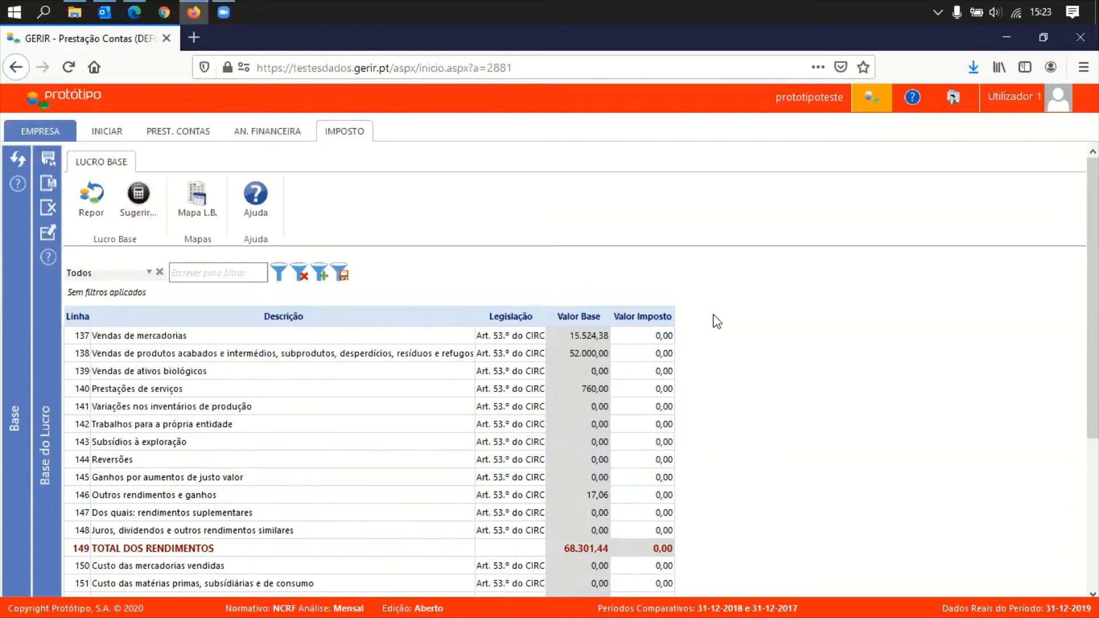
{"action": "left_click", "coordinate": [139, 200]}
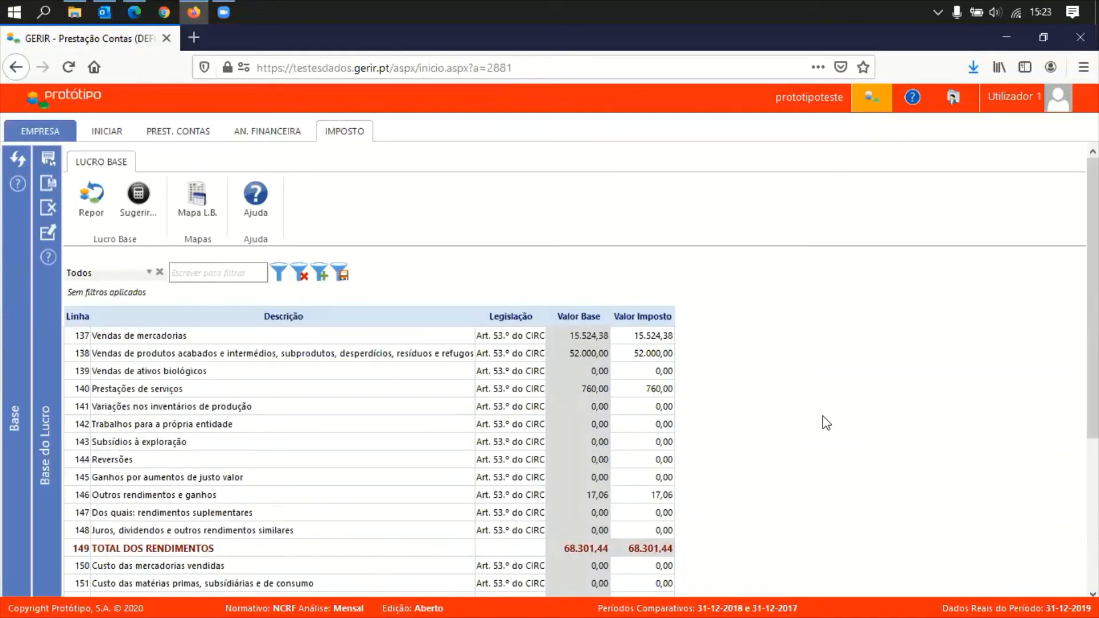
{"action": "scroll", "coordinate": [711, 538], "scroll_direction": "down", "scroll_amount": 4}
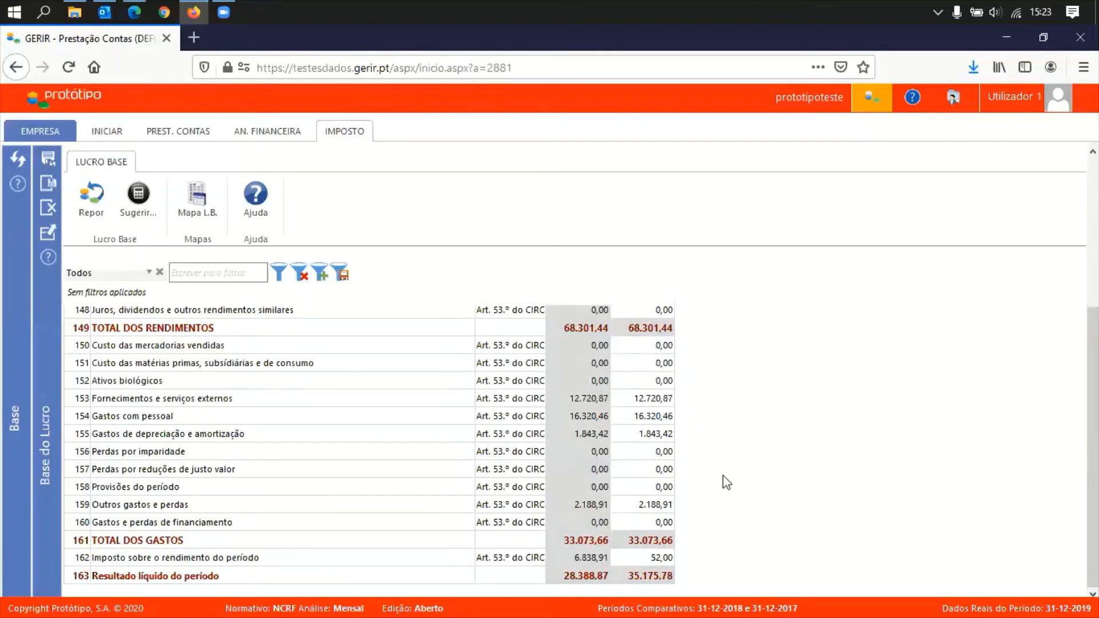
{"action": "scroll", "coordinate": [727, 483], "scroll_direction": "up", "scroll_amount": 5}
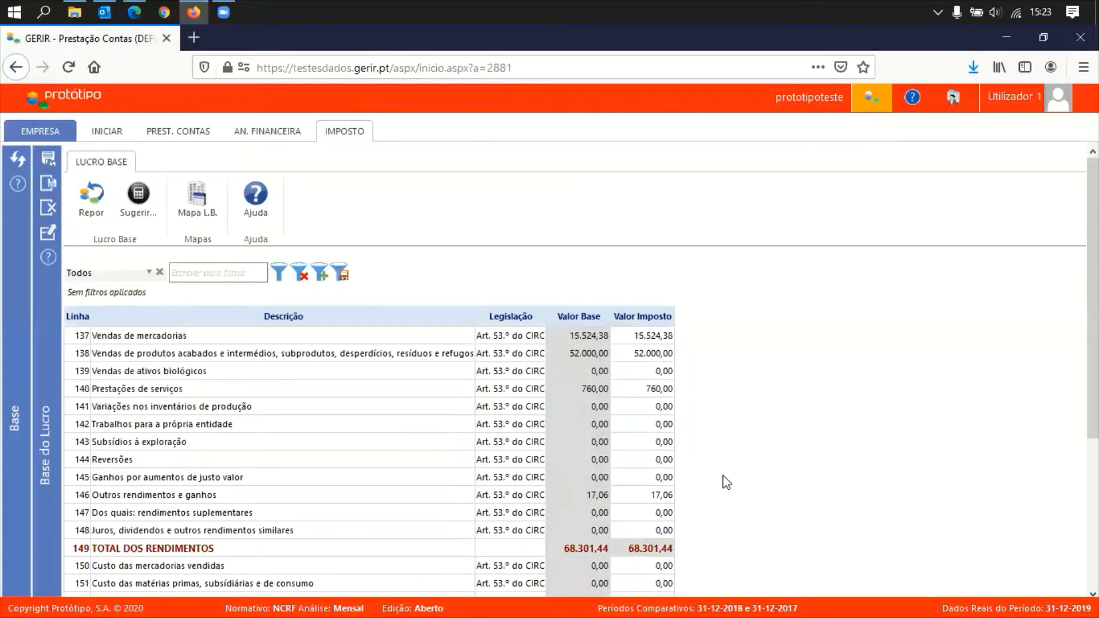
Close Lucro Base, untick Isenção Temporária in the tax regime, and save with Gravar e Fechar
{"action": "left_click", "coordinate": [50, 216]}
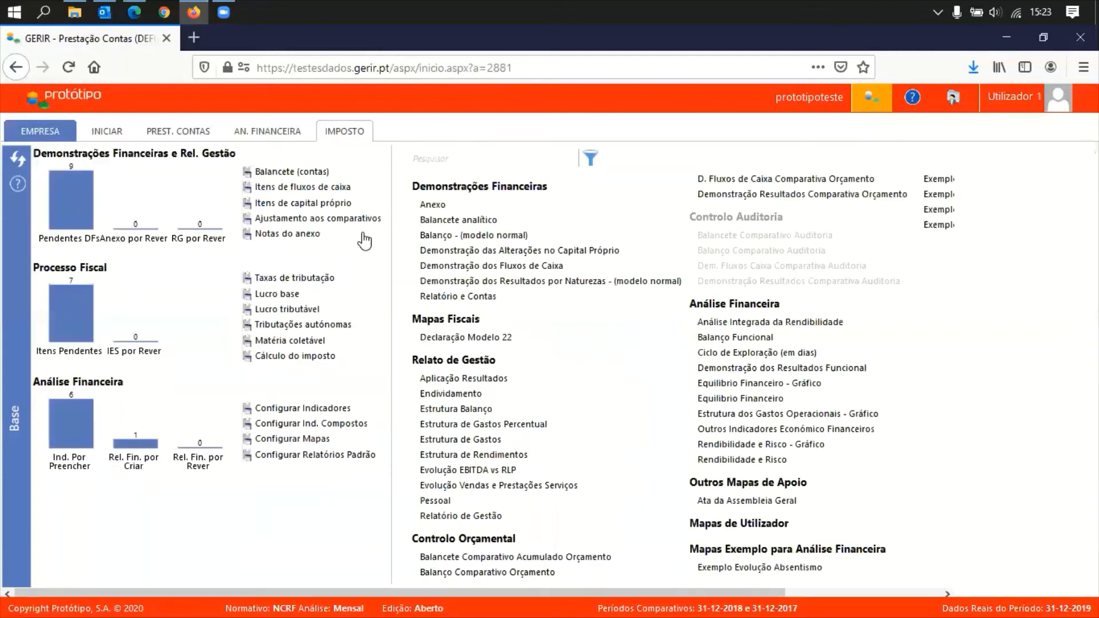
{"action": "left_click", "coordinate": [344, 131]}
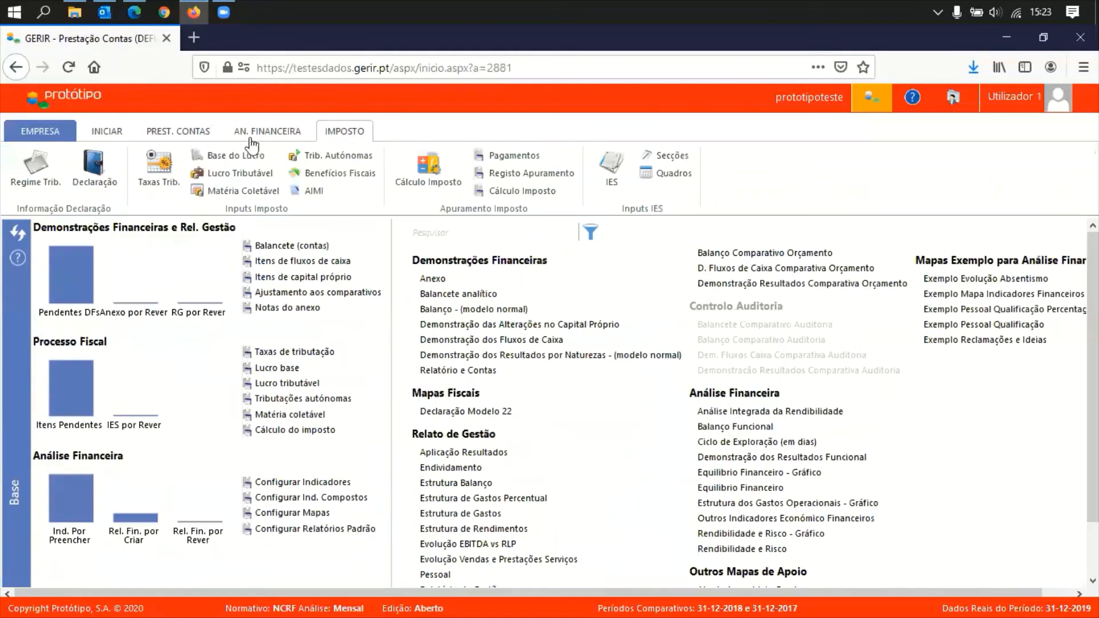
{"action": "left_click", "coordinate": [34, 166]}
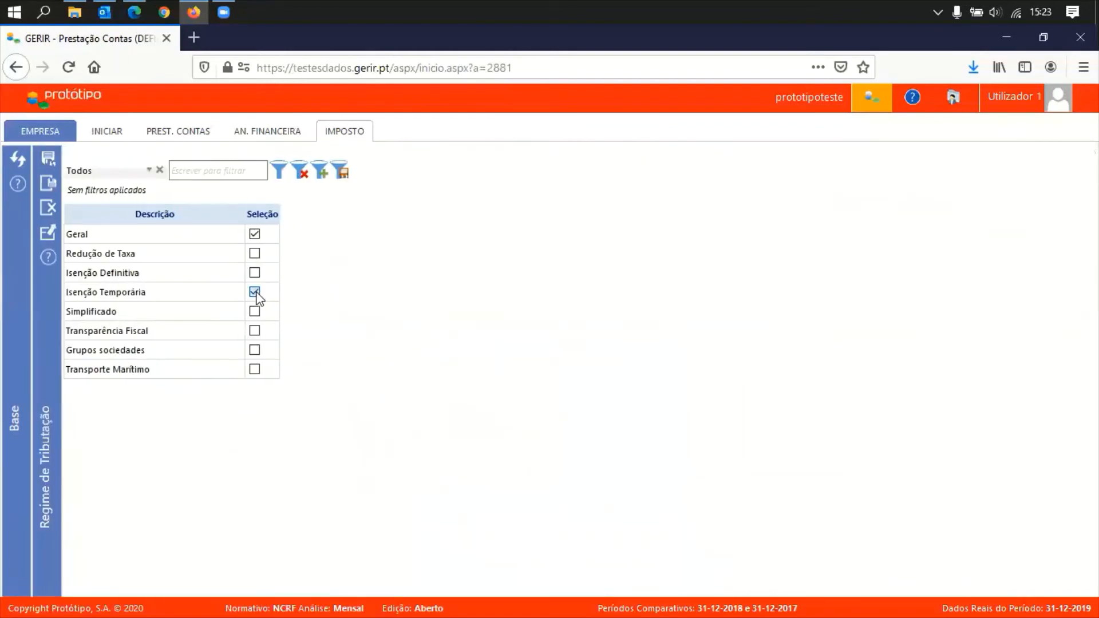
{"action": "left_click", "coordinate": [255, 293]}
{"action": "left_click", "coordinate": [49, 184]}
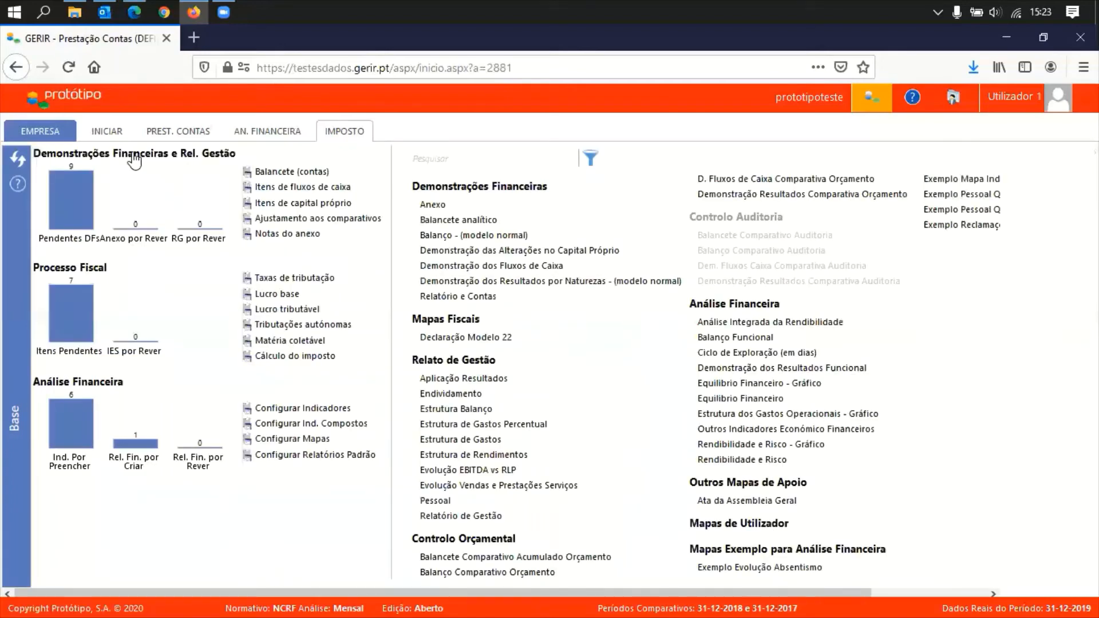
{"action": "left_click", "coordinate": [106, 131]}
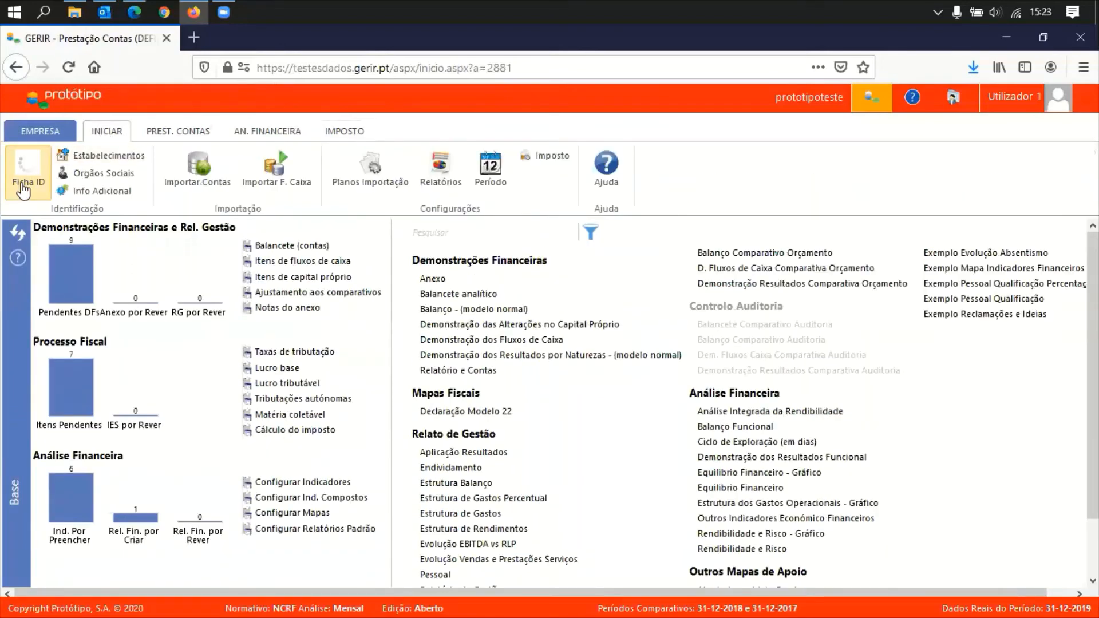
In Ficha ID, set Tipo Sujeito Passivo to 'Residente que exerce atividades empresariais' and save
{"action": "left_click", "coordinate": [23, 186]}
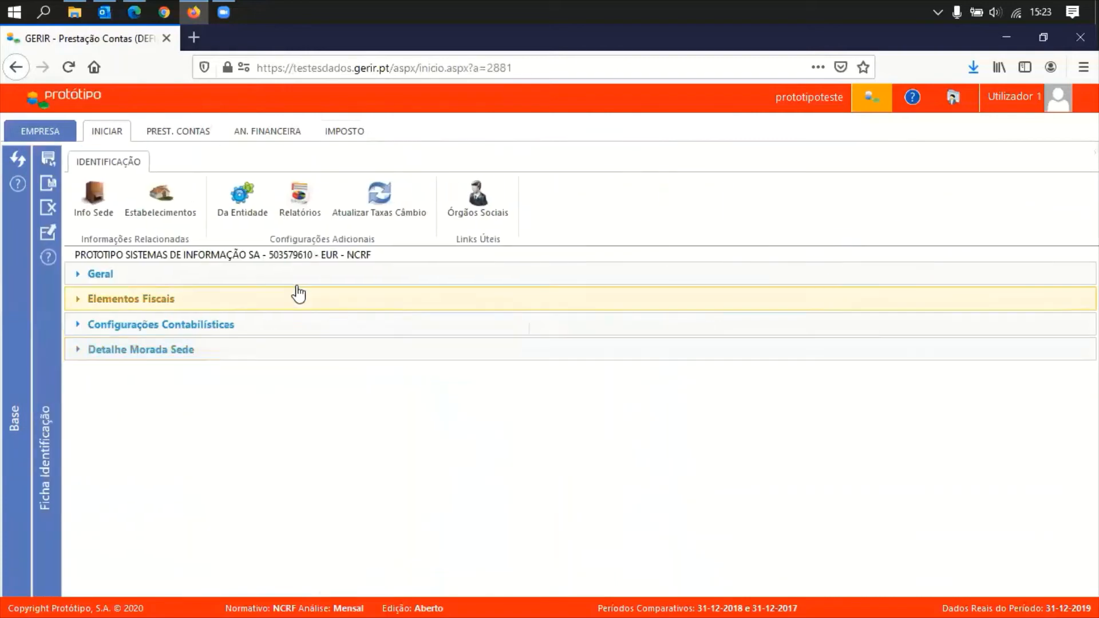
{"action": "left_click", "coordinate": [244, 302]}
{"action": "left_click", "coordinate": [229, 354]}
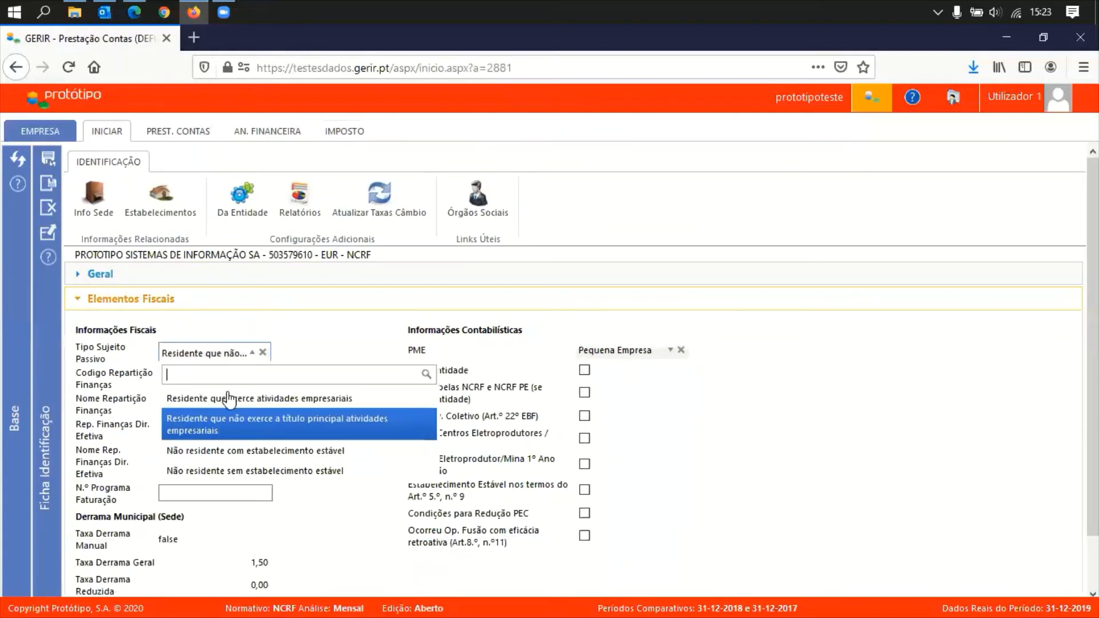
{"action": "left_click", "coordinate": [229, 399]}
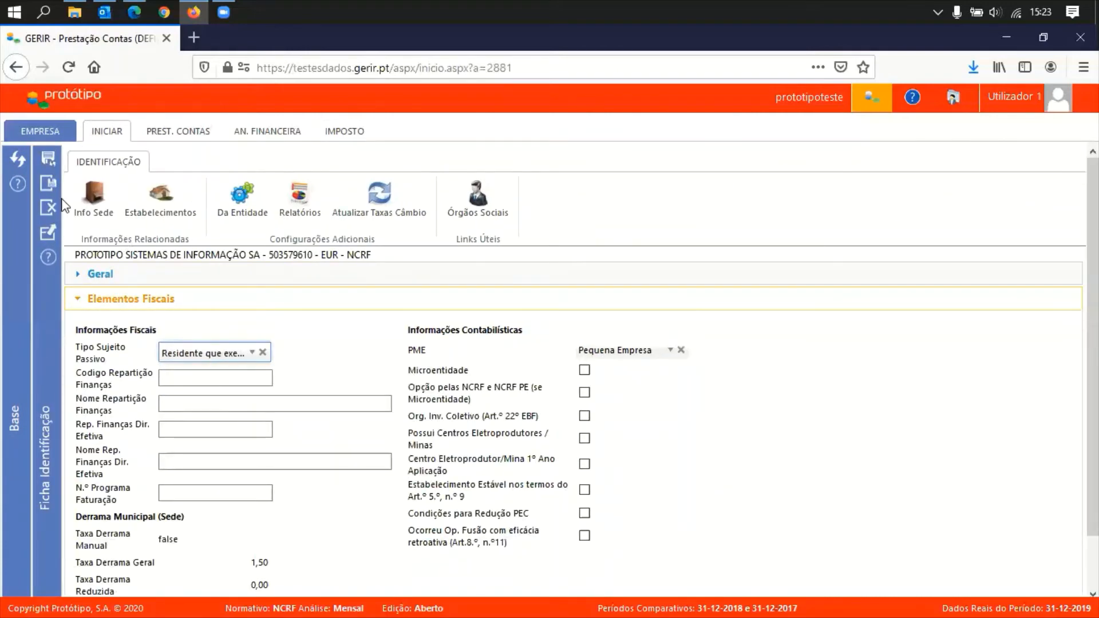
{"action": "left_click", "coordinate": [48, 183]}
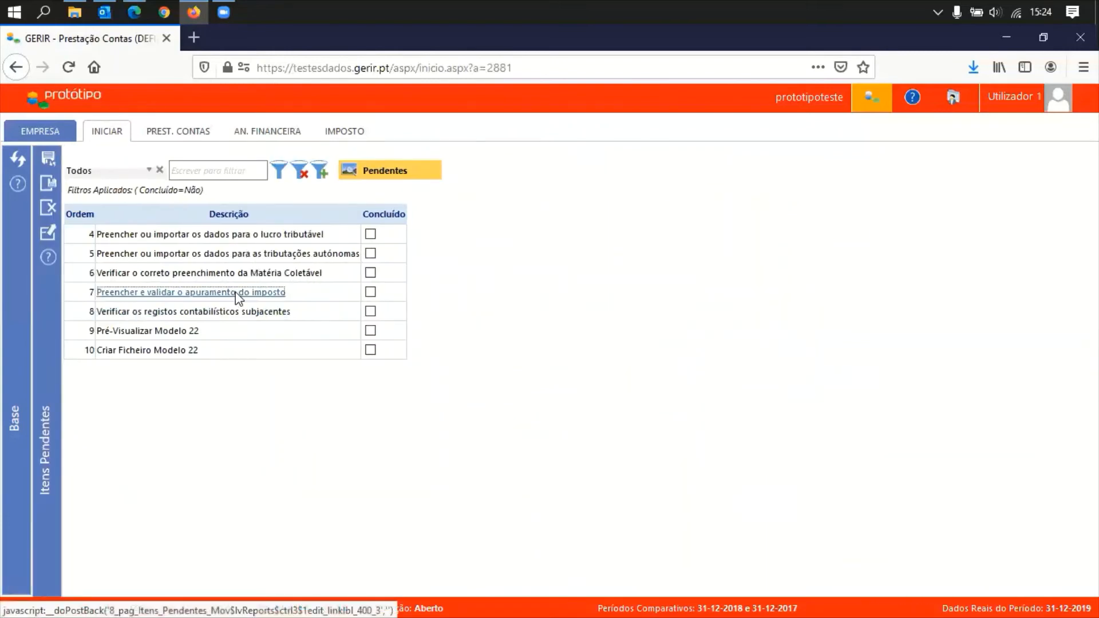
Open pending item 'Preencher e validar o apuramento do imposto' and scroll through the Cálculo Imposto table
{"action": "left_click", "coordinate": [236, 292]}
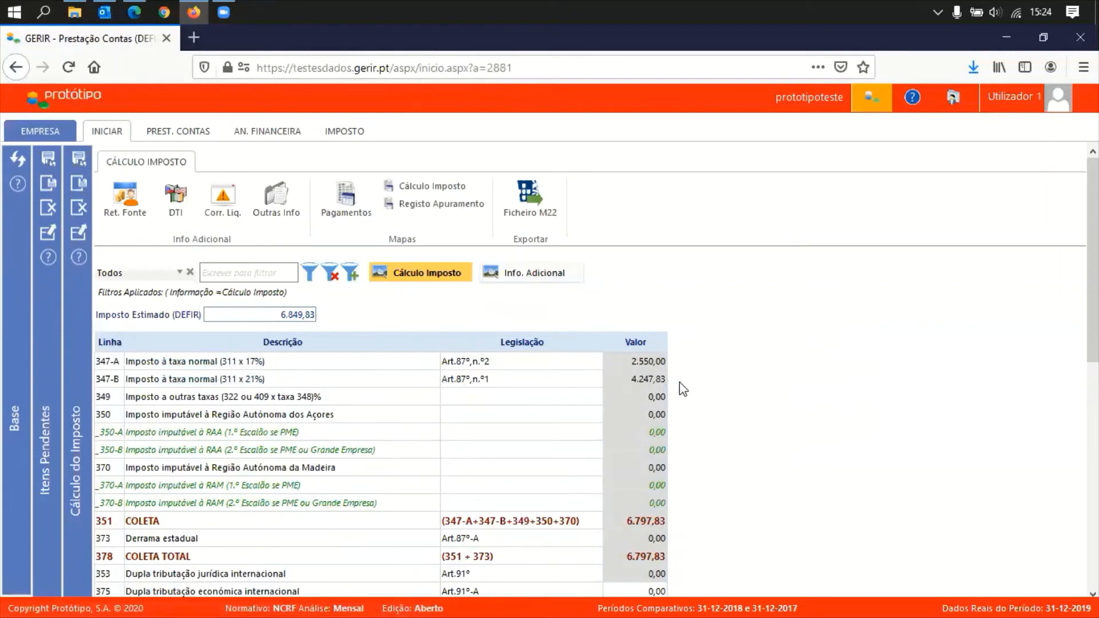
{"action": "scroll", "coordinate": [710, 540], "scroll_direction": "down", "scroll_amount": 1}
{"action": "scroll", "coordinate": [714, 544], "scroll_direction": "down", "scroll_amount": 4}
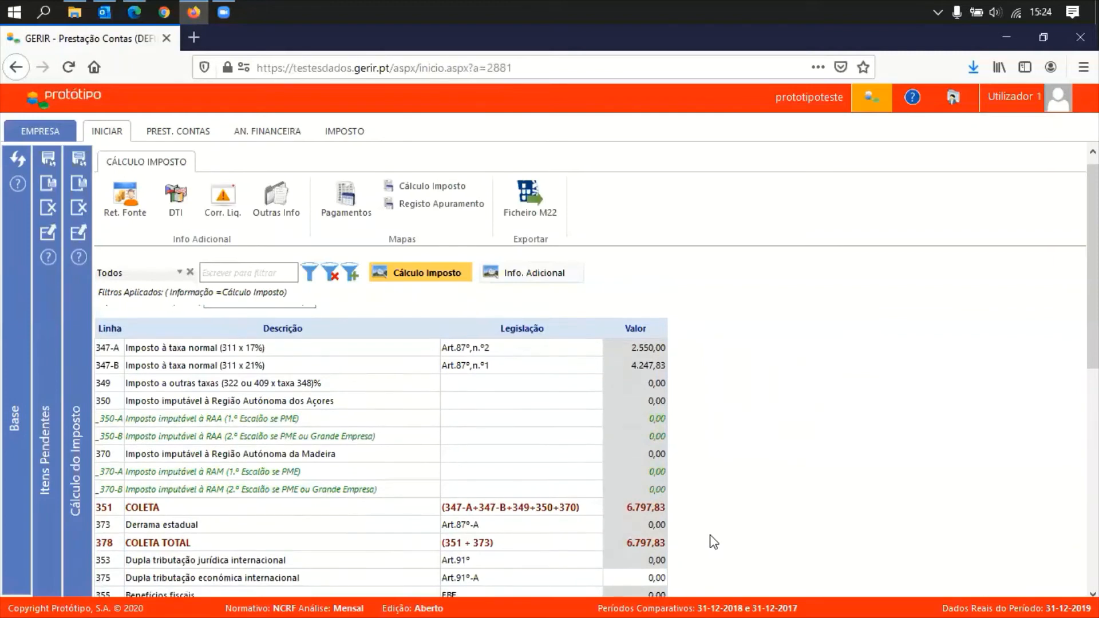
{"action": "scroll", "coordinate": [710, 536], "scroll_direction": "down", "scroll_amount": 3}
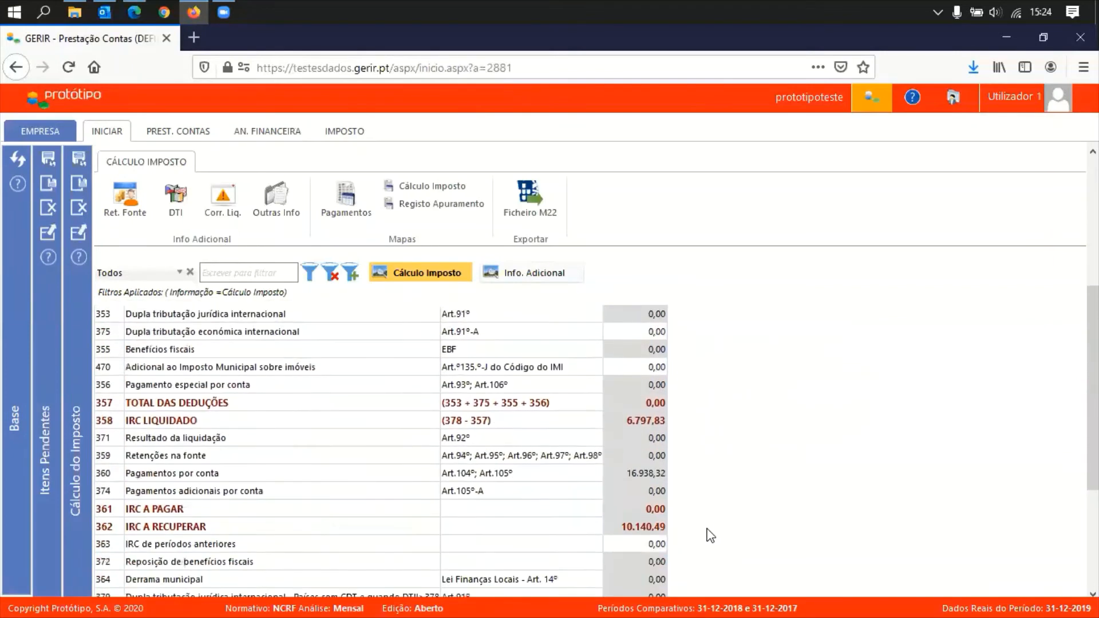
{"action": "scroll", "coordinate": [710, 526], "scroll_direction": "down", "scroll_amount": 2}
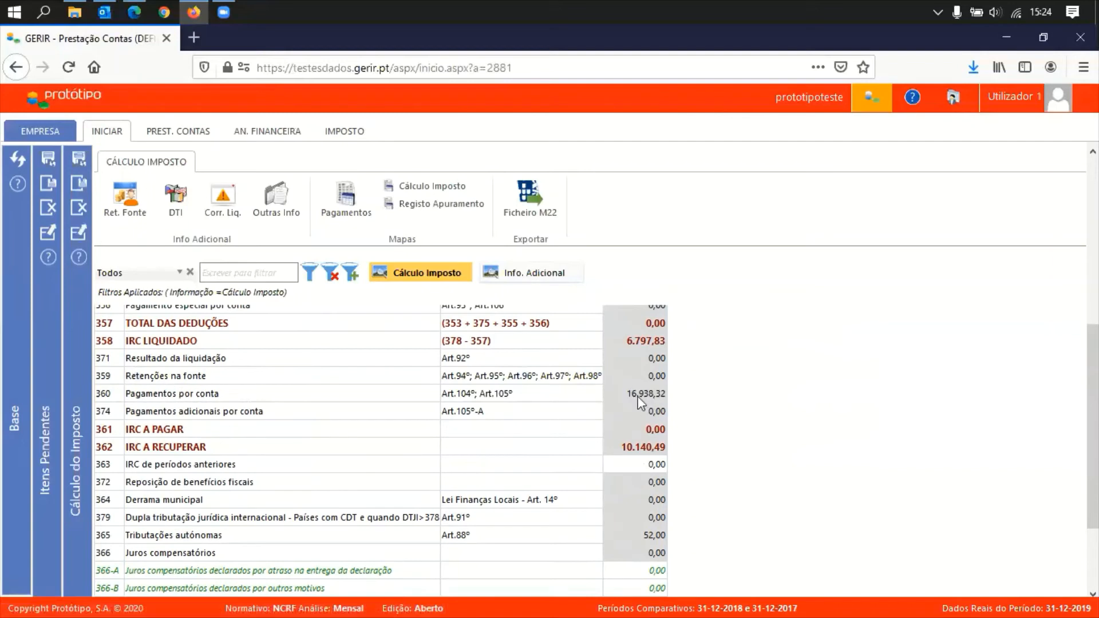
{"action": "left_click", "coordinate": [189, 131]}
{"action": "left_click", "coordinate": [29, 170]}
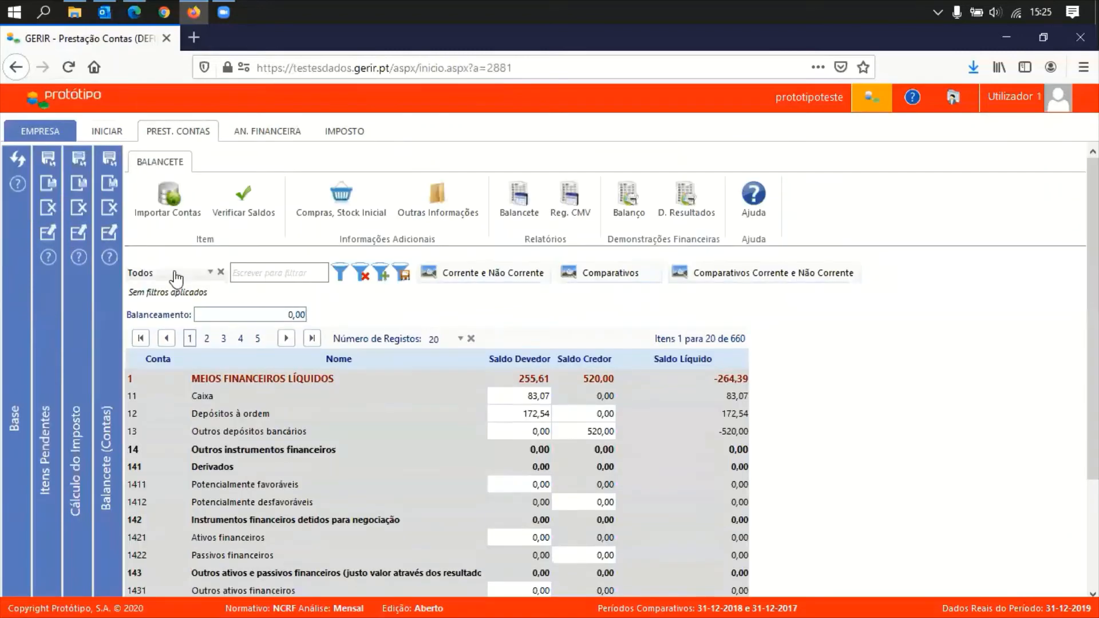
{"action": "left_click", "coordinate": [172, 273]}
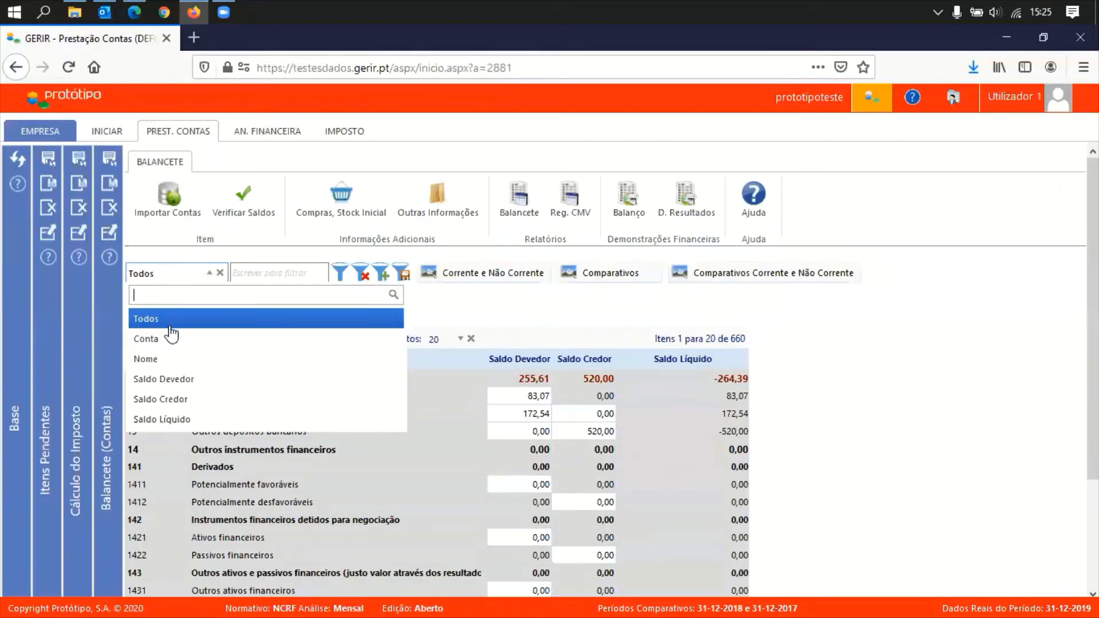
{"action": "left_click", "coordinate": [170, 338]}
{"action": "left_click", "coordinate": [275, 273]}
{"action": "type", "text": "2"}
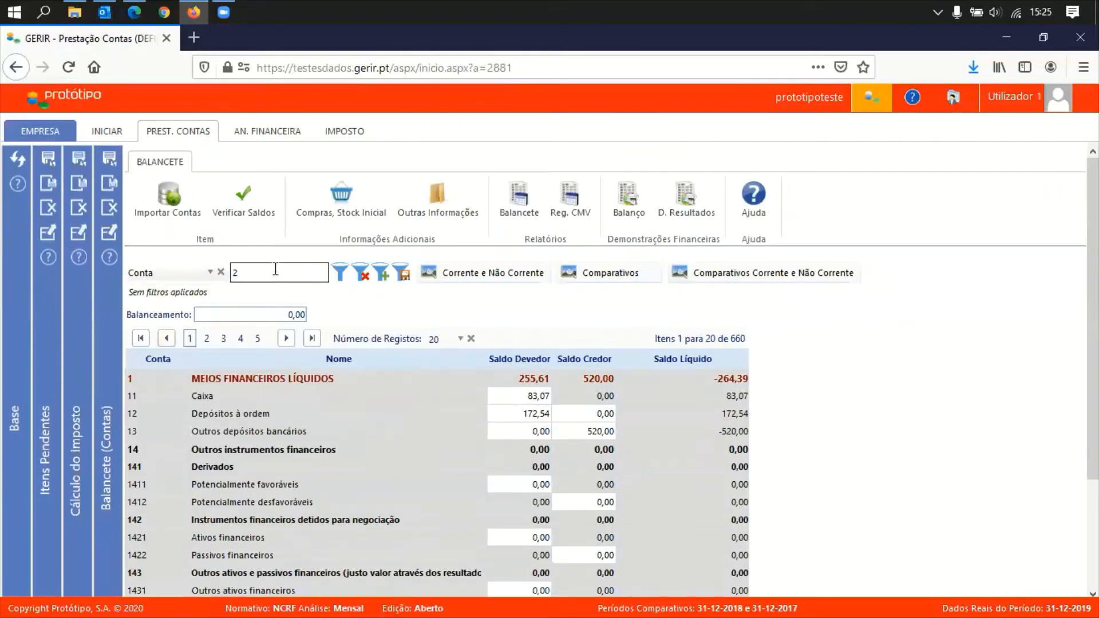
{"action": "type", "text": "41*"}
{"action": "key", "text": "Return"}
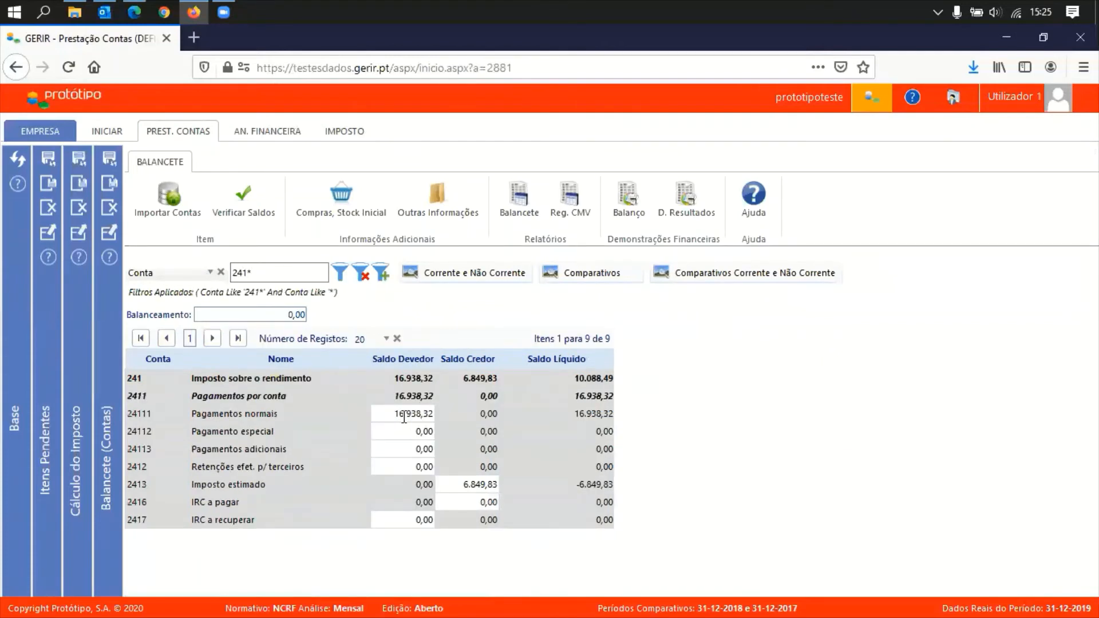
{"action": "left_click", "coordinate": [393, 415]}
{"action": "left_click", "coordinate": [110, 208]}
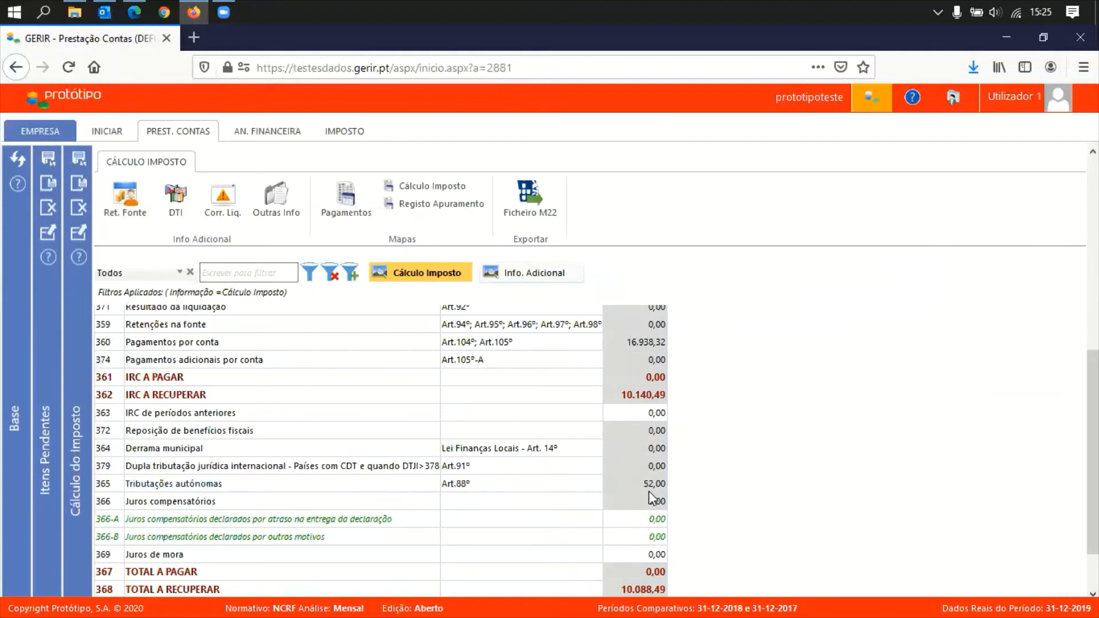
{"action": "scroll", "coordinate": [658, 498], "scroll_direction": "down", "scroll_amount": 2}
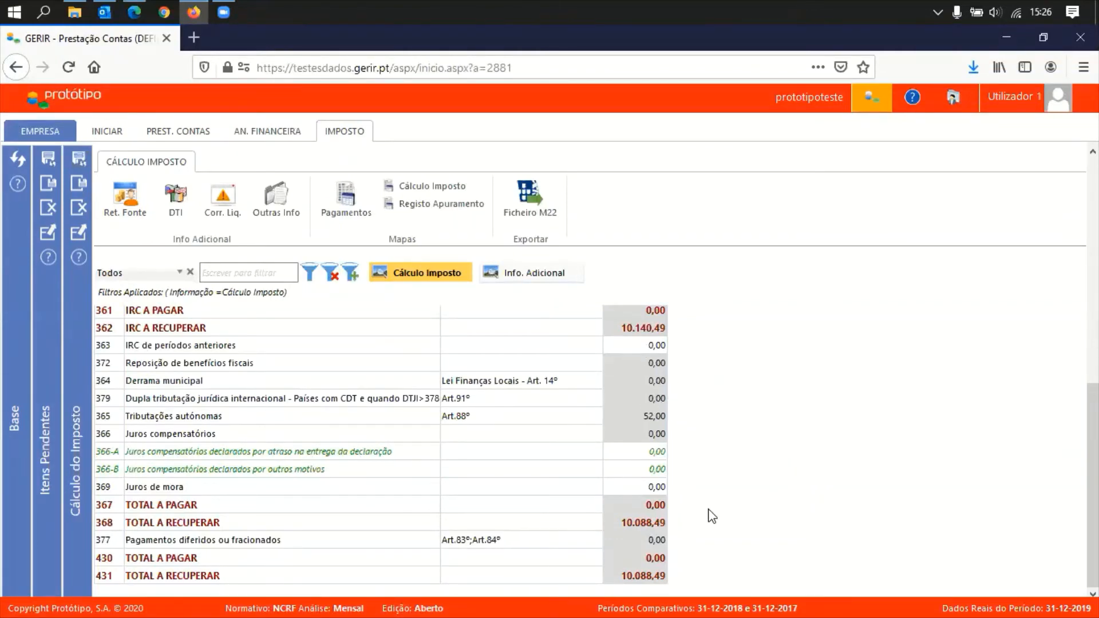
{"action": "scroll", "coordinate": [704, 433], "scroll_direction": "up", "scroll_amount": 2}
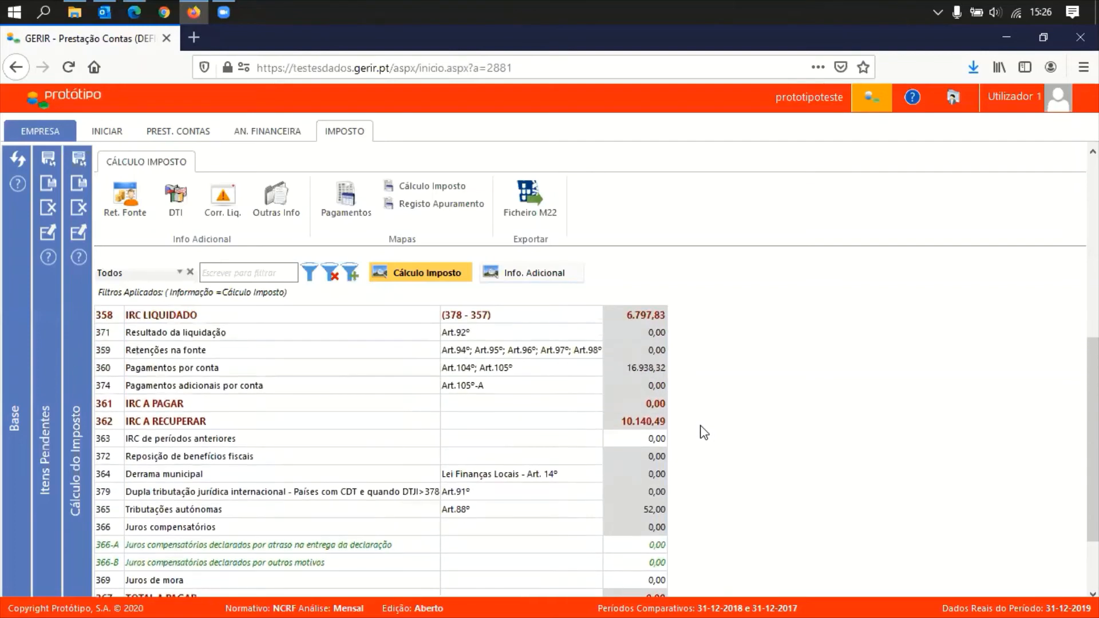
{"action": "scroll", "coordinate": [704, 433], "scroll_direction": "up", "scroll_amount": 2}
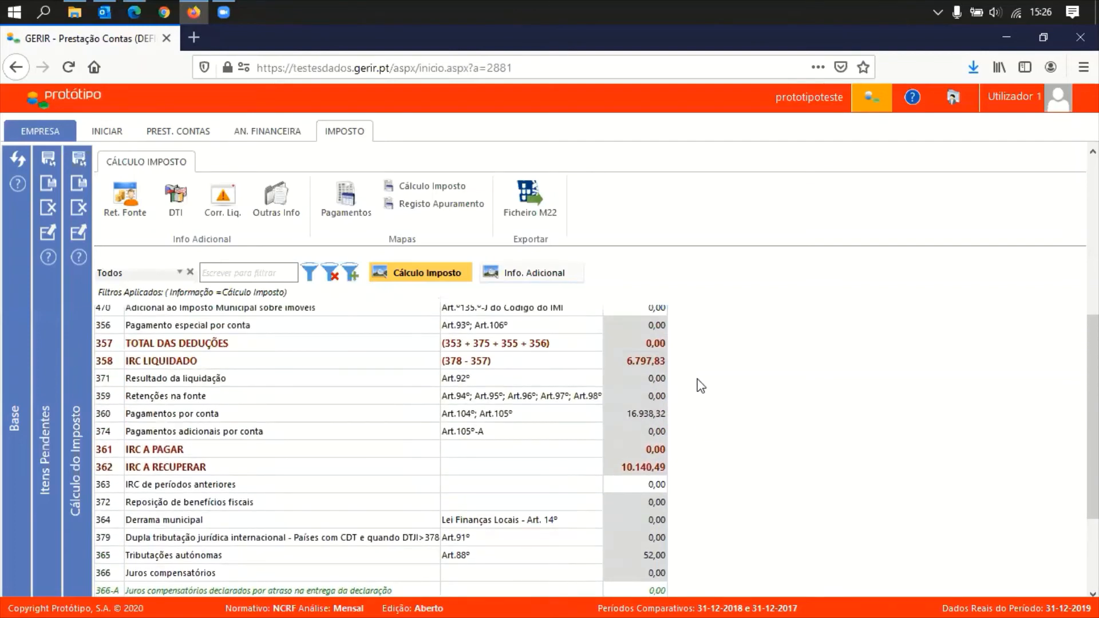
{"action": "scroll", "coordinate": [699, 383], "scroll_direction": "up", "scroll_amount": 1}
{"action": "scroll", "coordinate": [704, 368], "scroll_direction": "down", "scroll_amount": 1}
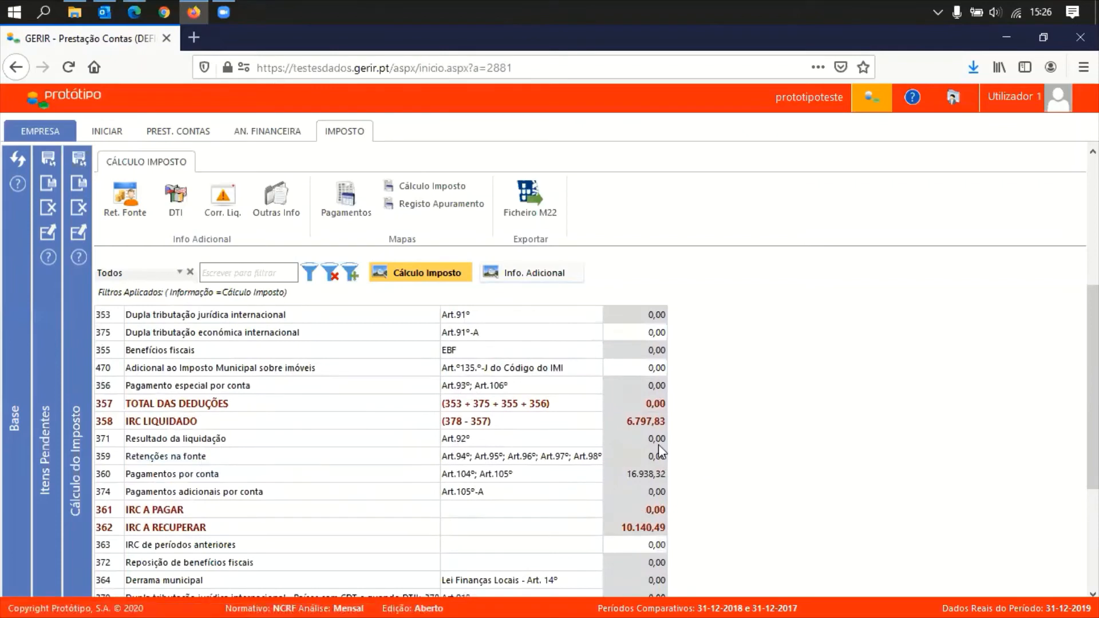
Open the Balancete and filter it by account number 241*
{"action": "left_click", "coordinate": [178, 135]}
{"action": "left_click", "coordinate": [26, 163]}
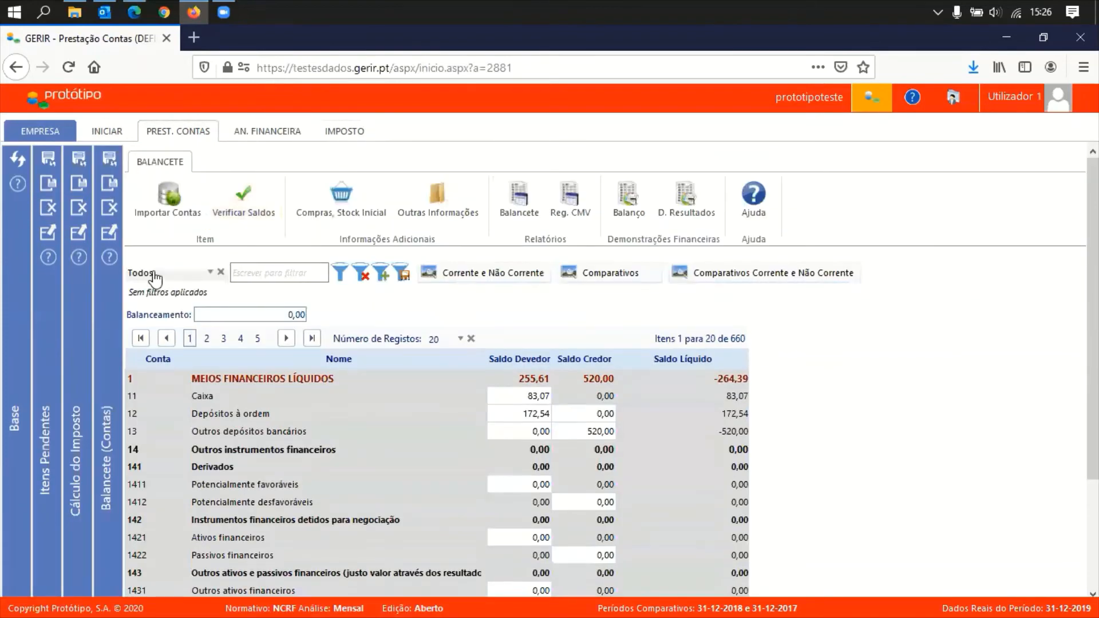
{"action": "left_click", "coordinate": [197, 274]}
{"action": "left_click", "coordinate": [165, 342]}
{"action": "left_click", "coordinate": [279, 273]}
{"action": "type", "text": "241*"}
{"action": "left_click", "coordinate": [341, 273]}
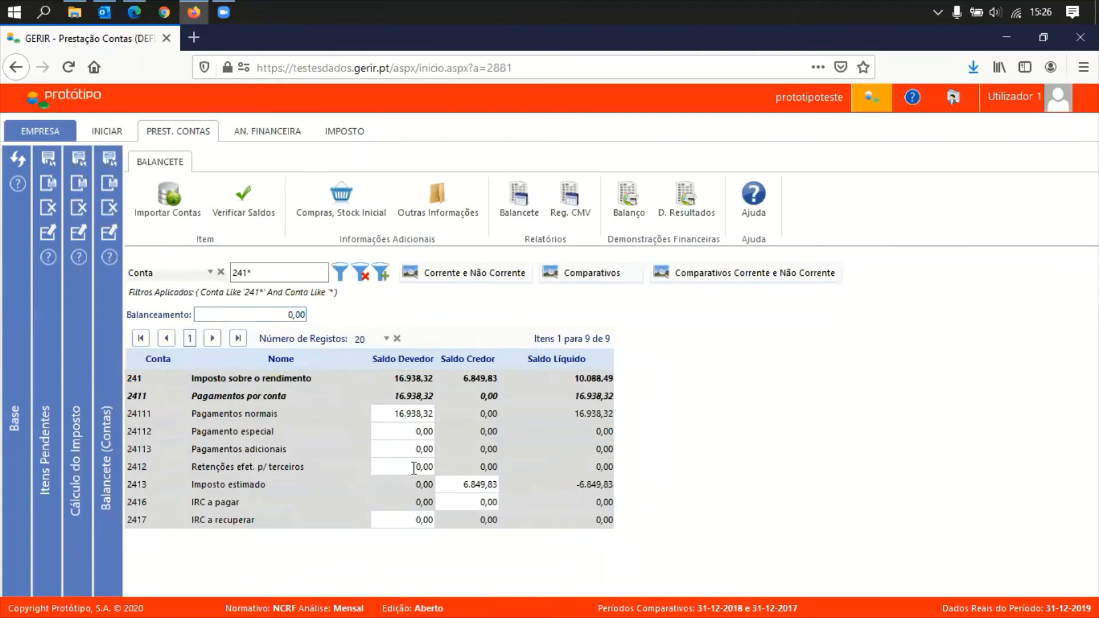
Set account 2412's debit balance to 520,00
{"action": "right_click", "coordinate": [452, 475]}
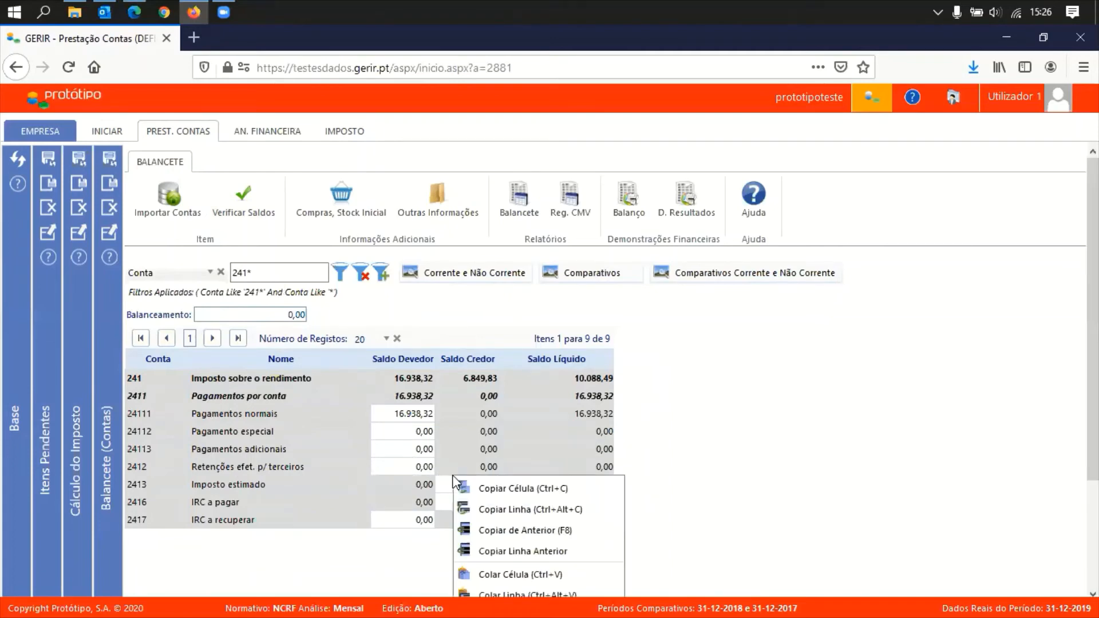
{"action": "left_click", "coordinate": [410, 464]}
{"action": "key", "text": "ctrl+a"}
{"action": "type", "text": "520"}
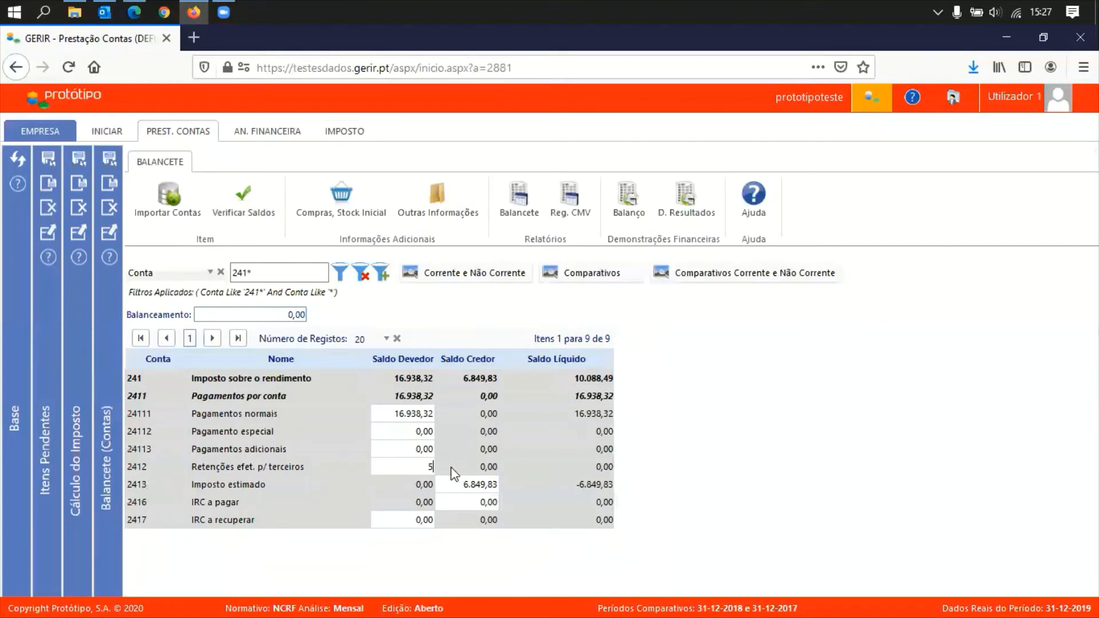
{"action": "key", "text": "Tab"}
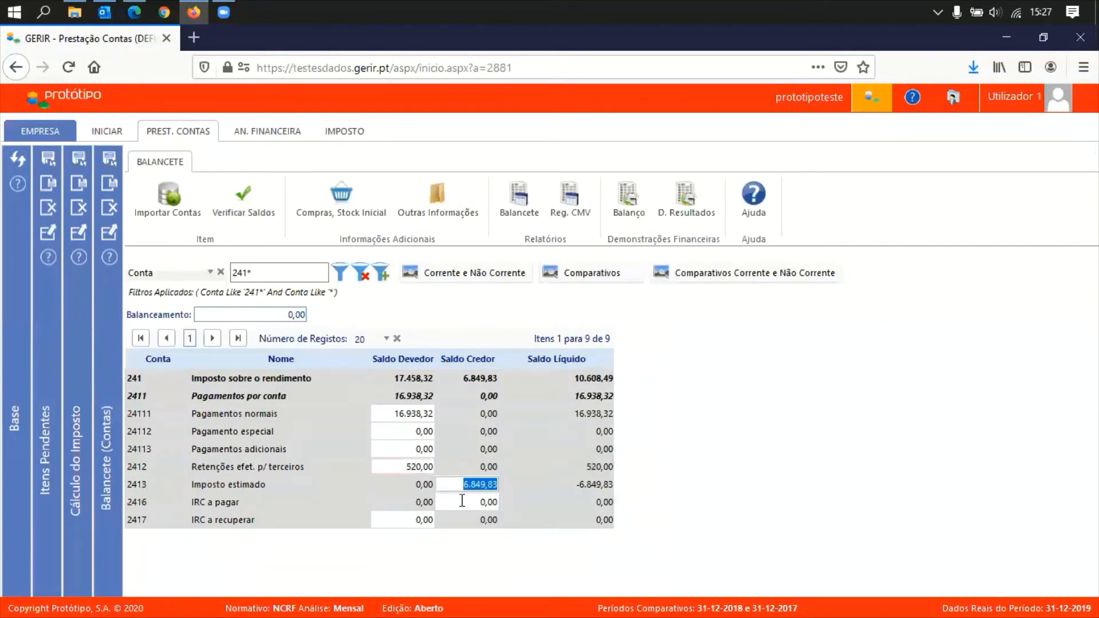
Enter 520,00 as the credit balance of account 2416 IRC a pagar
{"action": "left_click", "coordinate": [467, 506]}
{"action": "right_click", "coordinate": [510, 513]}
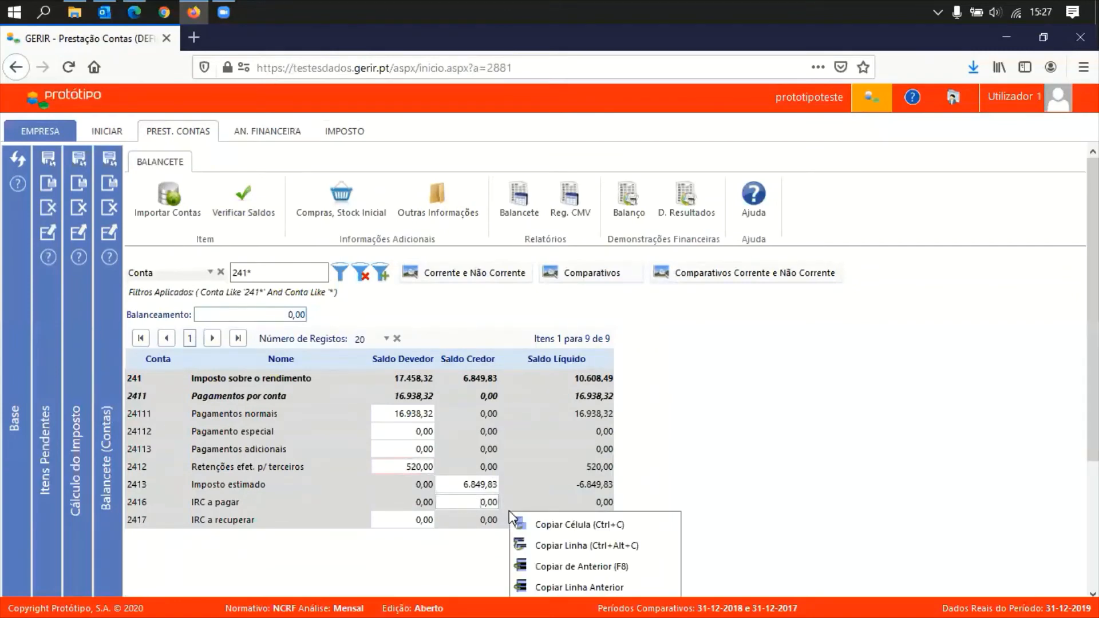
{"action": "left_click", "coordinate": [489, 505]}
{"action": "left_click_drag", "start_coordinate": [479, 504], "coordinate": [502, 504]}
{"action": "type", "text": "520"}
{"action": "key", "text": "Tab"}
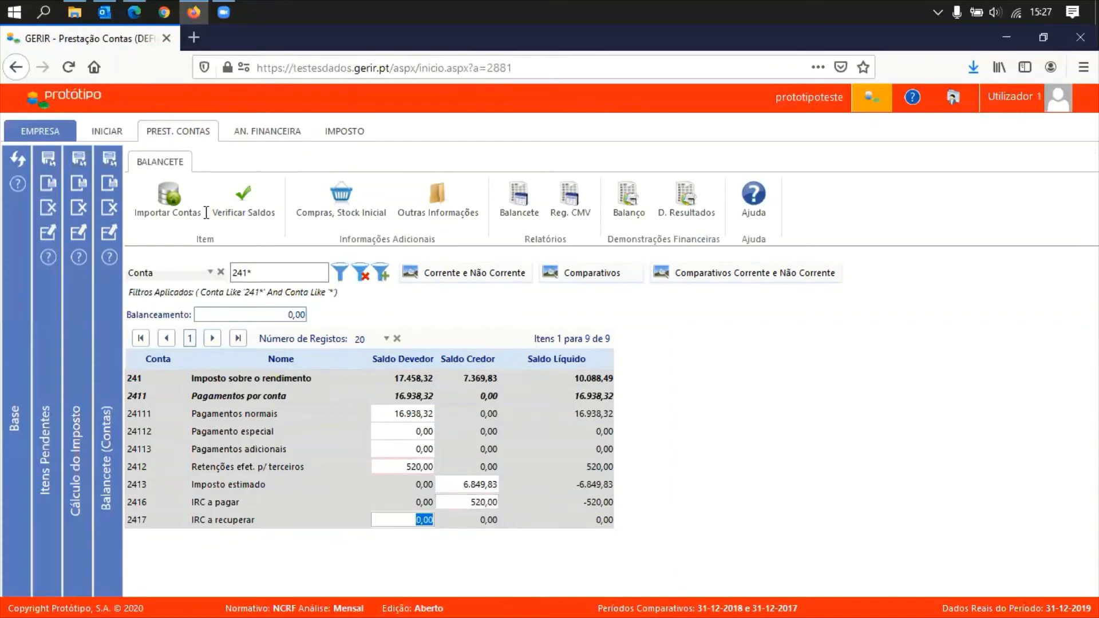
{"action": "left_click", "coordinate": [110, 164]}
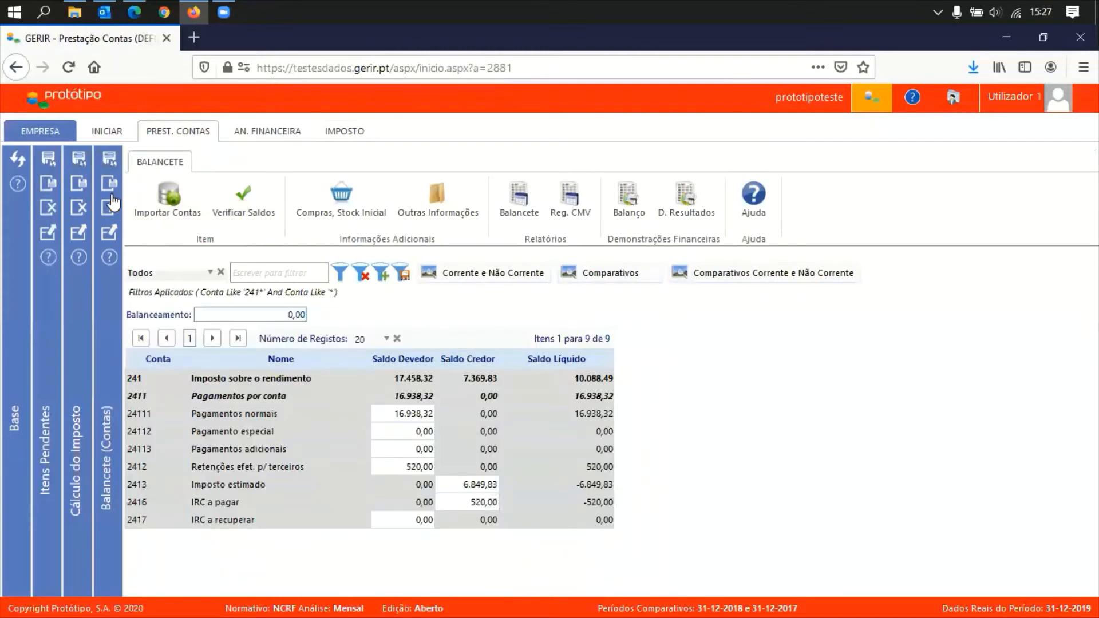
Close the Balancete and scroll Cálculo Imposto to line 359 Retenções na fonte showing 520,00
{"action": "left_click", "coordinate": [110, 206]}
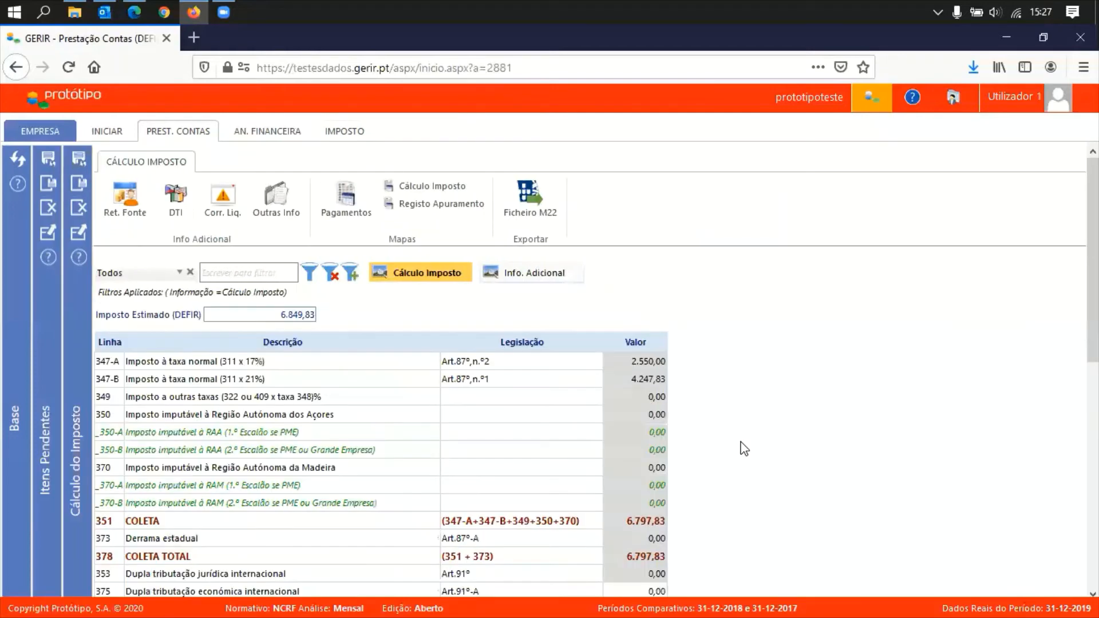
{"action": "scroll", "coordinate": [696, 530], "scroll_direction": "down", "scroll_amount": 5}
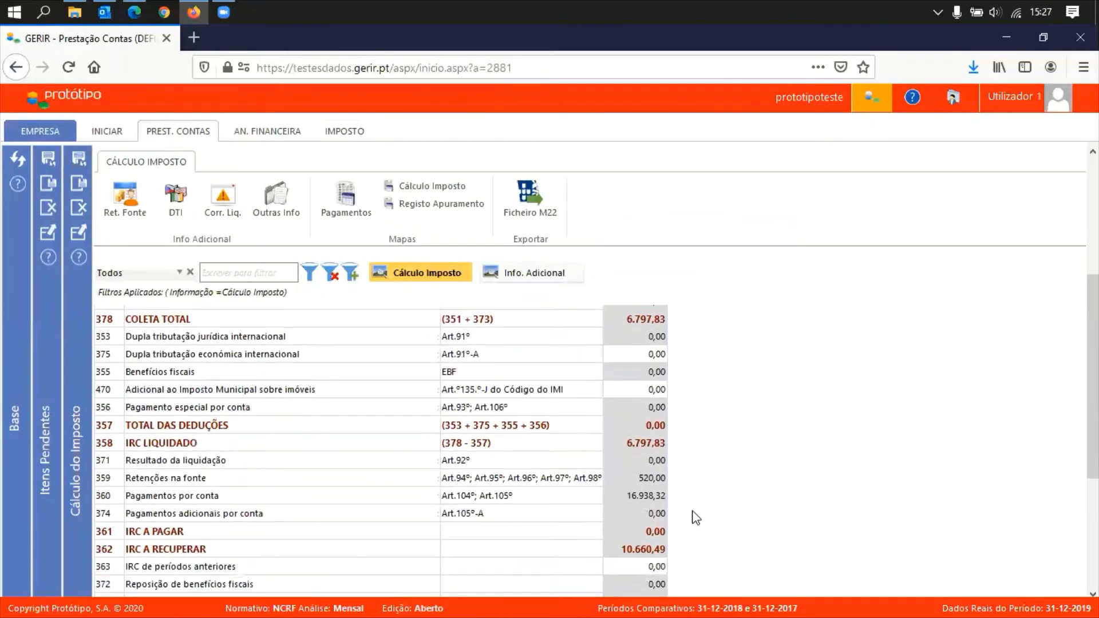
{"action": "scroll", "coordinate": [695, 507], "scroll_direction": "down", "scroll_amount": 1}
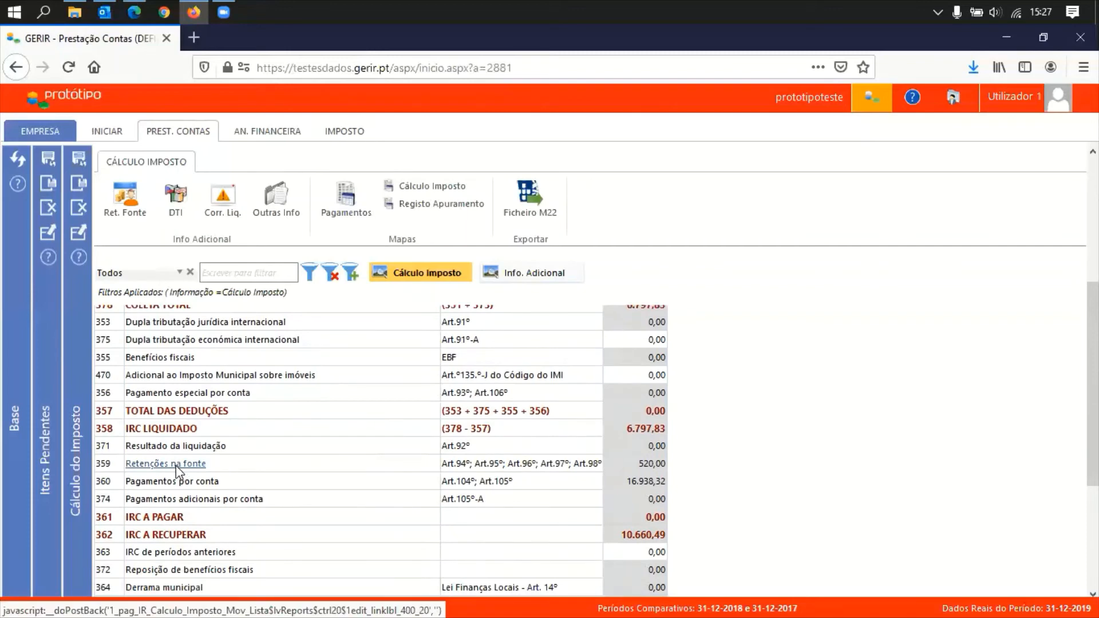
Open the Ret. Fonte (NIF) detail and inspect its -520,00 difference against Modelo 22
{"action": "left_click", "coordinate": [127, 203]}
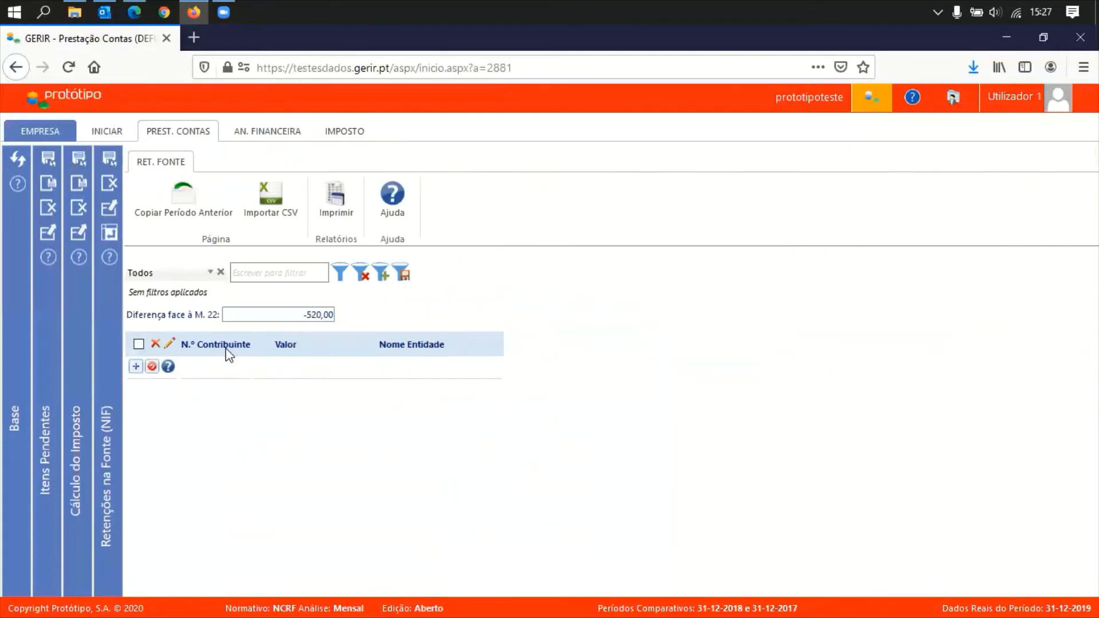
{"action": "left_click", "coordinate": [315, 314]}
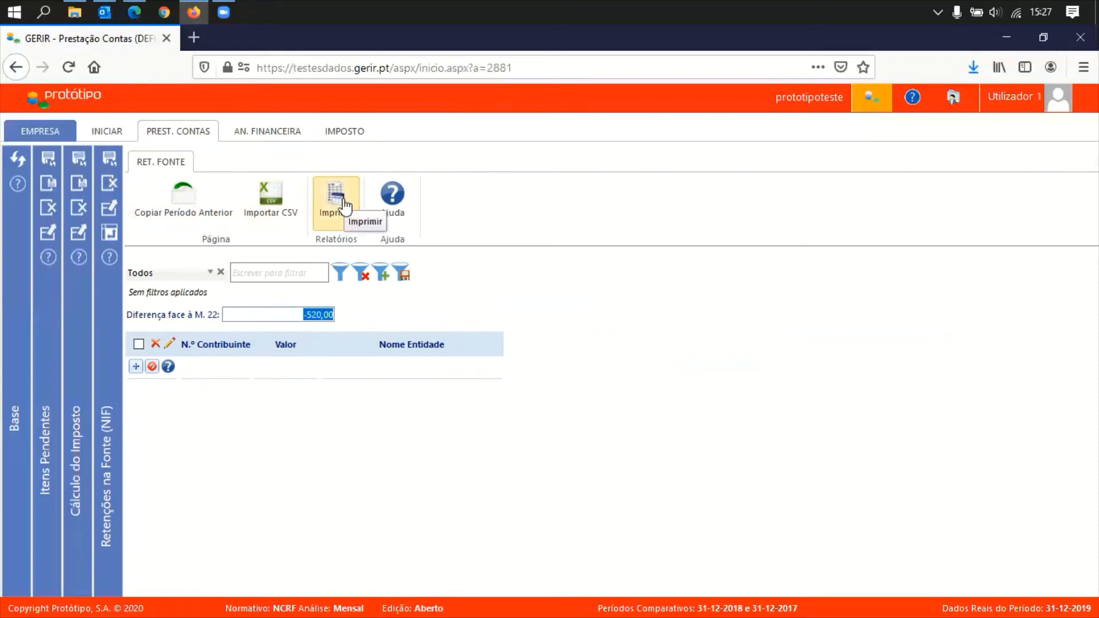
{"action": "left_click", "coordinate": [193, 246]}
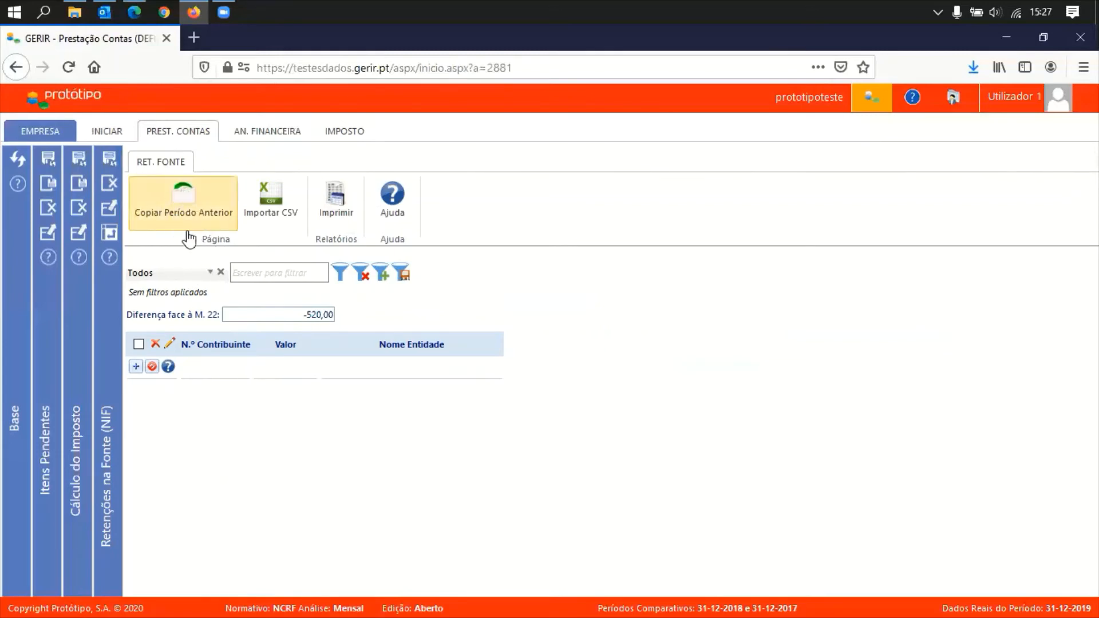
Close the Retenções na Fonte detail, scroll Cálculo Imposto back up and show the IMPOSTO tools
{"action": "left_click", "coordinate": [109, 186]}
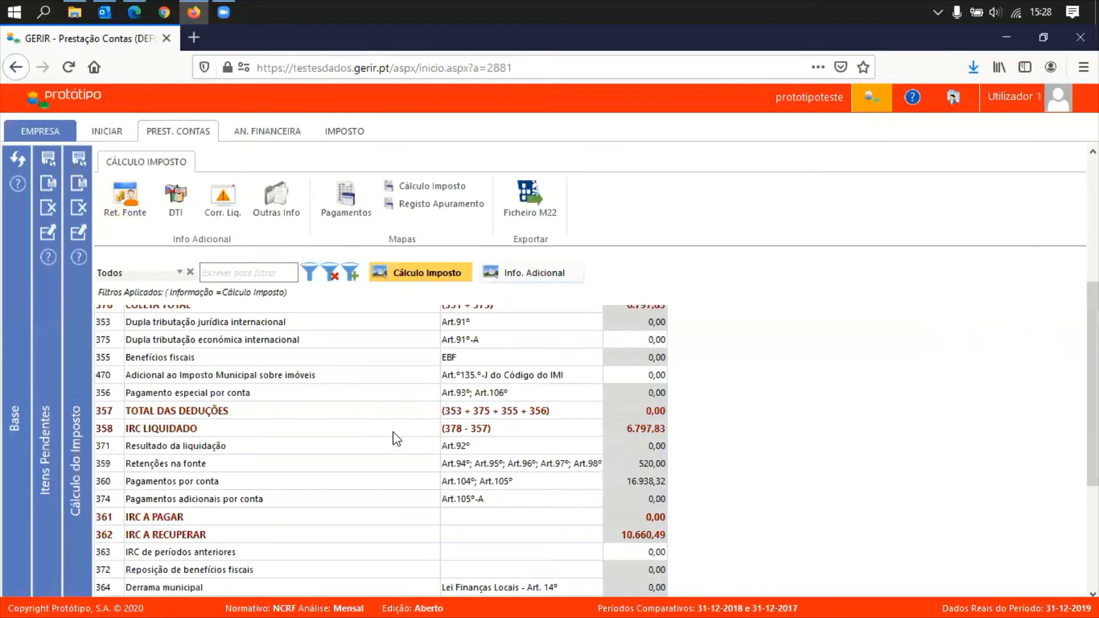
{"action": "scroll", "coordinate": [395, 439], "scroll_direction": "up", "scroll_amount": 3}
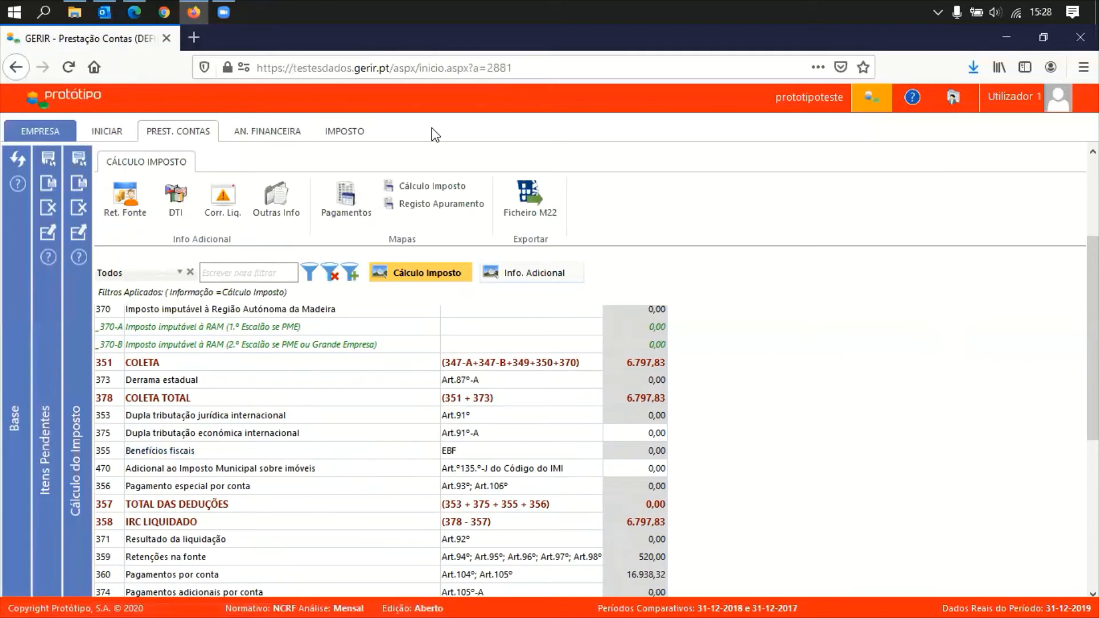
{"action": "left_click", "coordinate": [341, 133]}
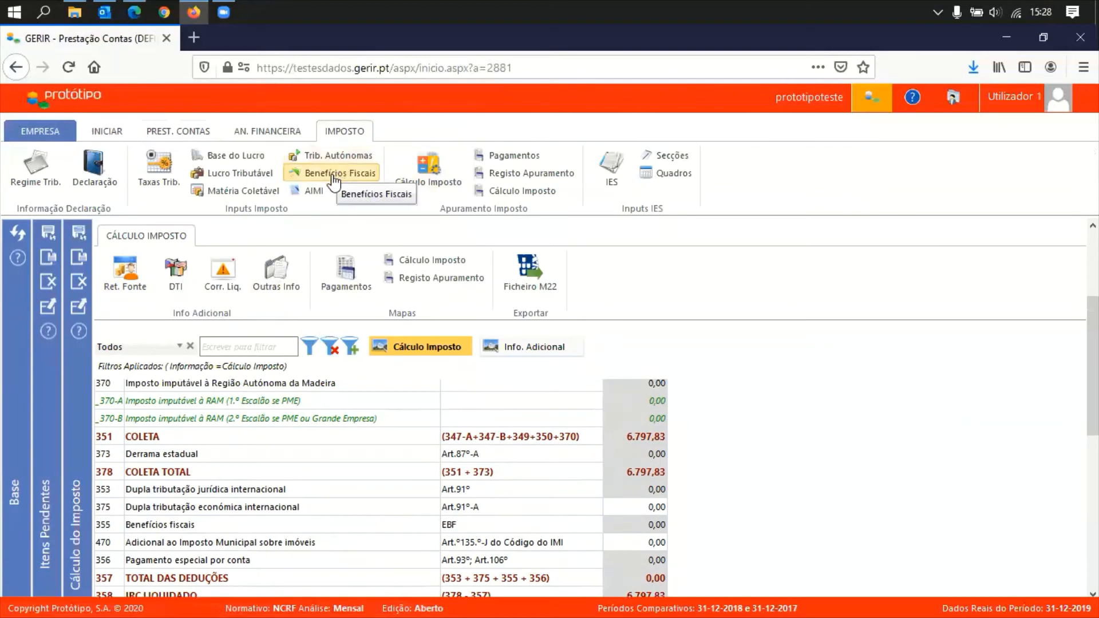
Open the line 355 Benefícios fiscais and review them alongside the tax calculation
{"action": "left_click", "coordinate": [173, 526]}
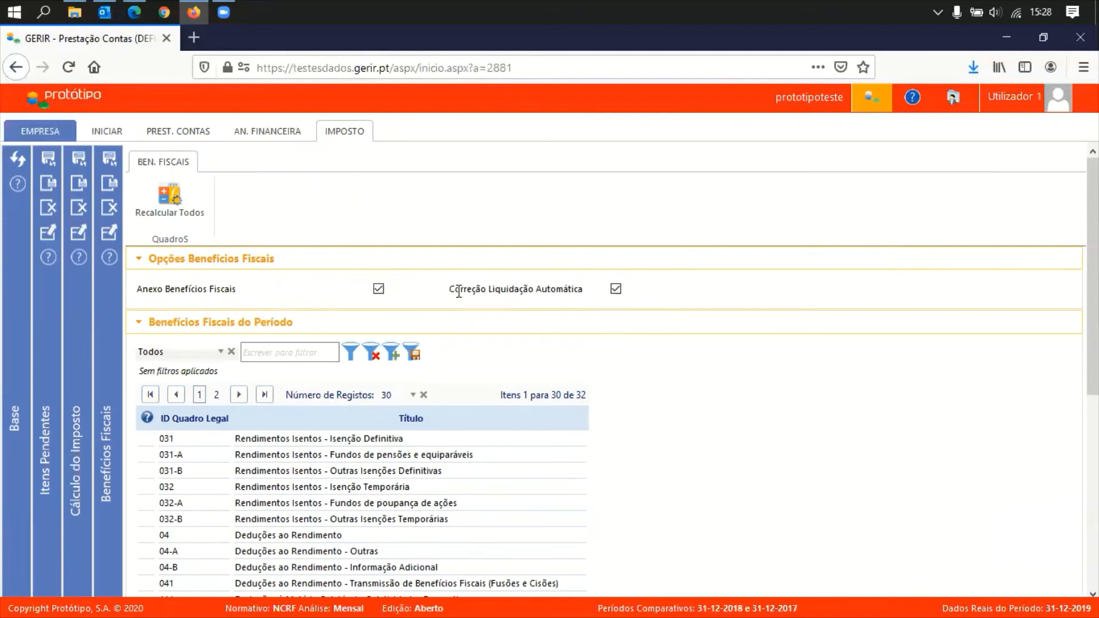
{"action": "left_click_drag", "start_coordinate": [459, 292], "coordinate": [616, 302]}
{"action": "left_click", "coordinate": [303, 278]}
{"action": "left_click", "coordinate": [75, 434]}
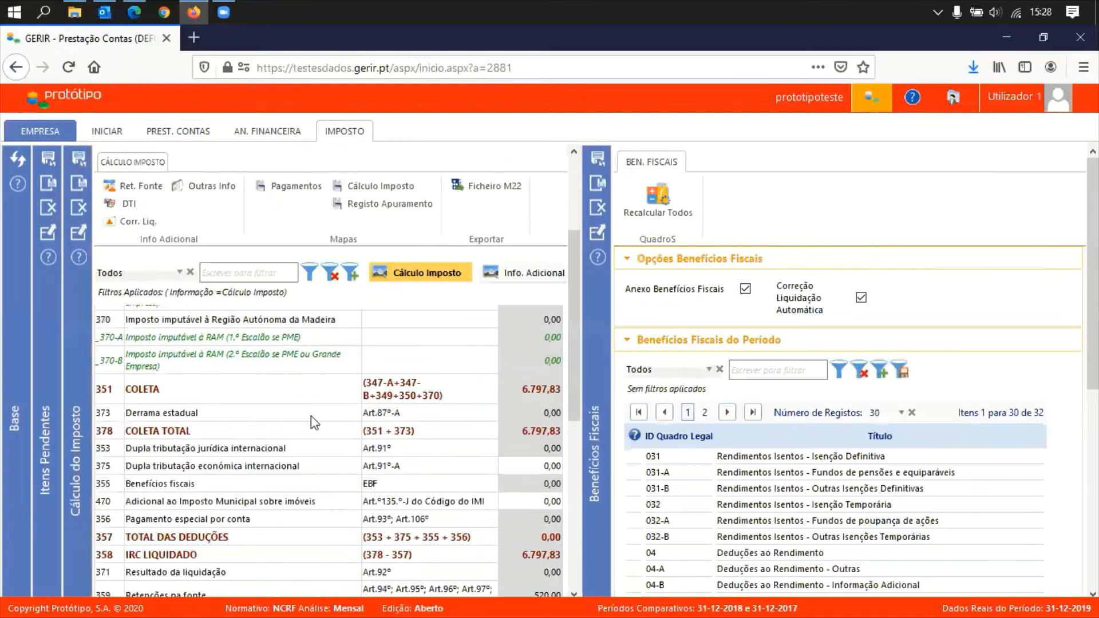
{"action": "scroll", "coordinate": [293, 490], "scroll_direction": "down", "scroll_amount": 3}
{"action": "scroll", "coordinate": [293, 491], "scroll_direction": "down", "scroll_amount": 2}
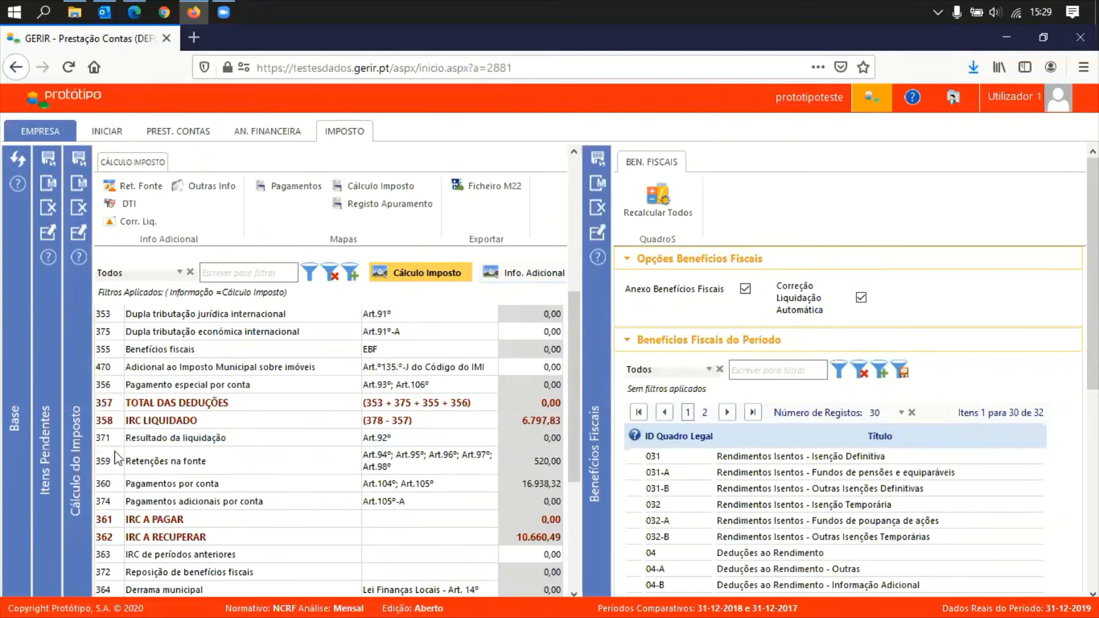
{"action": "left_click", "coordinate": [79, 469]}
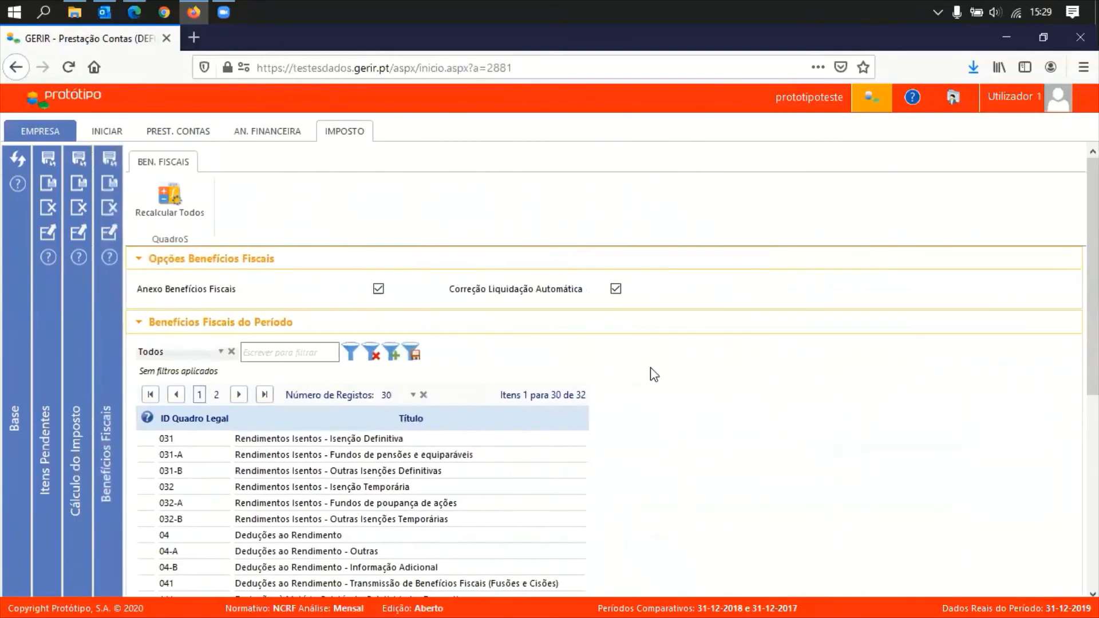
Collapse Opções Benefícios Fiscais and open quadro 04 Deduções ao Rendimento
{"action": "scroll", "coordinate": [625, 314], "scroll_direction": "down", "scroll_amount": 3}
{"action": "left_click", "coordinate": [423, 259]}
{"action": "scroll", "coordinate": [703, 518], "scroll_direction": "down", "scroll_amount": 3}
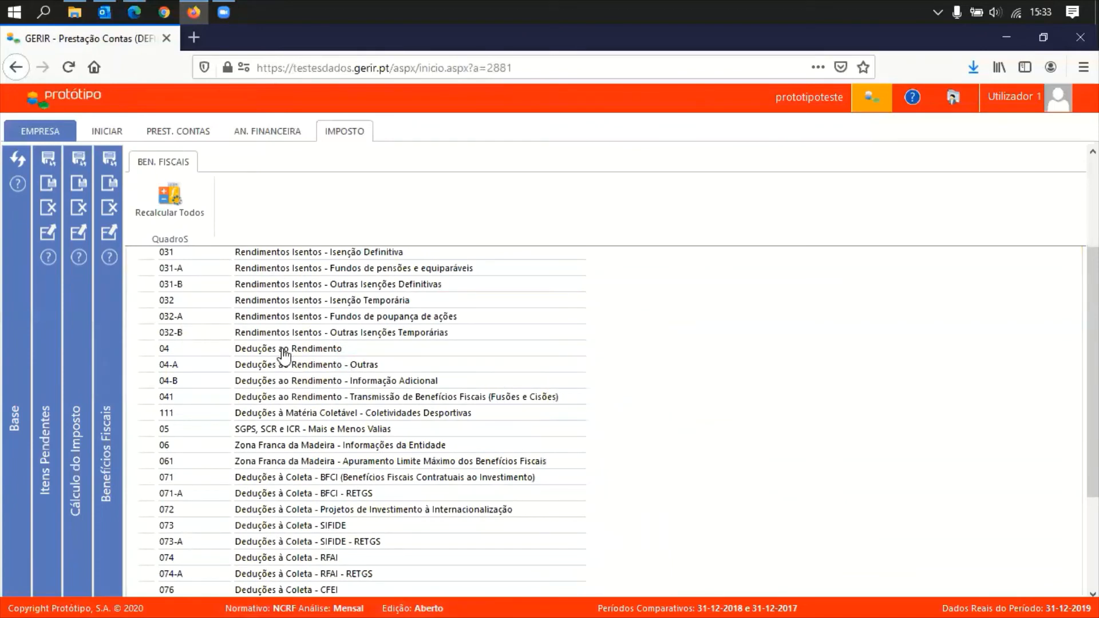
{"action": "left_click", "coordinate": [285, 352]}
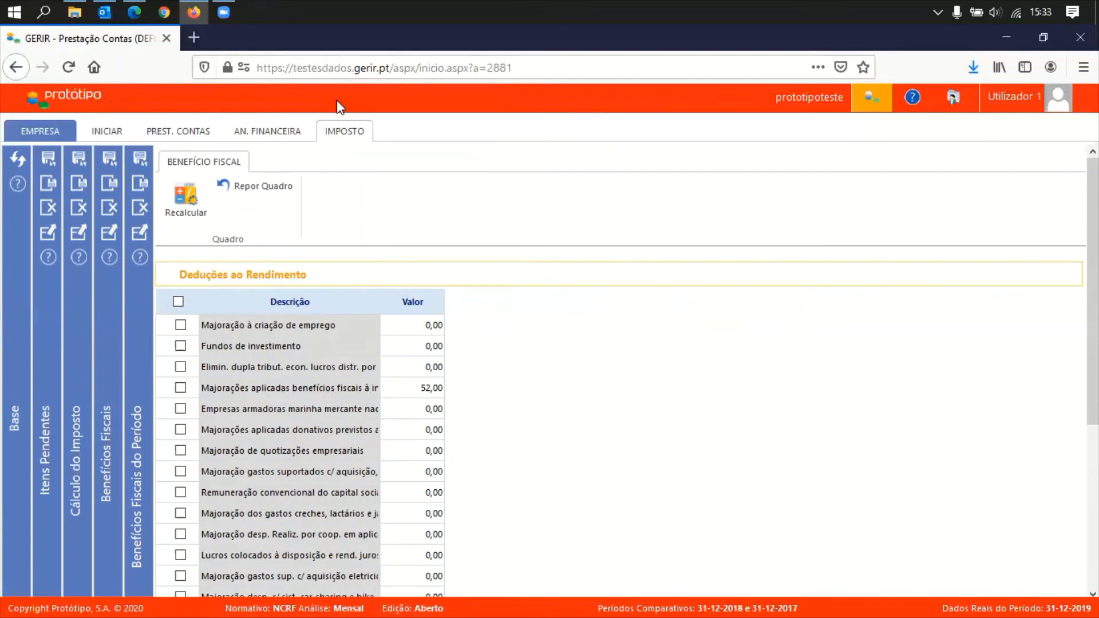
Filter Lucro Tributável by line 774 to confirm 52,00 under Benefícios Fiscais, then close it
{"action": "left_click", "coordinate": [337, 128]}
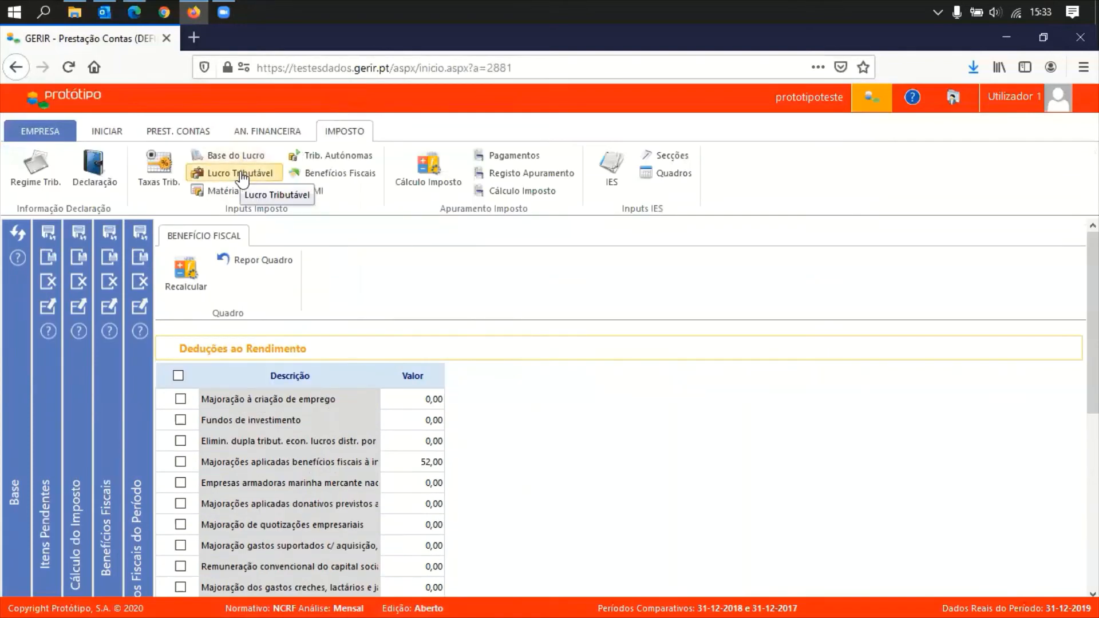
{"action": "left_click", "coordinate": [243, 172]}
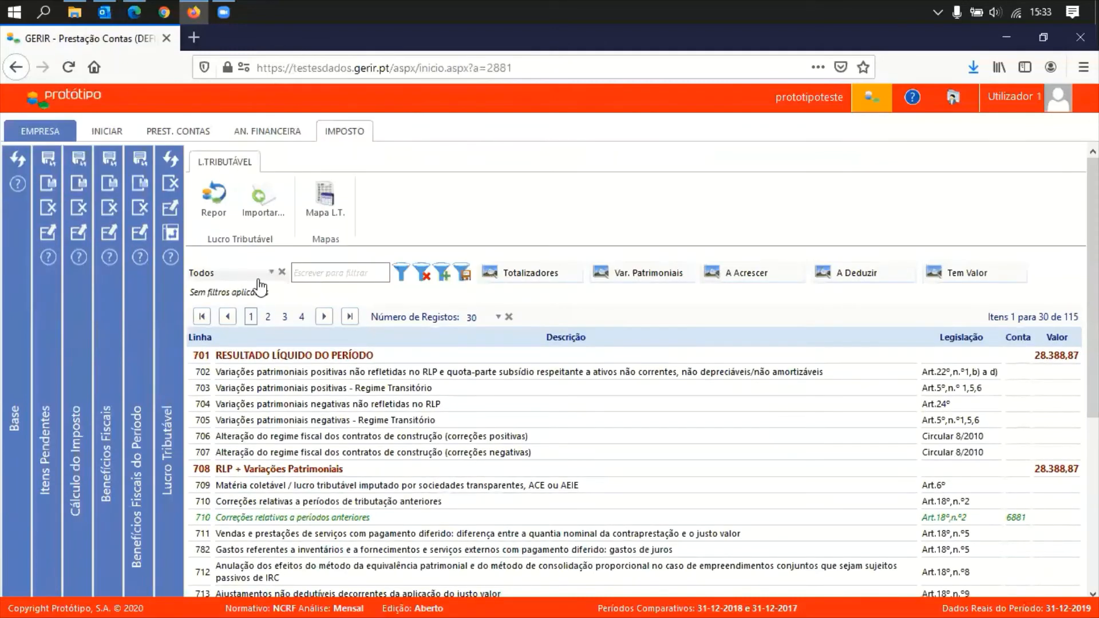
{"action": "left_click", "coordinate": [259, 277]}
{"action": "left_click", "coordinate": [247, 338]}
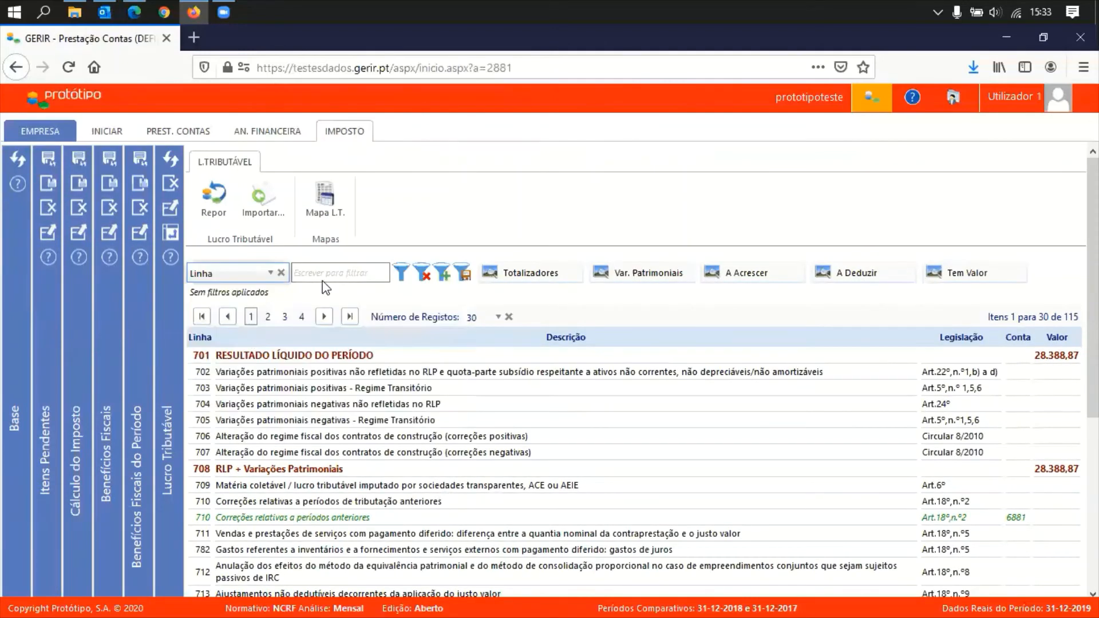
{"action": "left_click", "coordinate": [330, 273]}
{"action": "type", "text": "774"}
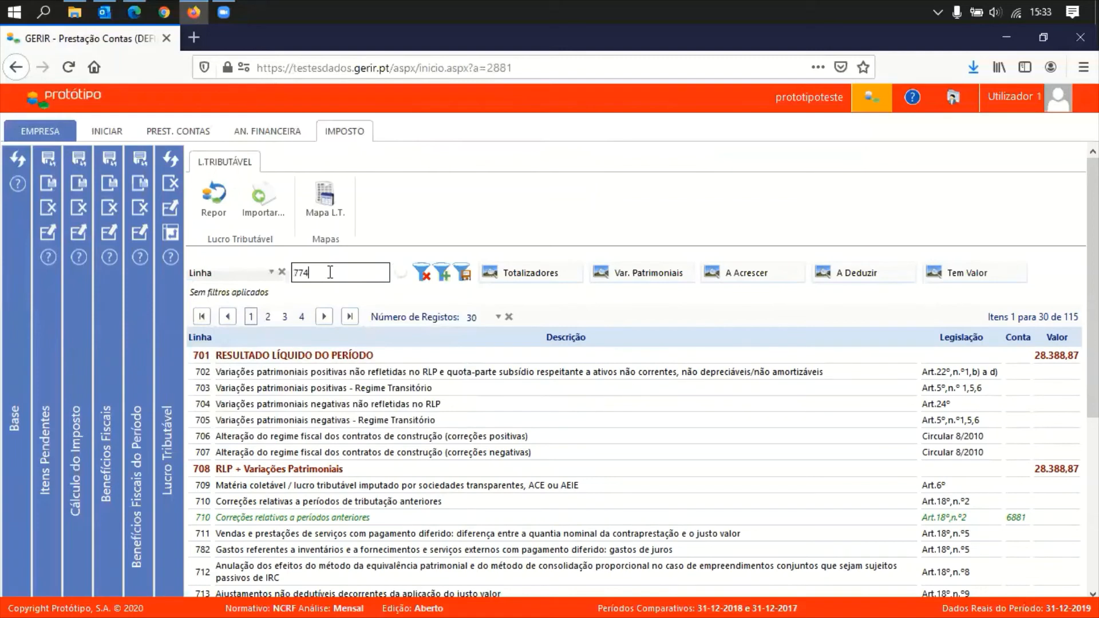
{"action": "key", "text": "Return"}
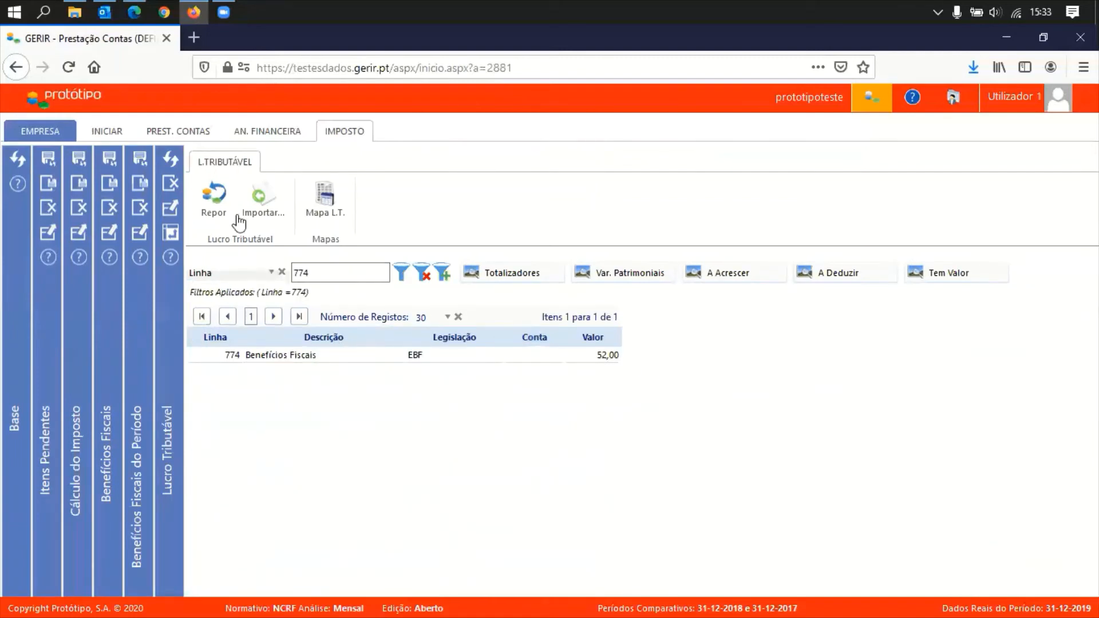
{"action": "left_click", "coordinate": [170, 183]}
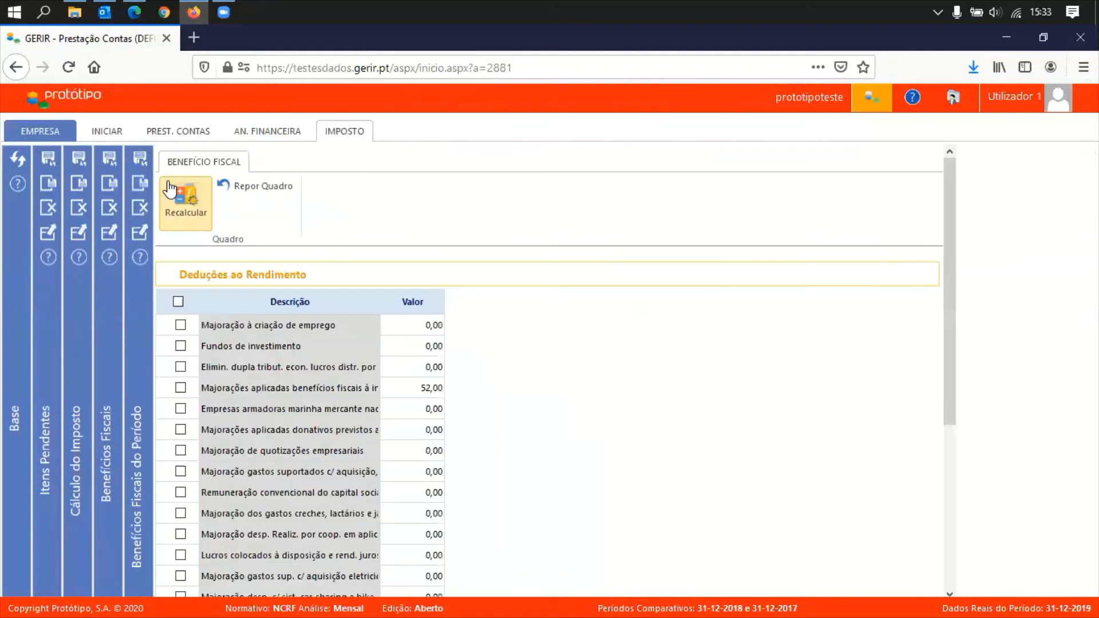
Close Deduções ao Rendimento, open quadro 073 SIFIDE and list the row's legal diplomas
{"action": "left_click", "coordinate": [141, 210]}
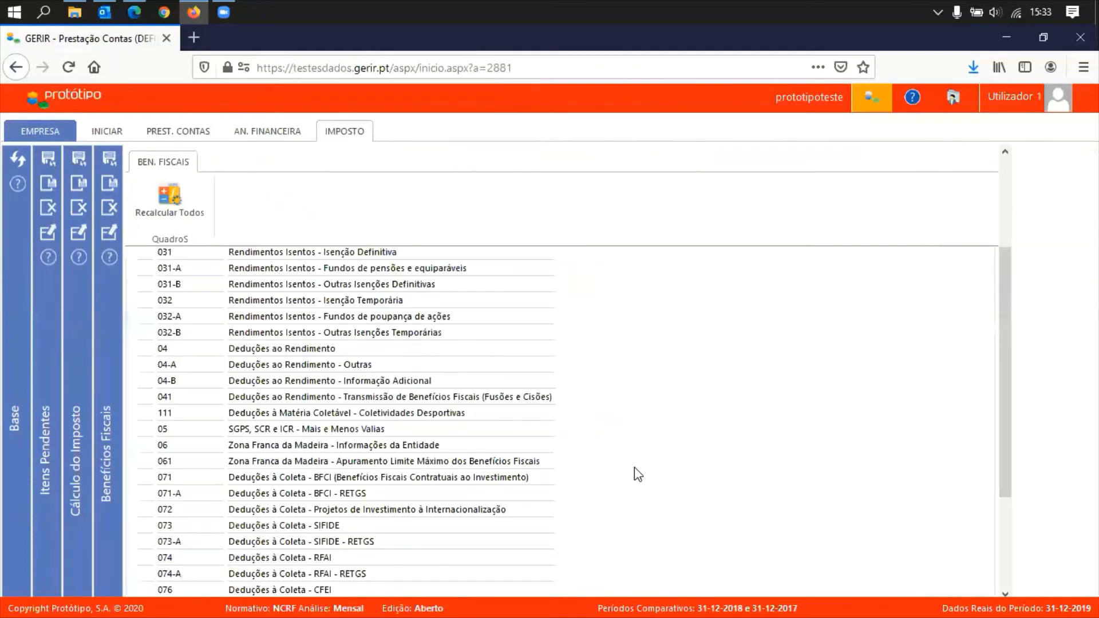
{"action": "scroll", "coordinate": [634, 467], "scroll_direction": "down", "scroll_amount": 2}
{"action": "scroll", "coordinate": [634, 456], "scroll_direction": "down", "scroll_amount": 1}
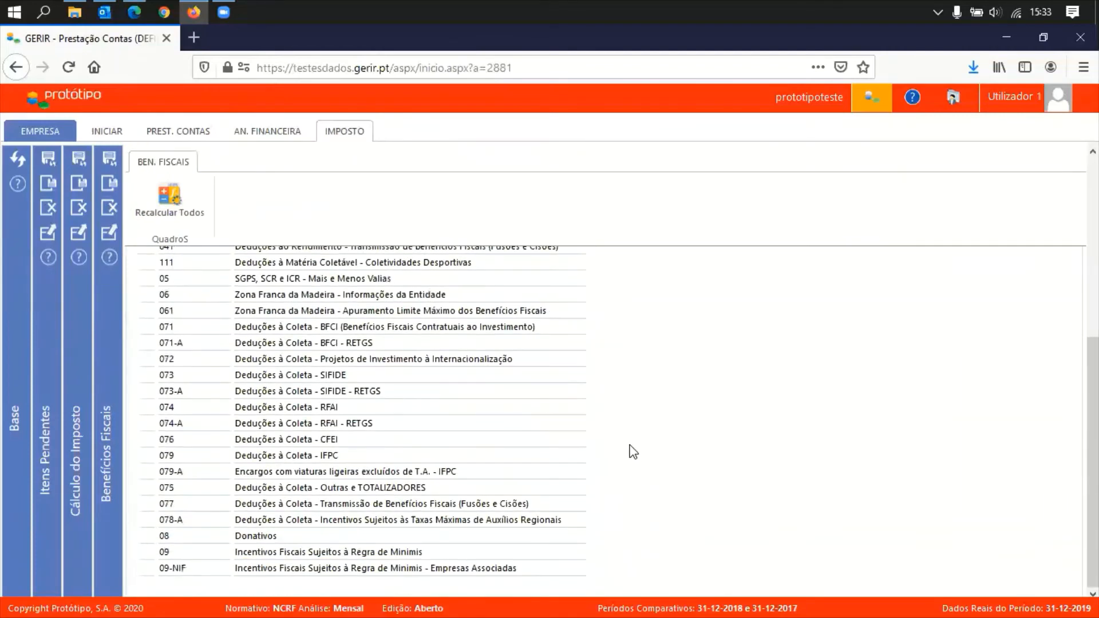
{"action": "left_click", "coordinate": [318, 378]}
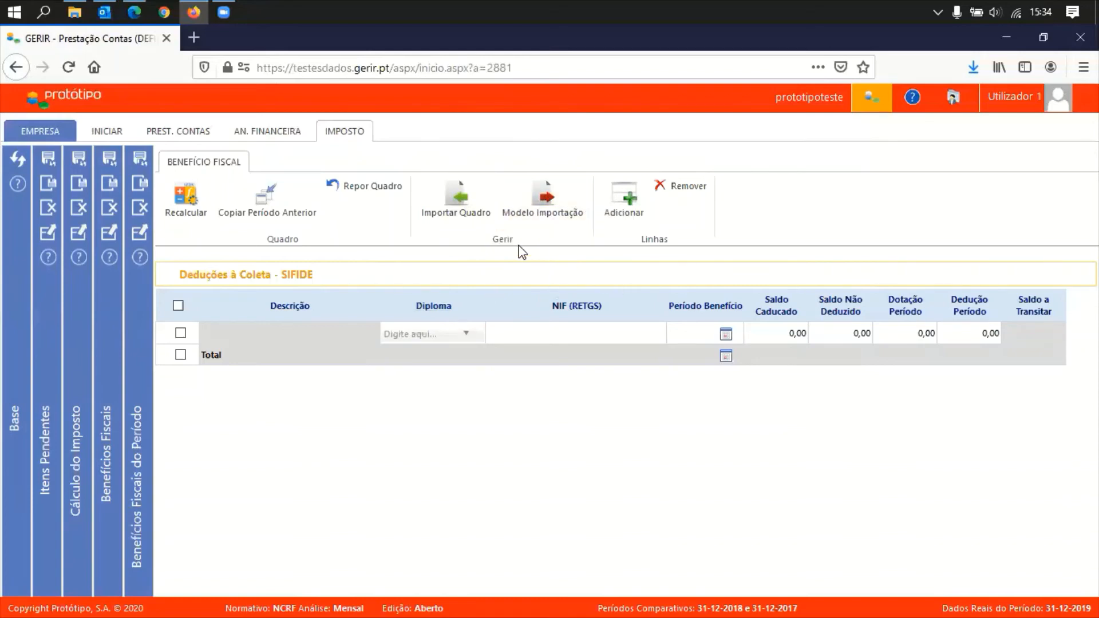
{"action": "left_click", "coordinate": [464, 336]}
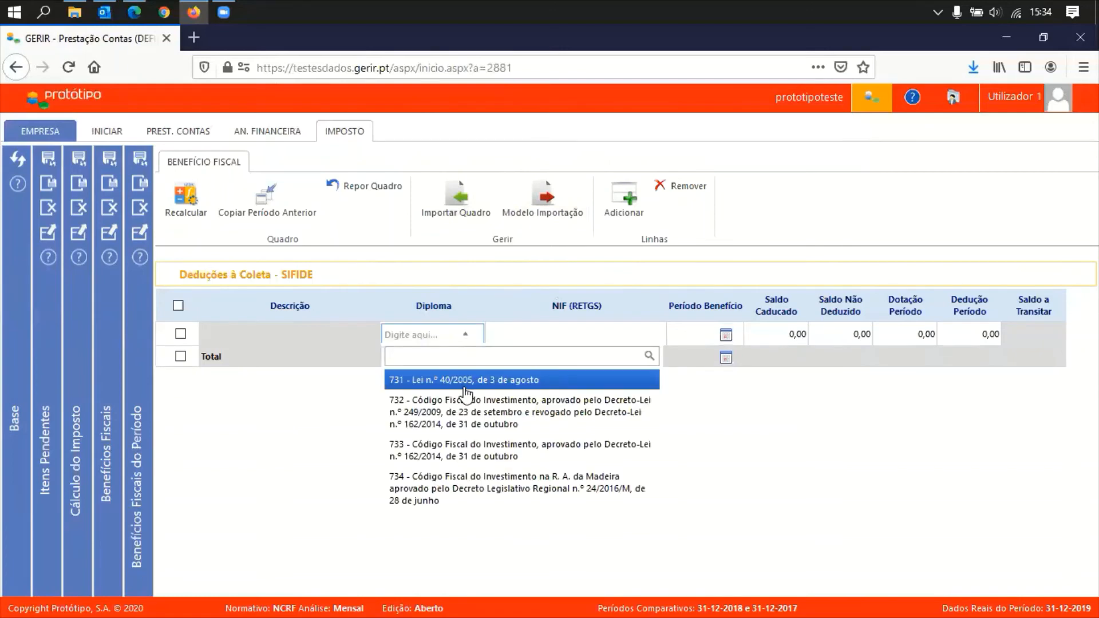
Give the SIFIDE row diploma 734, the RETGS taxpayer number and period 01-01-2015
{"action": "left_click", "coordinate": [486, 489]}
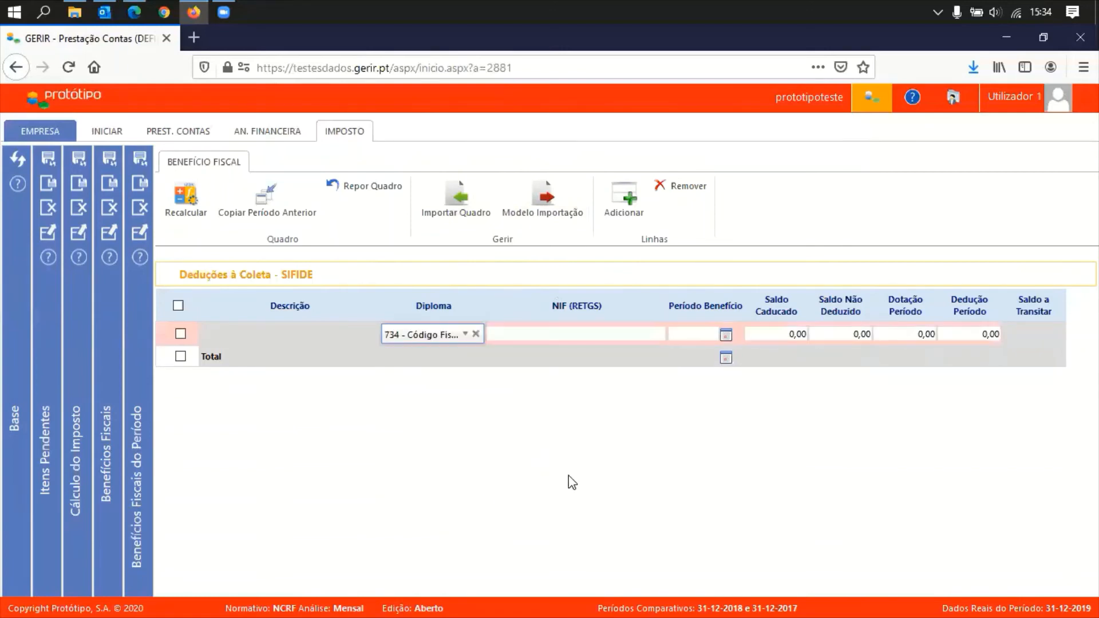
{"action": "left_click", "coordinate": [620, 333]}
{"action": "key", "text": "Tab"}
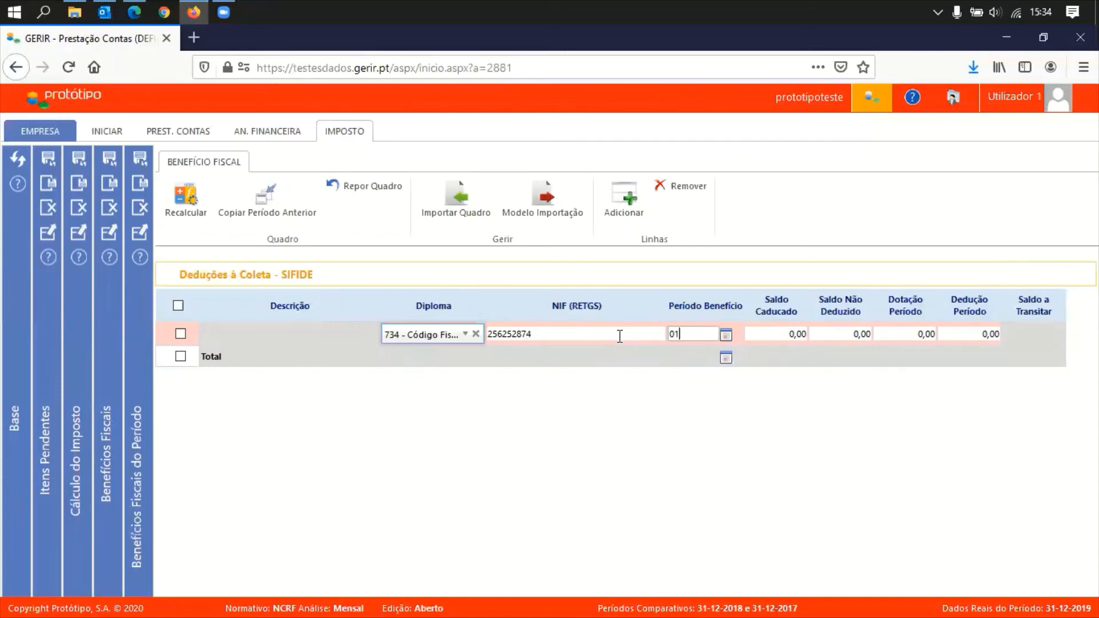
{"action": "type", "text": "01-01-2015"}
{"action": "key", "text": "Tab"}
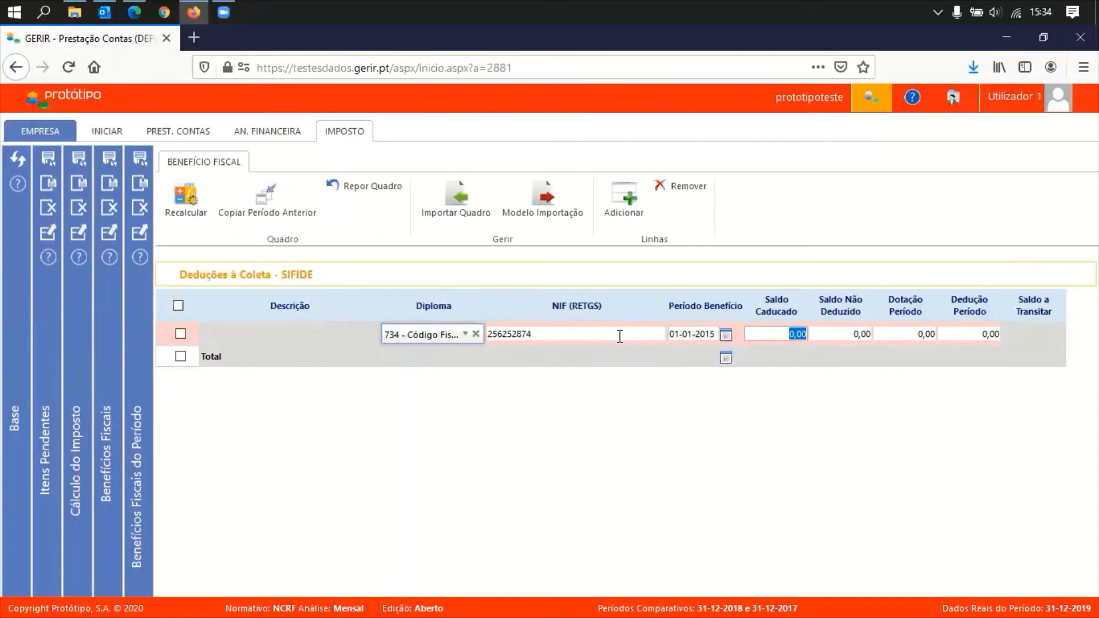
Enter amounts 120, 200, 520 and 530 and recalculate, leaving 190,00 to carry forward
{"action": "type", "text": "120"}
{"action": "key", "text": "Tab"}
{"action": "type", "text": "200"}
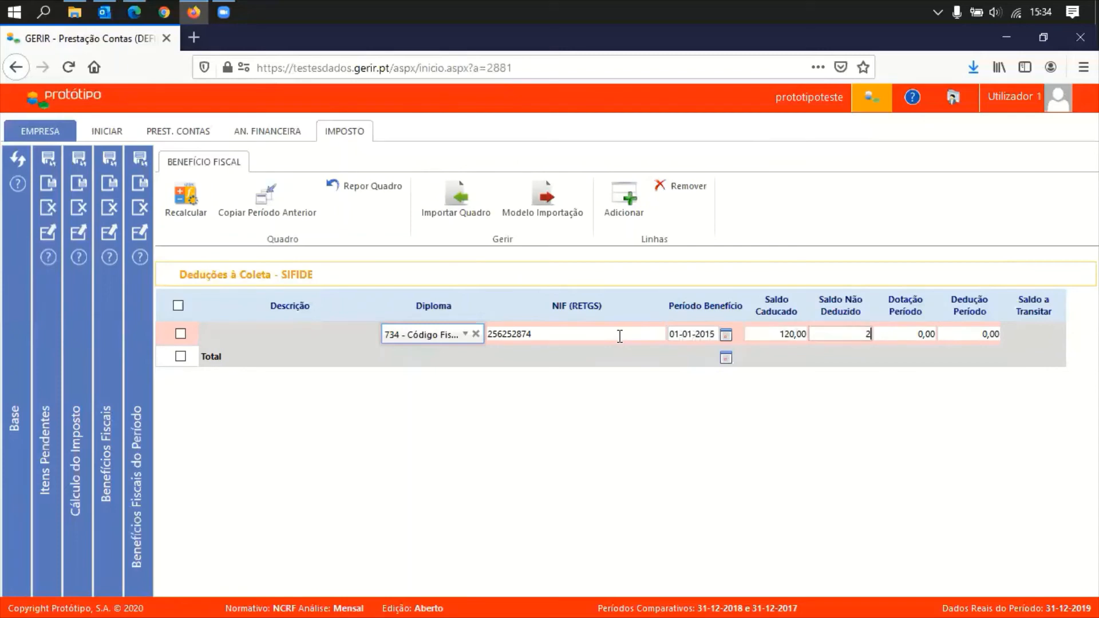
{"action": "key", "text": "Tab"}
{"action": "type", "text": "520"}
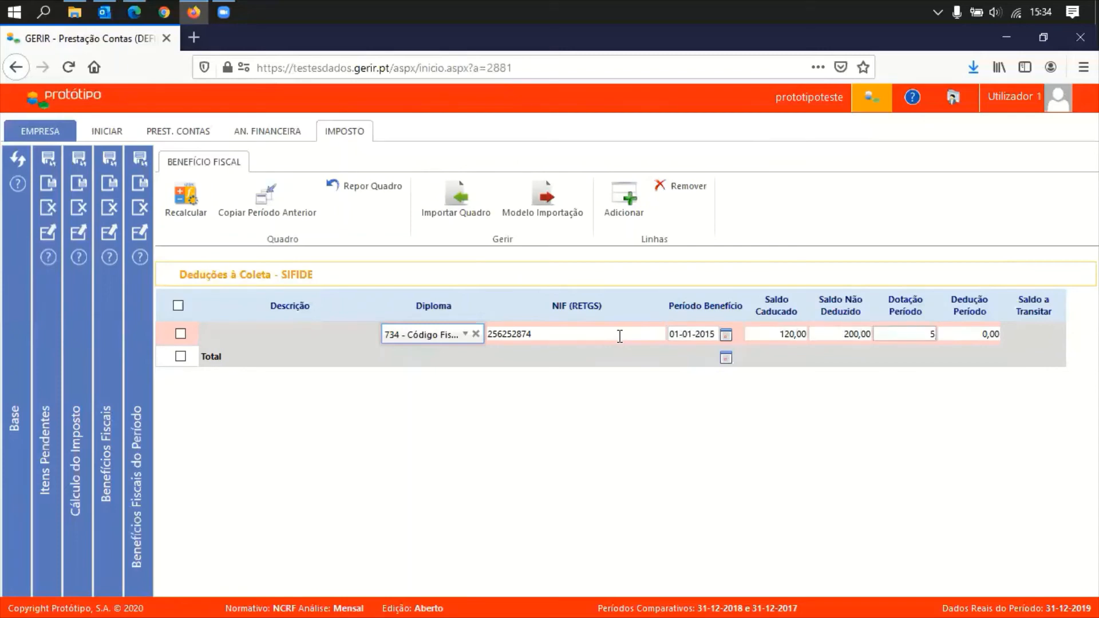
{"action": "key", "text": "Tab"}
{"action": "type", "text": "5"}
{"action": "key", "text": "Tab"}
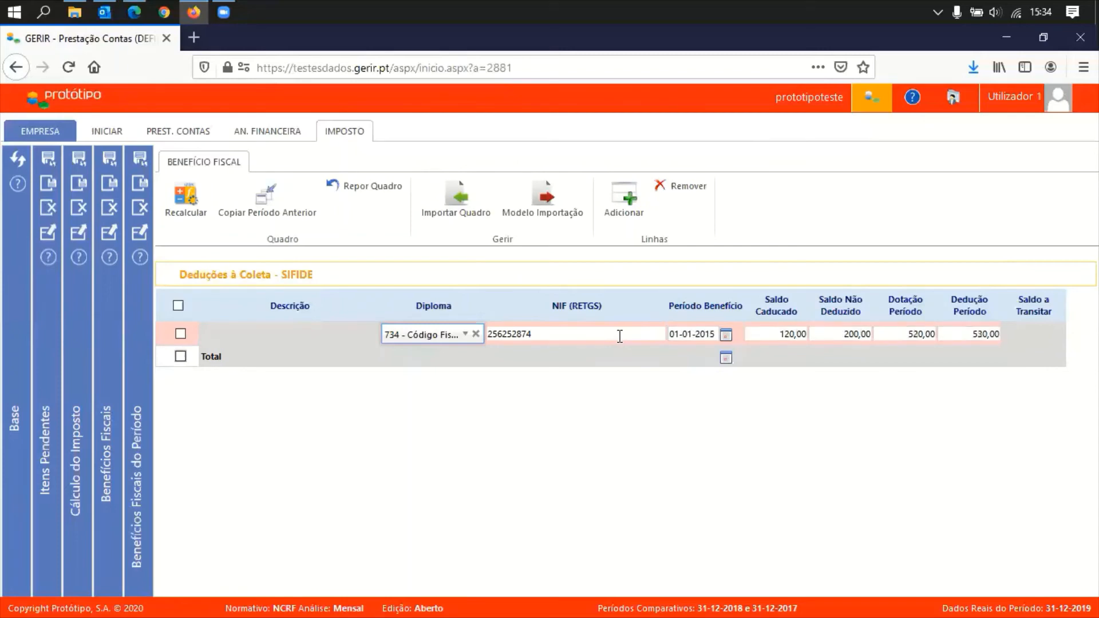
{"action": "left_click", "coordinate": [175, 205]}
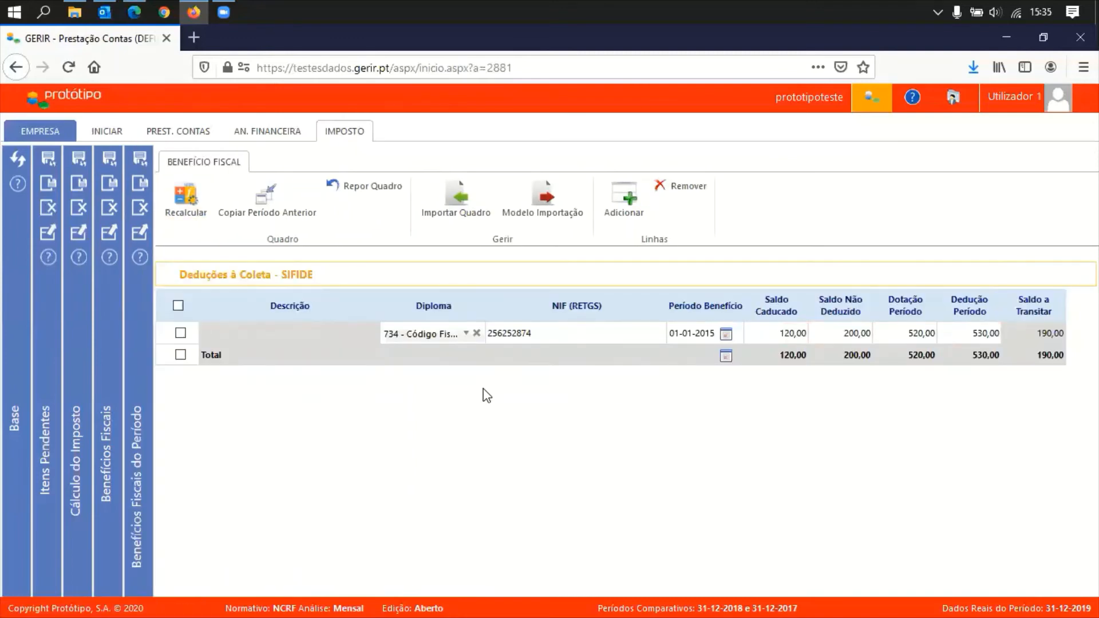
Add a new empty SIFIDE row, then mark it and remove it
{"action": "left_click", "coordinate": [623, 216]}
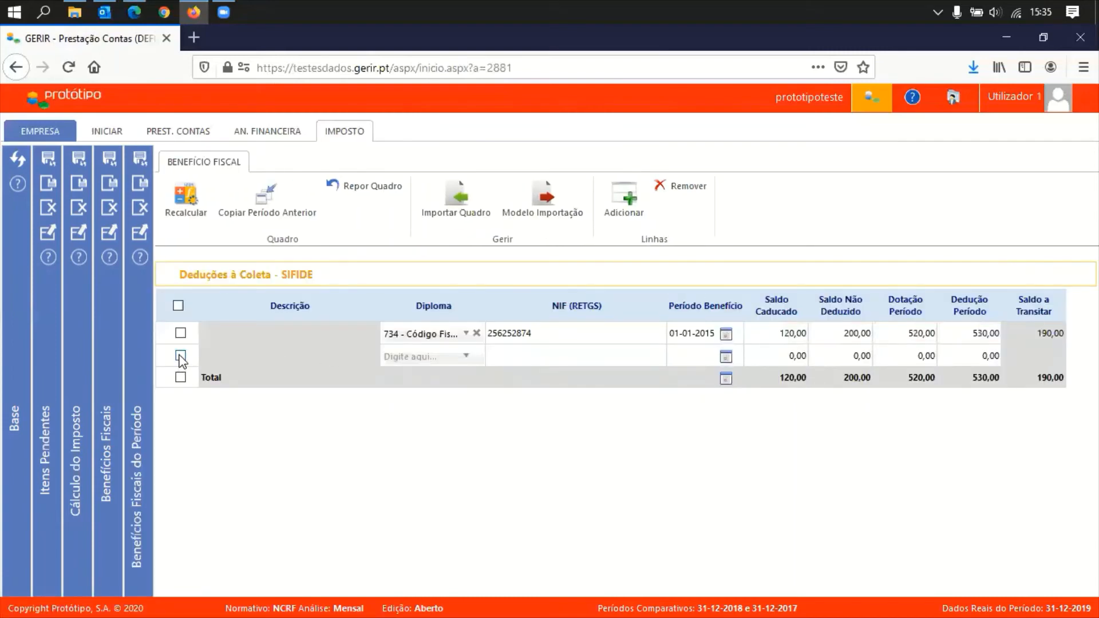
{"action": "left_click", "coordinate": [181, 356]}
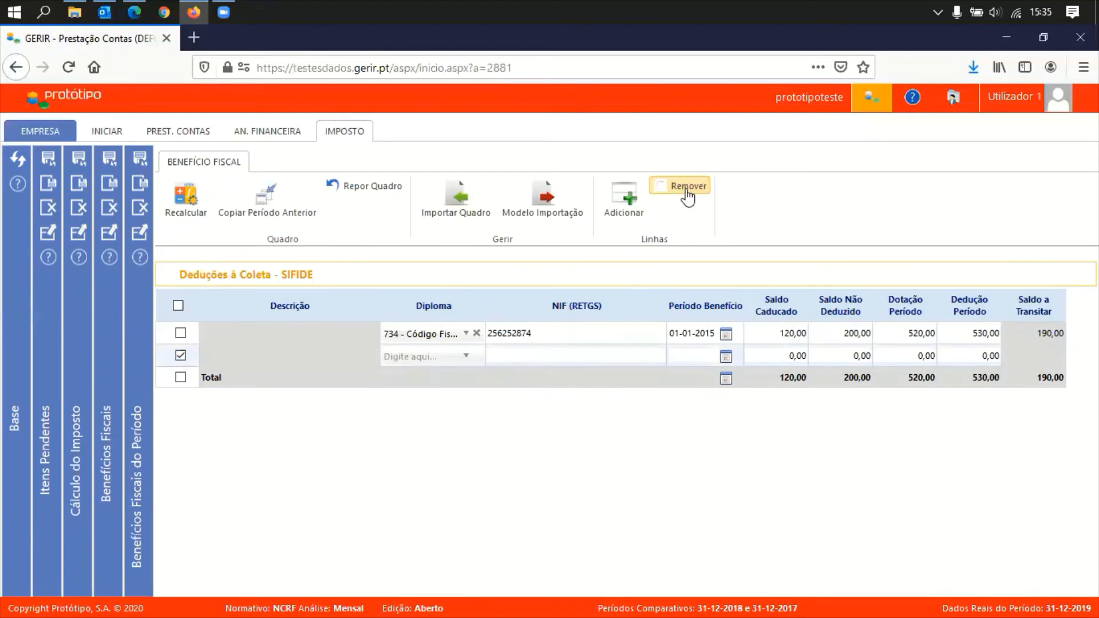
{"action": "left_click", "coordinate": [683, 186]}
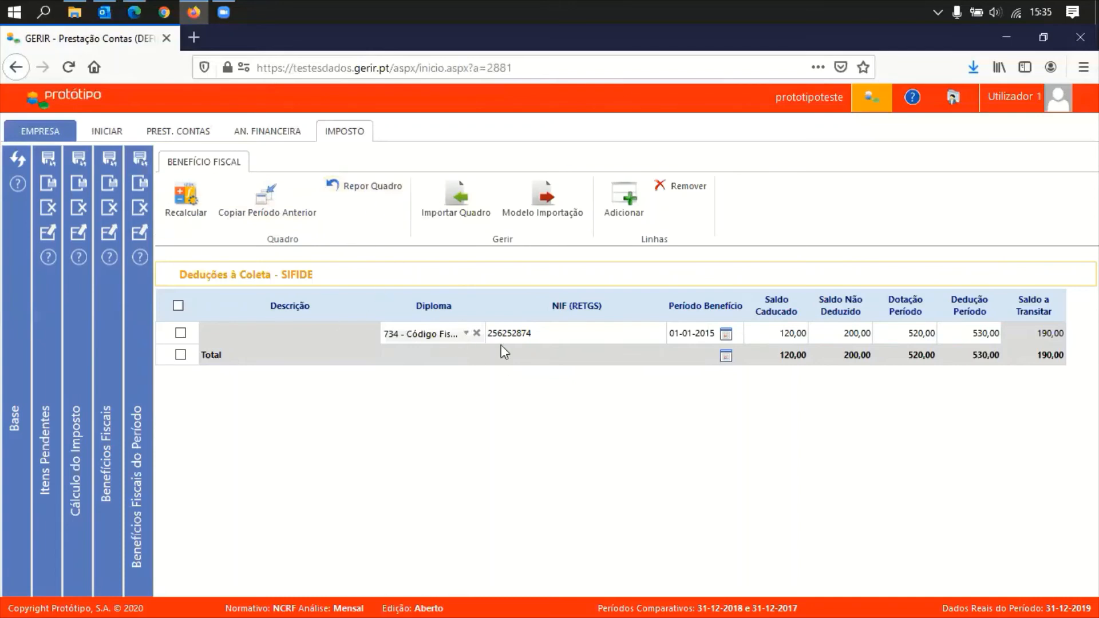
Close the SIFIDE benefit detail and recalculate all tax benefit tables
{"action": "left_click", "coordinate": [141, 217]}
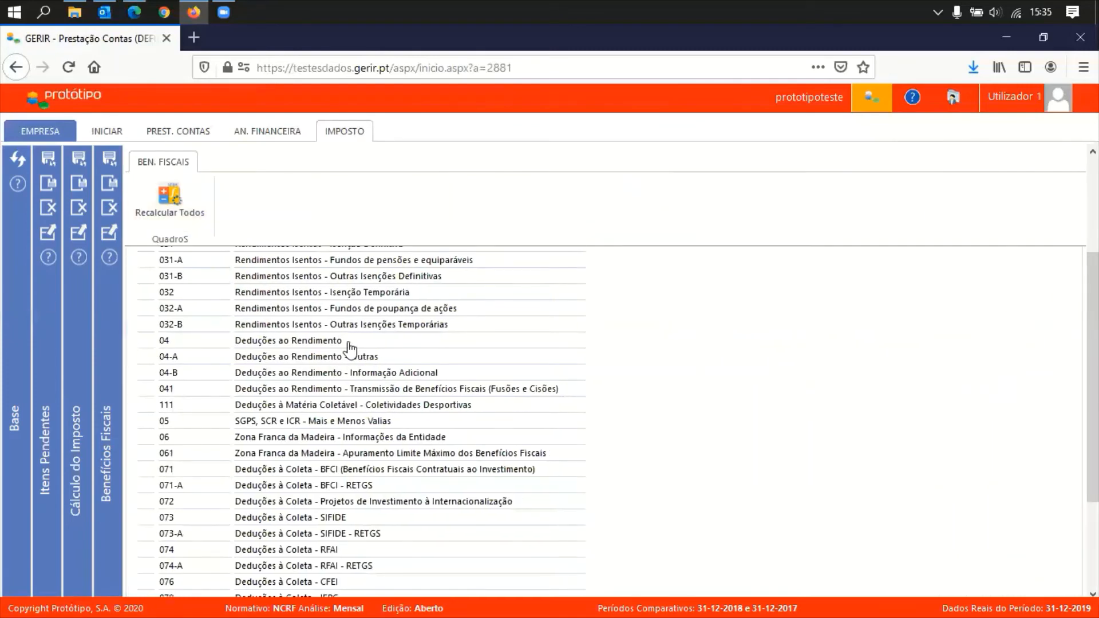
{"action": "scroll", "coordinate": [619, 467], "scroll_direction": "down", "scroll_amount": 3}
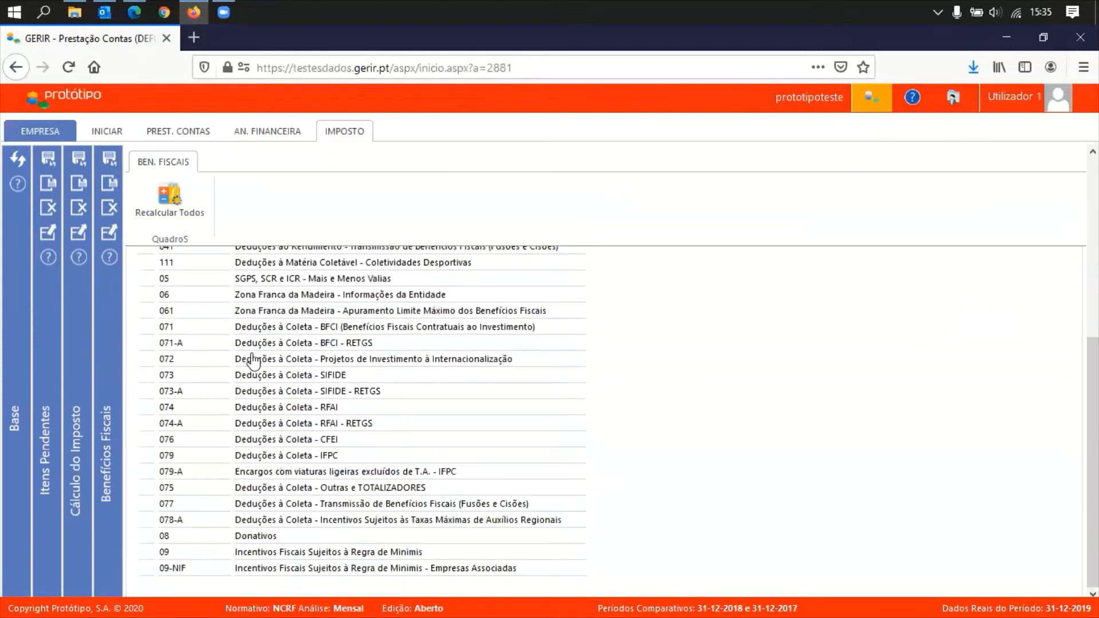
{"action": "left_click", "coordinate": [171, 212]}
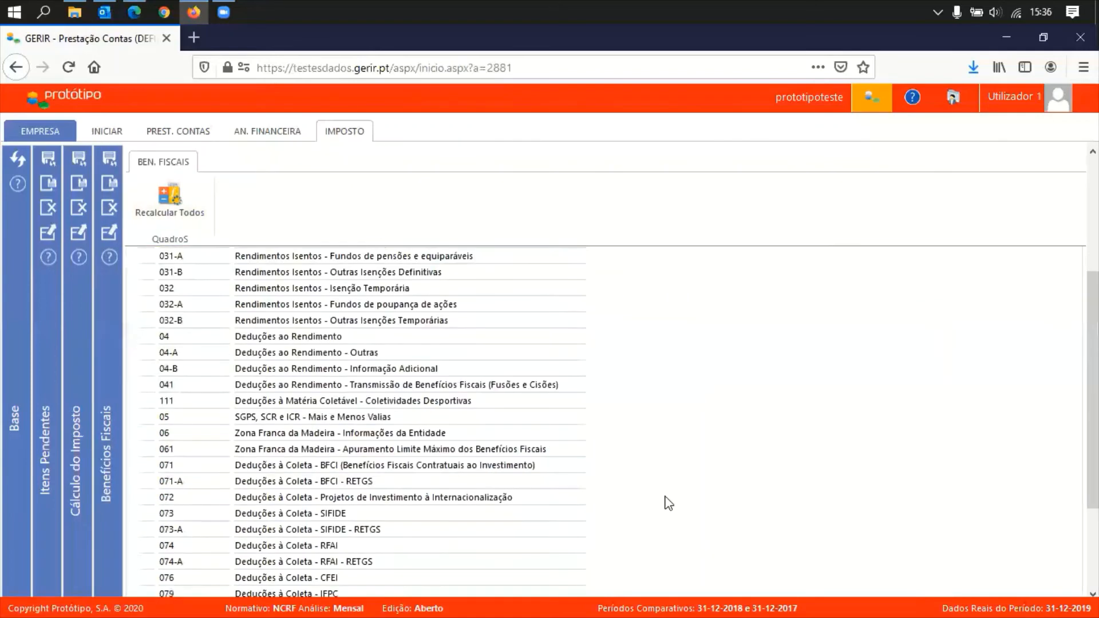
Open the Regra de Minimis incentives table: 600,00 PME reduction plus 527,64 derrama, totalling 1.127,64
{"action": "scroll", "coordinate": [668, 504], "scroll_direction": "down", "scroll_amount": 3}
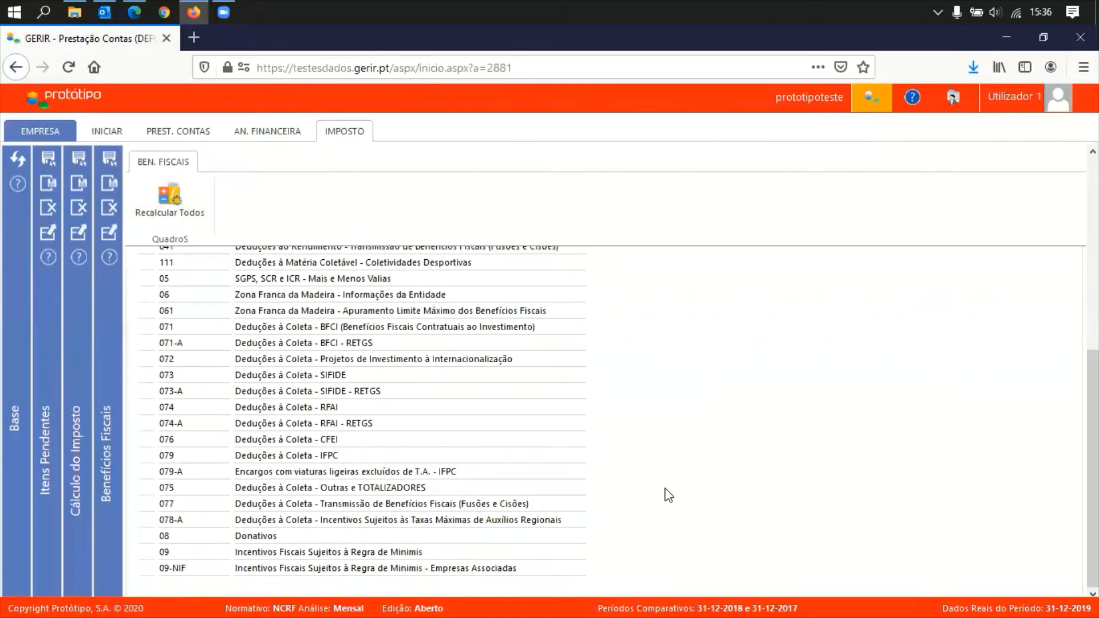
{"action": "left_click", "coordinate": [371, 553]}
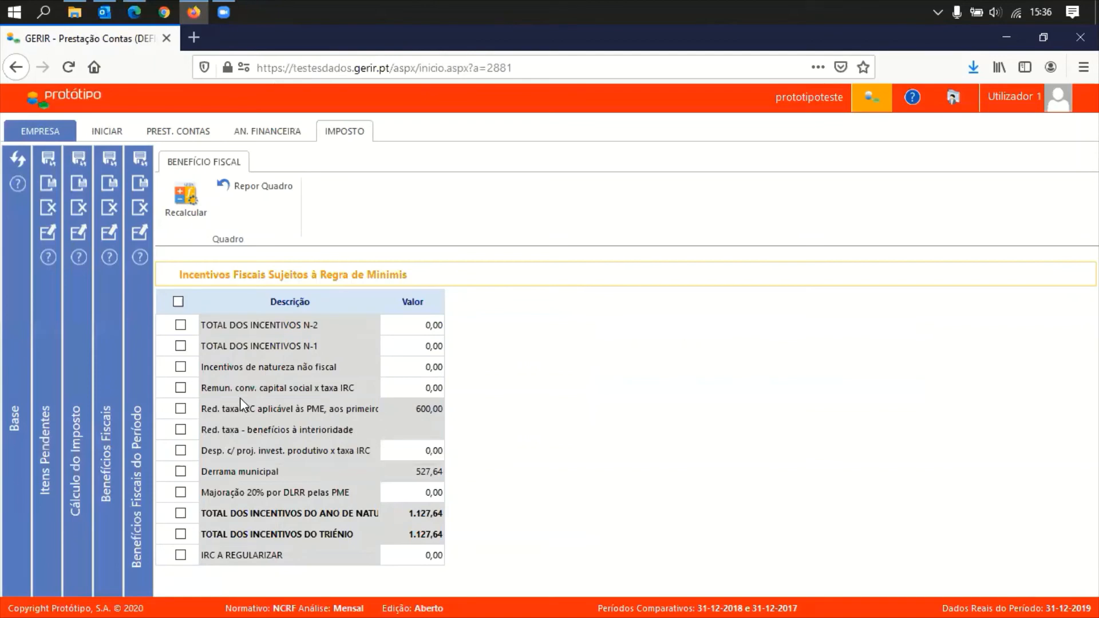
{"action": "left_click", "coordinate": [345, 133]}
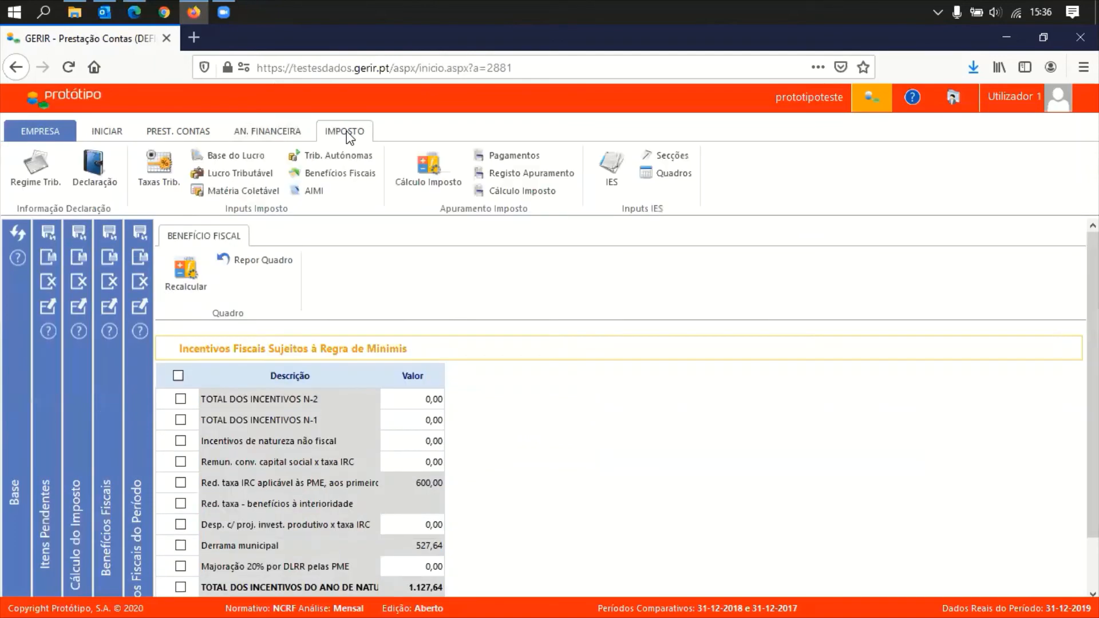
Enable Benefícios Relativos à Interioridade on the applicable tax rates page
{"action": "left_click", "coordinate": [158, 172]}
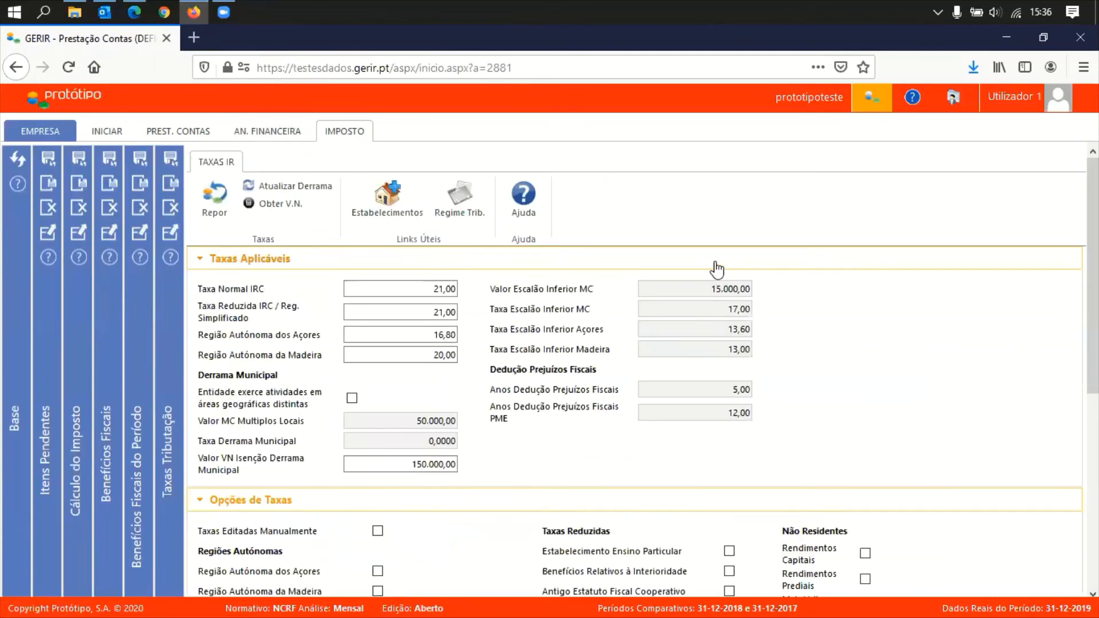
{"action": "left_click", "coordinate": [714, 266]}
{"action": "left_click", "coordinate": [729, 356]}
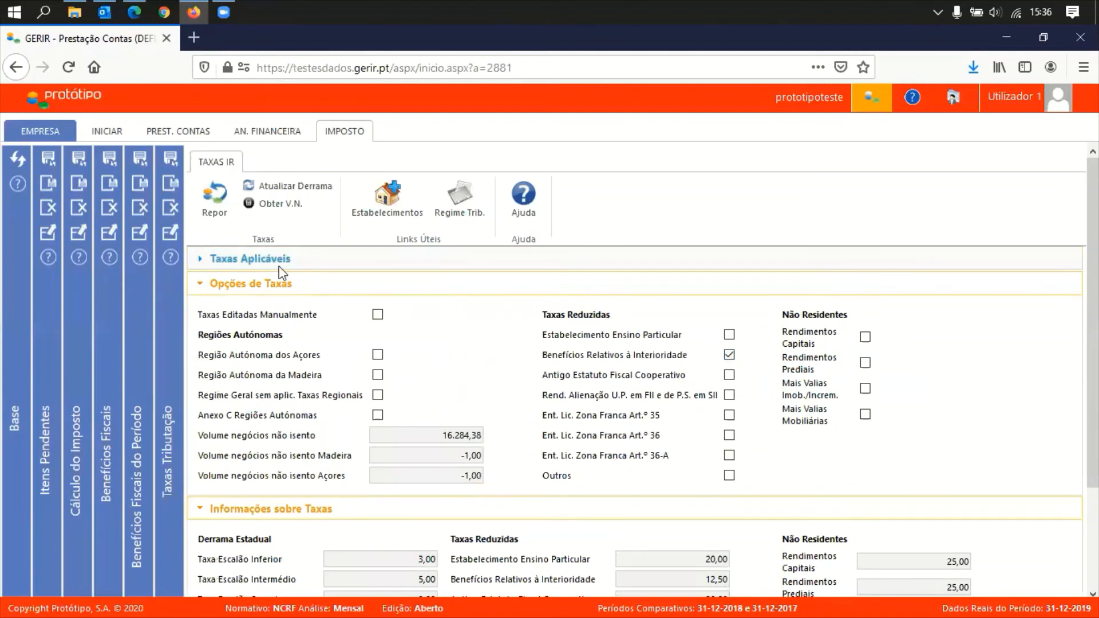
{"action": "left_click", "coordinate": [170, 185]}
Change the taxation regime from Geral to Redução de Taxa
{"action": "left_click", "coordinate": [344, 131]}
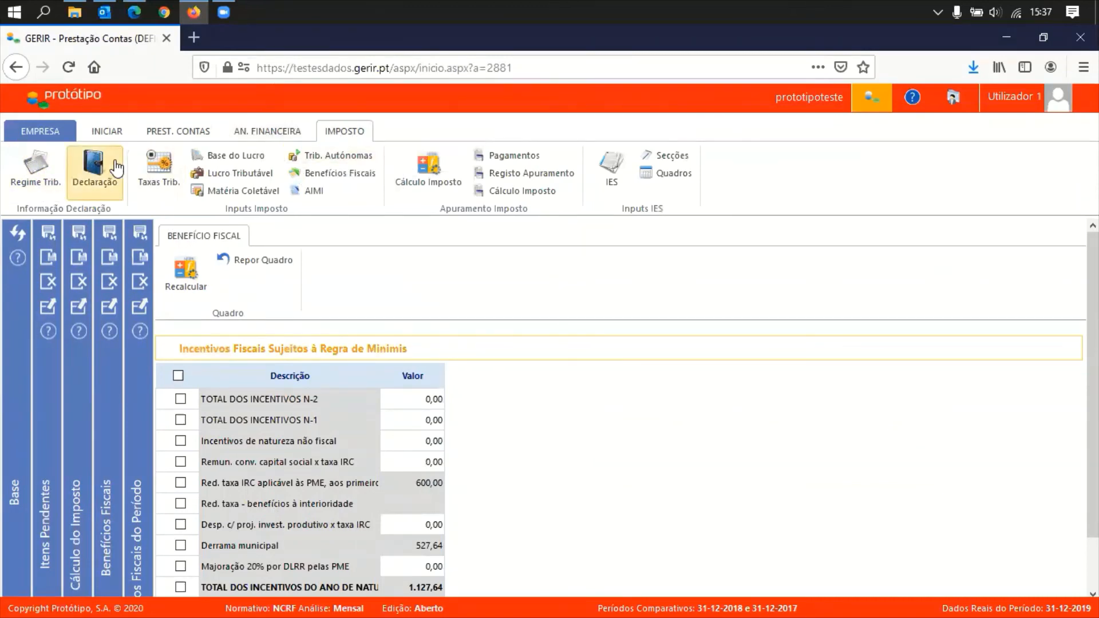
{"action": "left_click", "coordinate": [35, 167]}
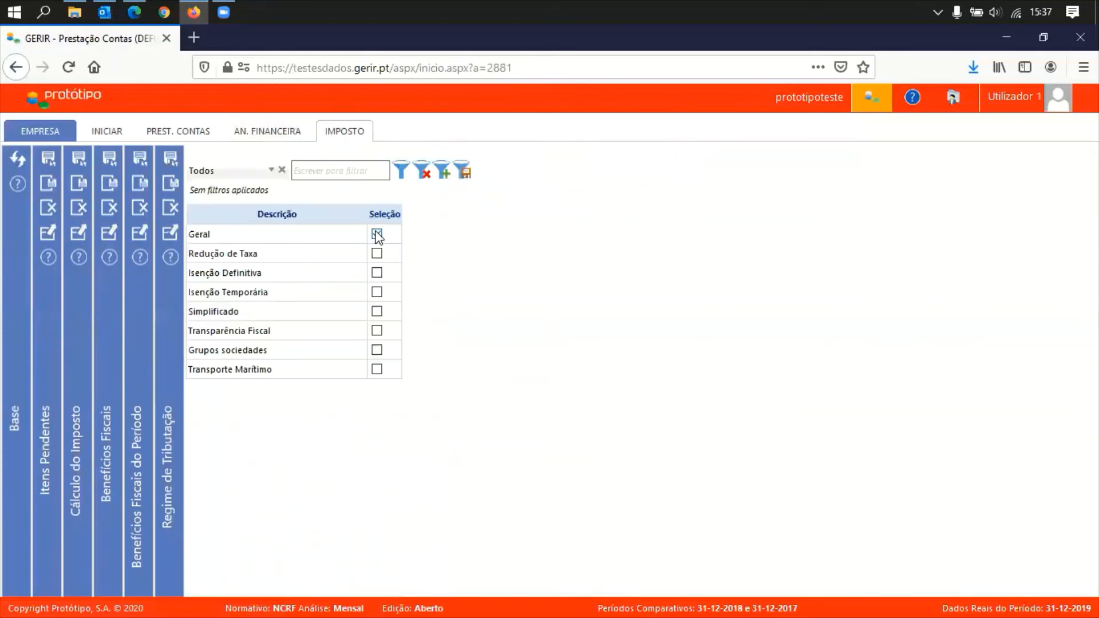
{"action": "left_click", "coordinate": [377, 234]}
{"action": "left_click", "coordinate": [377, 253]}
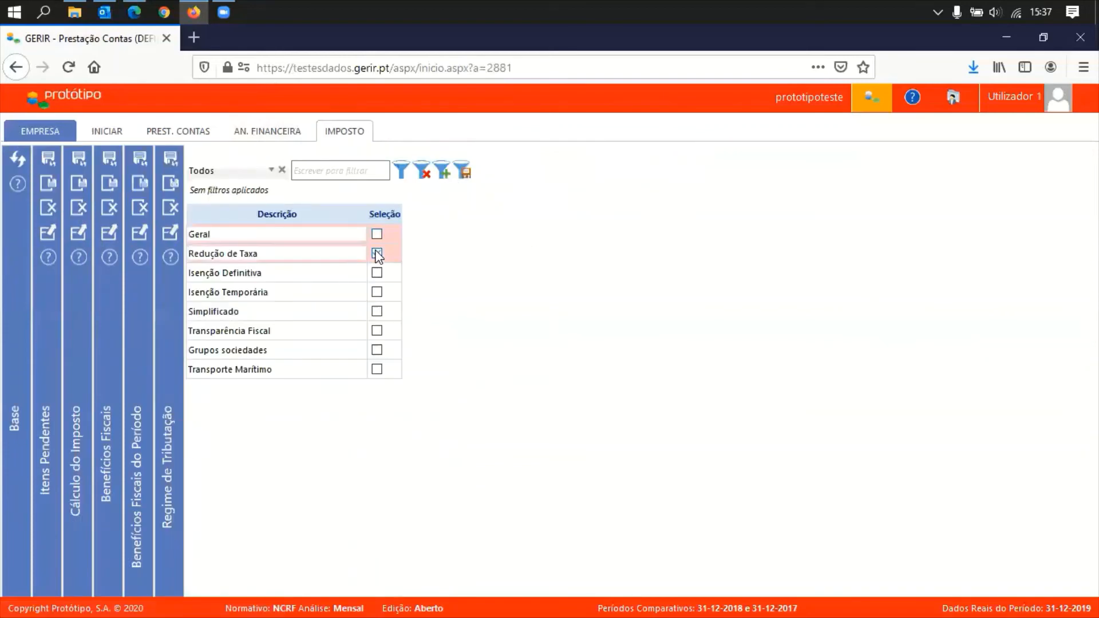
Close the regime and Regra de Minimis pages and the benefits list, returning to Cálculo Imposto
{"action": "left_click", "coordinate": [166, 184]}
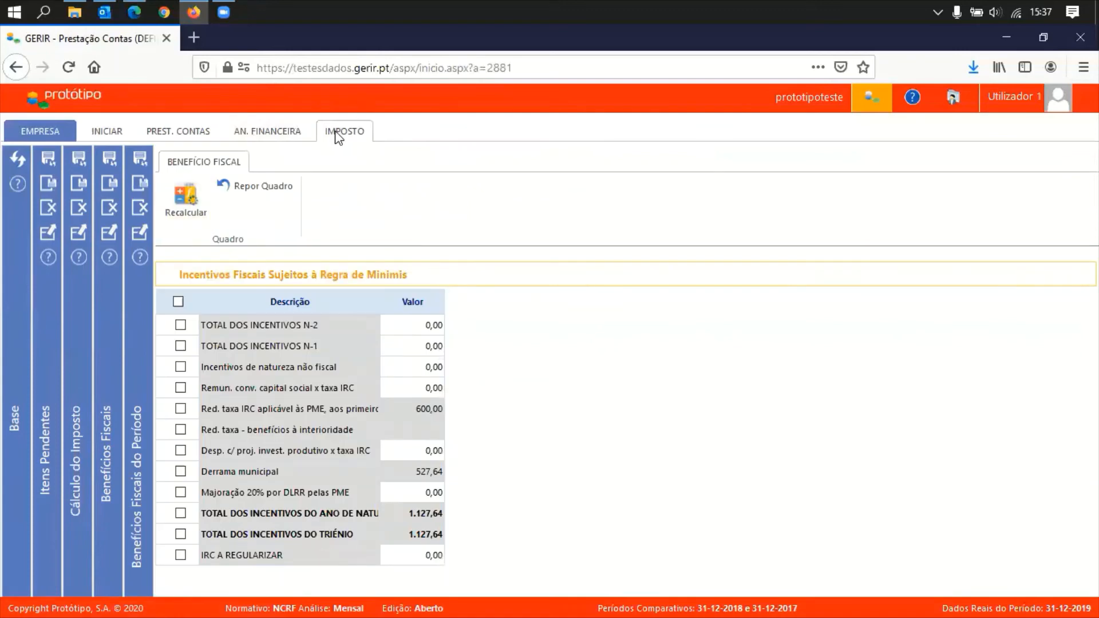
{"action": "left_click", "coordinate": [340, 133]}
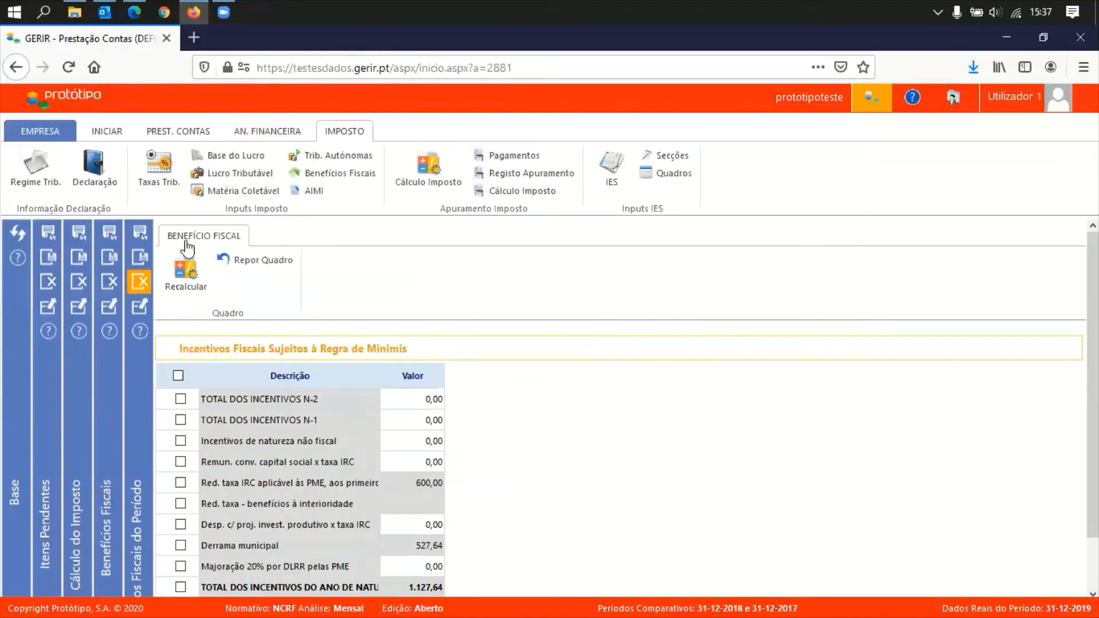
{"action": "left_click", "coordinate": [140, 281]}
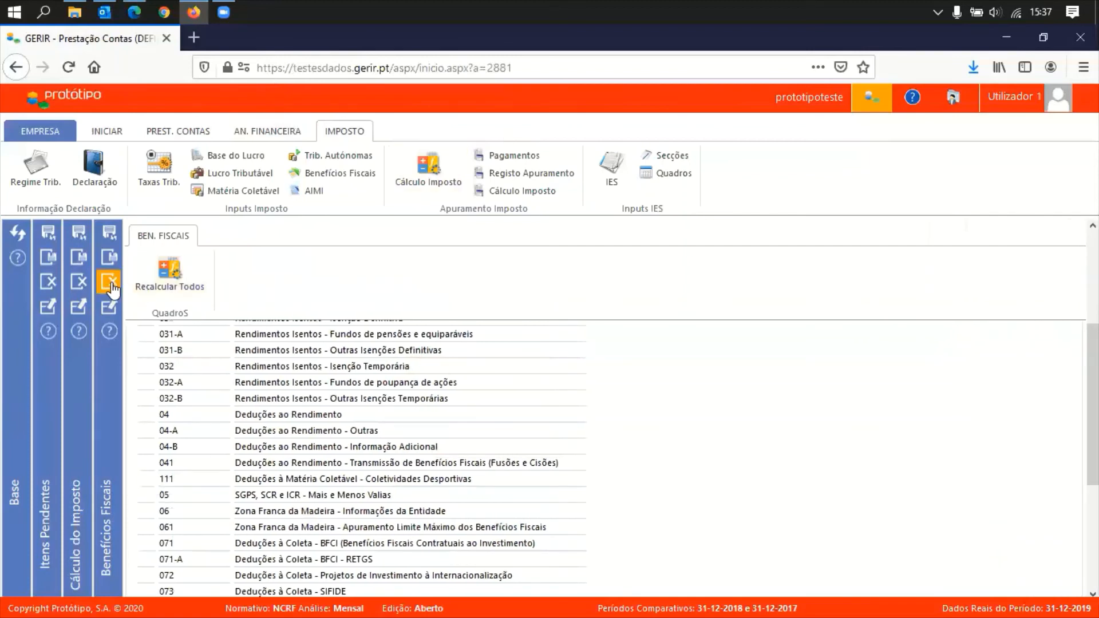
{"action": "left_click", "coordinate": [86, 236]}
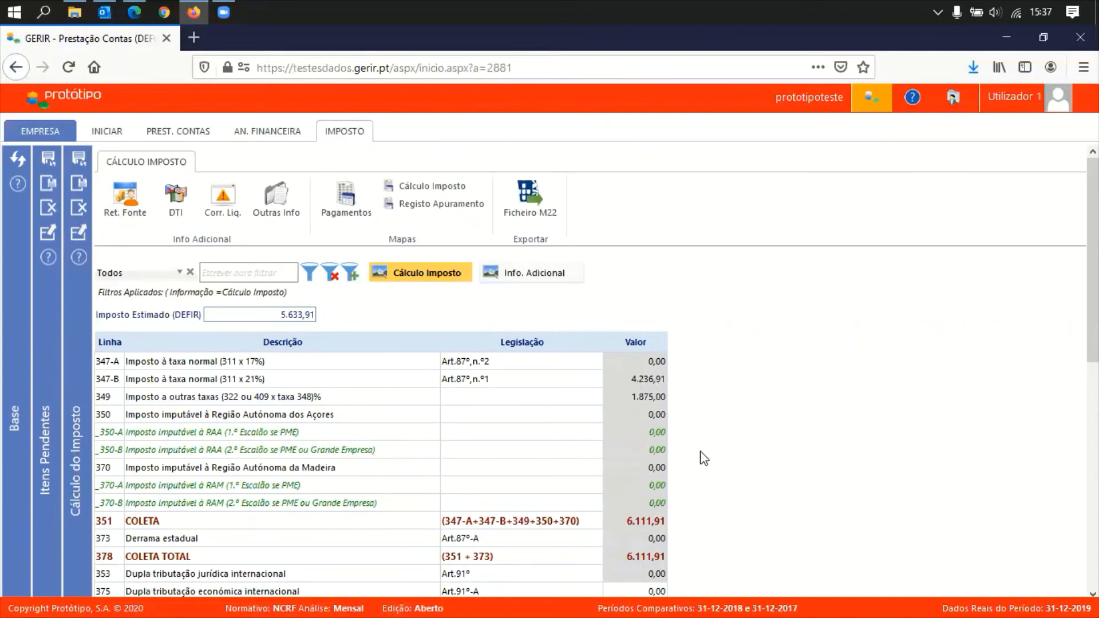
Reopen the Regra de Minimis incentives table, now totalling 1.802,64
{"action": "scroll", "coordinate": [633, 452], "scroll_direction": "down", "scroll_amount": 1}
{"action": "scroll", "coordinate": [633, 452], "scroll_direction": "up", "scroll_amount": 1}
{"action": "left_click", "coordinate": [344, 132]}
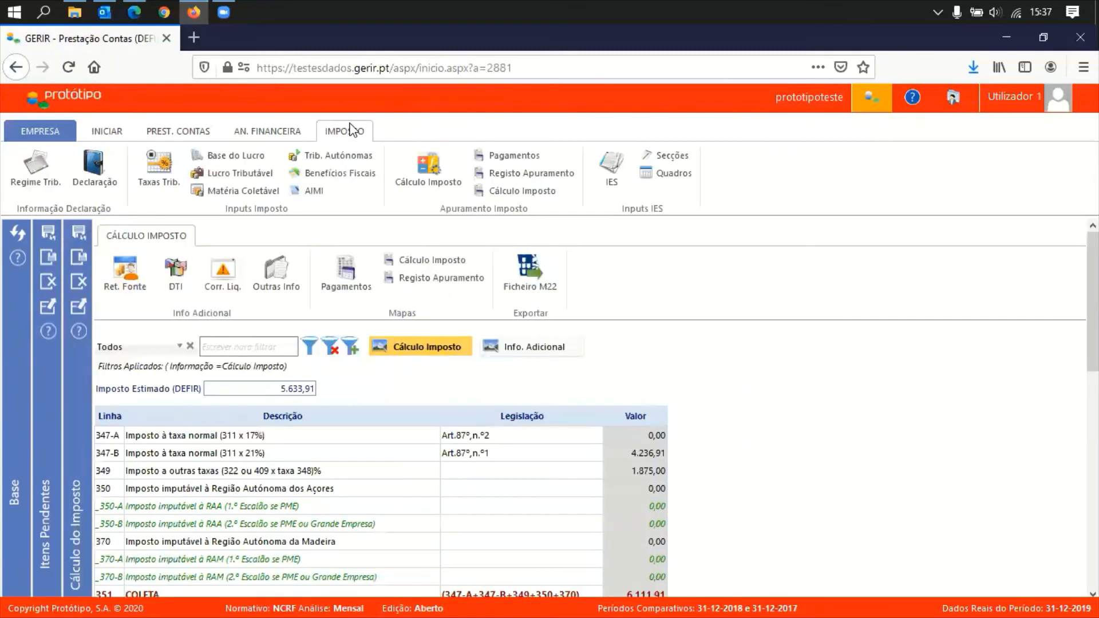
{"action": "left_click", "coordinate": [341, 173]}
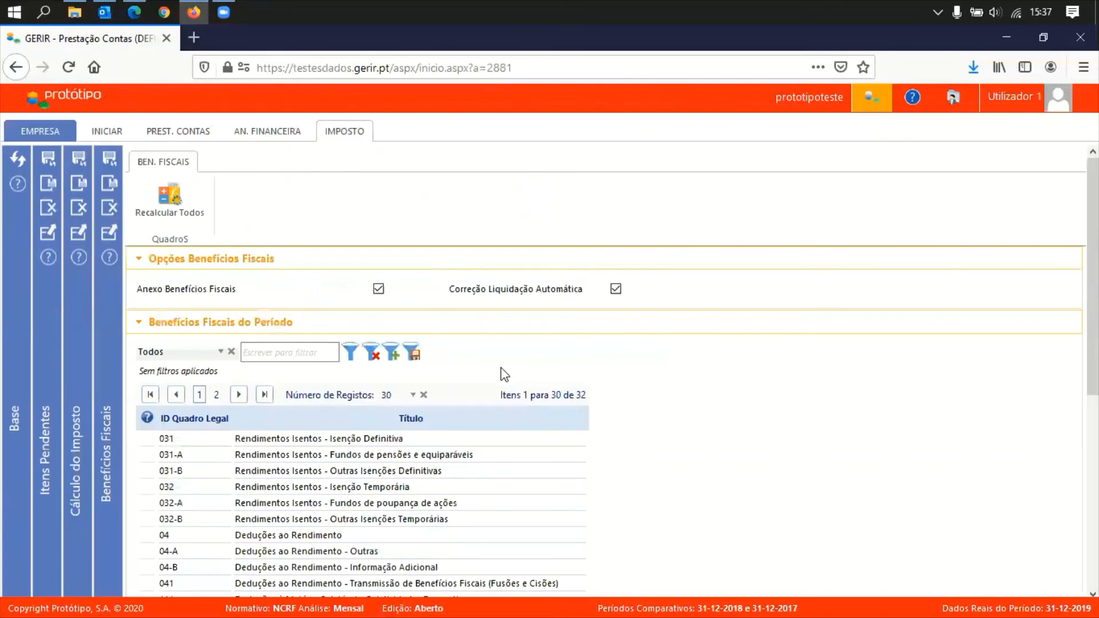
{"action": "scroll", "coordinate": [640, 466], "scroll_direction": "down", "scroll_amount": 5}
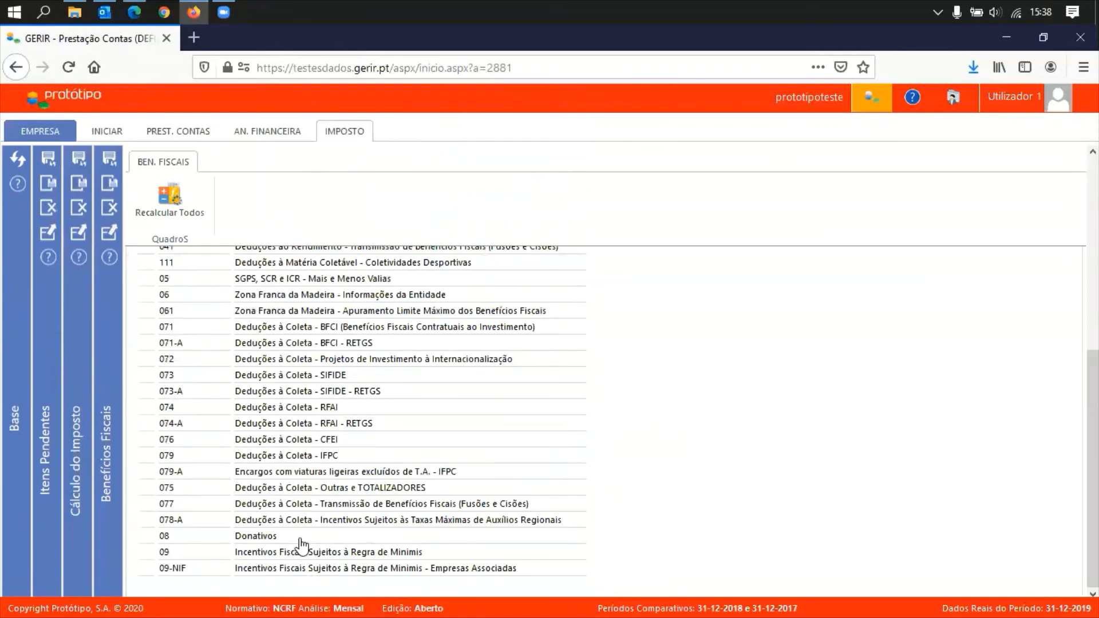
{"action": "left_click", "coordinate": [353, 553]}
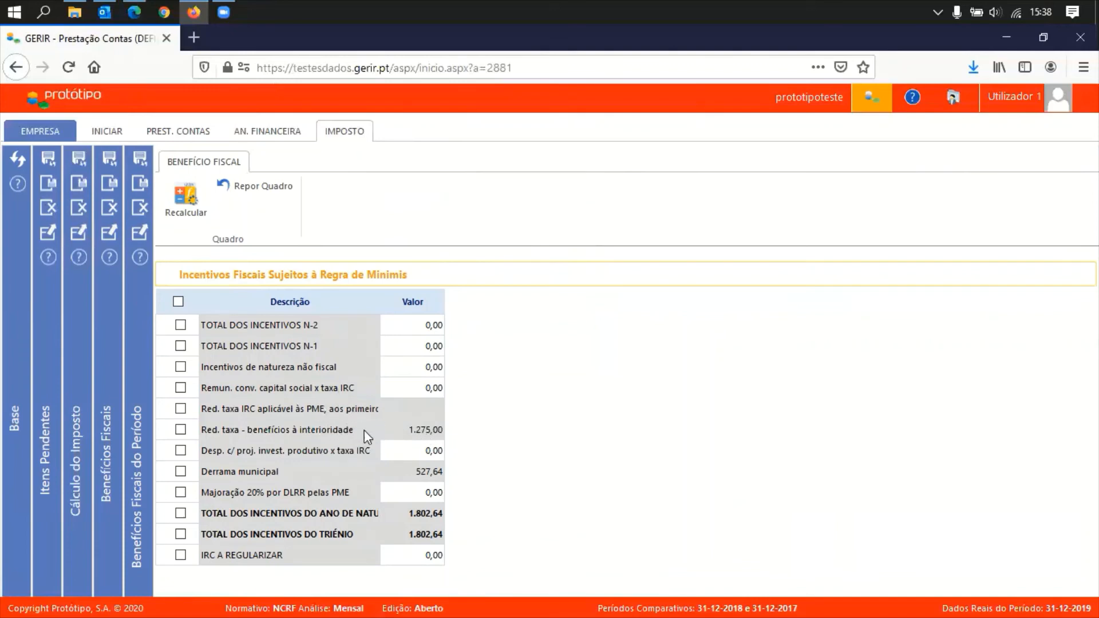
Recalculate all benefits and return to Cálculo Imposto, showing a 6.111,91 coleta
{"action": "left_click", "coordinate": [143, 213]}
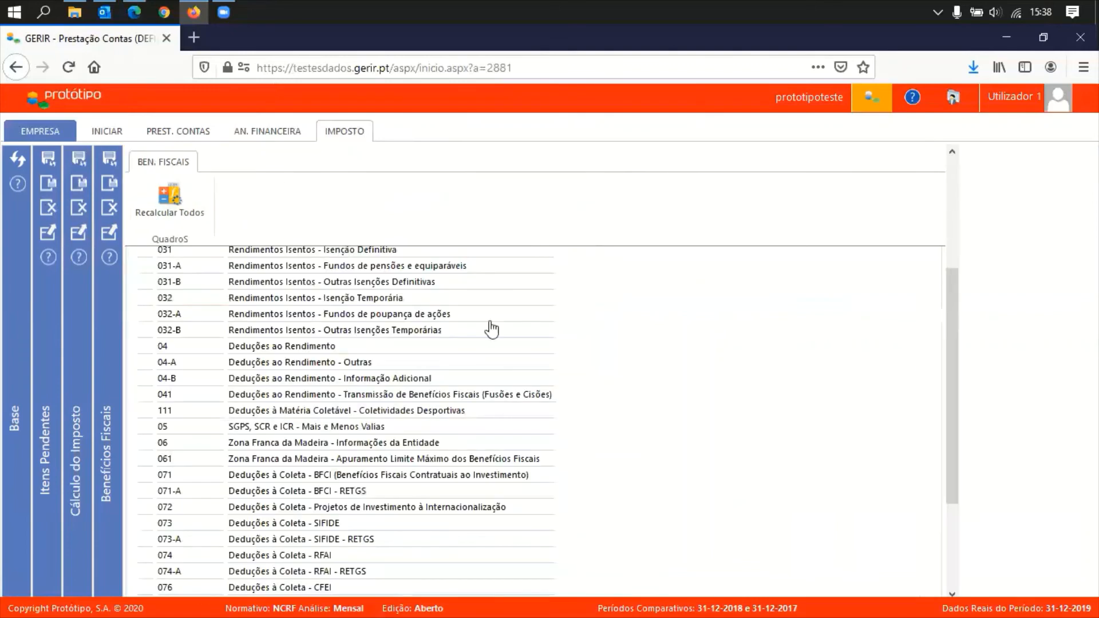
{"action": "left_click", "coordinate": [169, 212]}
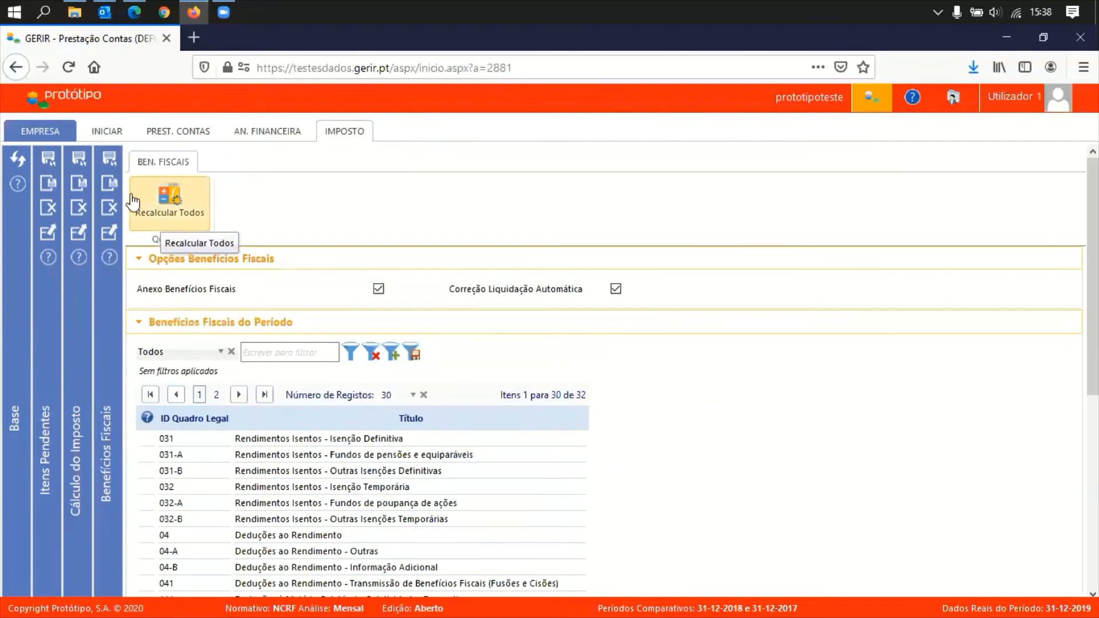
{"action": "left_click", "coordinate": [110, 185]}
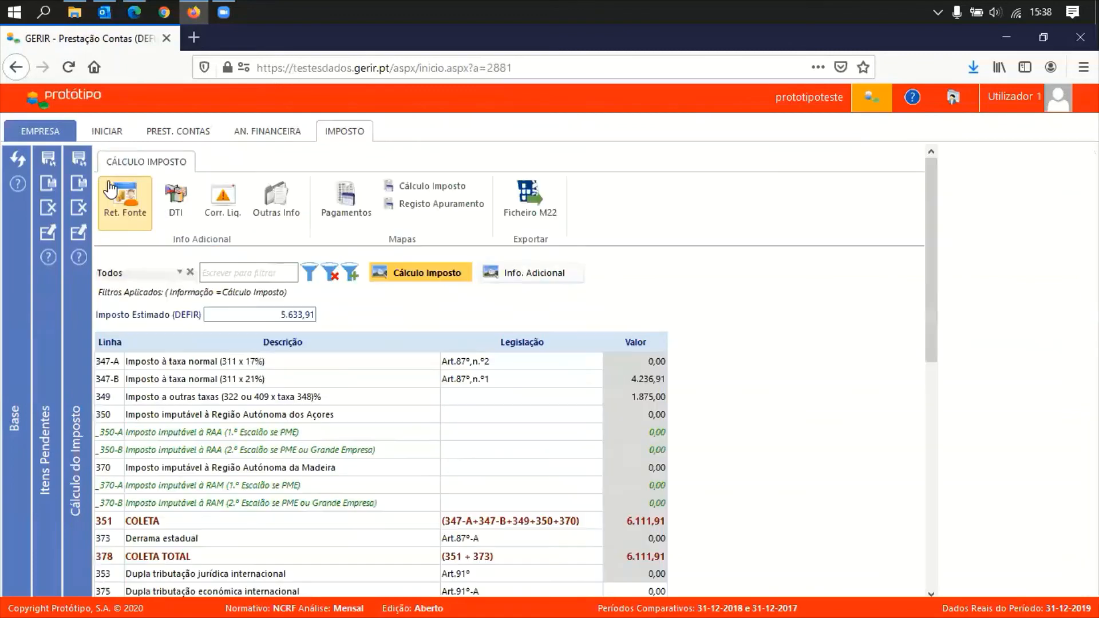
{"action": "left_click", "coordinate": [79, 163]}
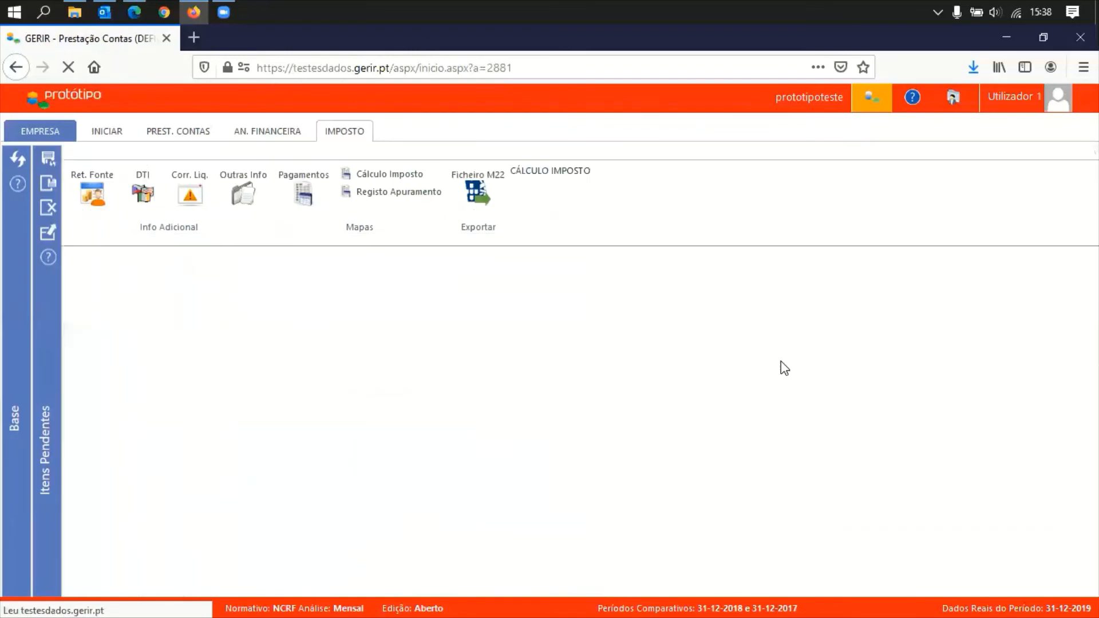
{"action": "scroll", "coordinate": [721, 493], "scroll_direction": "down", "scroll_amount": 2}
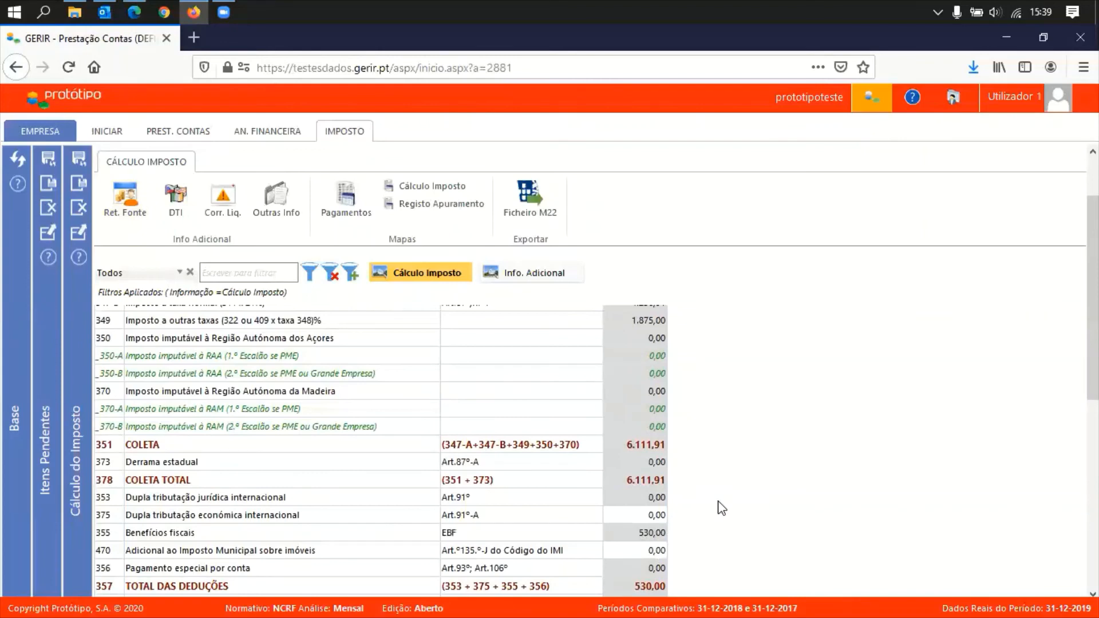
{"action": "scroll", "coordinate": [721, 490], "scroll_direction": "down", "scroll_amount": 3}
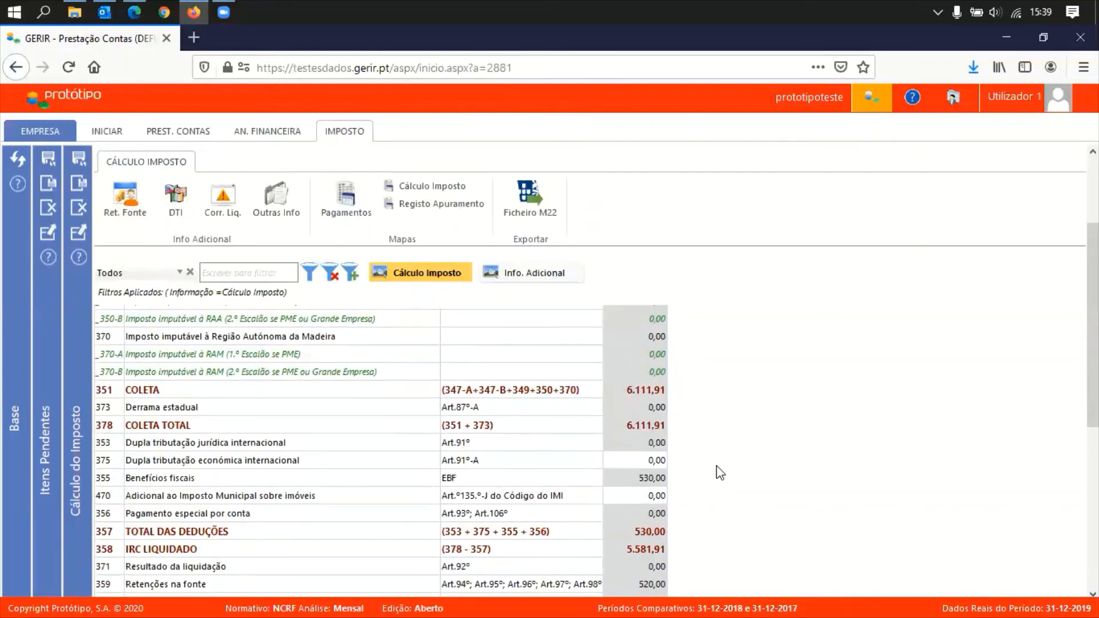
{"action": "scroll", "coordinate": [720, 473], "scroll_direction": "down", "scroll_amount": 1}
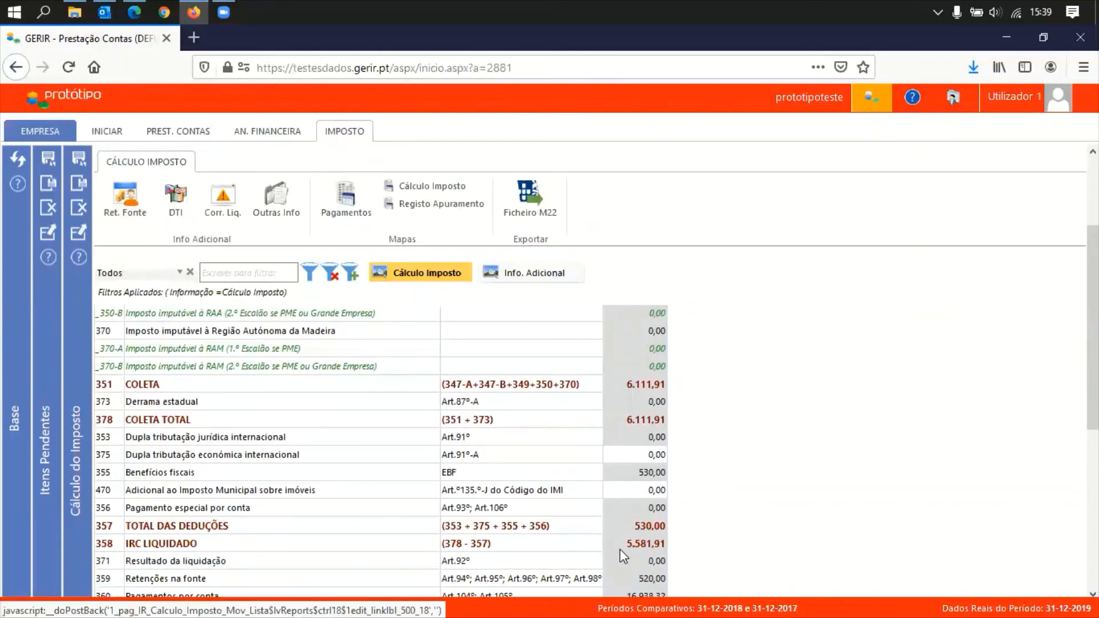
{"action": "left_click", "coordinate": [182, 562]}
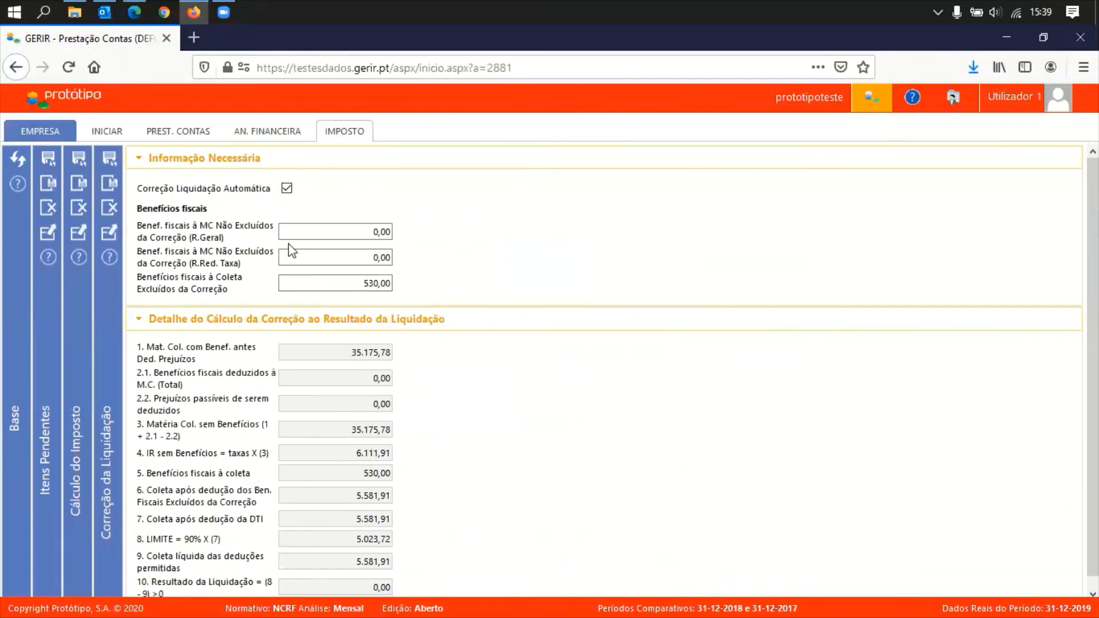
{"action": "scroll", "coordinate": [464, 483], "scroll_direction": "down", "scroll_amount": 1}
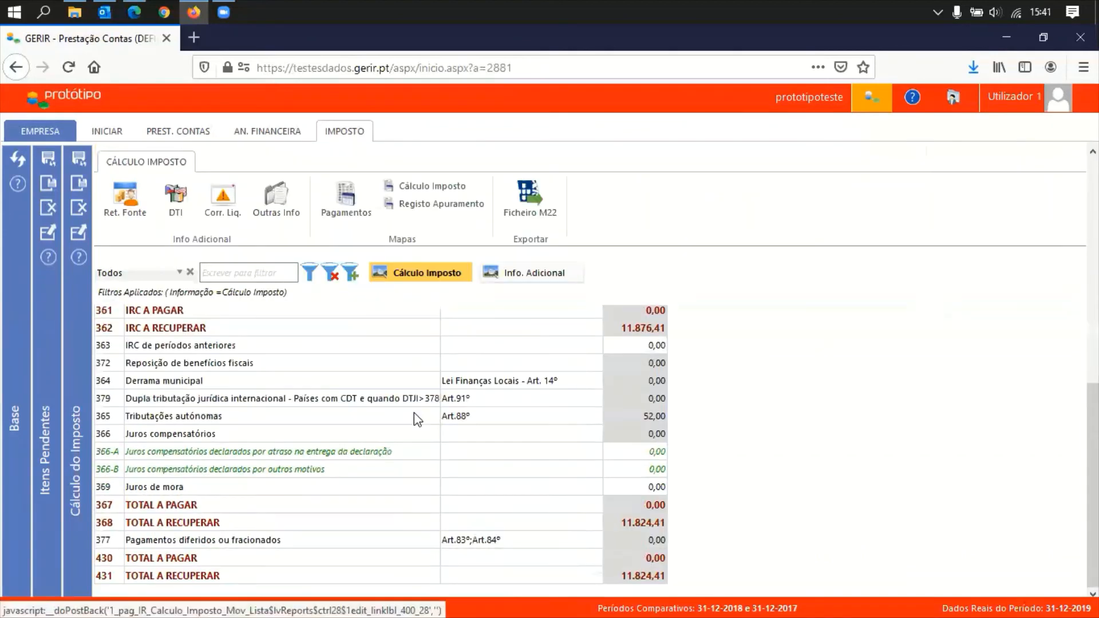
{"action": "scroll", "coordinate": [414, 413], "scroll_direction": "up", "scroll_amount": 10}
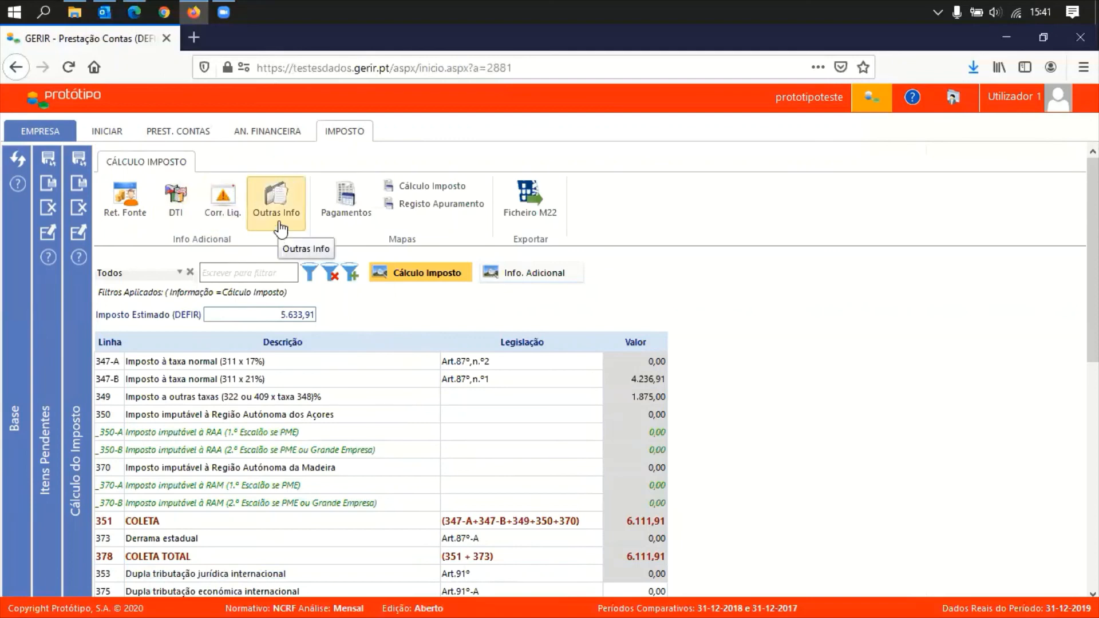
{"action": "left_click", "coordinate": [273, 202]}
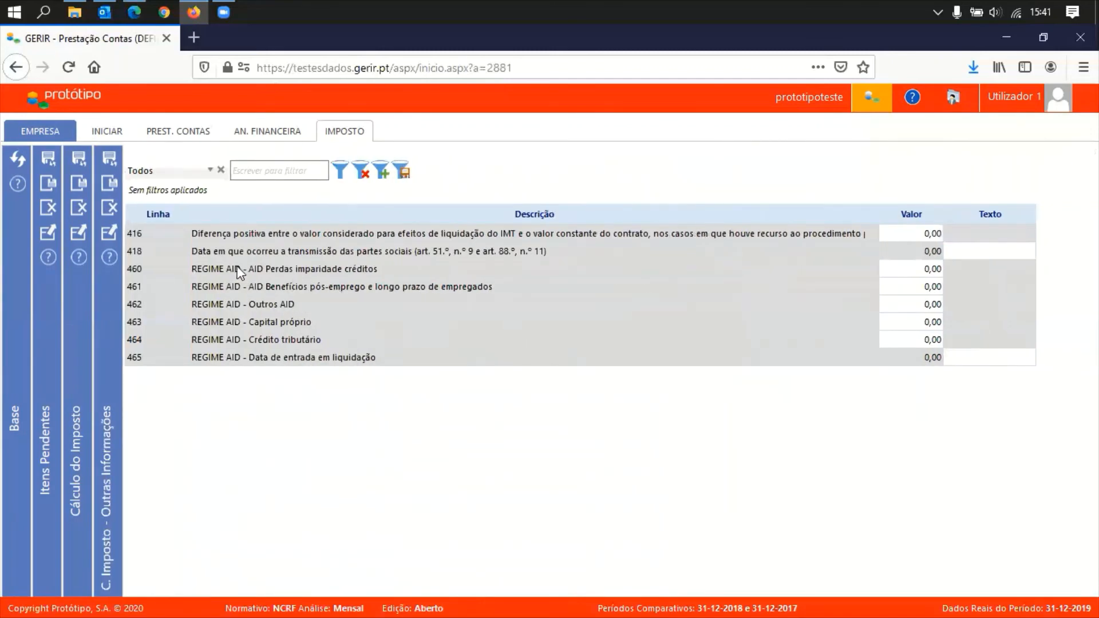
{"action": "left_click", "coordinate": [110, 207]}
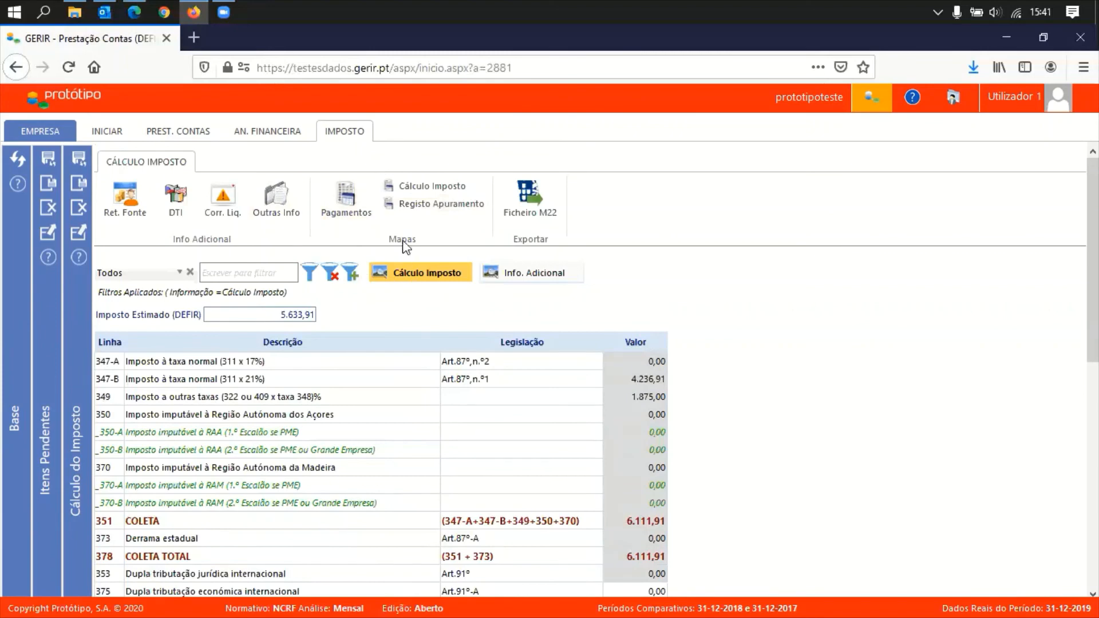
{"action": "left_click", "coordinate": [360, 206]}
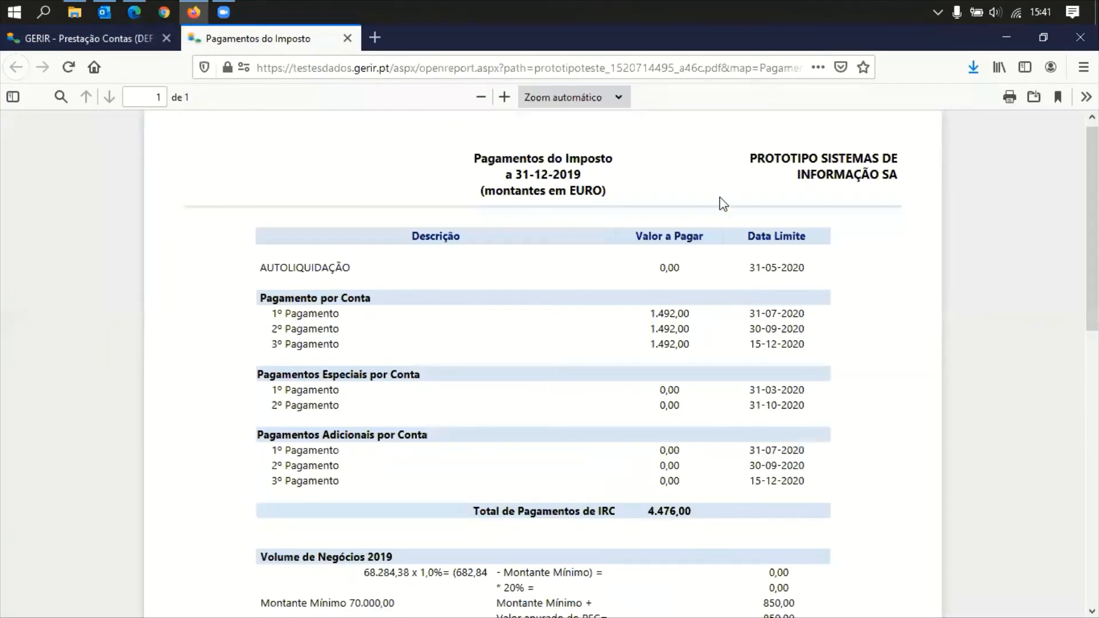
{"action": "scroll", "coordinate": [738, 382], "scroll_direction": "down", "scroll_amount": 3}
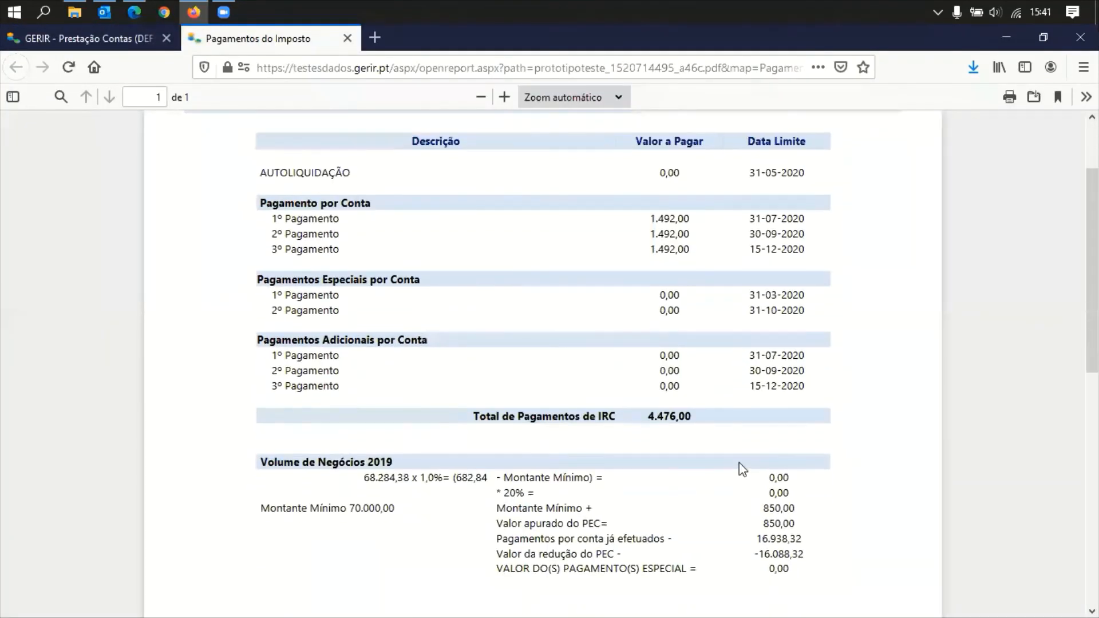
{"action": "scroll", "coordinate": [742, 467], "scroll_direction": "down", "scroll_amount": 3}
{"action": "scroll", "coordinate": [740, 462], "scroll_direction": "up", "scroll_amount": 6}
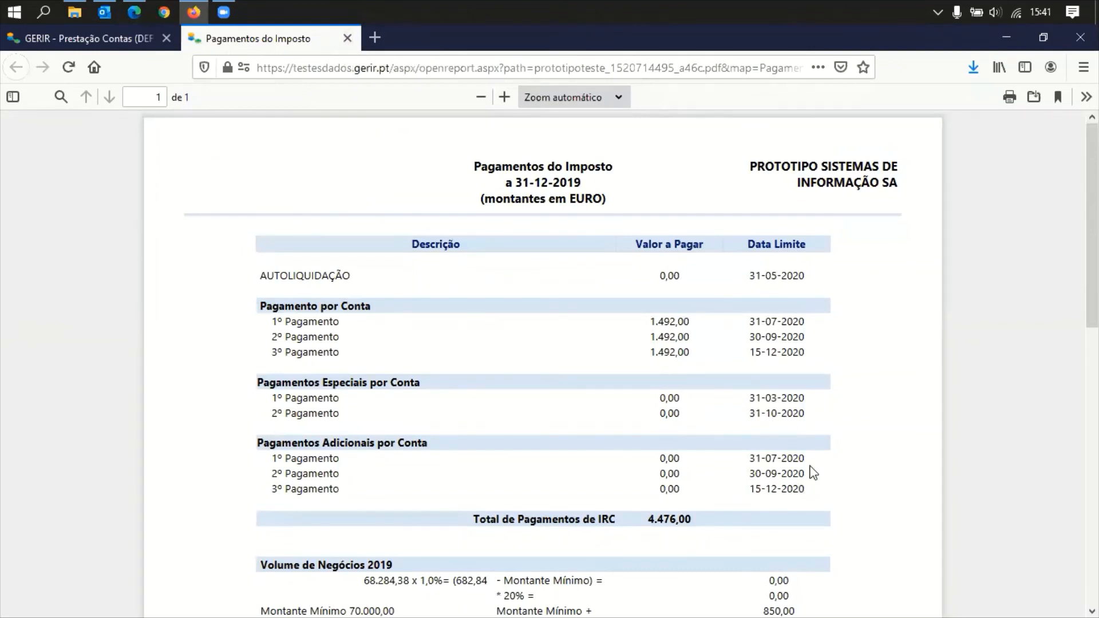
{"action": "scroll", "coordinate": [812, 468], "scroll_direction": "down", "scroll_amount": 3}
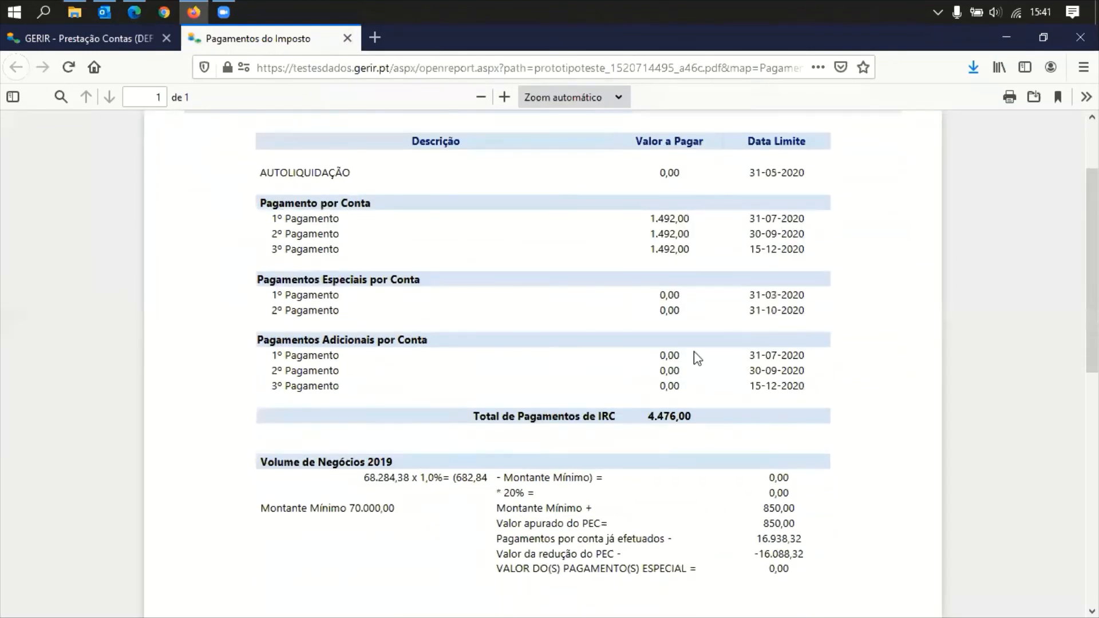
{"action": "left_click", "coordinate": [347, 38]}
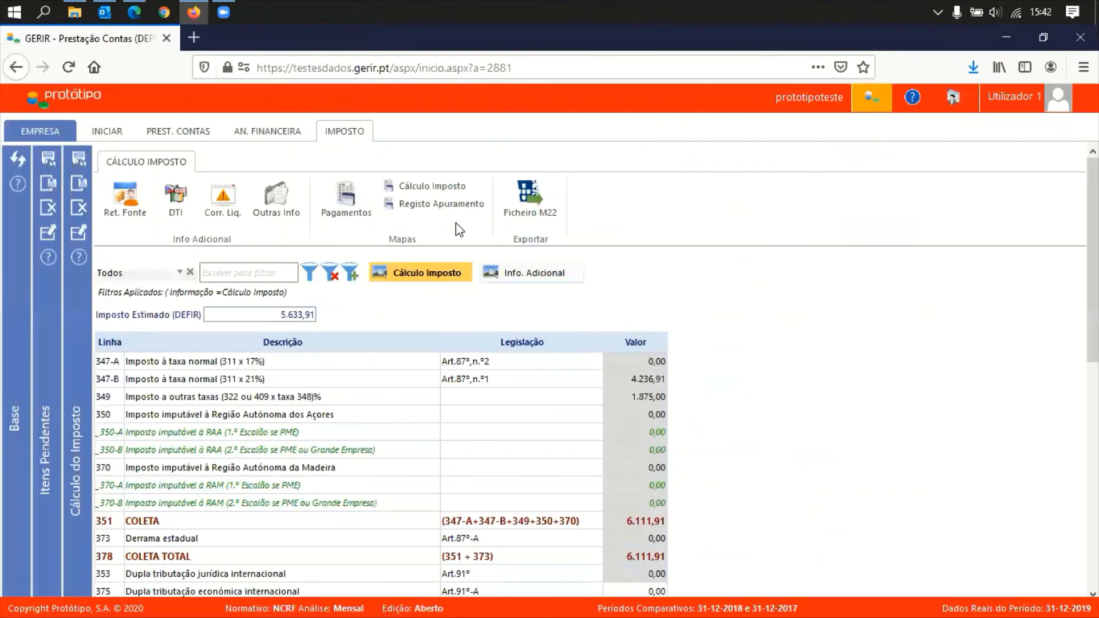
{"action": "left_click", "coordinate": [436, 206]}
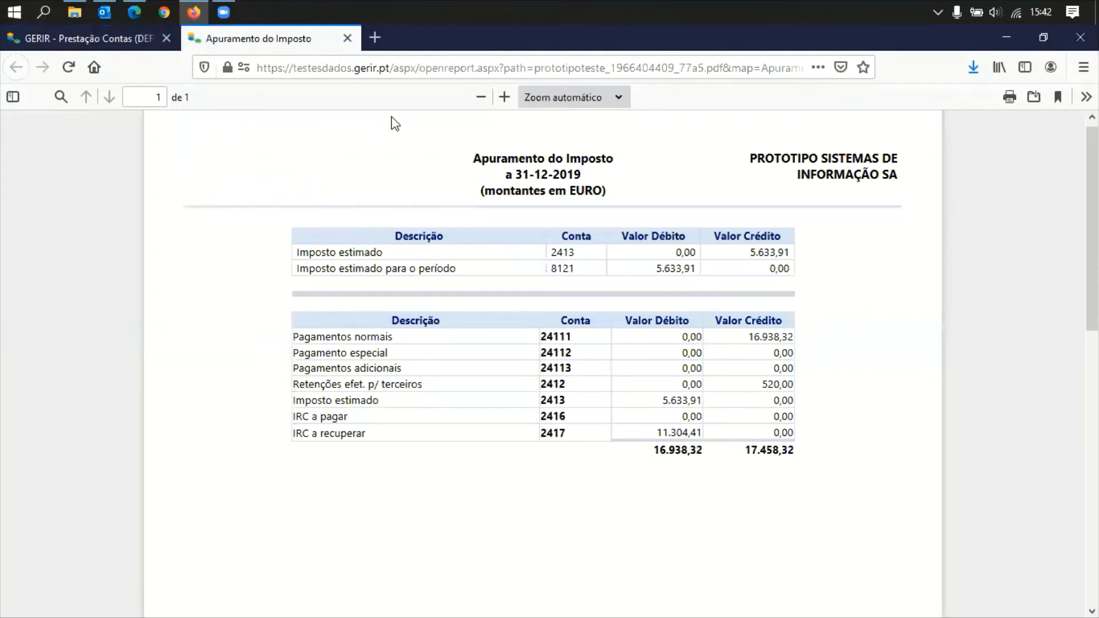
{"action": "left_click", "coordinate": [347, 39]}
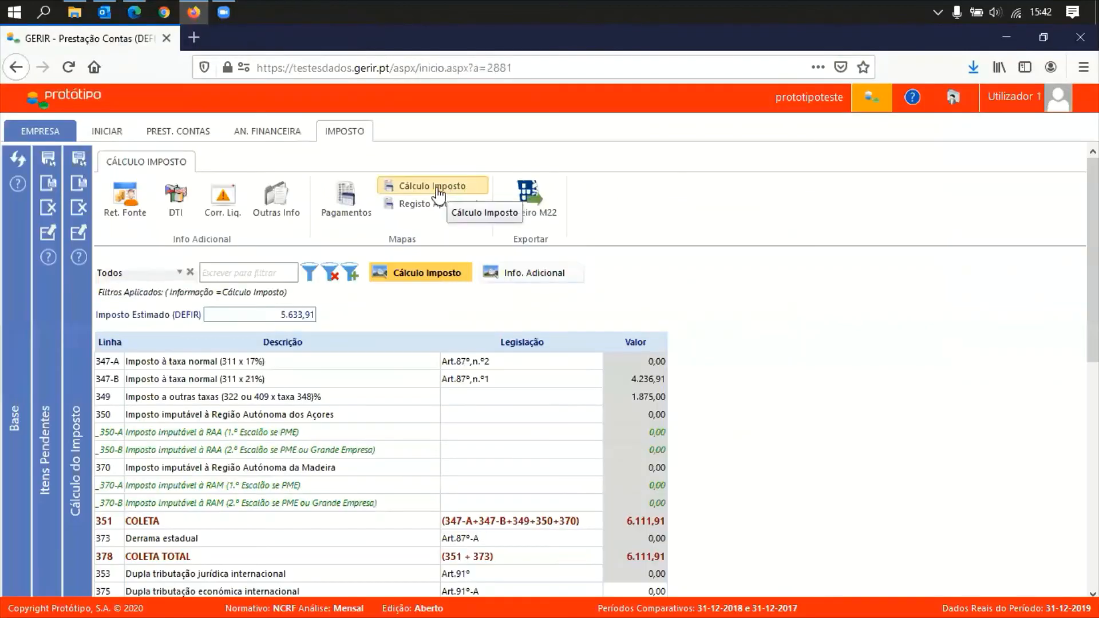
{"action": "left_click", "coordinate": [473, 191]}
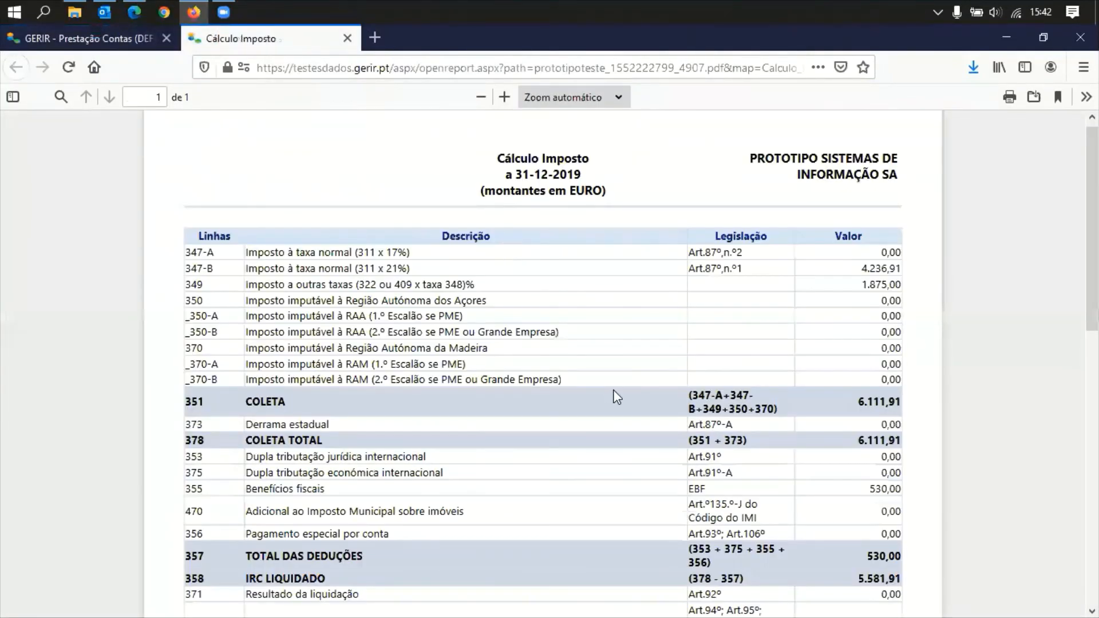
{"action": "scroll", "coordinate": [613, 393], "scroll_direction": "down", "scroll_amount": 10}
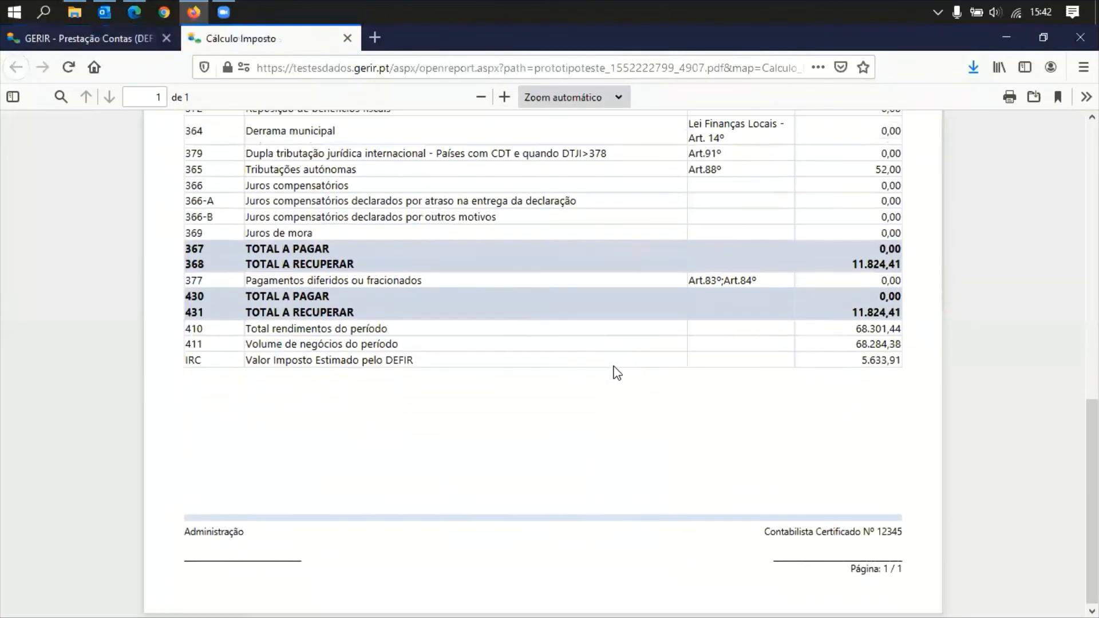
{"action": "scroll", "coordinate": [613, 373], "scroll_direction": "up", "scroll_amount": 10}
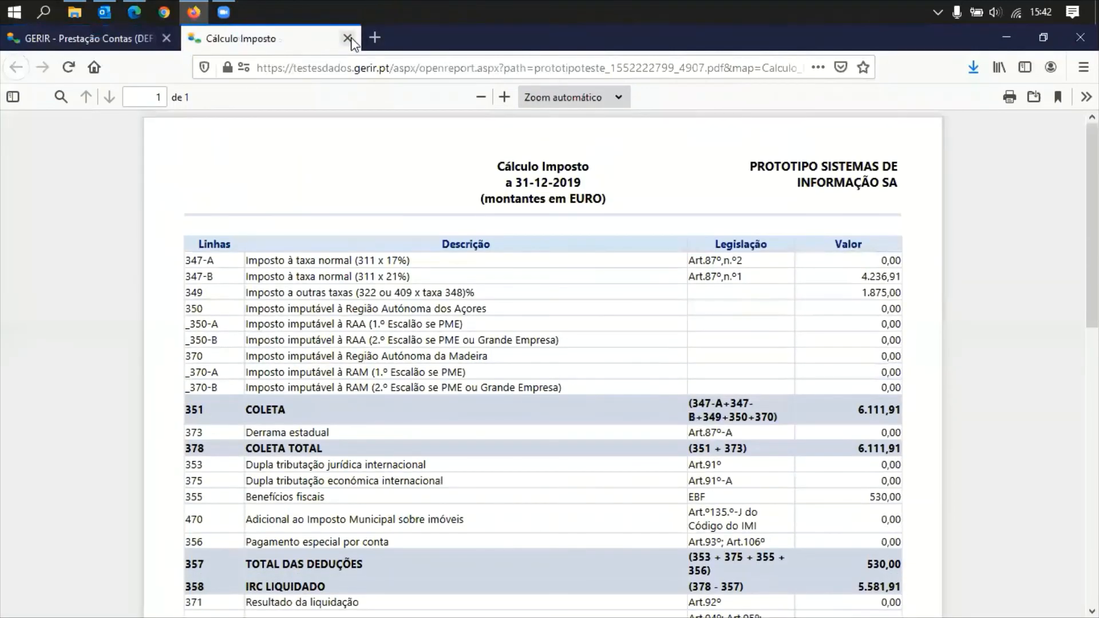
{"action": "left_click", "coordinate": [351, 38]}
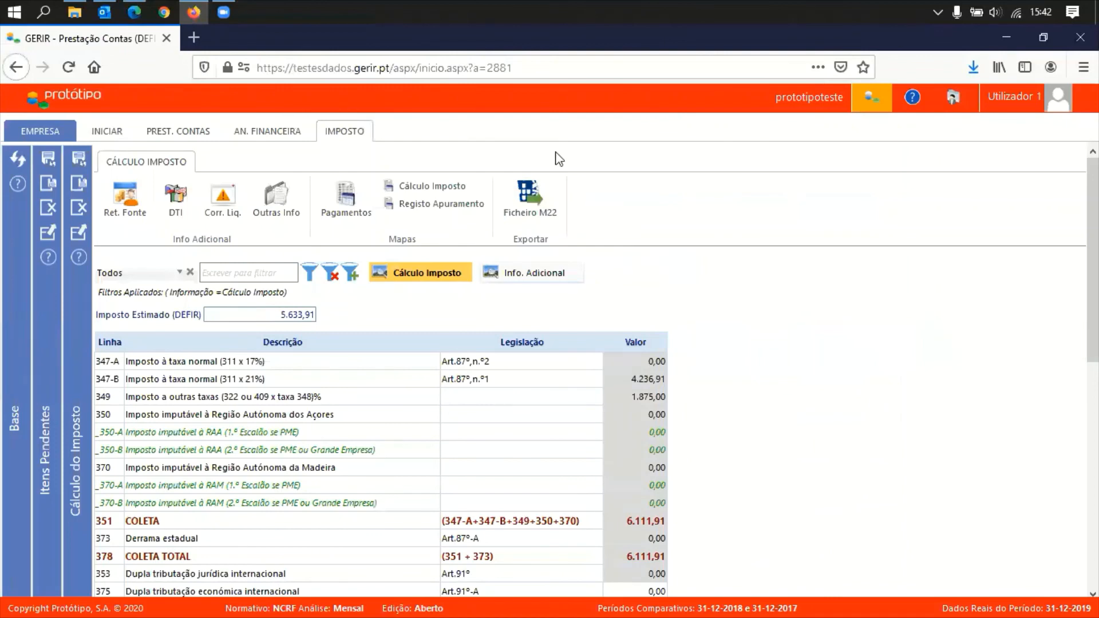
{"action": "left_click", "coordinate": [531, 200]}
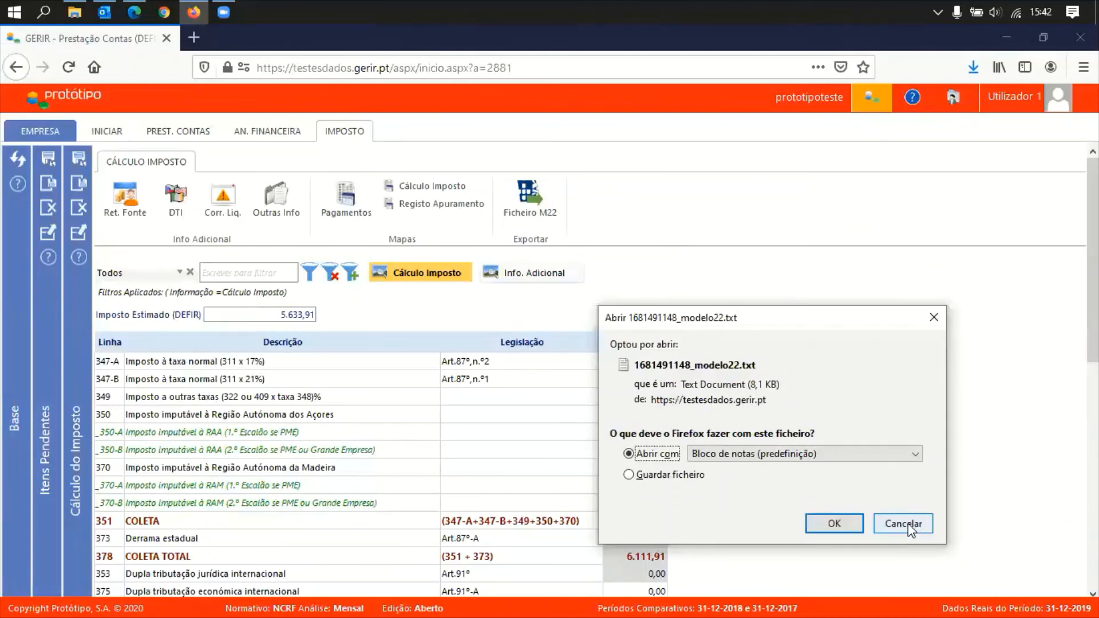
{"action": "left_click", "coordinate": [672, 477]}
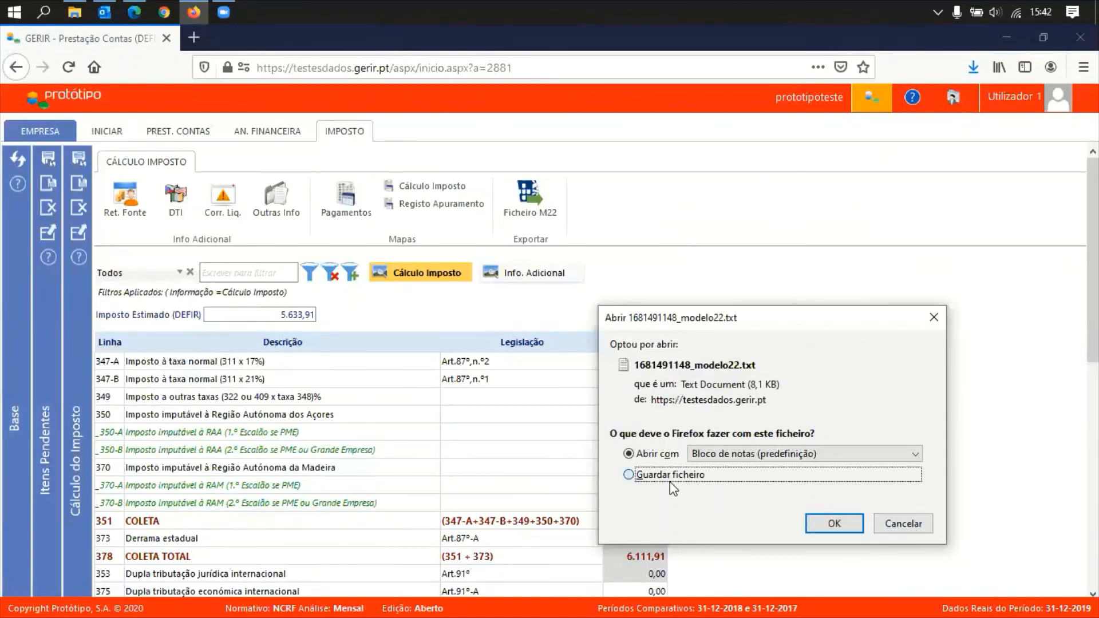
{"action": "left_click", "coordinate": [818, 524]}
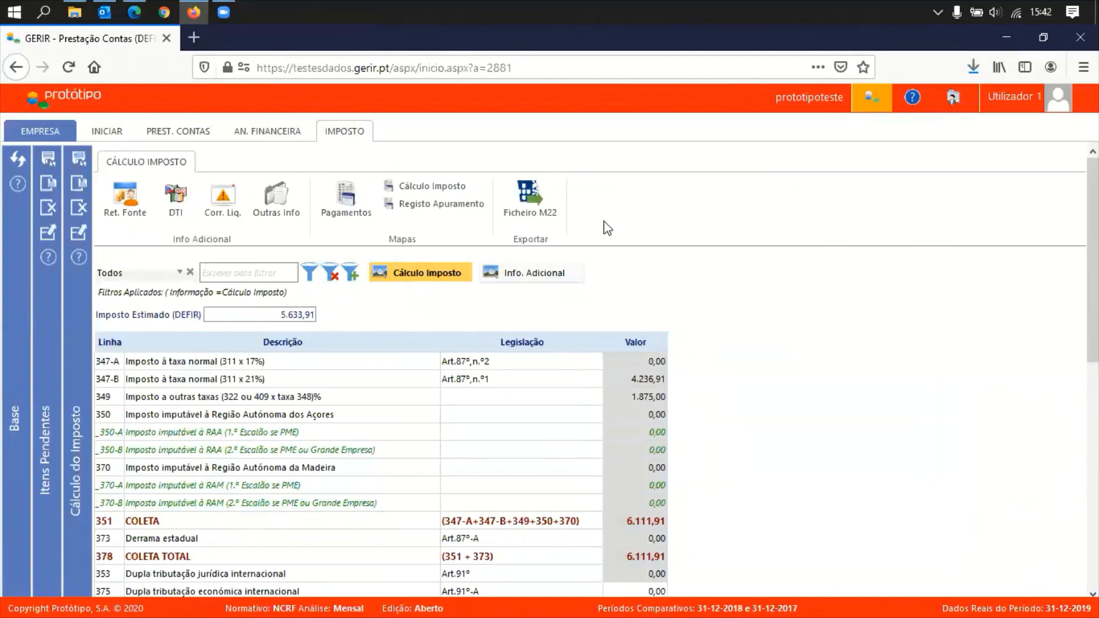
Close the tax calculation and preview the Declaração Modelo 22 from the reports overview
{"action": "left_click", "coordinate": [79, 212]}
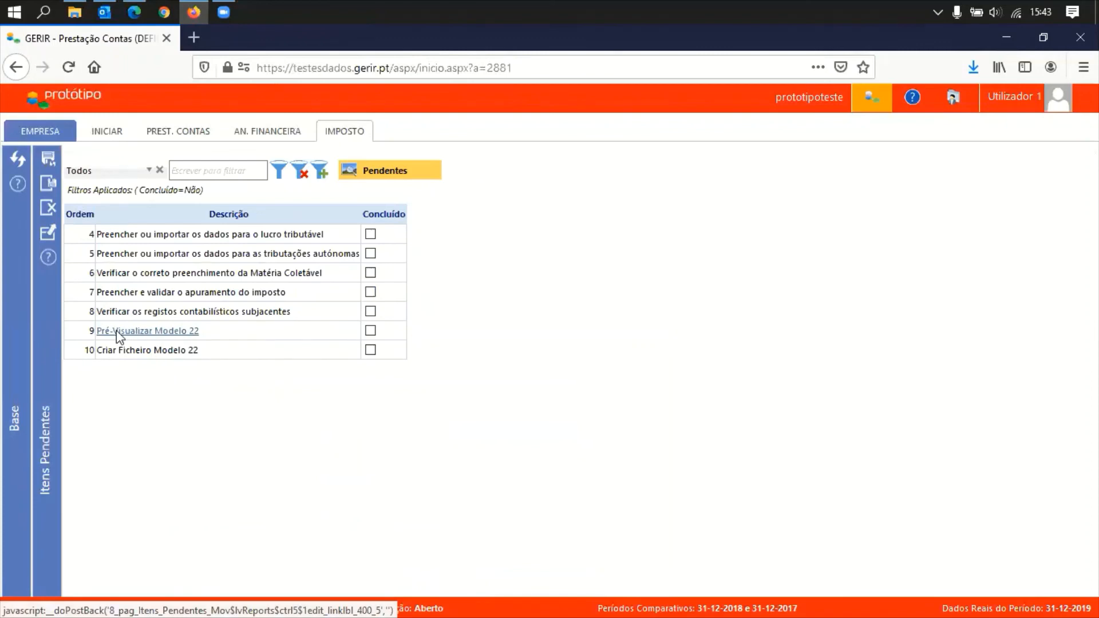
{"action": "left_click", "coordinate": [62, 197]}
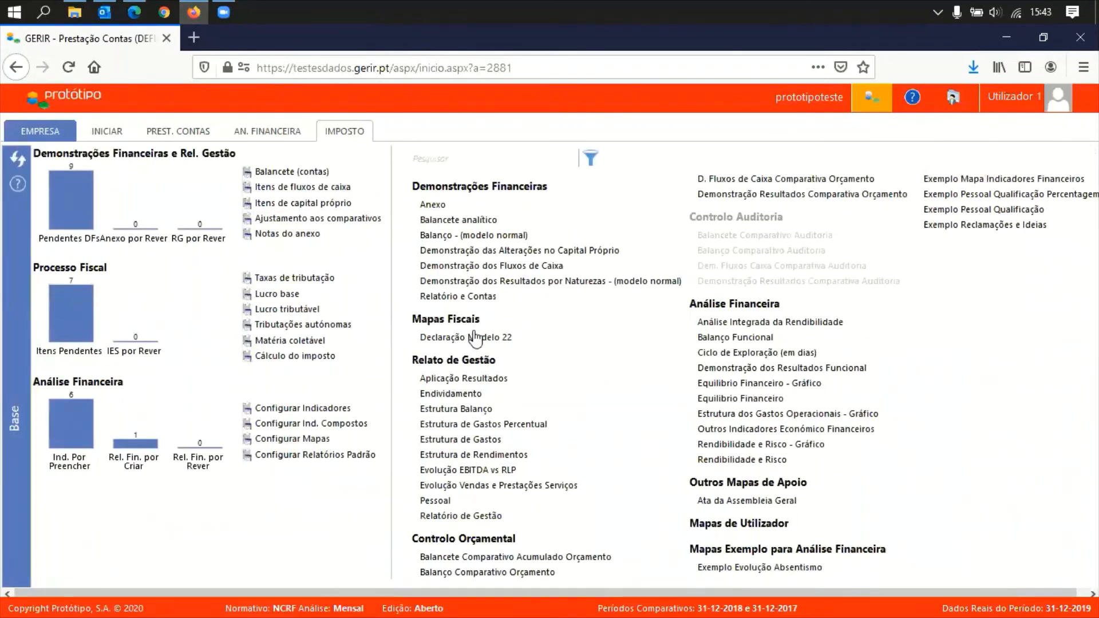
{"action": "left_click", "coordinate": [478, 340]}
{"action": "left_click", "coordinate": [507, 350]}
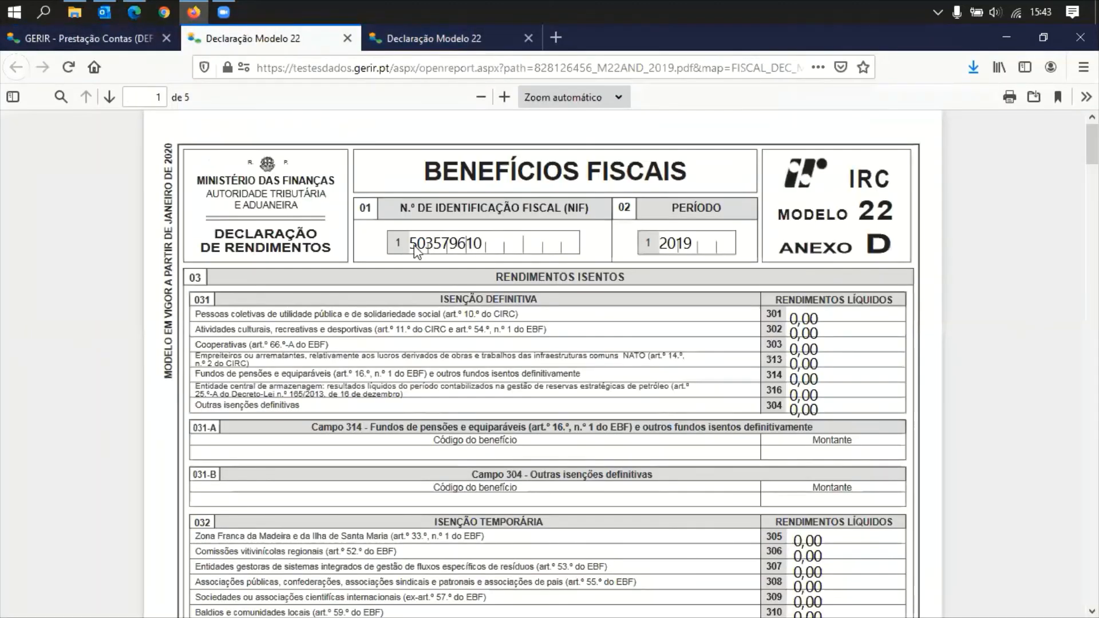
Review and close the Anexo D and Modelo 22 declaration PDF previews
{"action": "scroll", "coordinate": [797, 385], "scroll_direction": "down", "scroll_amount": 3}
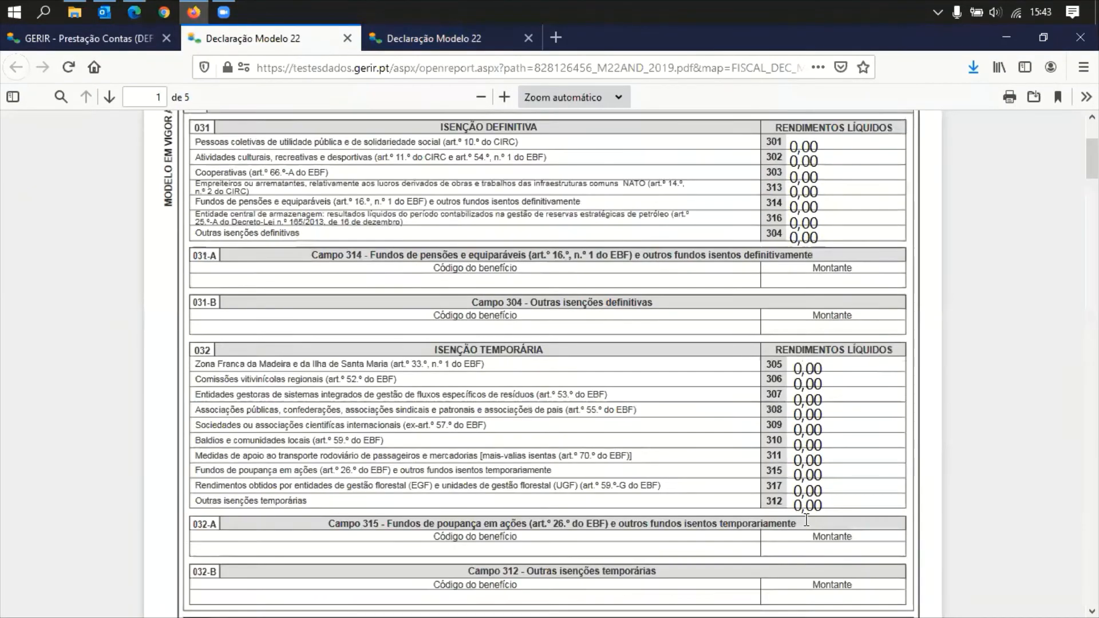
{"action": "scroll", "coordinate": [798, 385], "scroll_direction": "up", "scroll_amount": 4}
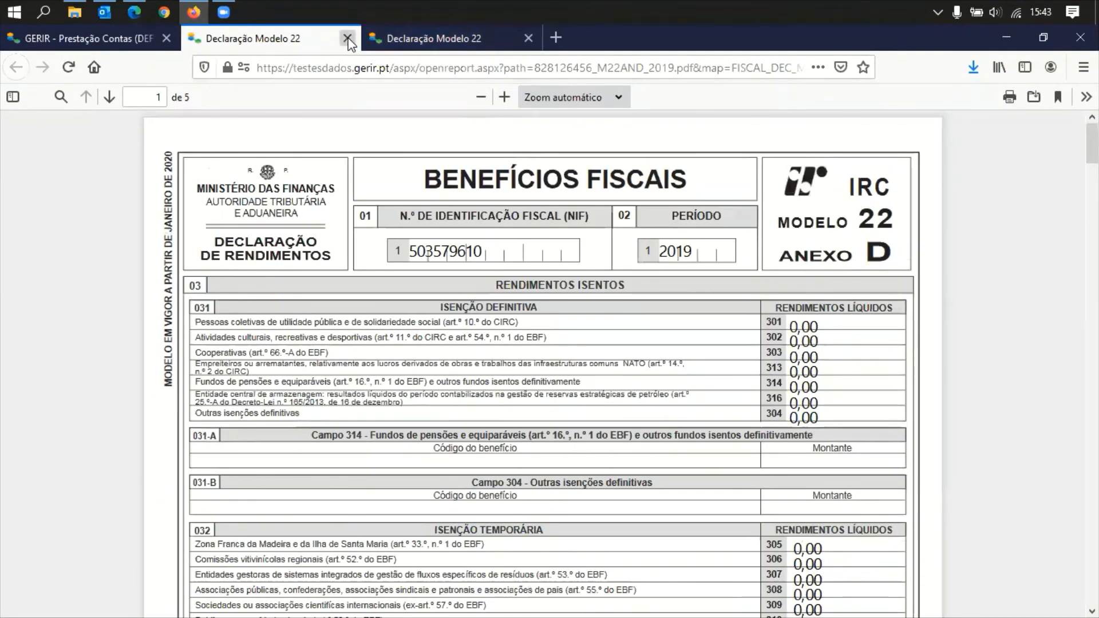
{"action": "left_click", "coordinate": [347, 38]}
{"action": "left_click", "coordinate": [284, 39]}
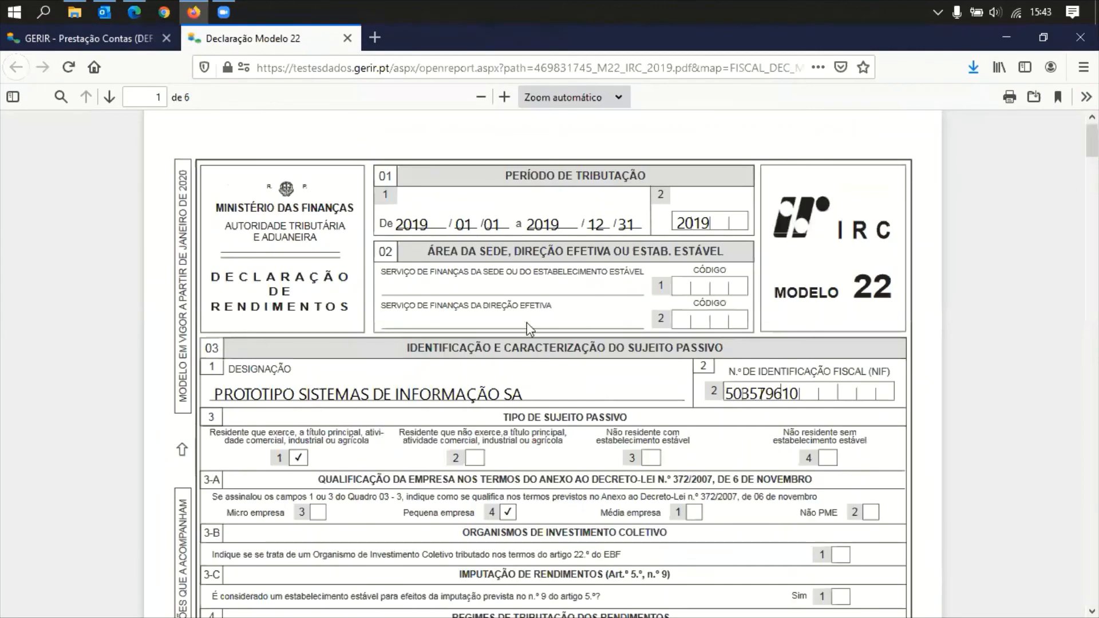
{"action": "scroll", "coordinate": [675, 480], "scroll_direction": "down", "scroll_amount": 5}
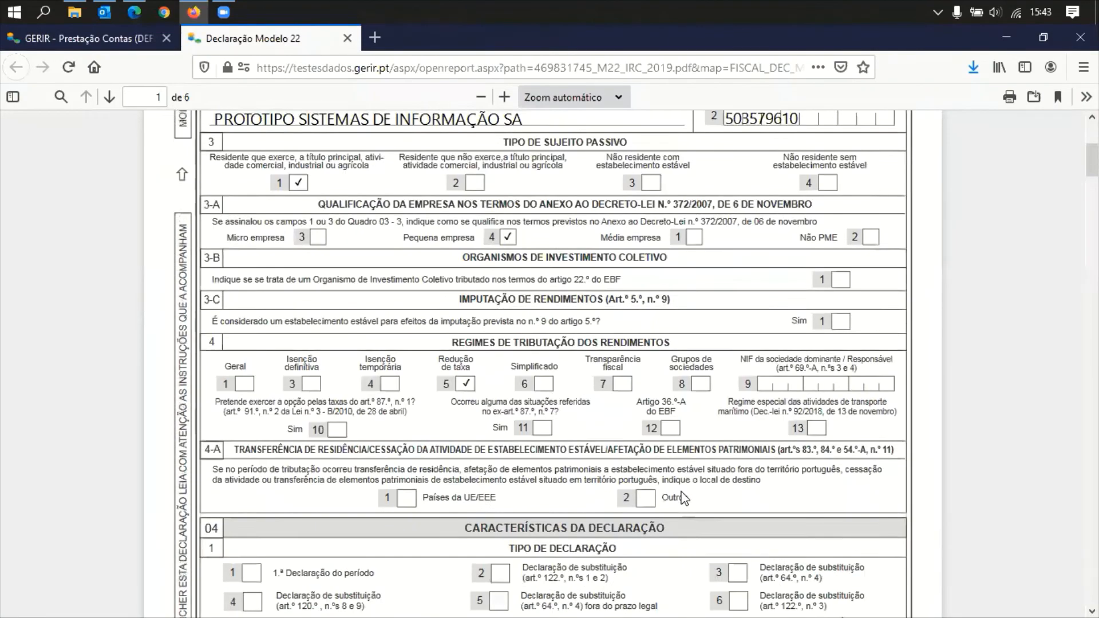
{"action": "scroll", "coordinate": [676, 480], "scroll_direction": "up", "scroll_amount": 5}
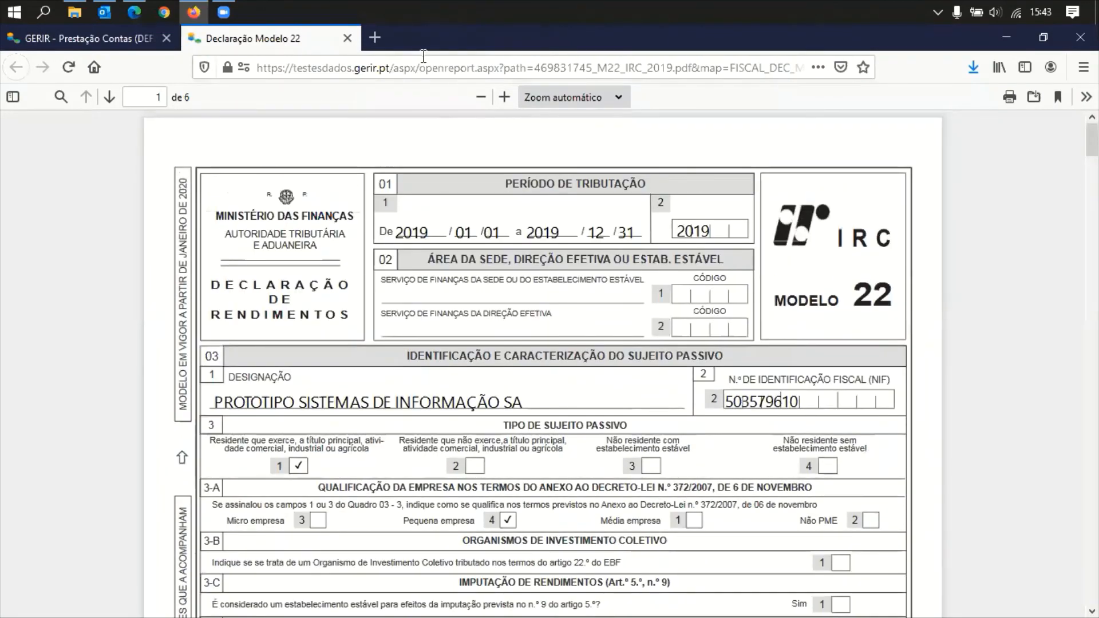
{"action": "left_click", "coordinate": [349, 39]}
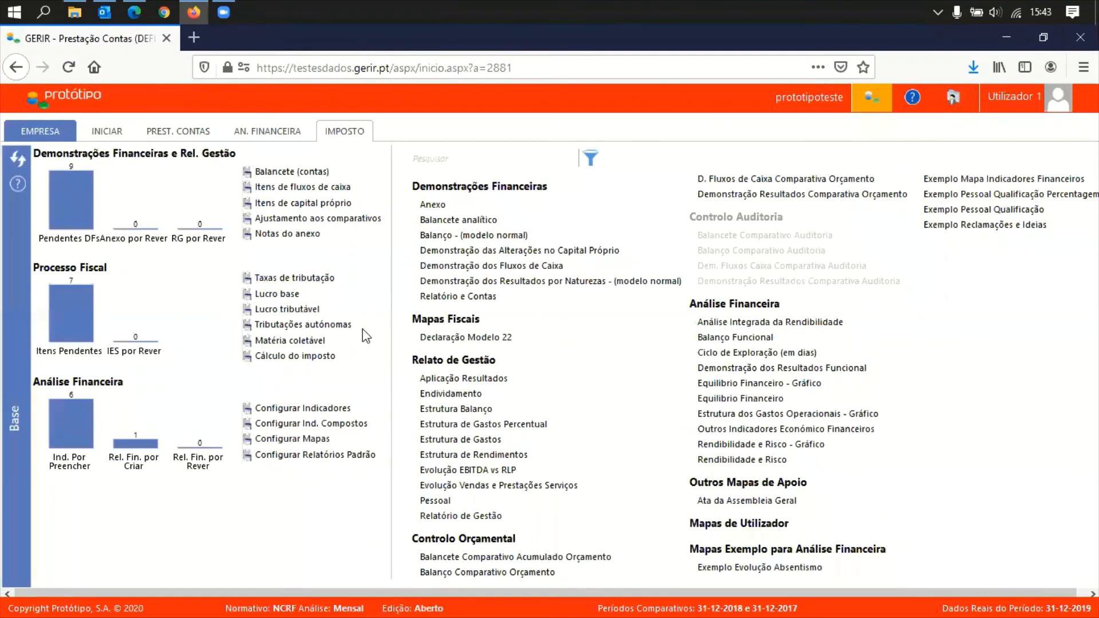